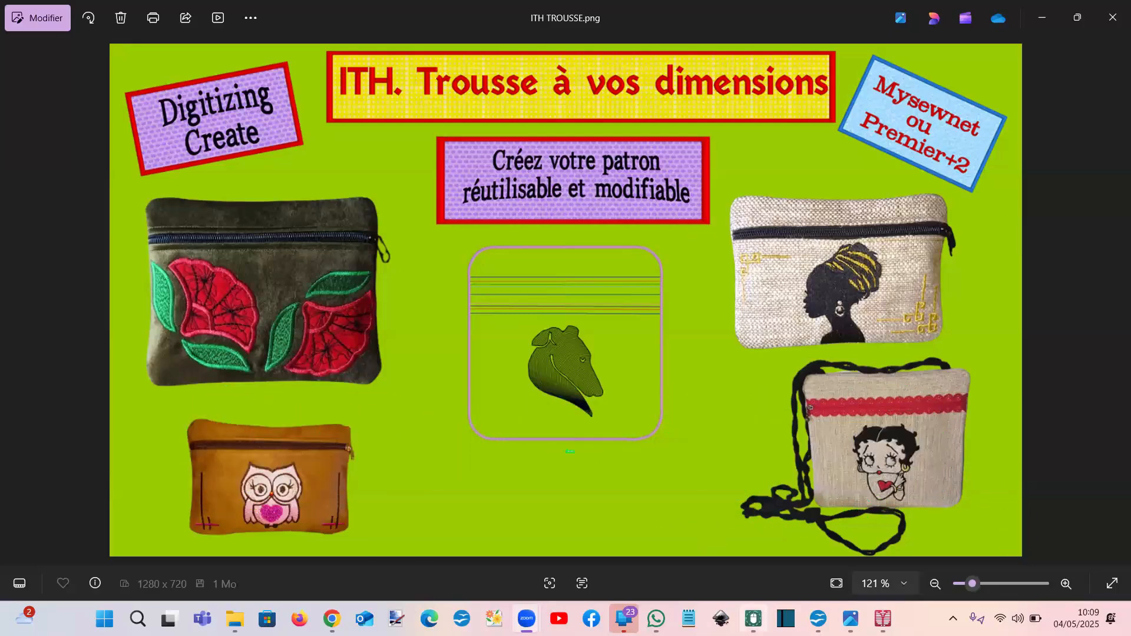
Switch to mySewnet Digitizing, dismiss the ExpressDesign Wizard and open a new background for editing in Draw & Paint
mouse_move(882, 618)
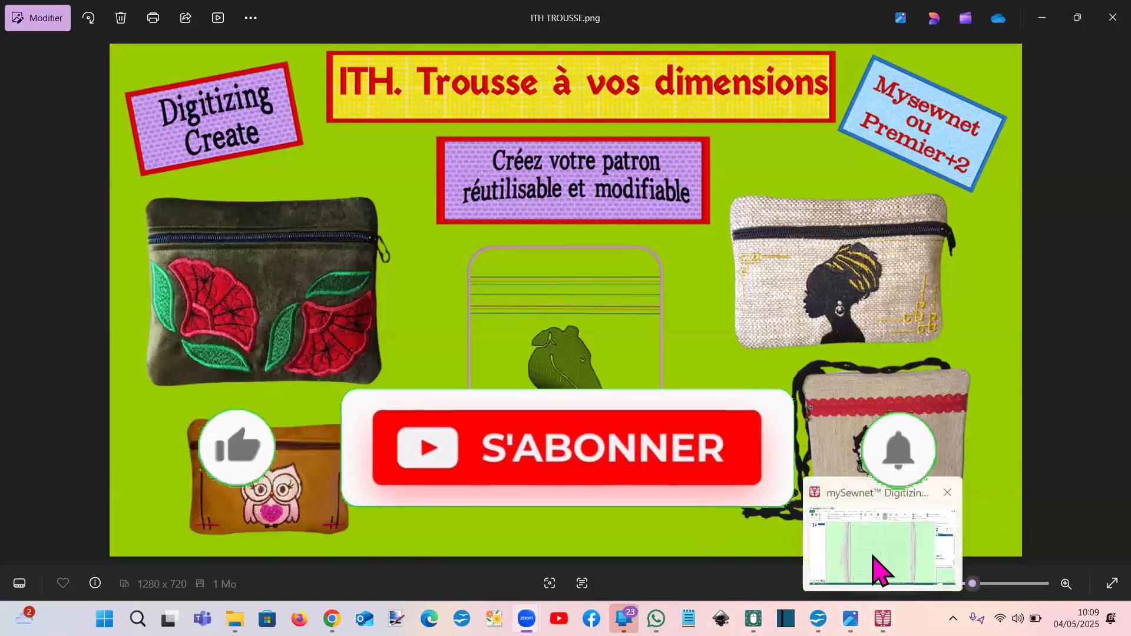
left_click(880, 566)
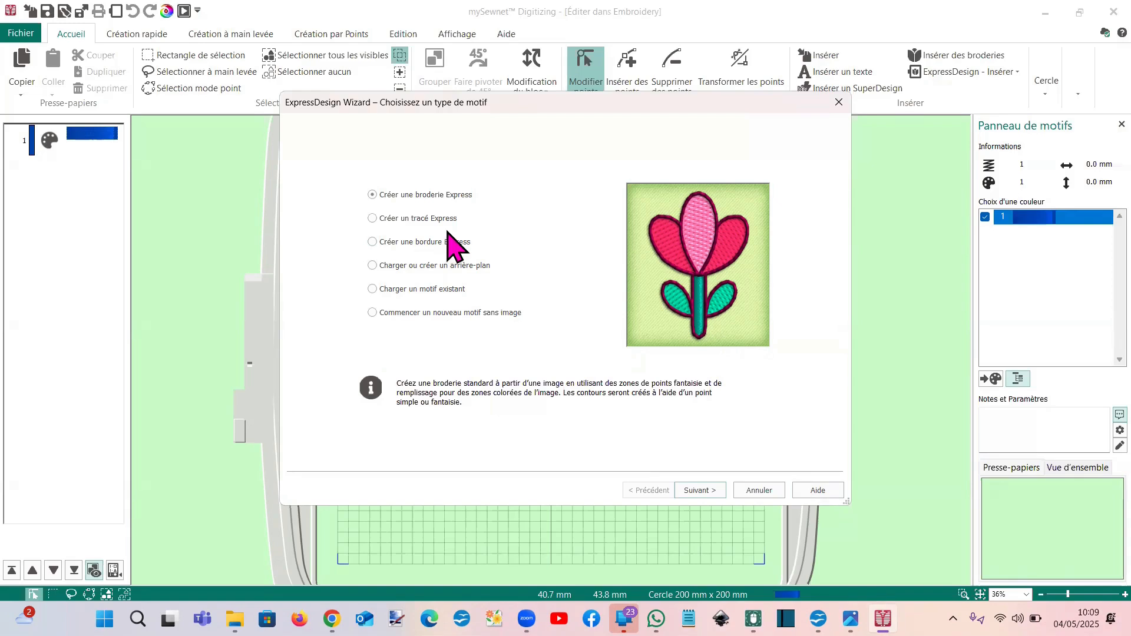
left_click(838, 105)
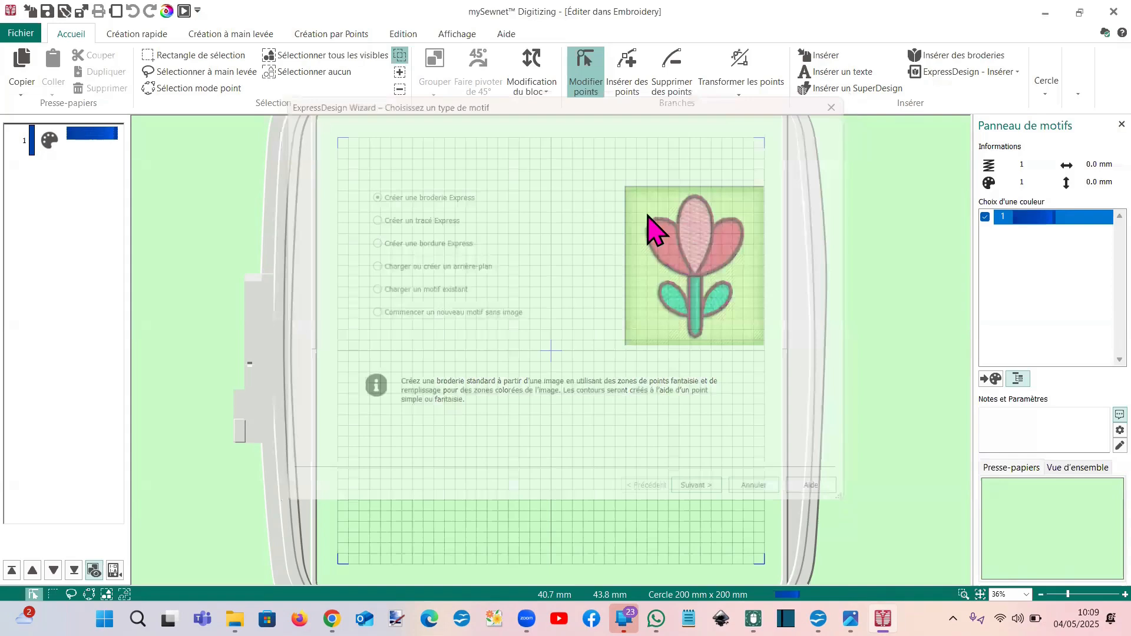
left_click(458, 34)
left_click(179, 84)
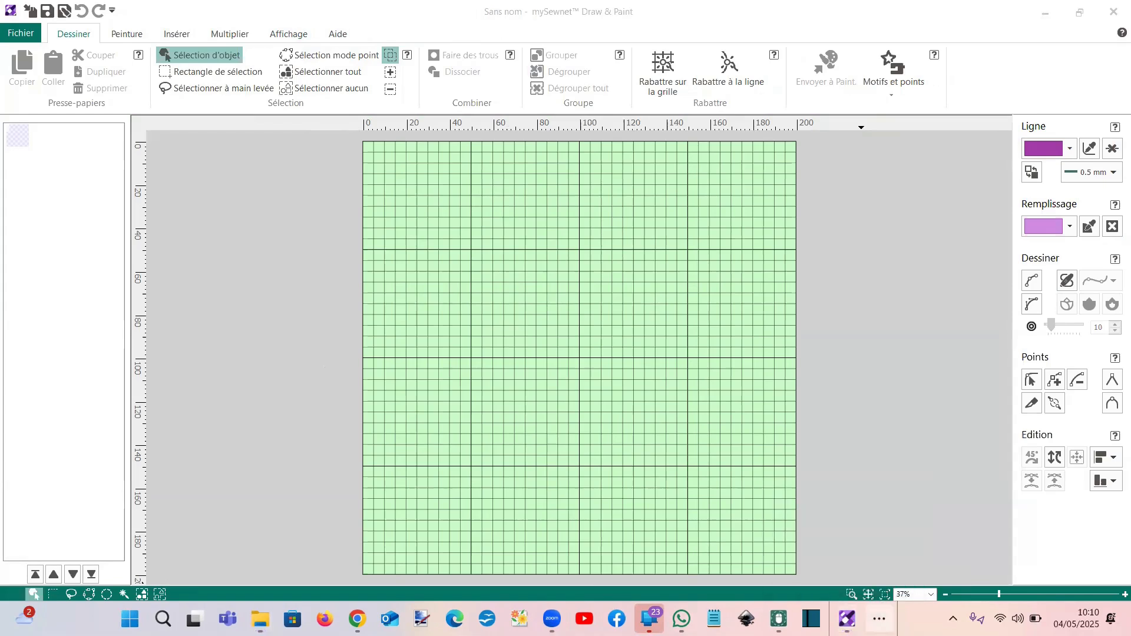
Switch to Photos and examine the sample pictures of the leatherette pouch, two embroidered card holders, felted heart pouch and green card holder
left_click(879, 618)
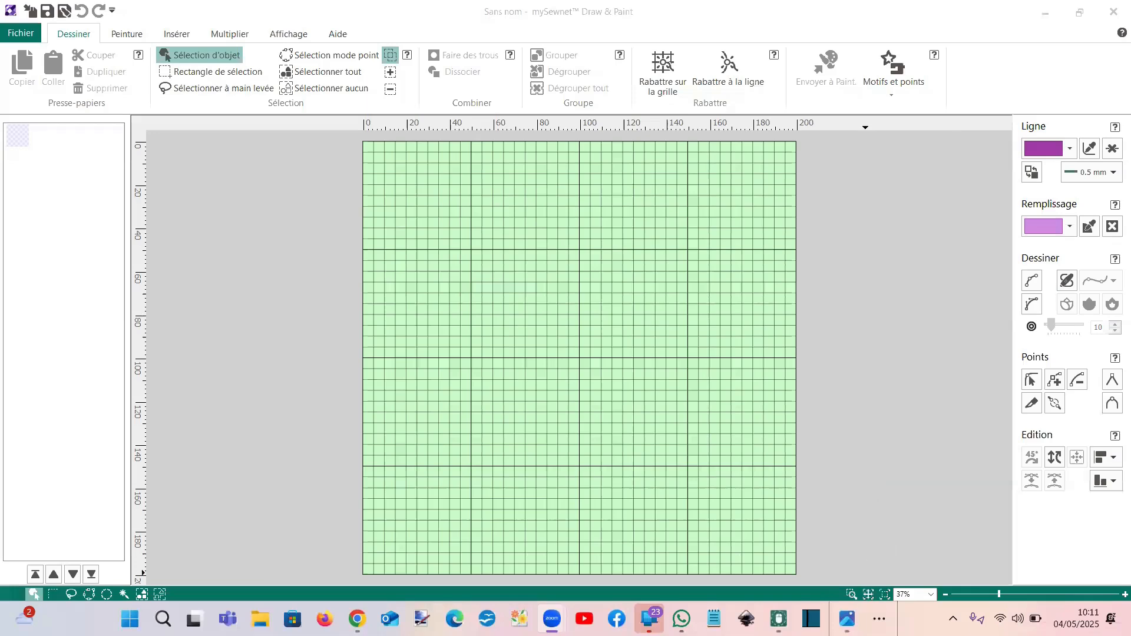
mouse_move(847, 618)
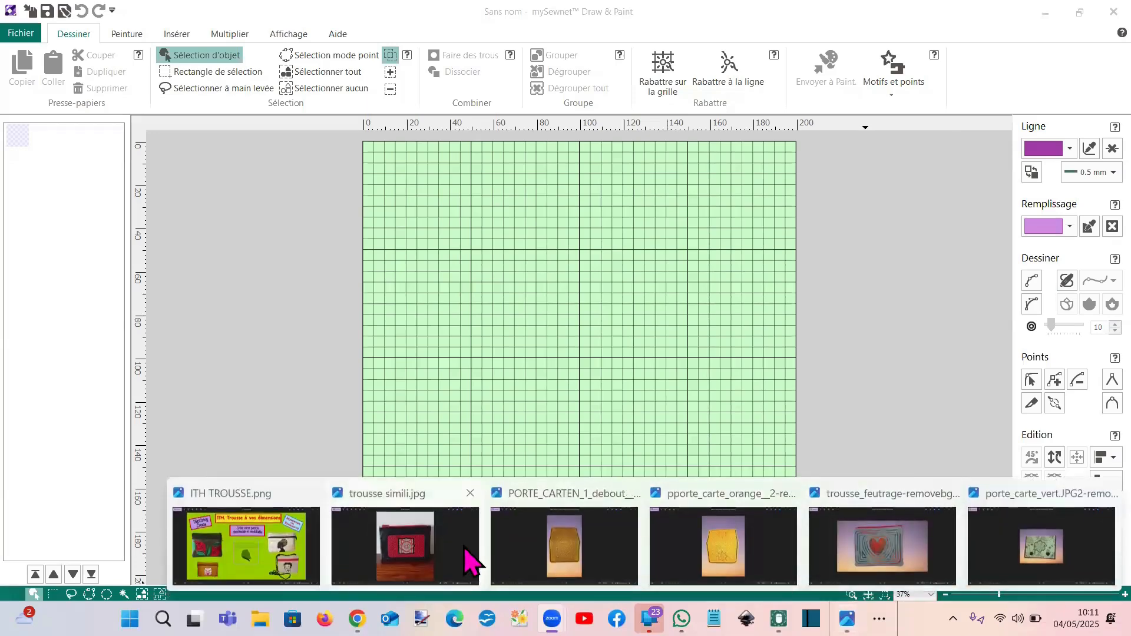
left_click(404, 500)
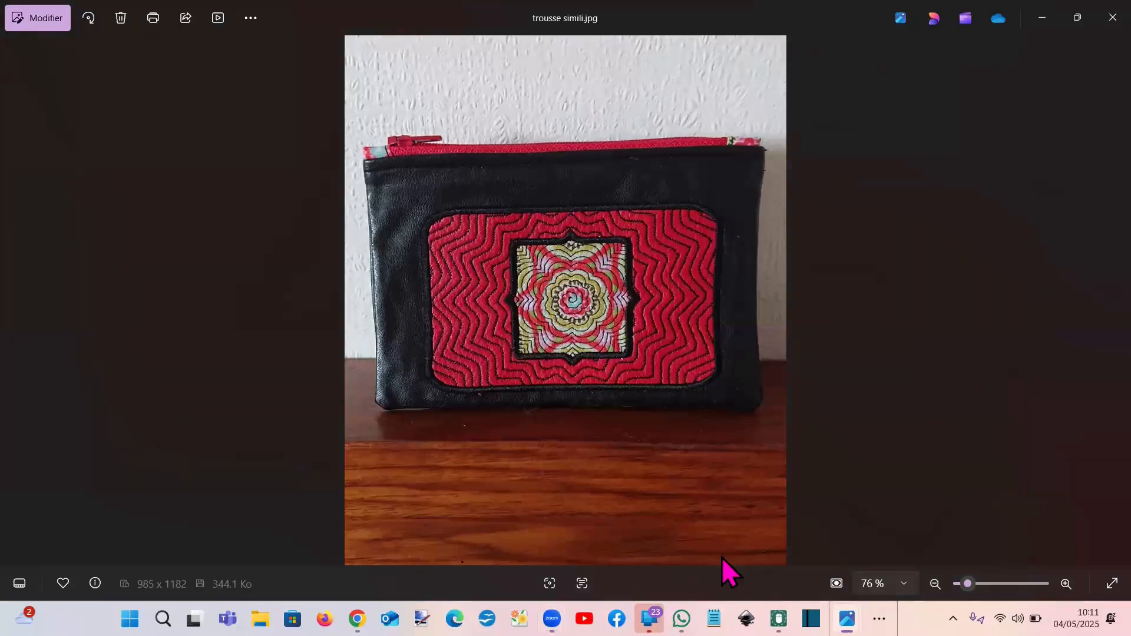
mouse_move(847, 618)
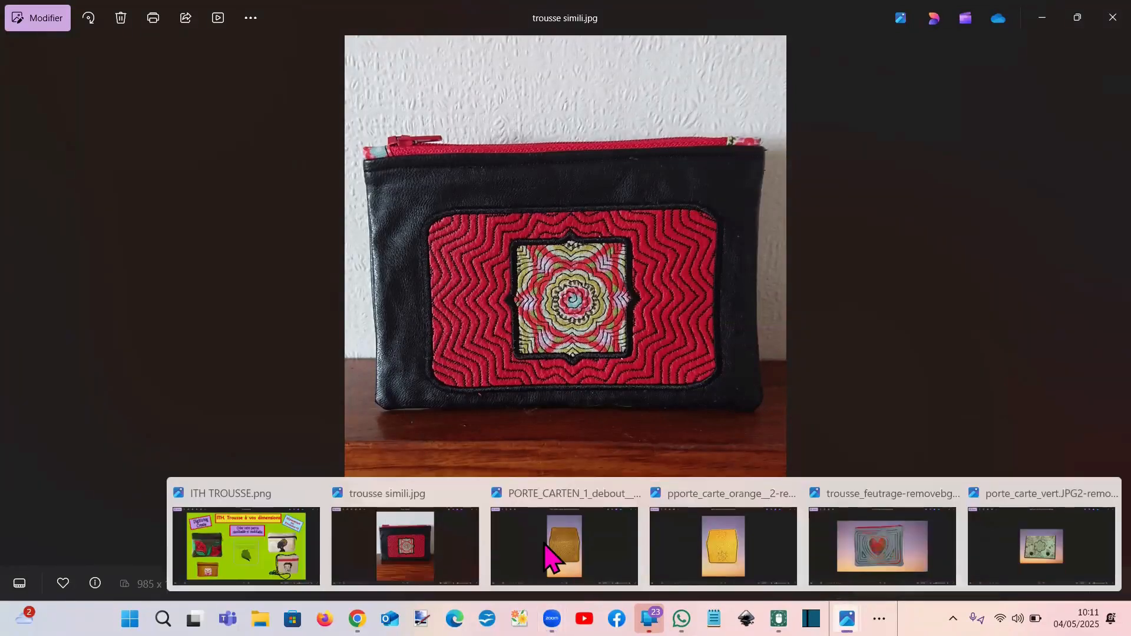
left_click(548, 549)
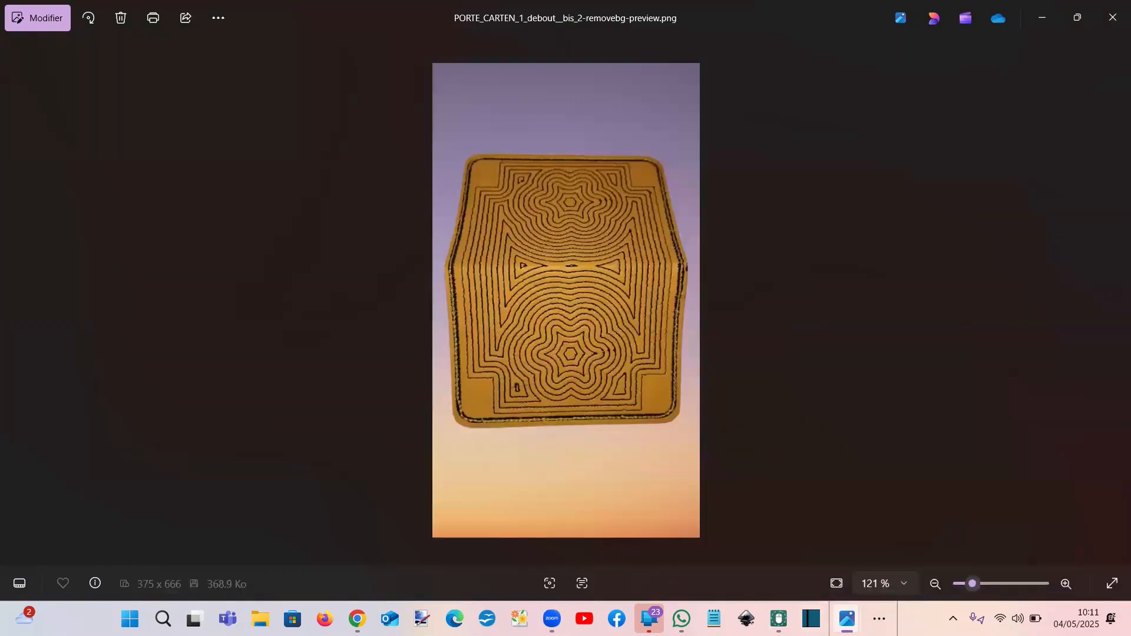
mouse_move(847, 618)
left_click(741, 543)
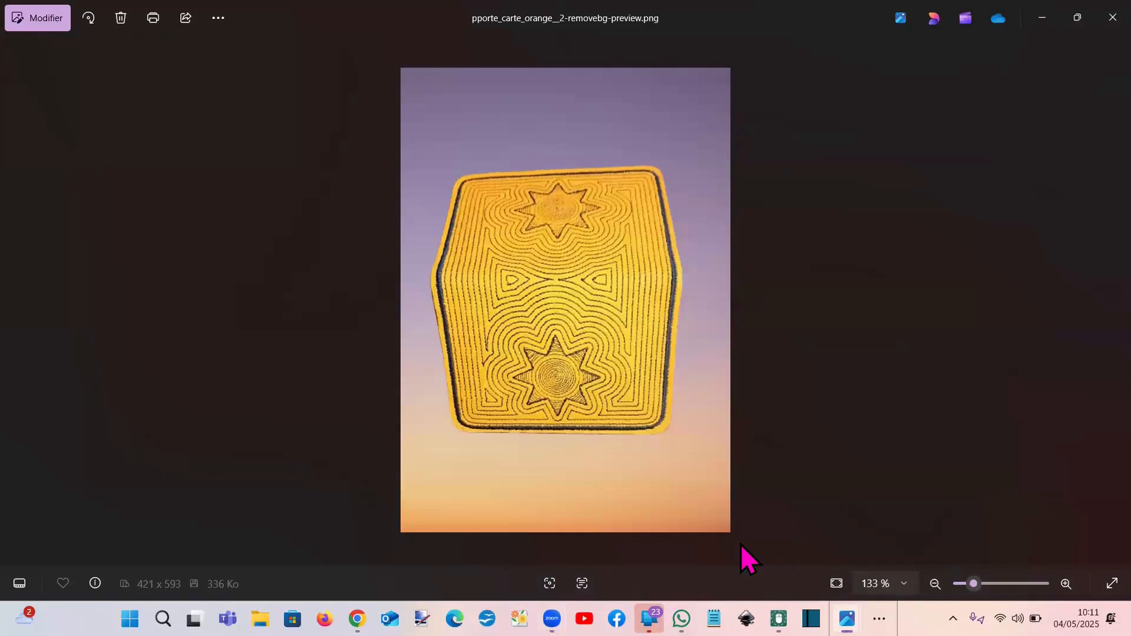
mouse_move(847, 618)
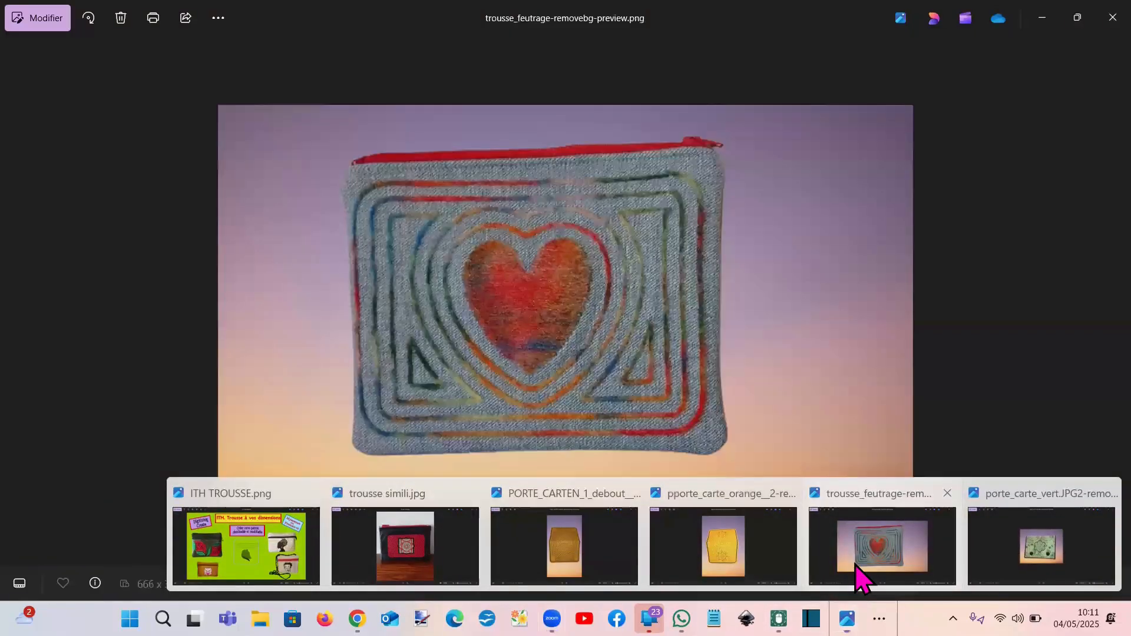
left_click(855, 564)
mouse_move(847, 618)
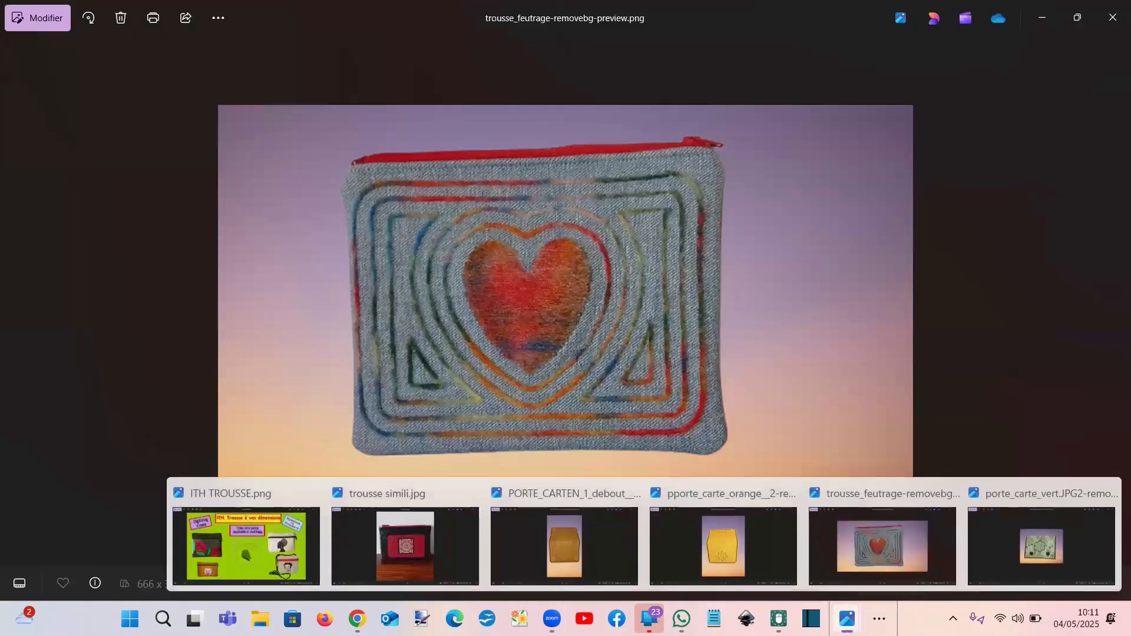
left_click(1037, 539)
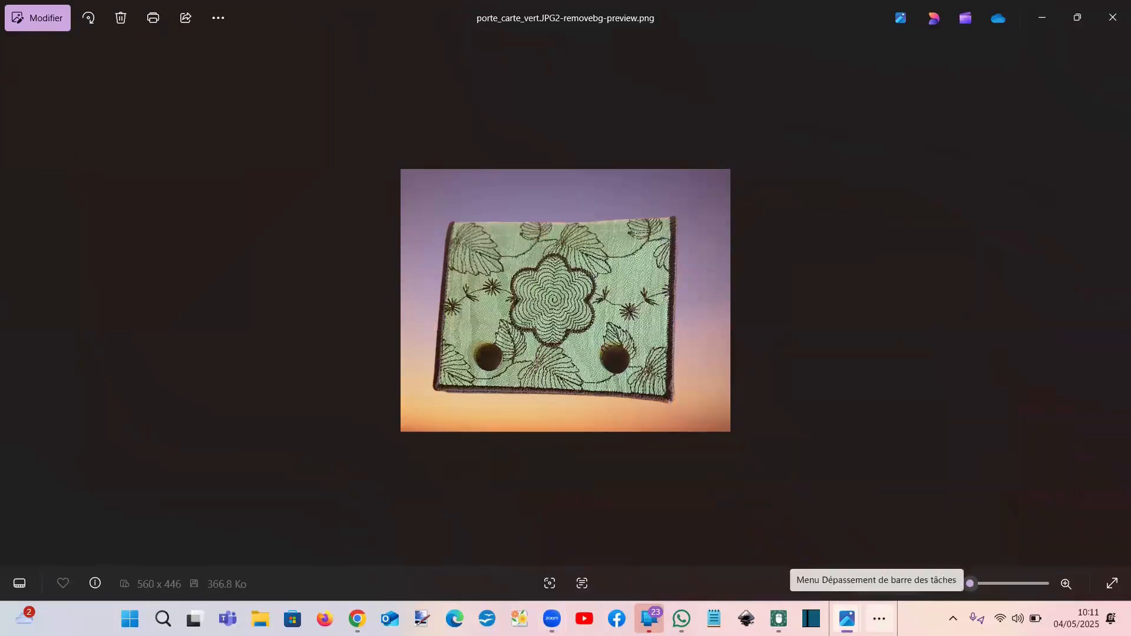
Switch back to the blank drawing in mySewnet Draw & Paint and show its canvas and grid display options
left_click(879, 619)
left_click(896, 574)
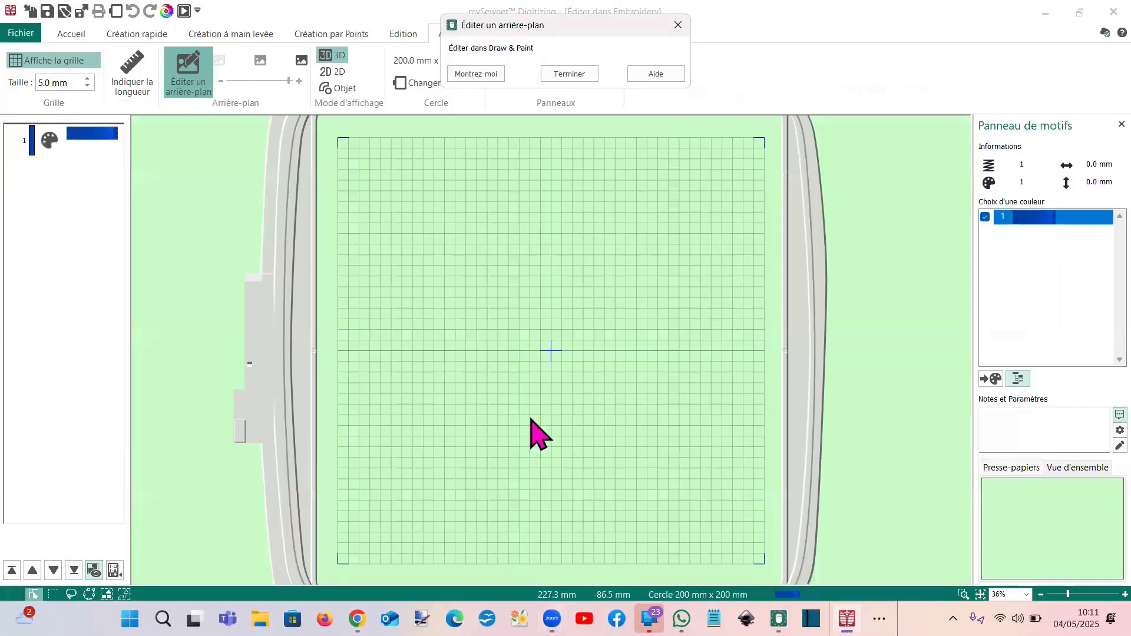
left_click(879, 619)
left_click(929, 575)
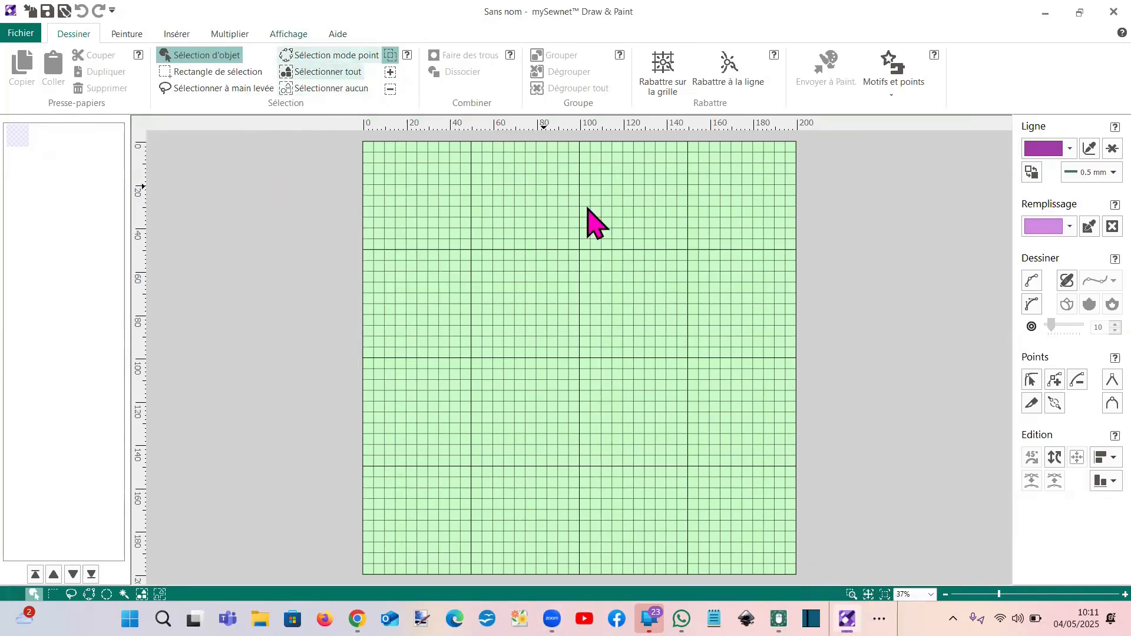
left_click(290, 35)
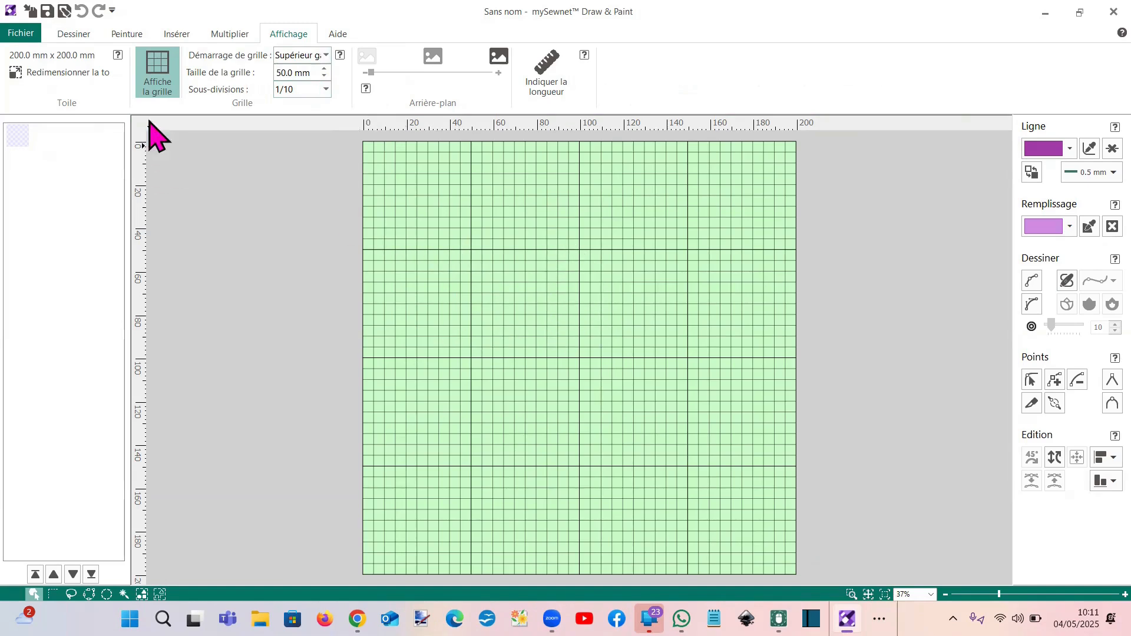
Insert rounded-square shape 57 on the canvas at about 90 mm wide
left_click(176, 35)
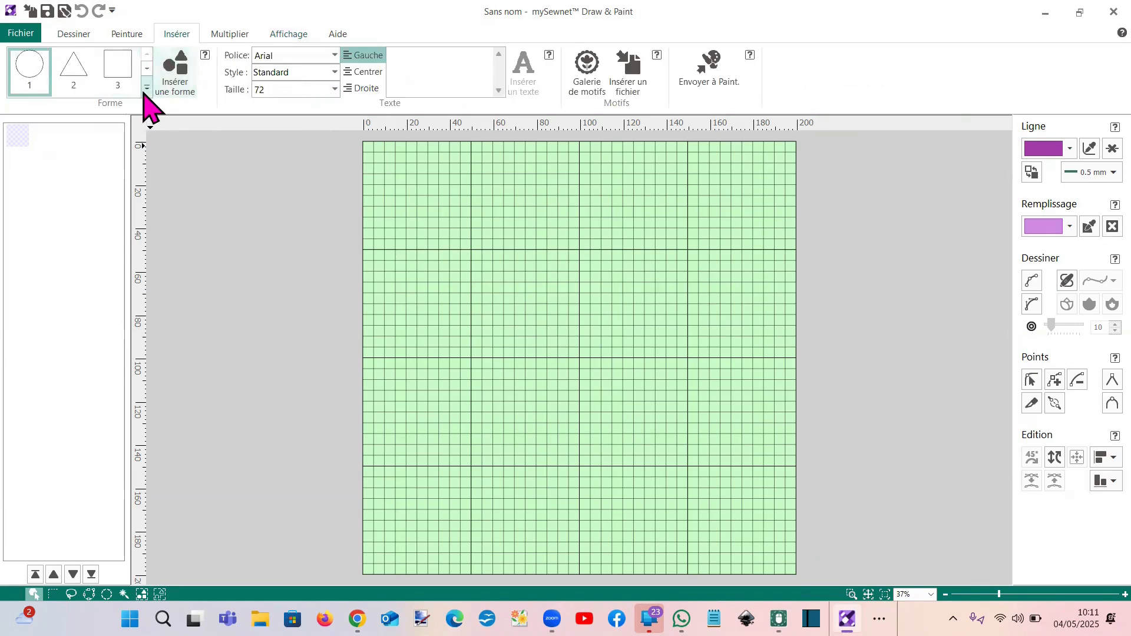
left_click(145, 92)
scroll(121, 224, "down", 5)
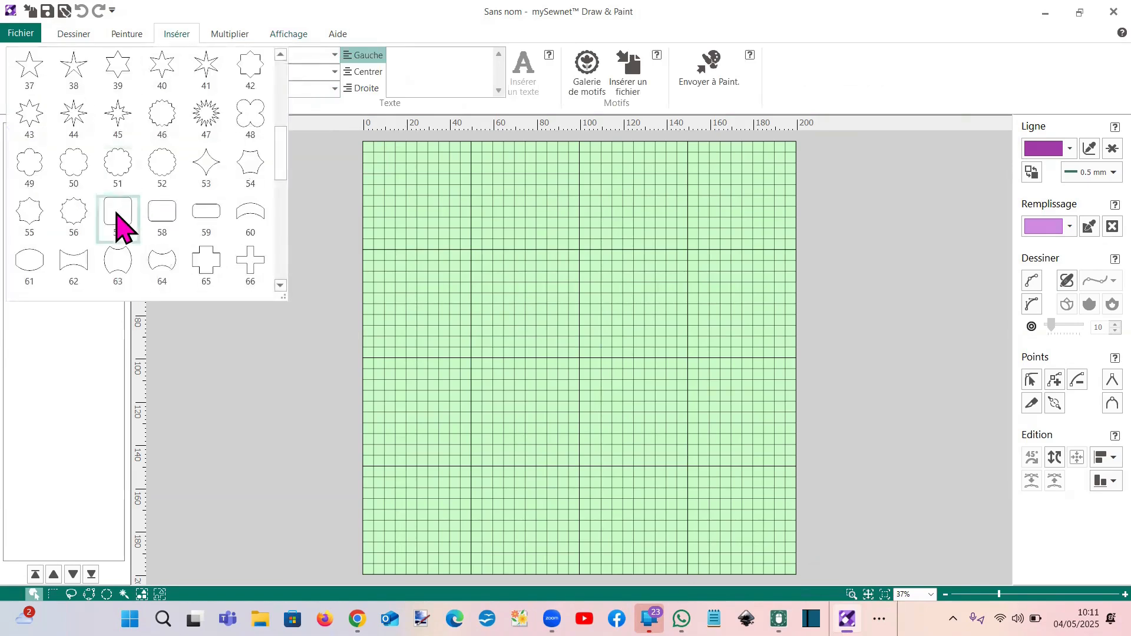
left_click(118, 219)
left_click(174, 82)
left_click_drag(539, 311, 392, 240)
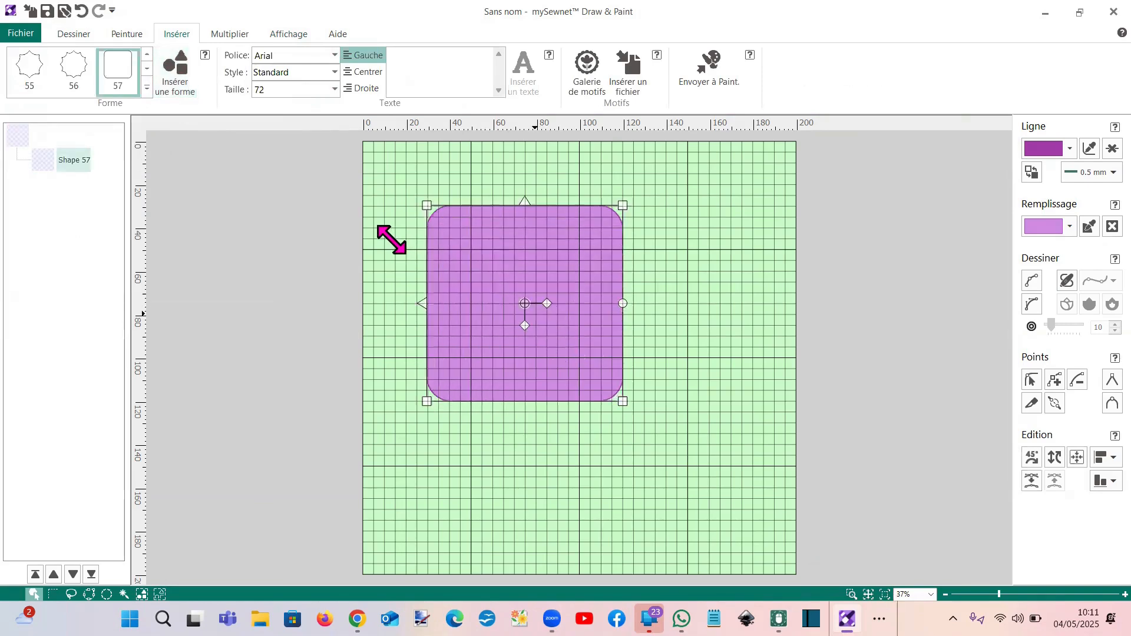
Enlarge the rounded square to about 139 mm wide and high, centre it on the canvas and check its dimensions
left_click_drag(624, 404, 763, 477)
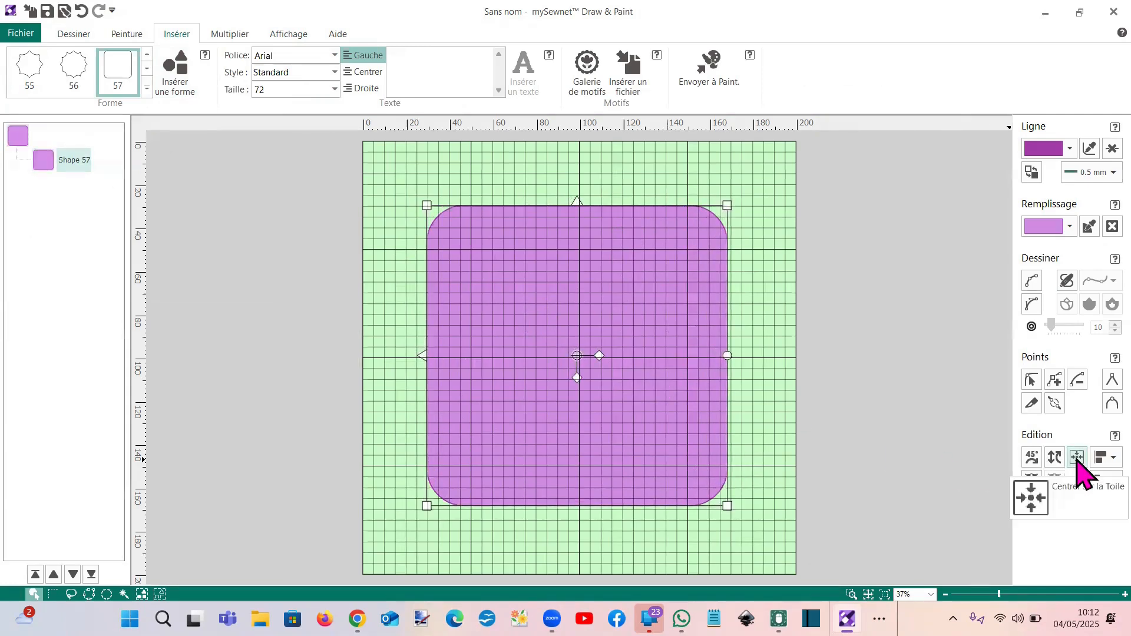
left_click(1076, 458)
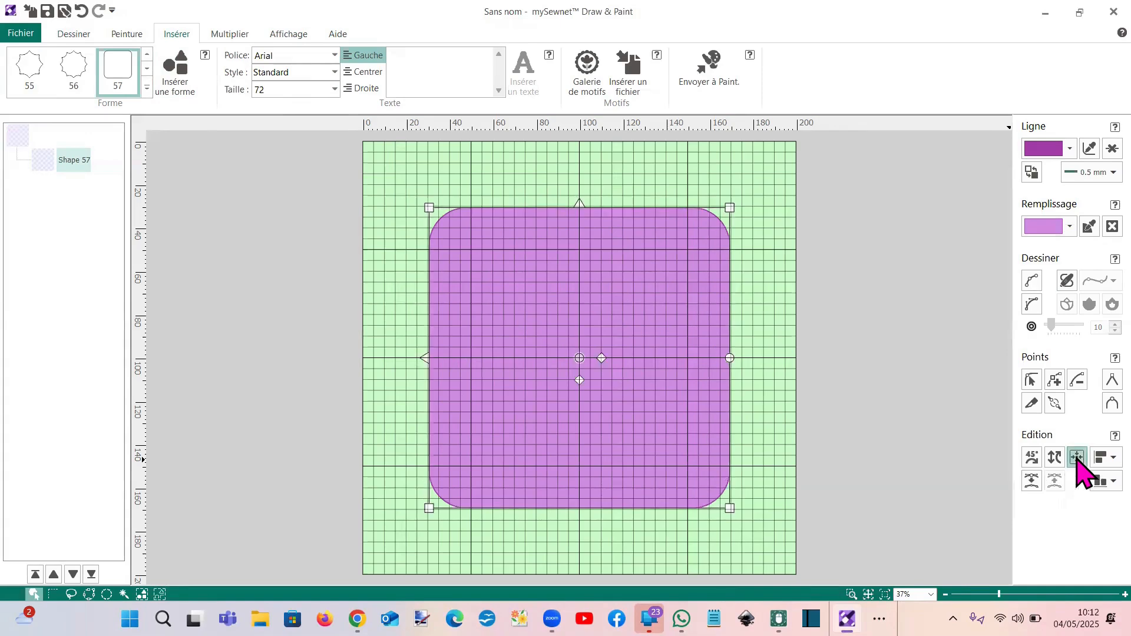
left_click(1053, 458)
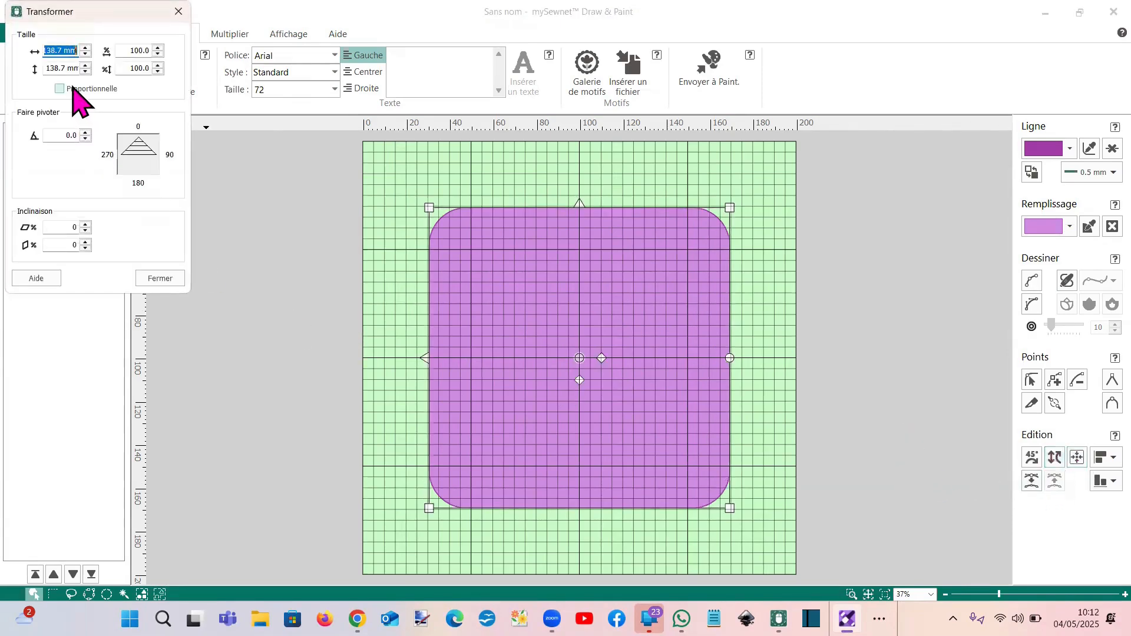
left_click(163, 278)
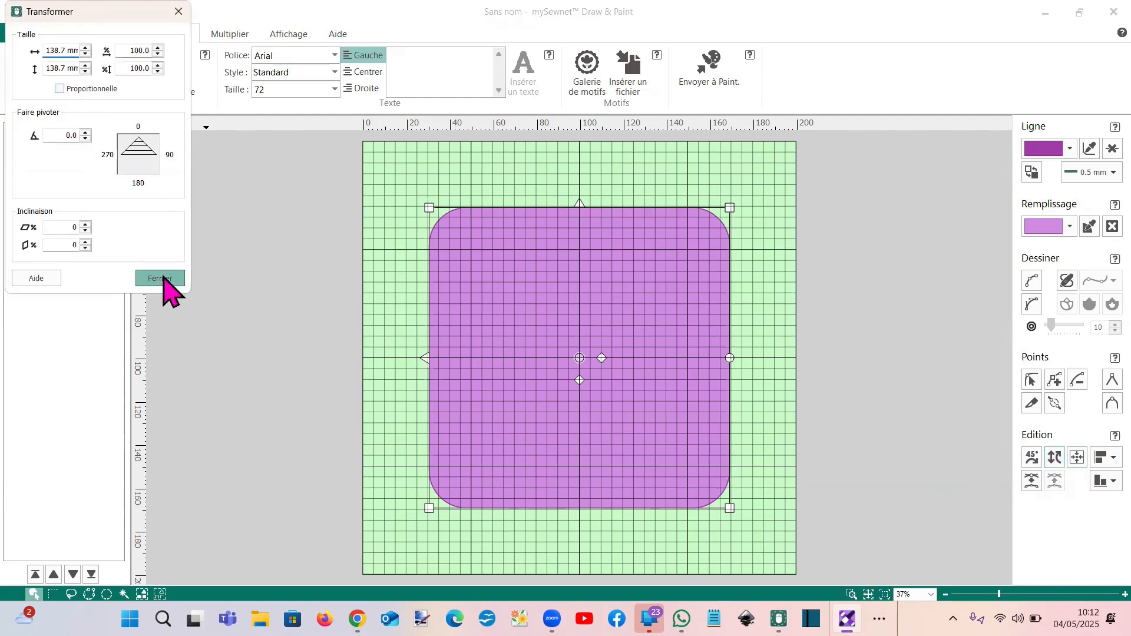
left_click(934, 298)
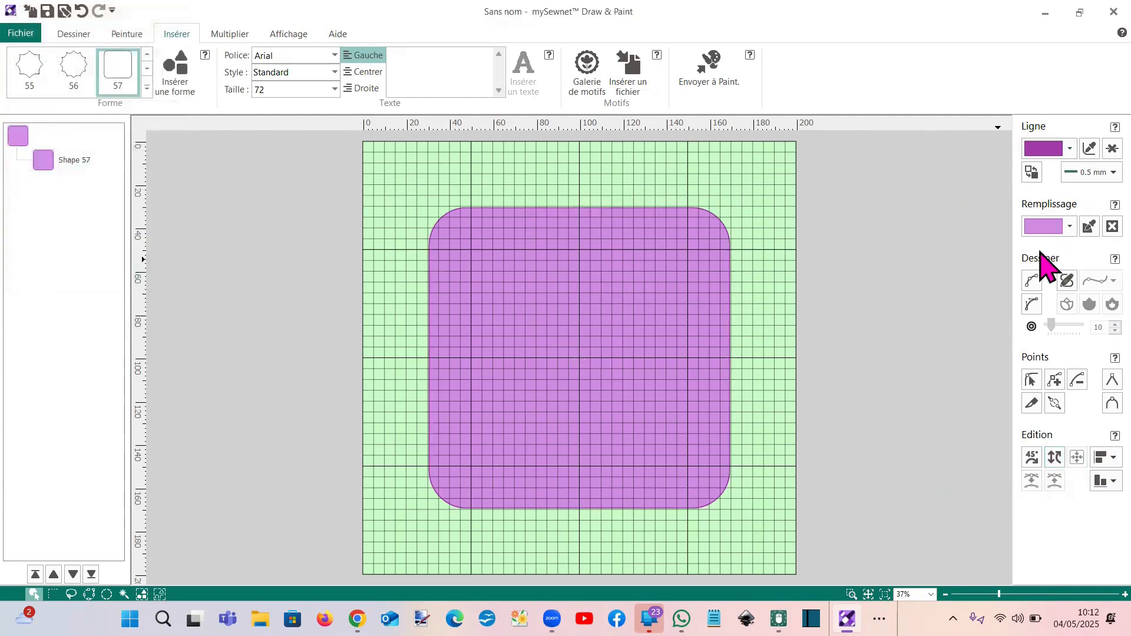
Draw a red horizontal point-by-point line about 125 mm long across the rounded square at the 50 mm vertical ruler mark
left_click(1032, 281)
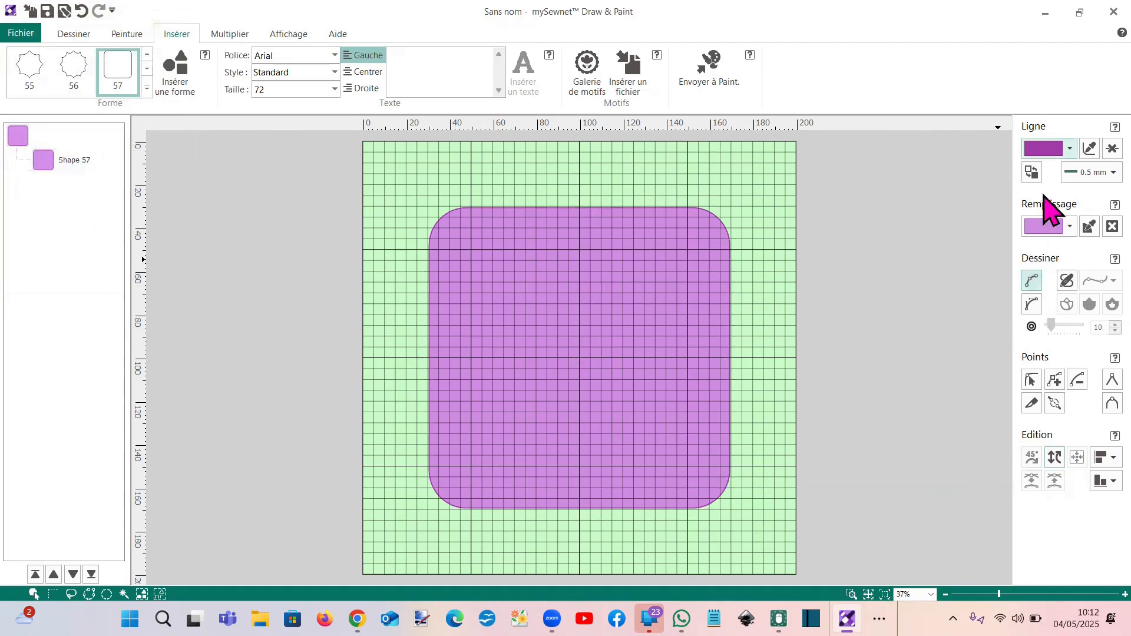
left_click(1043, 148)
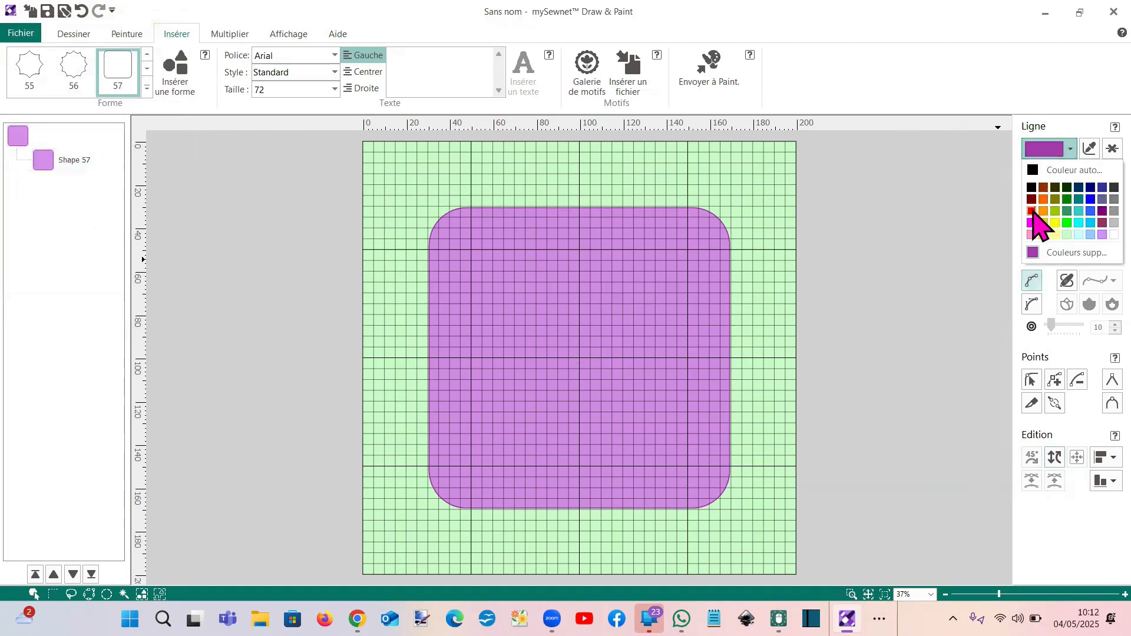
left_click(1035, 218)
scroll(613, 367, "up", 2)
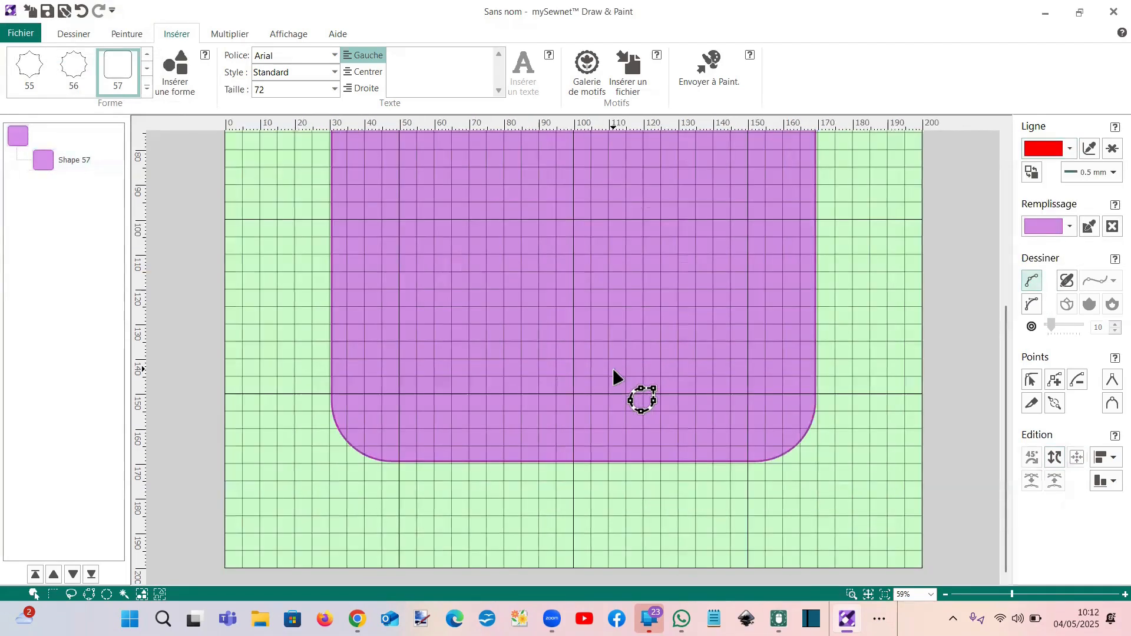
scroll(613, 367, "up", 3)
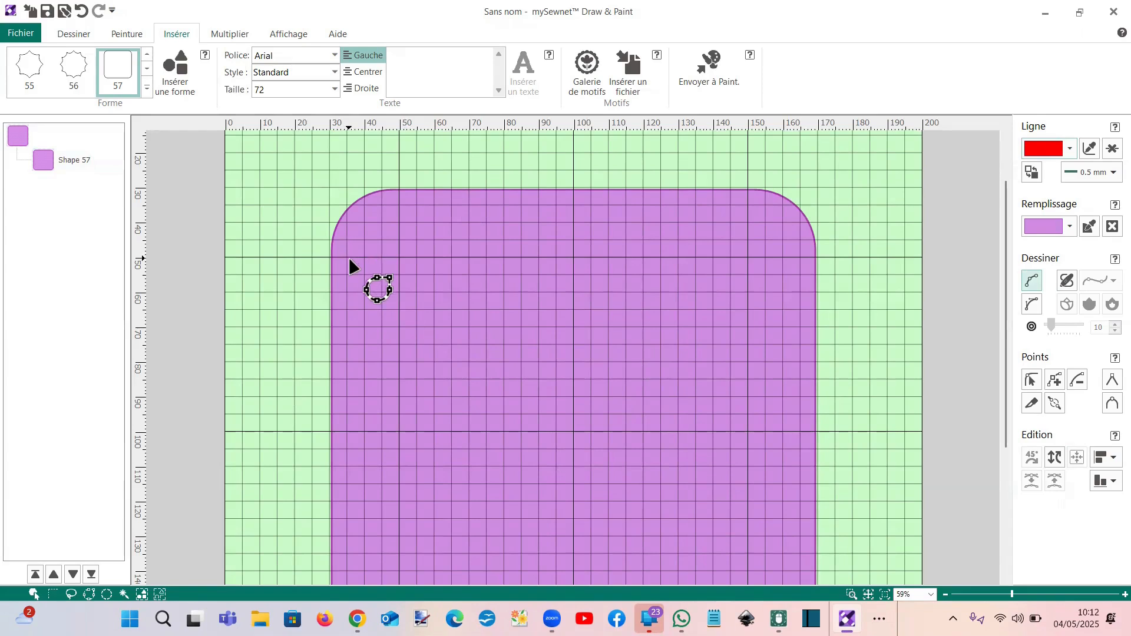
left_click(784, 258)
right_click(783, 258)
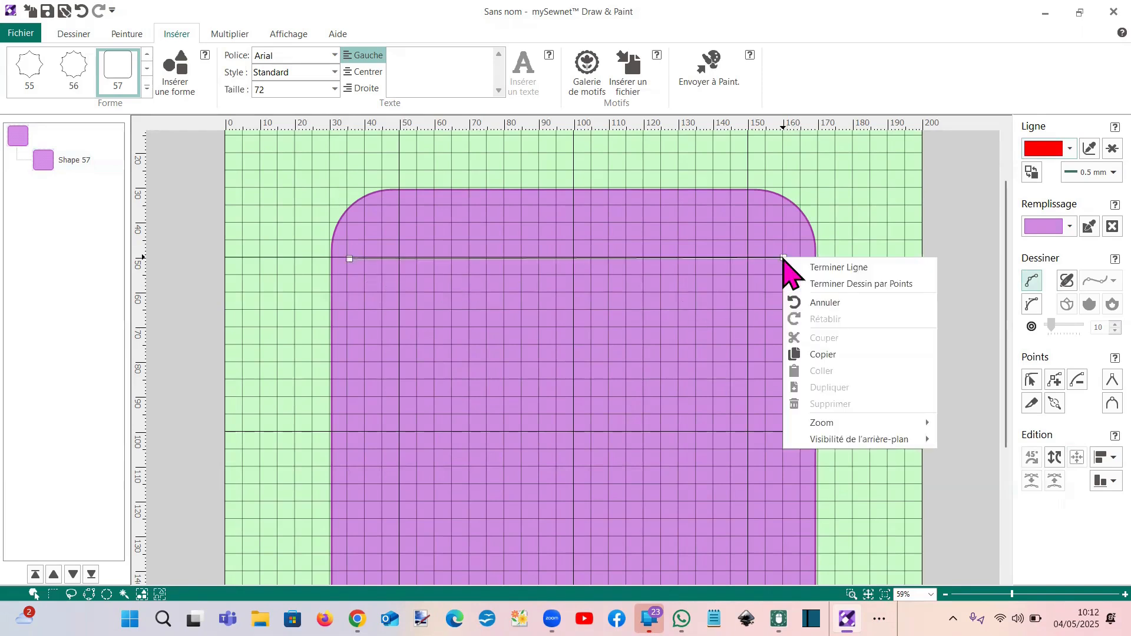
left_click(815, 268)
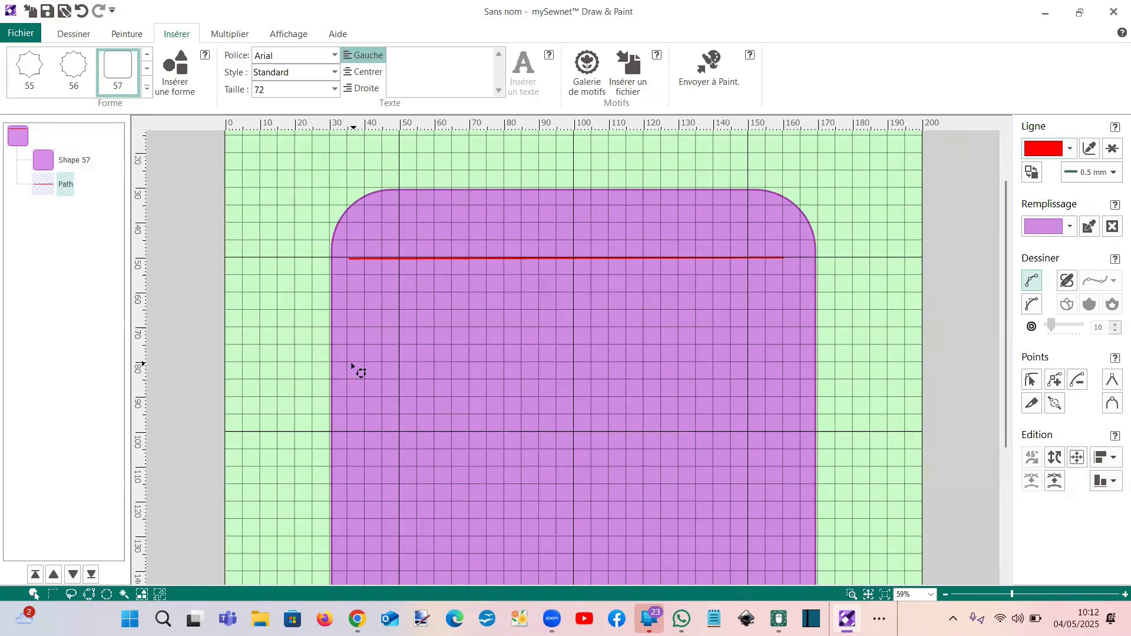
Draw a second red horizontal line about 125 mm long at the 80 mm vertical ruler mark and align its left endpoint to the grid
left_click(347, 364)
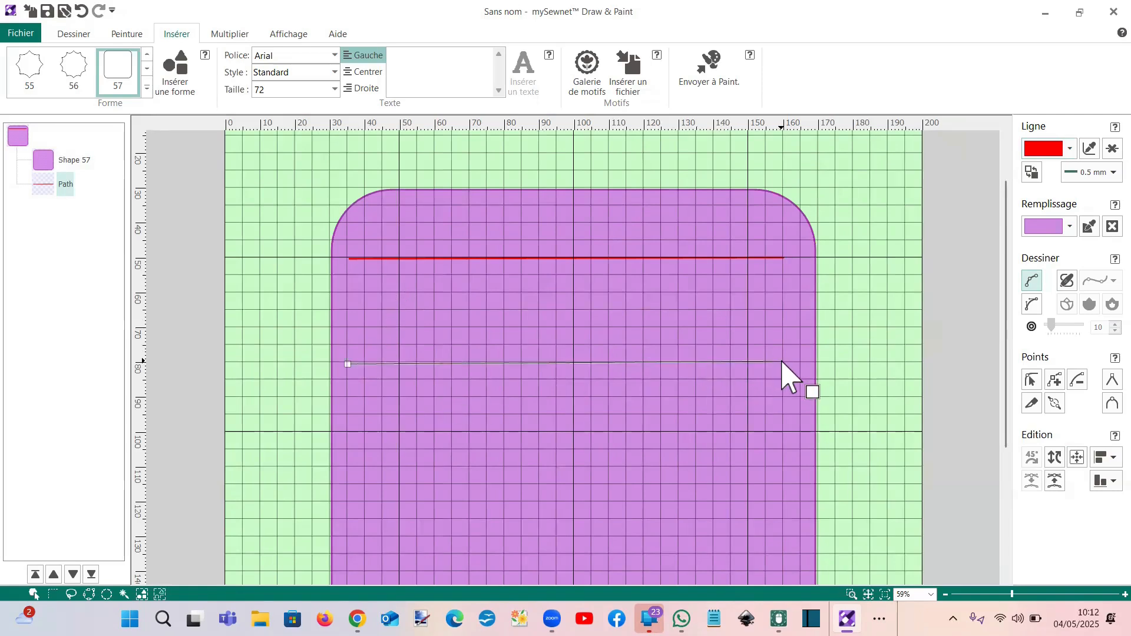
left_click(782, 362)
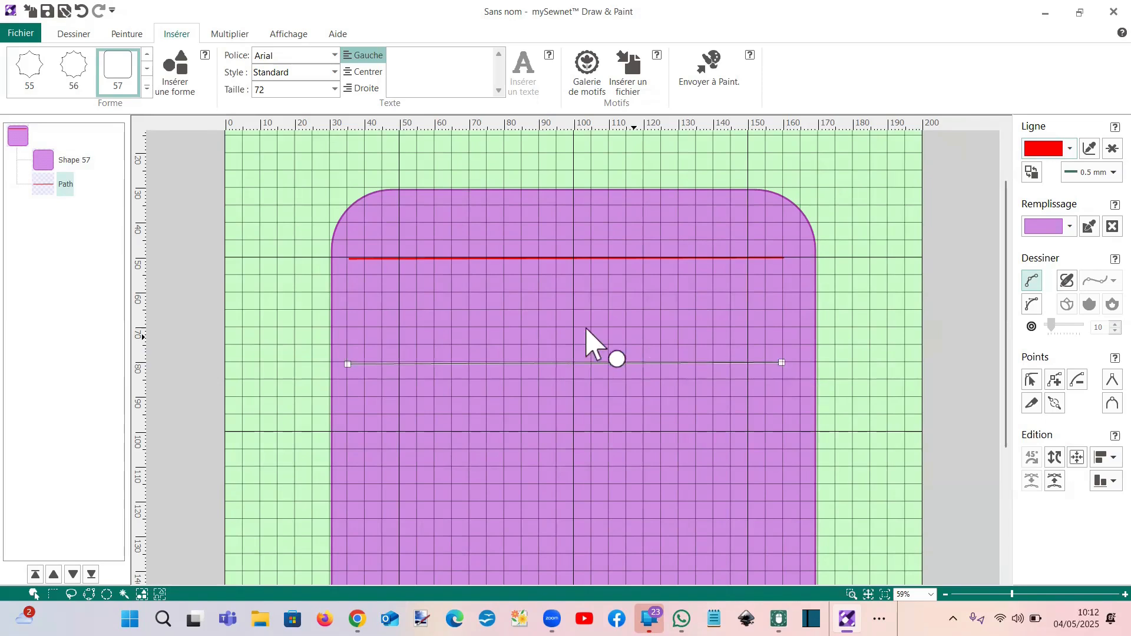
right_click(553, 314)
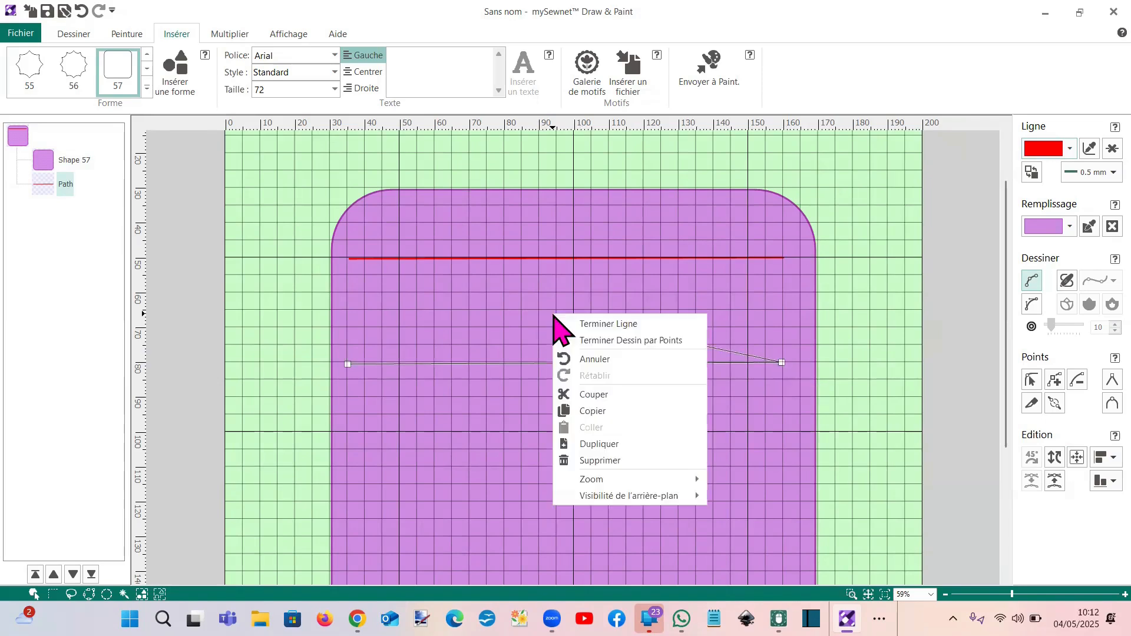
left_click(647, 323)
left_click(1030, 381)
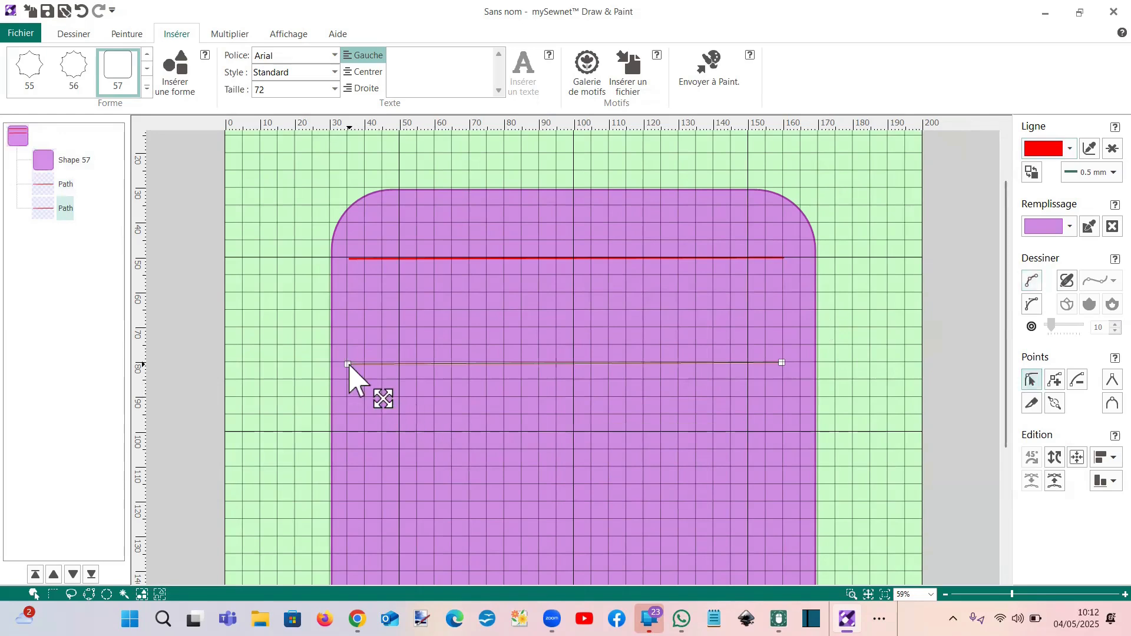
left_click_drag(348, 365, 348, 363)
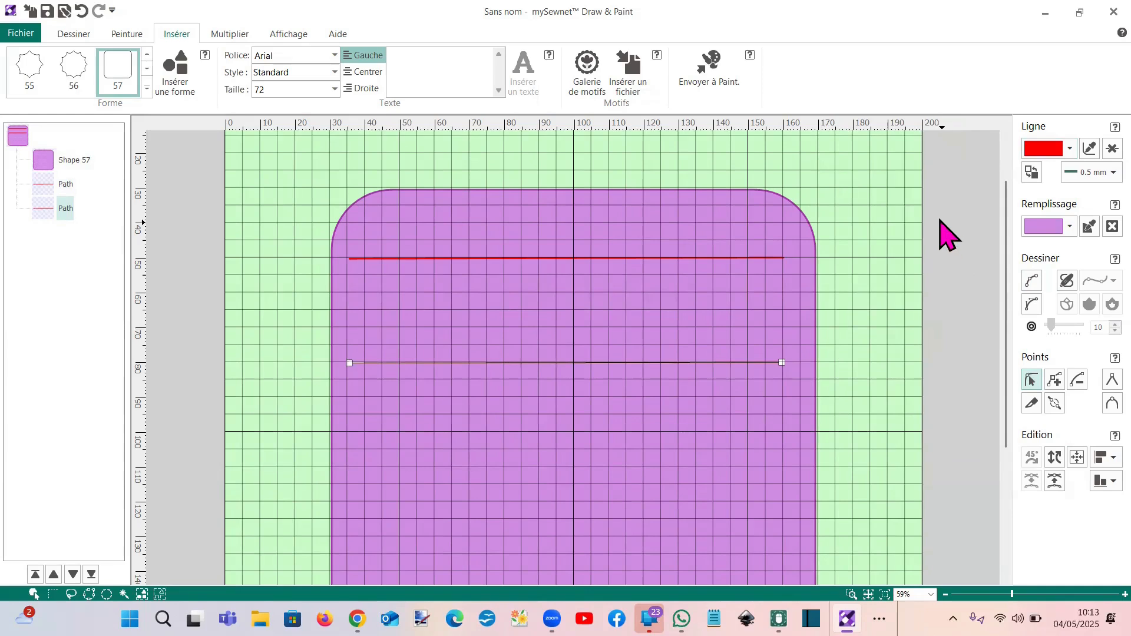
Draw a green horizontal point-by-point line about 125 mm long at the 65 mm vertical ruler mark, midway between the red lines
left_click(1031, 282)
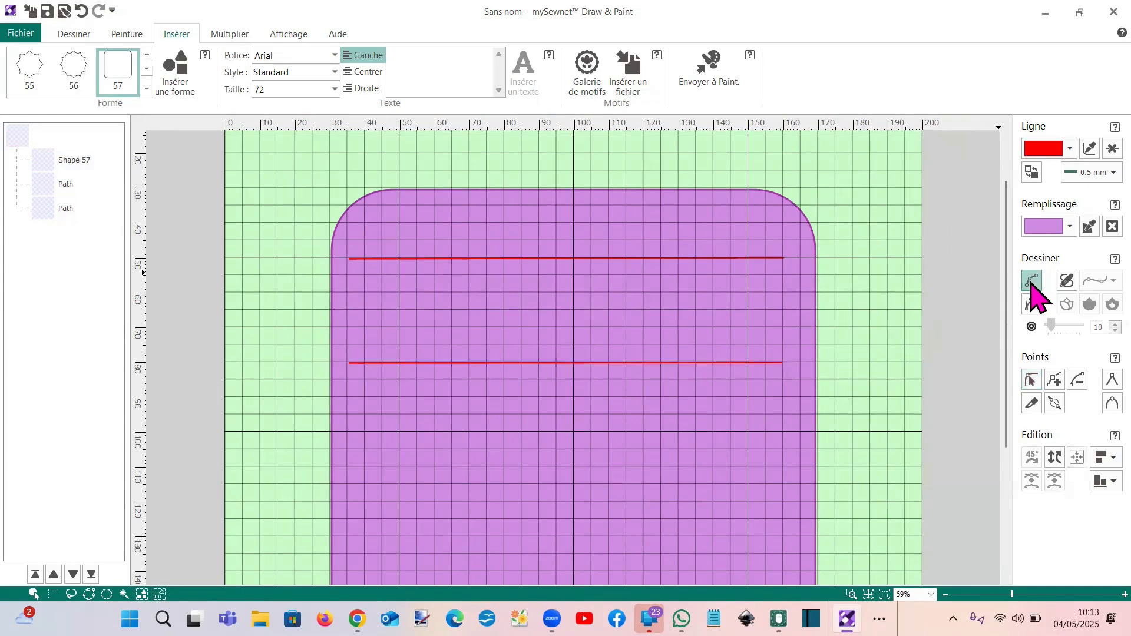
left_click(1070, 149)
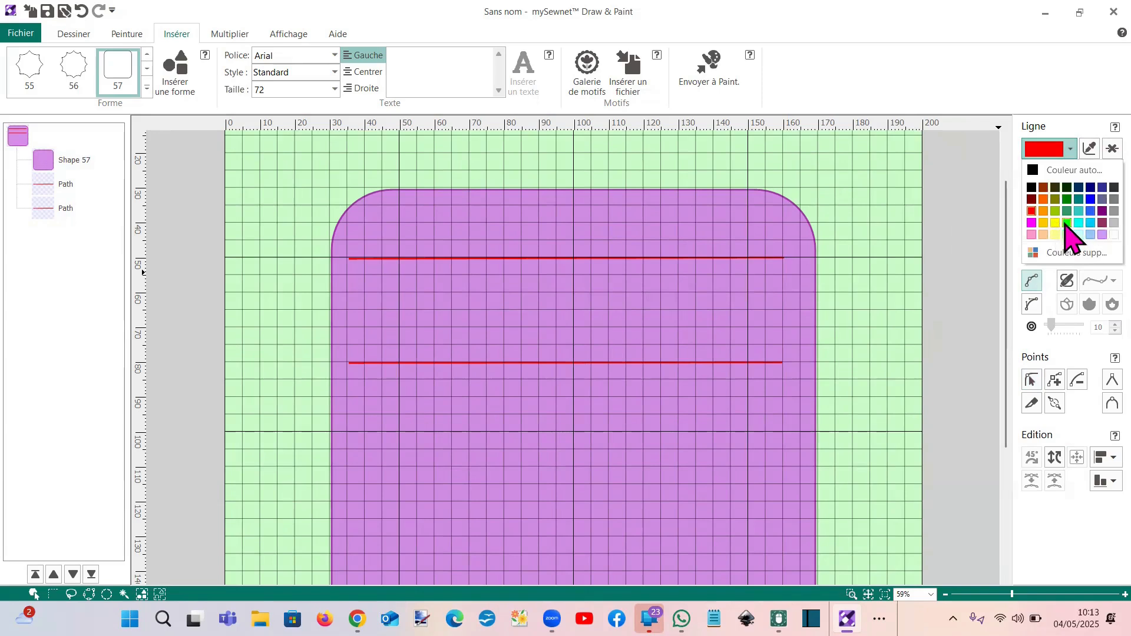
left_click(1054, 211)
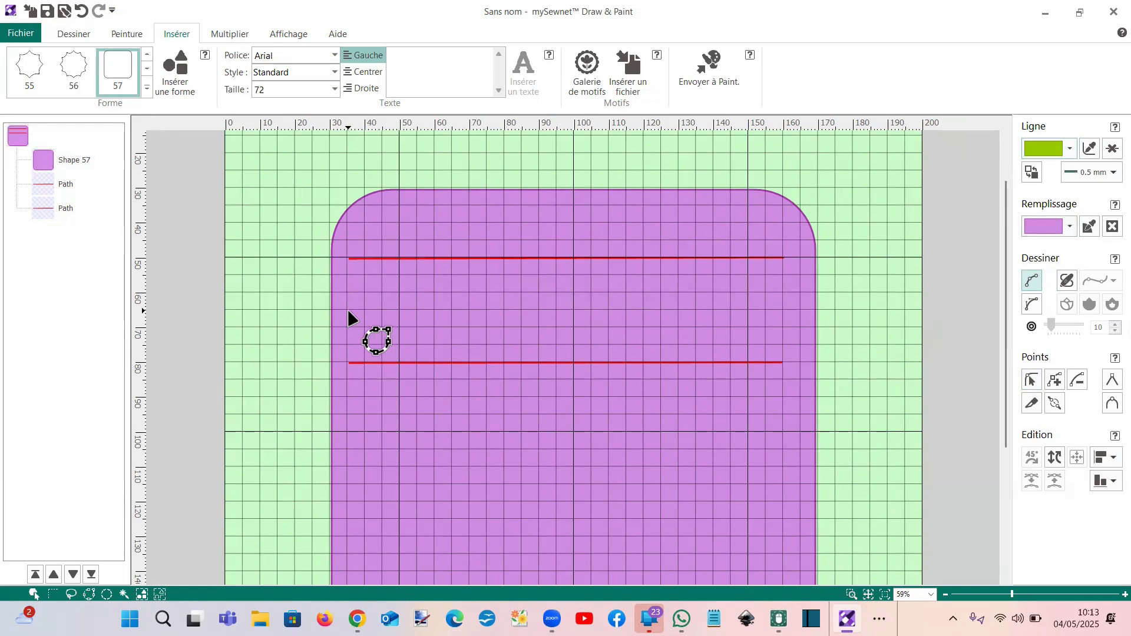
mouse_move(347, 310)
left_mouse_down()
mouse_move(706, 335)
mouse_move(781, 311)
left_mouse_up()
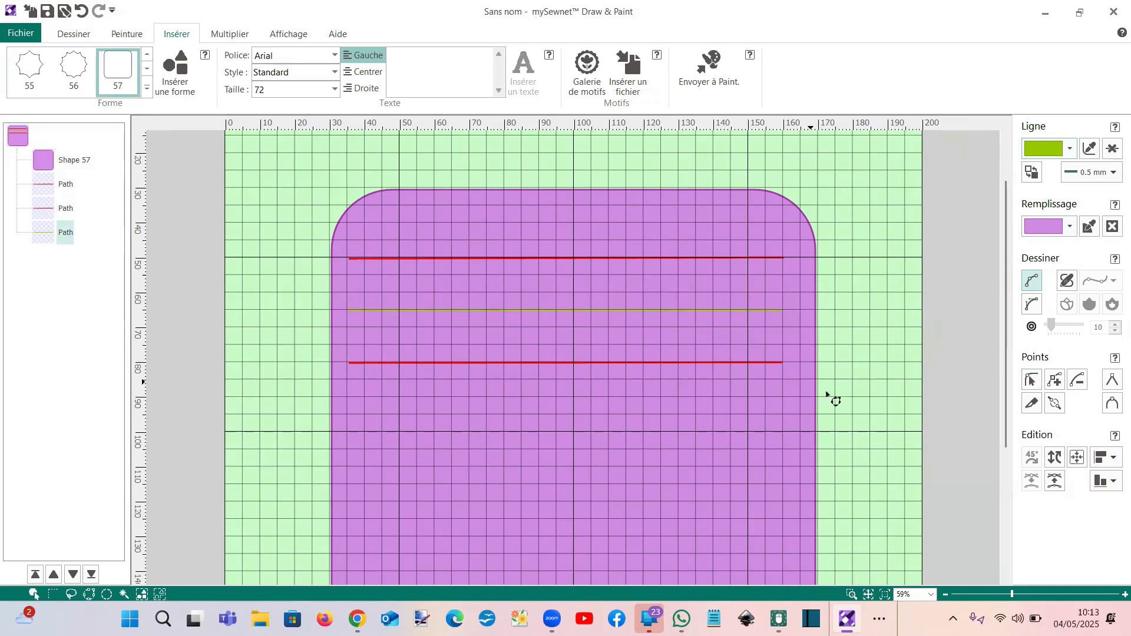
right_click(866, 425)
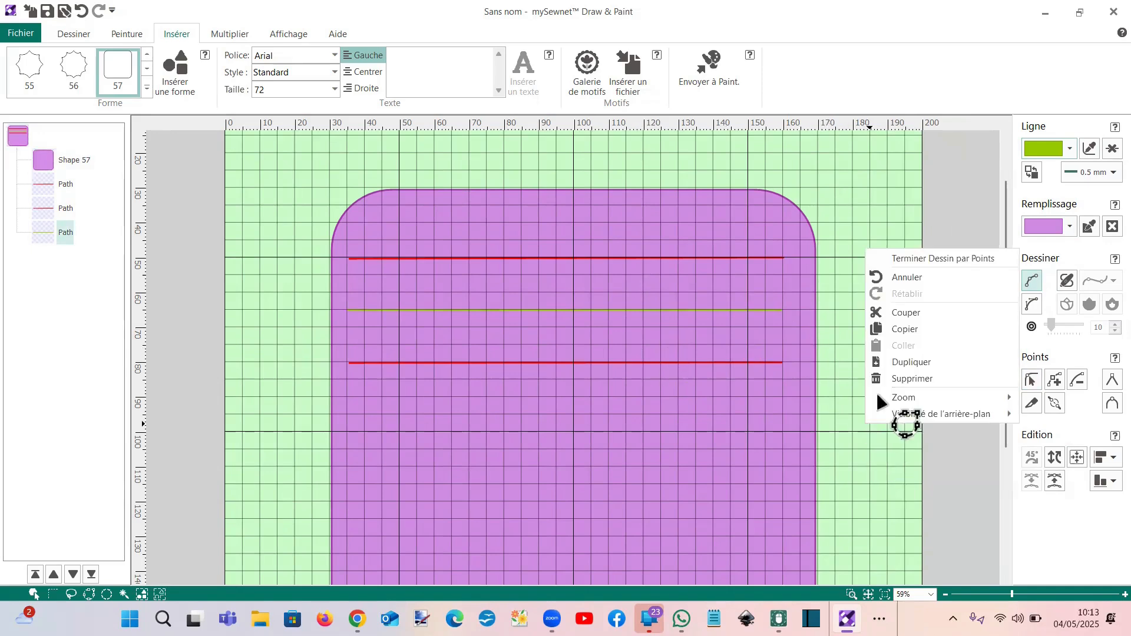
left_click(905, 260)
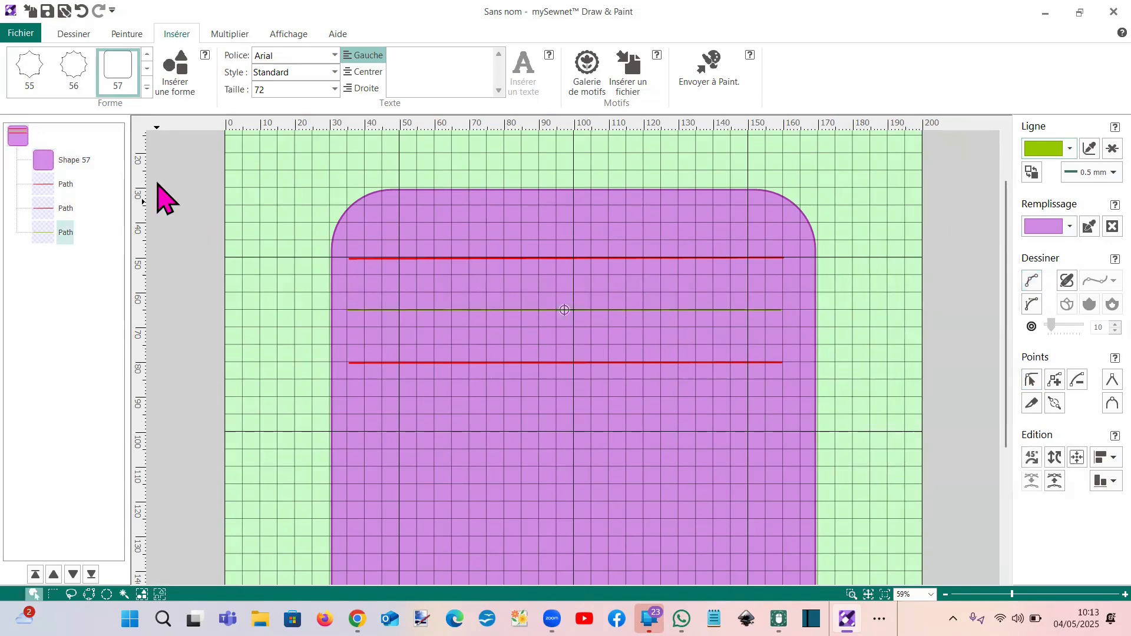
Save the drawing over the existing file ttrousse vidéo.ecq in the Trousse ITH folder
left_click(21, 33)
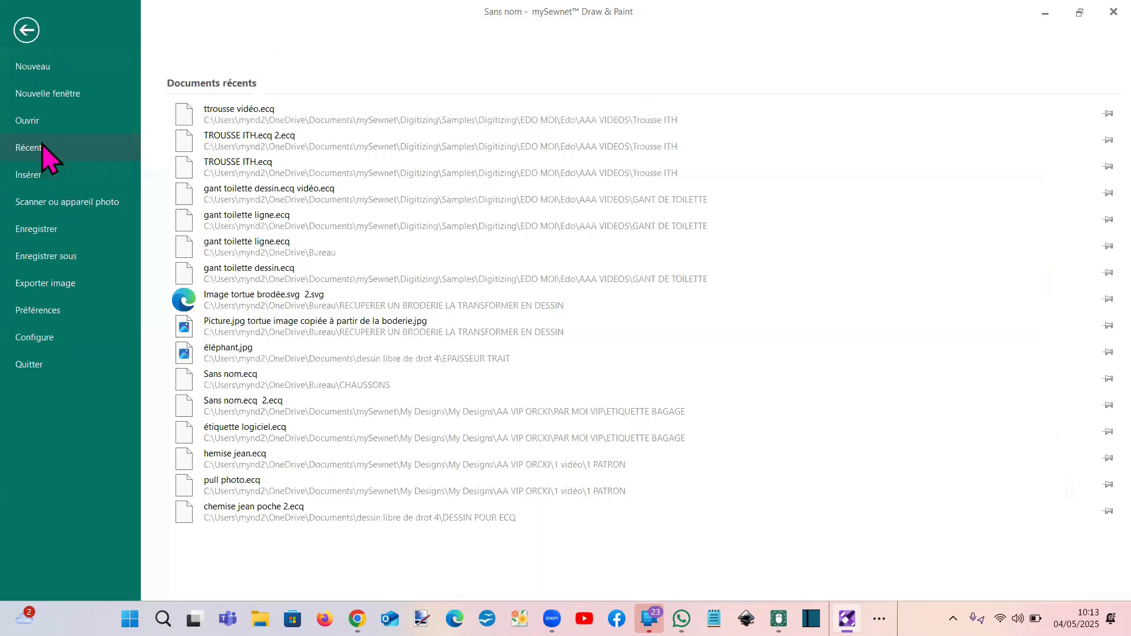
left_click(58, 258)
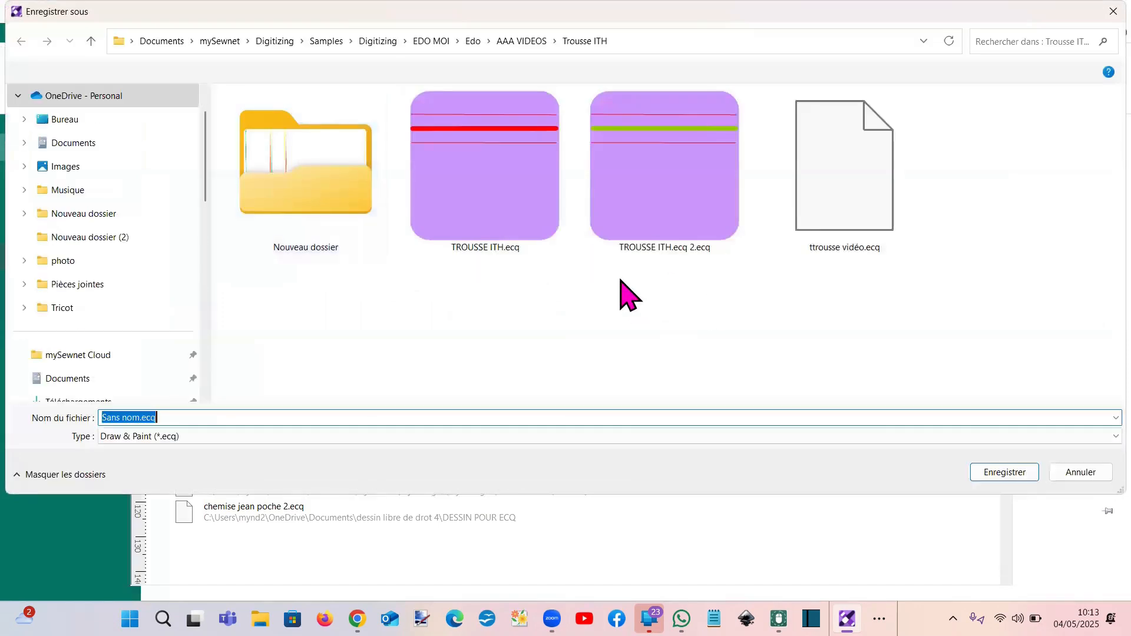
double_click(871, 244)
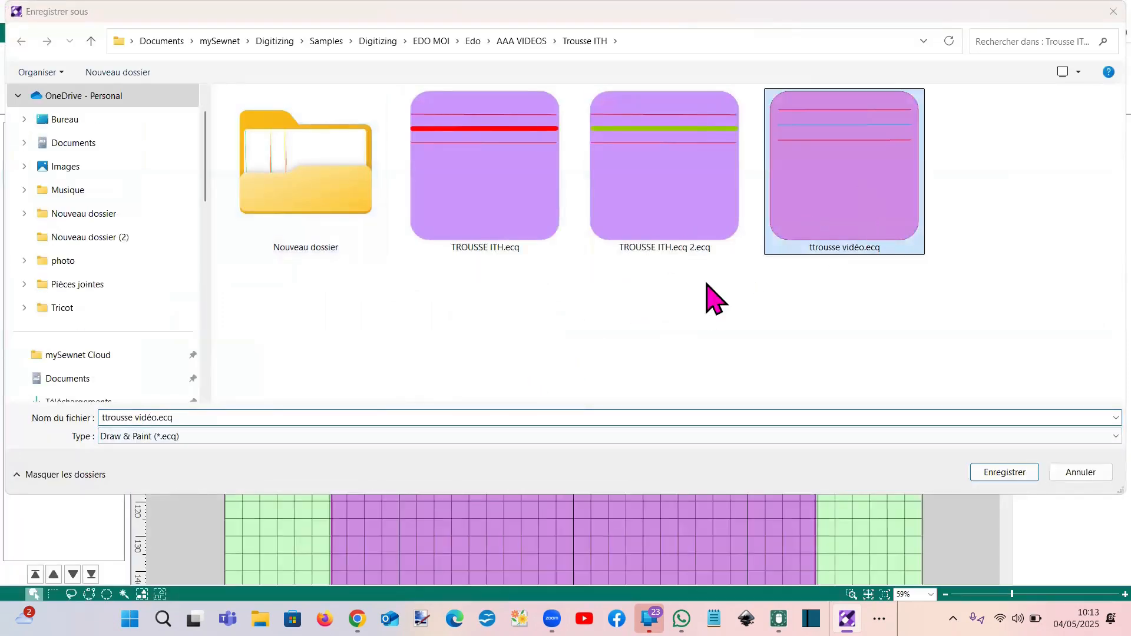
left_click(599, 310)
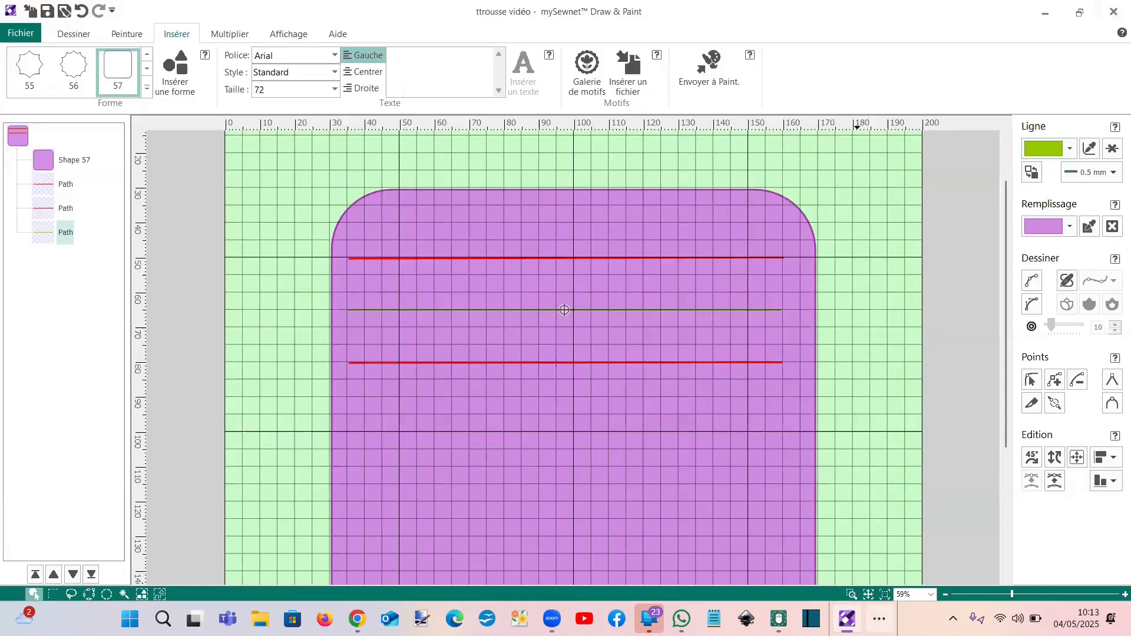
Switch to mySewnet Digitizing and finish the background edit to bring in the pouch drawing
left_click(878, 618)
mouse_move(898, 570)
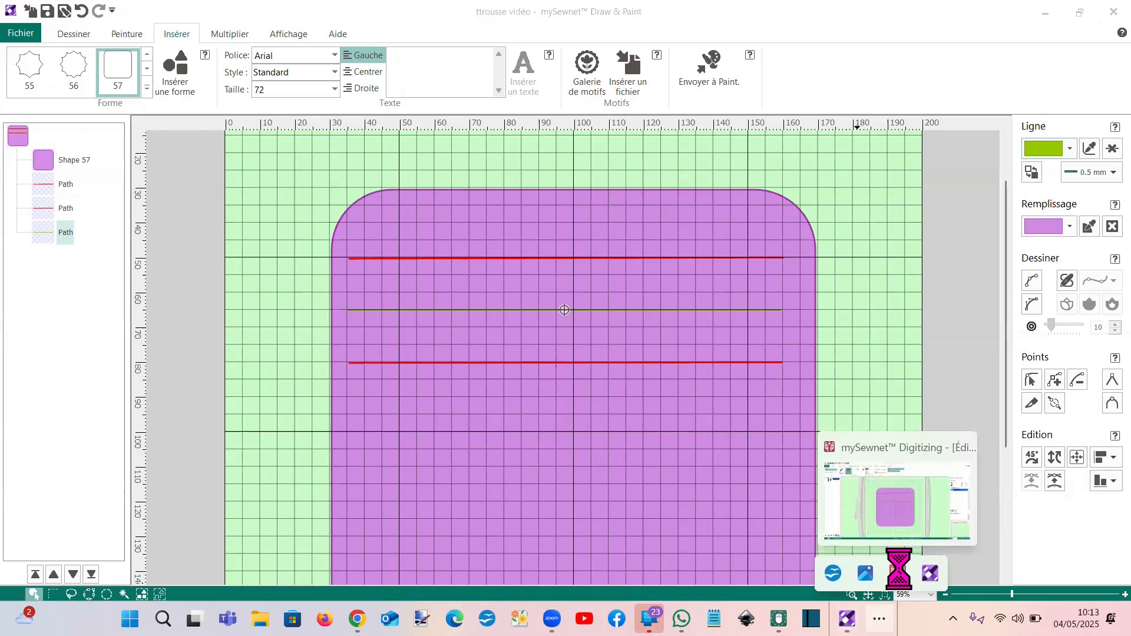
left_click(898, 570)
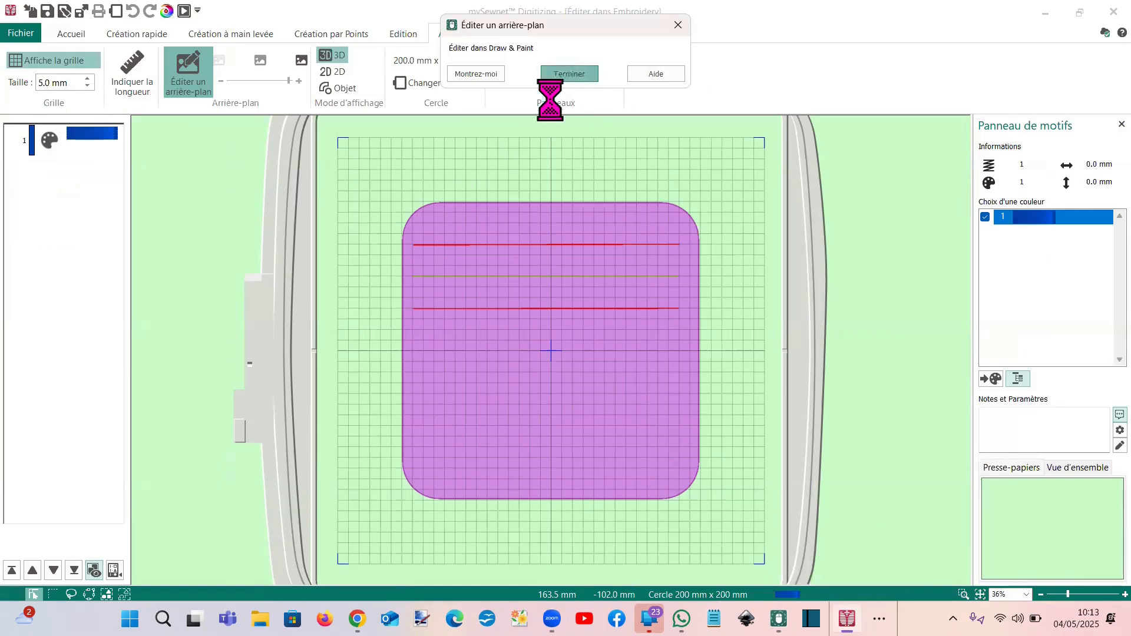
left_click(550, 78)
Create a Point simple line around the rounded square's outline with QuickStitch
left_click(963, 594)
left_click_drag(375, 182, 748, 360)
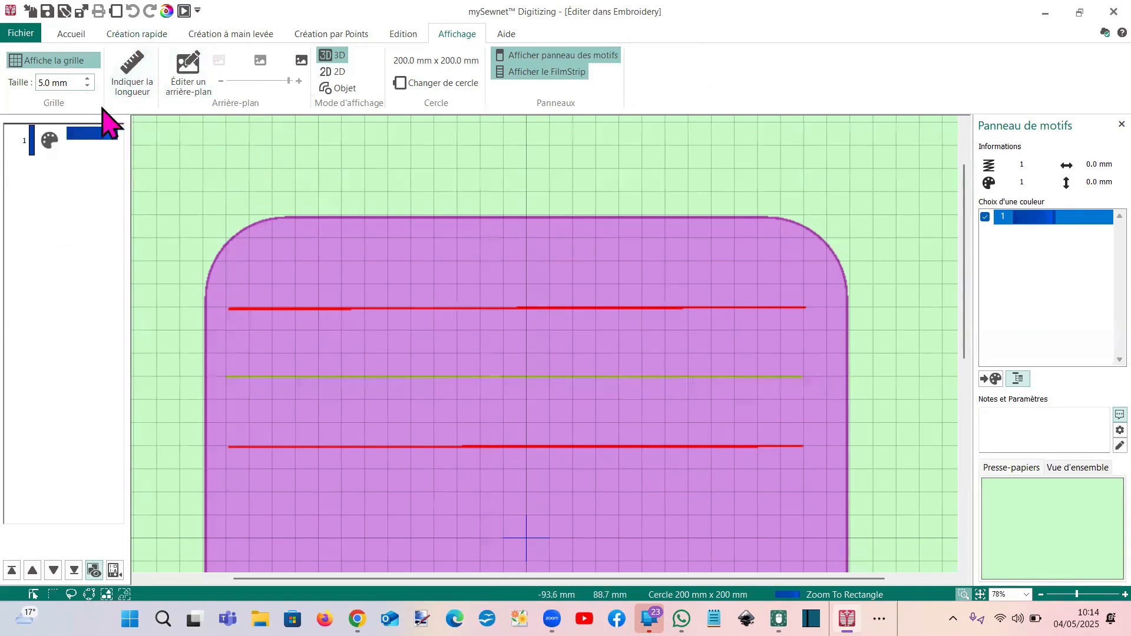
left_click(109, 129)
left_click(126, 36)
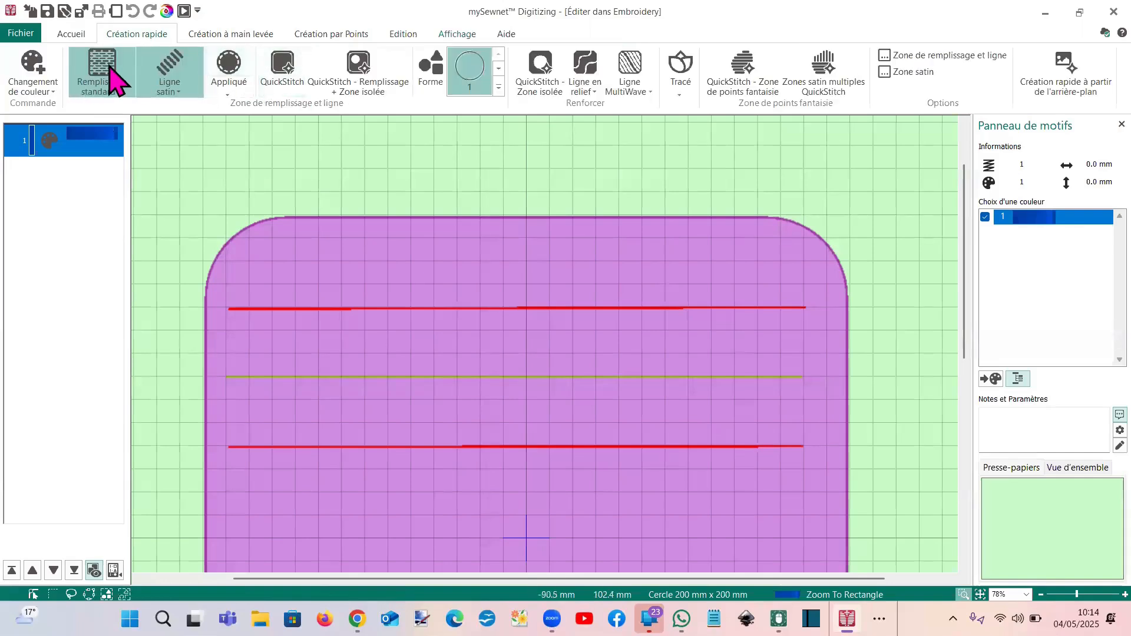
left_click(164, 88)
left_click(202, 134)
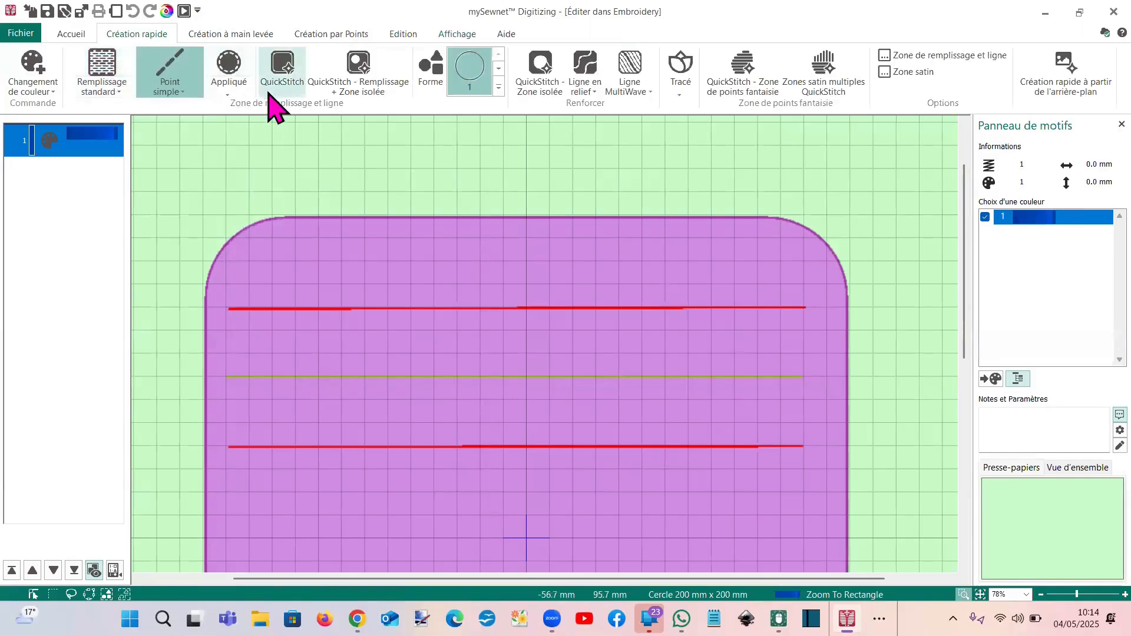
left_click(287, 70)
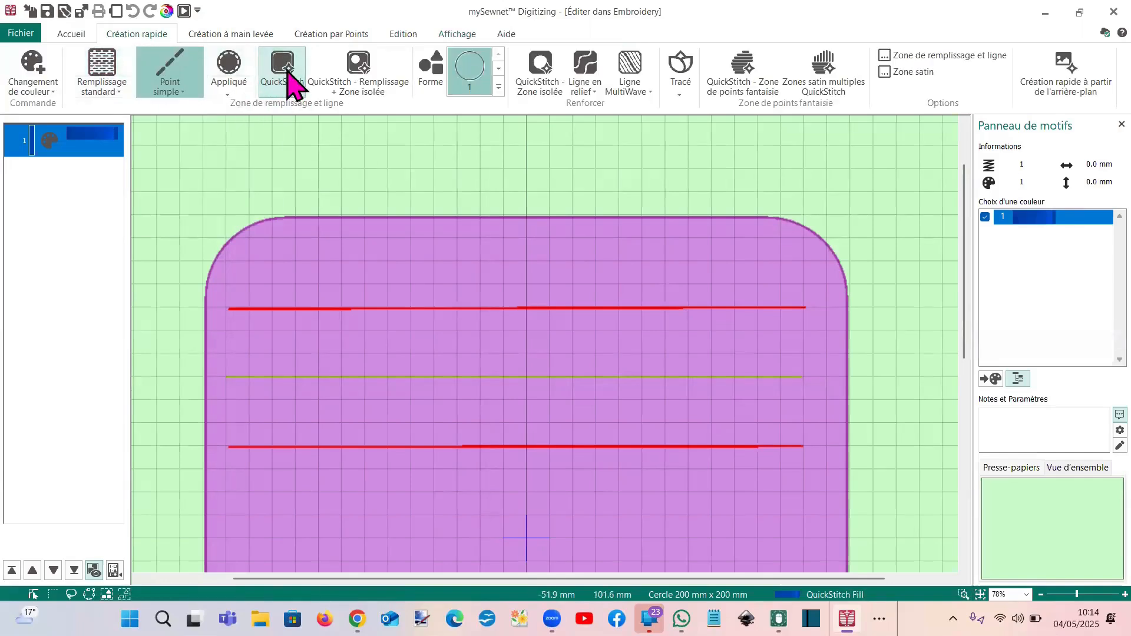
left_click(301, 218)
key("Return")
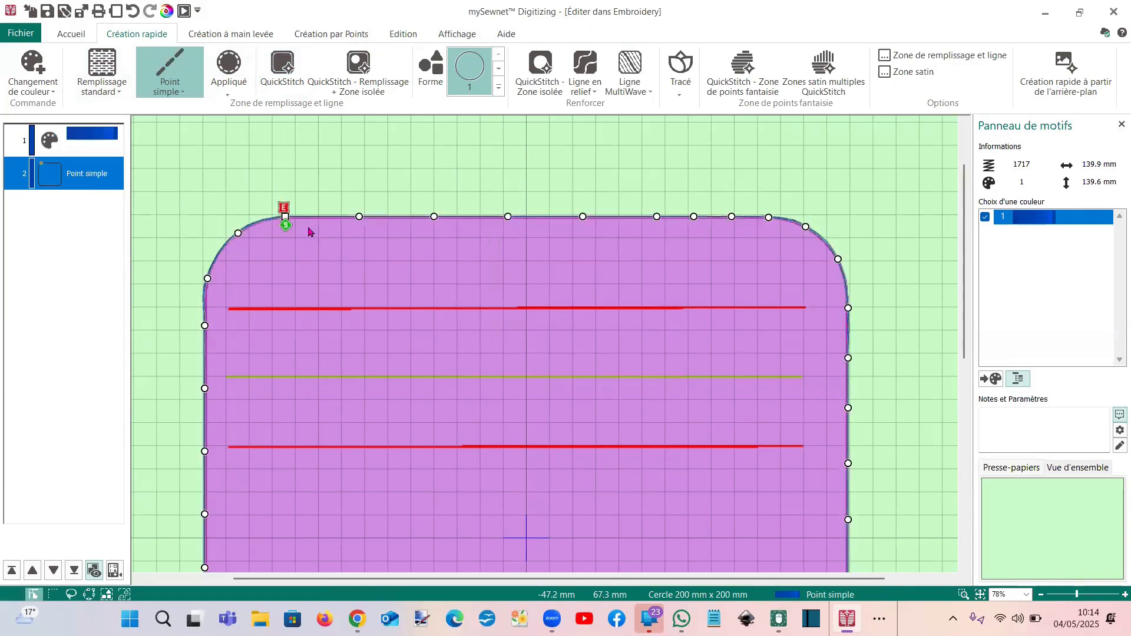
Convert the stitch outline's points at the ends of the straight top, left and right sides to corner points
scroll(311, 217, "down", 2)
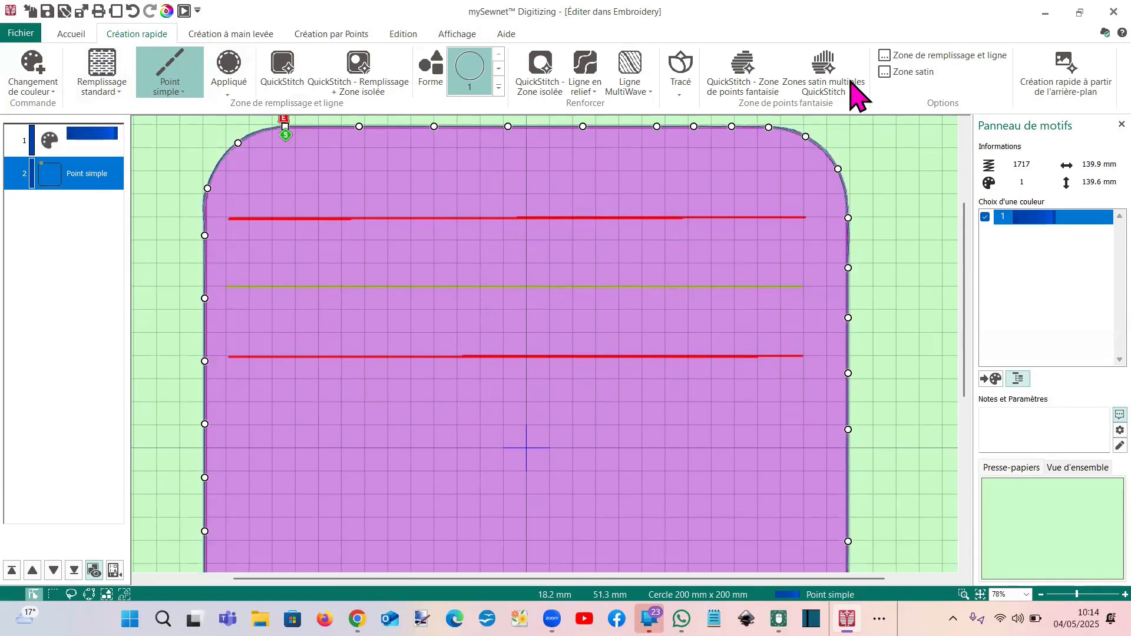
left_click(731, 126)
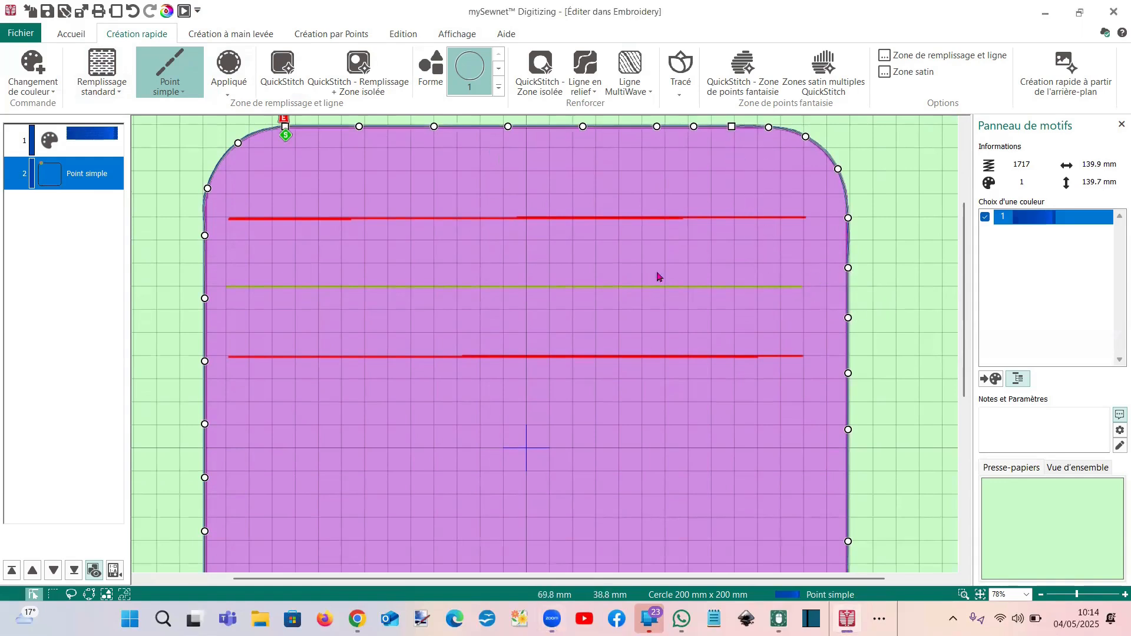
left_click(205, 297)
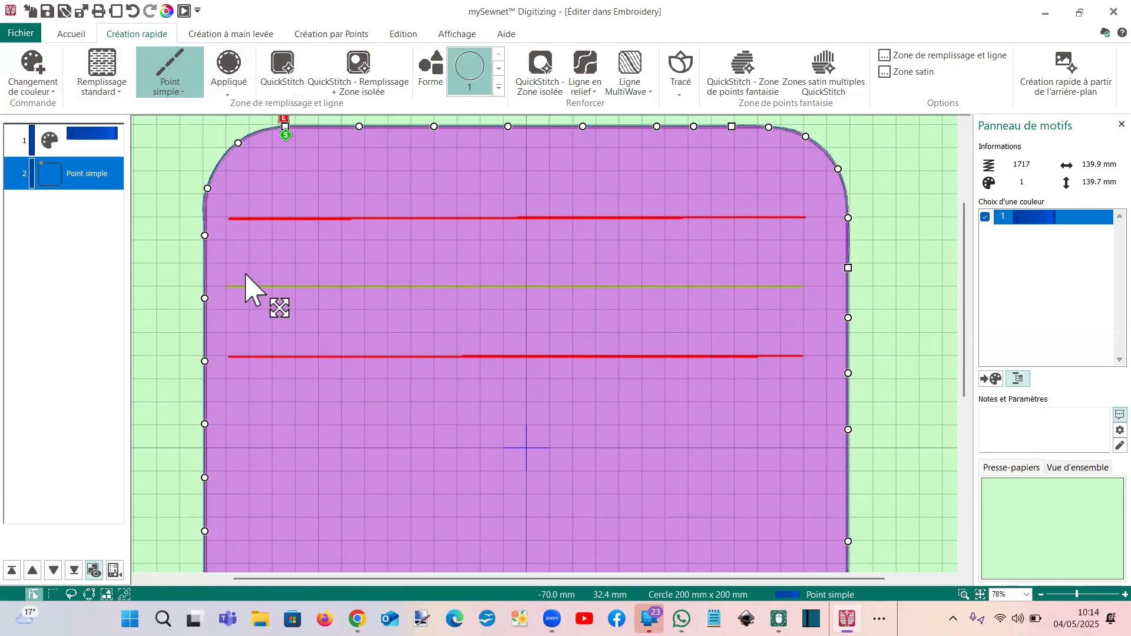
scroll(271, 288, "down", 3)
scroll(345, 286, "down", 1)
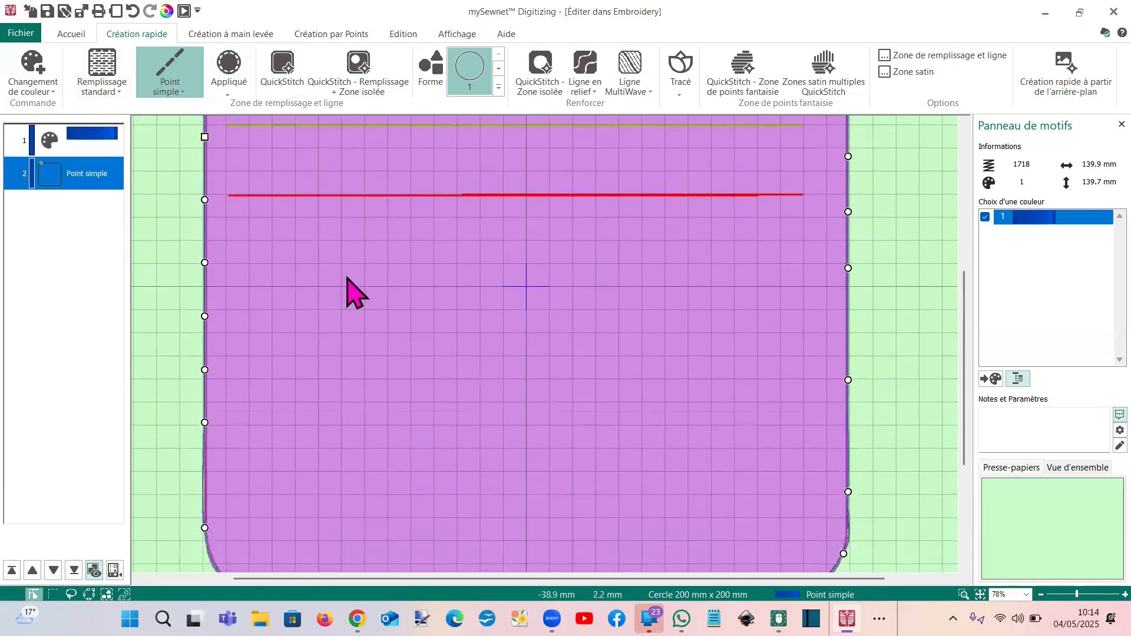
left_click(848, 492)
Adjust the stitch outline's points at both lower corners so the curves follow the rounded square
scroll(832, 257, "up", 3)
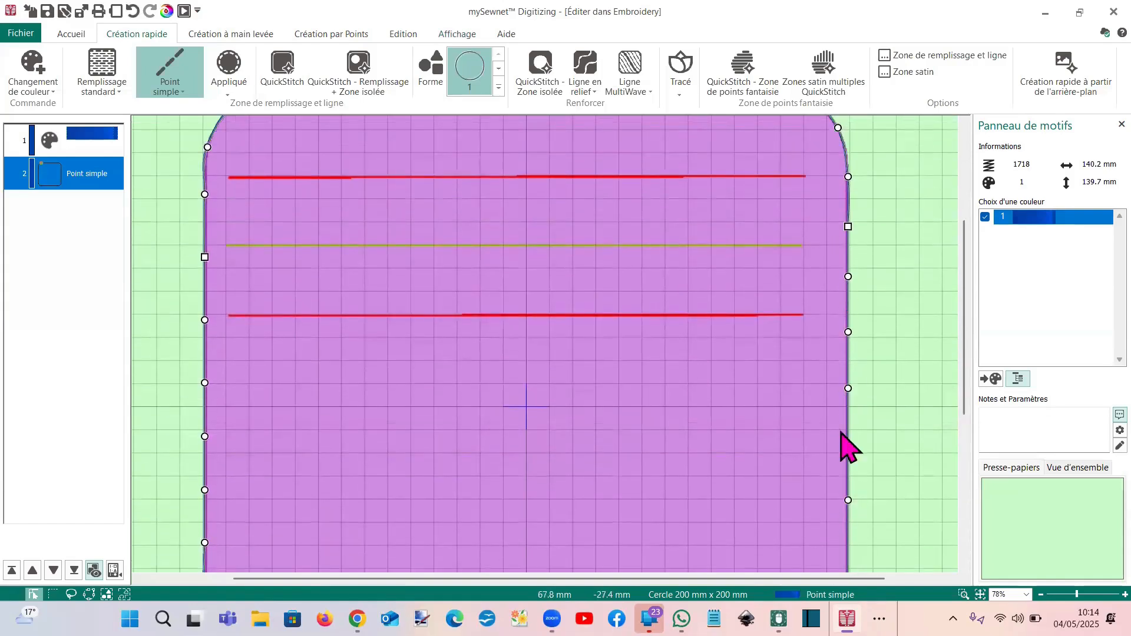
scroll(810, 239, "up", 2)
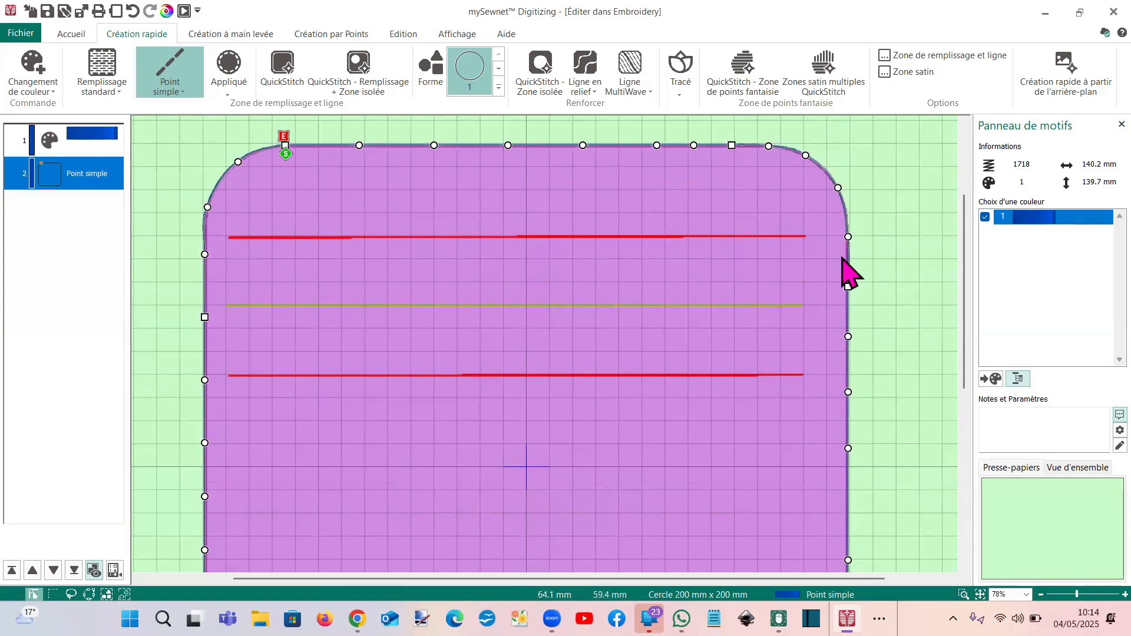
scroll(792, 252, "down", 8)
scroll(795, 265, "down", 3)
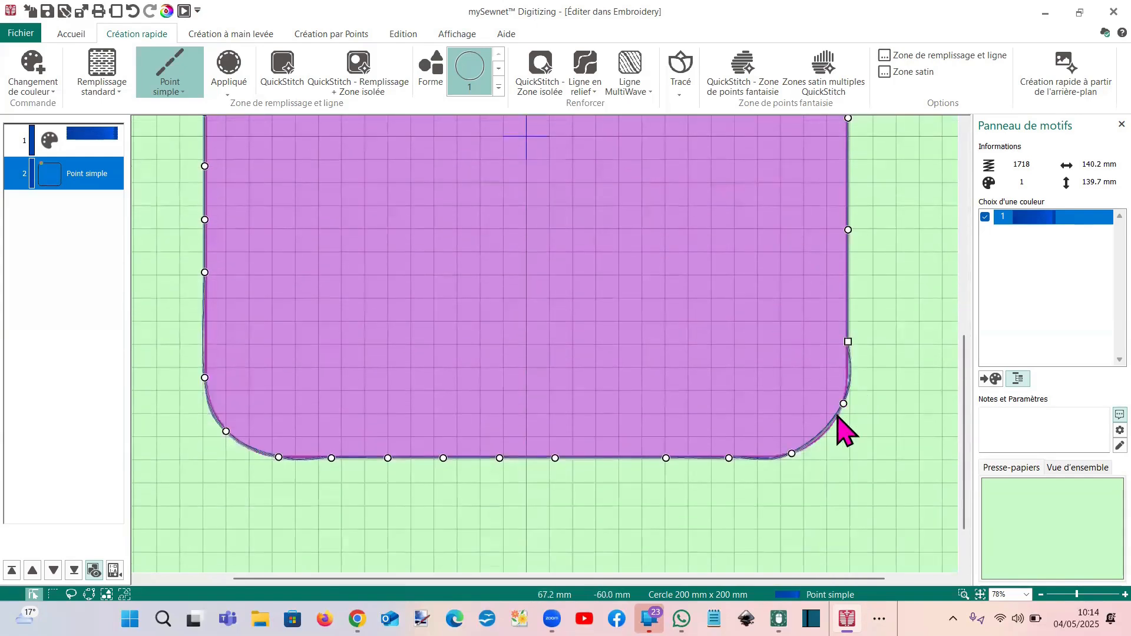
left_click_drag(843, 403, 840, 416)
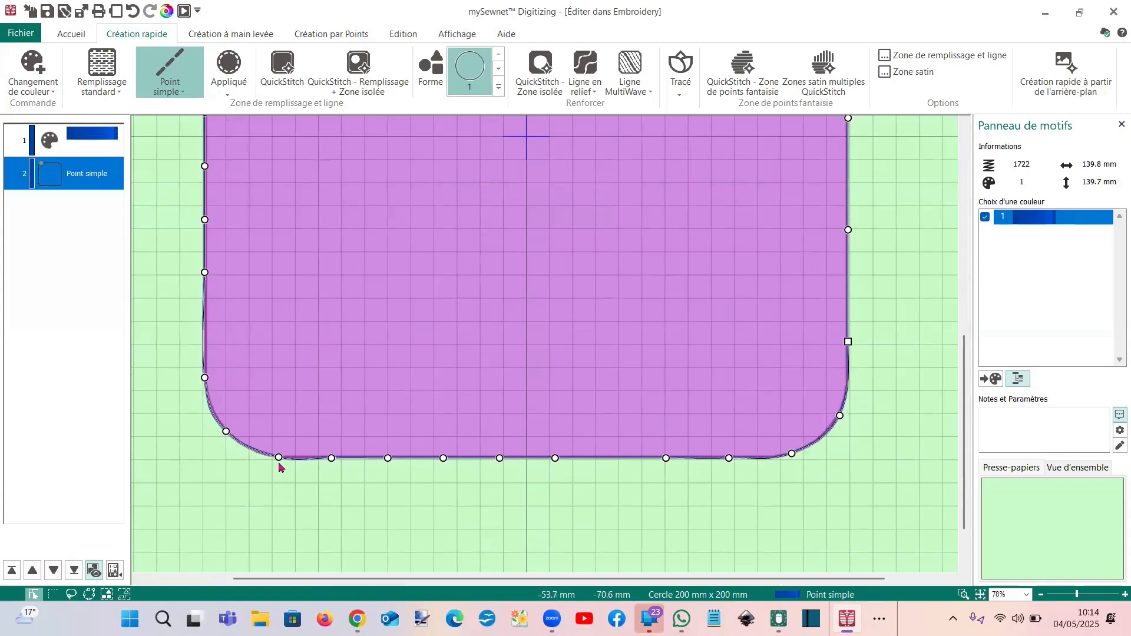
left_click_drag(279, 458, 277, 457)
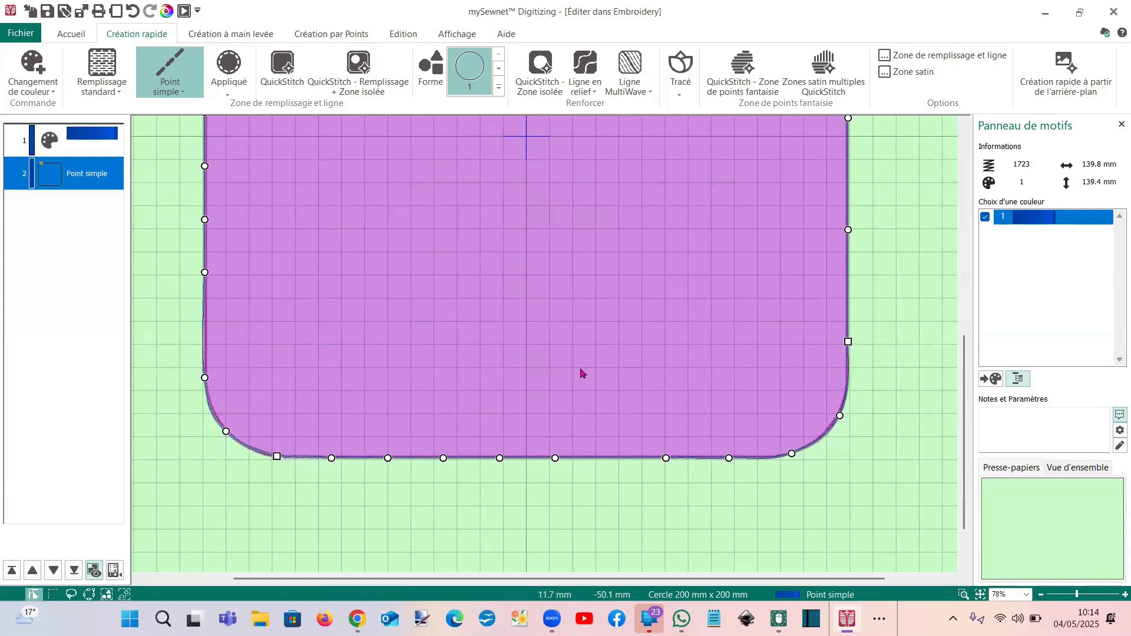
Save the embroidery over the existing file trousse VIdéo.edo in the Trousse ITH folder
left_click(21, 33)
left_click(75, 233)
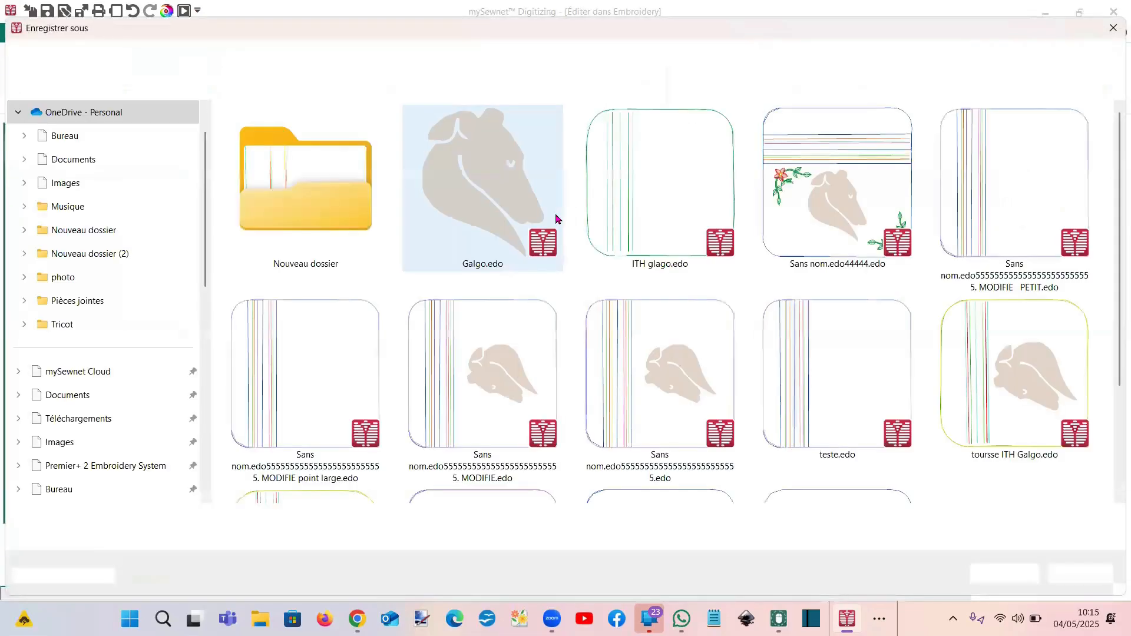
scroll(659, 194, "down", 3)
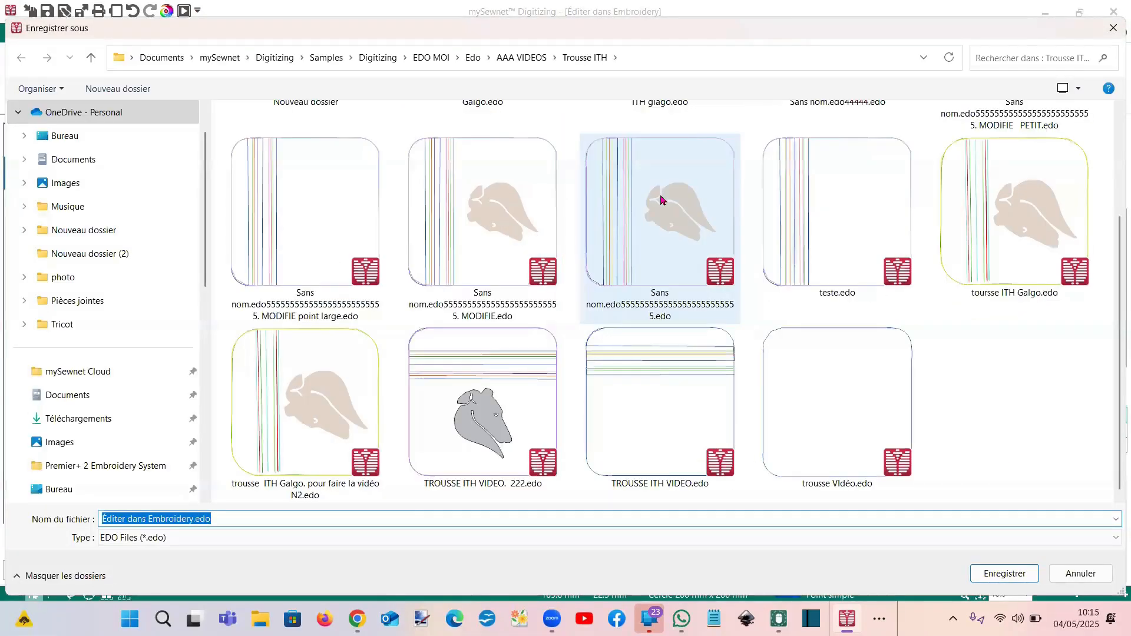
left_click(836, 407)
left_click(598, 311)
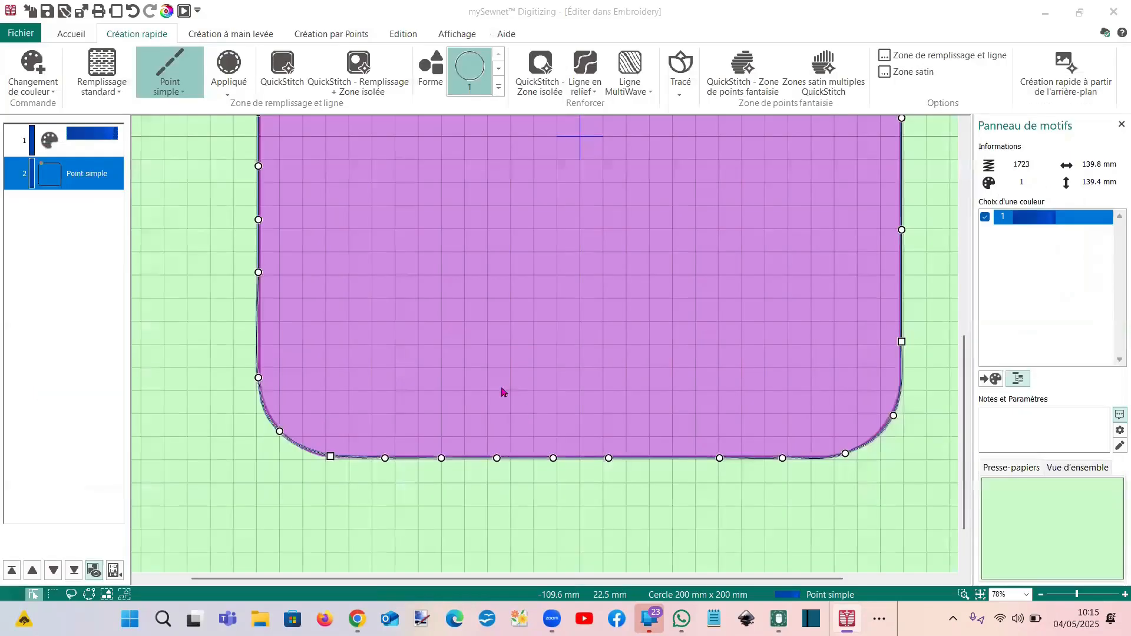
Start creating a Point simple line point by point for the zipper guide lines in the pouch's upper part
scroll(501, 387, "up", 4)
scroll(501, 391, "up", 1)
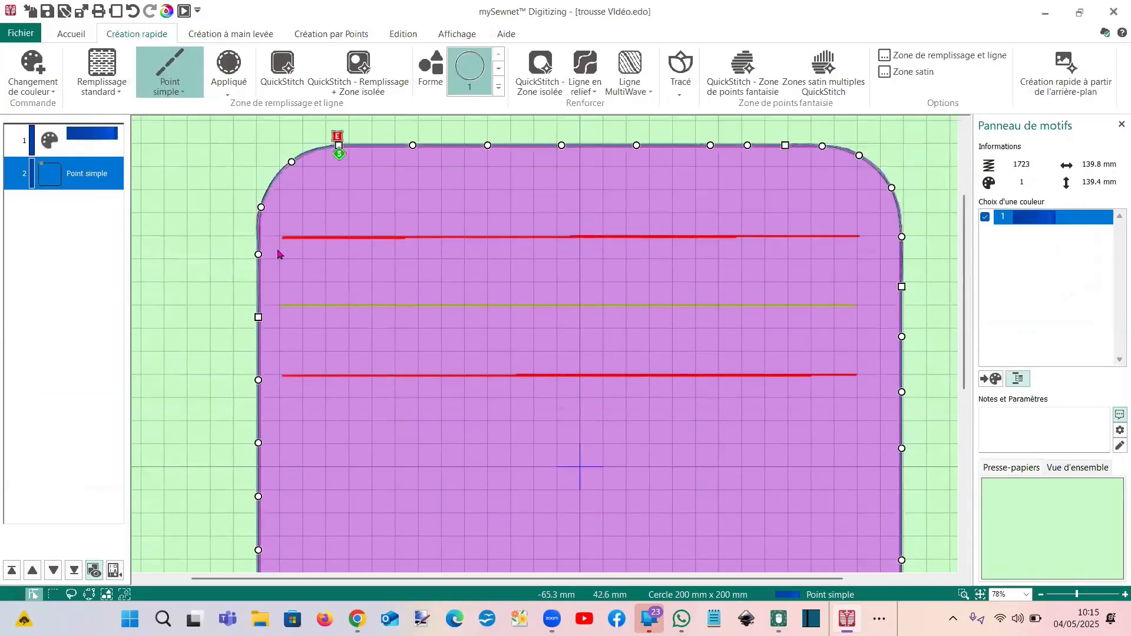
left_click(330, 37)
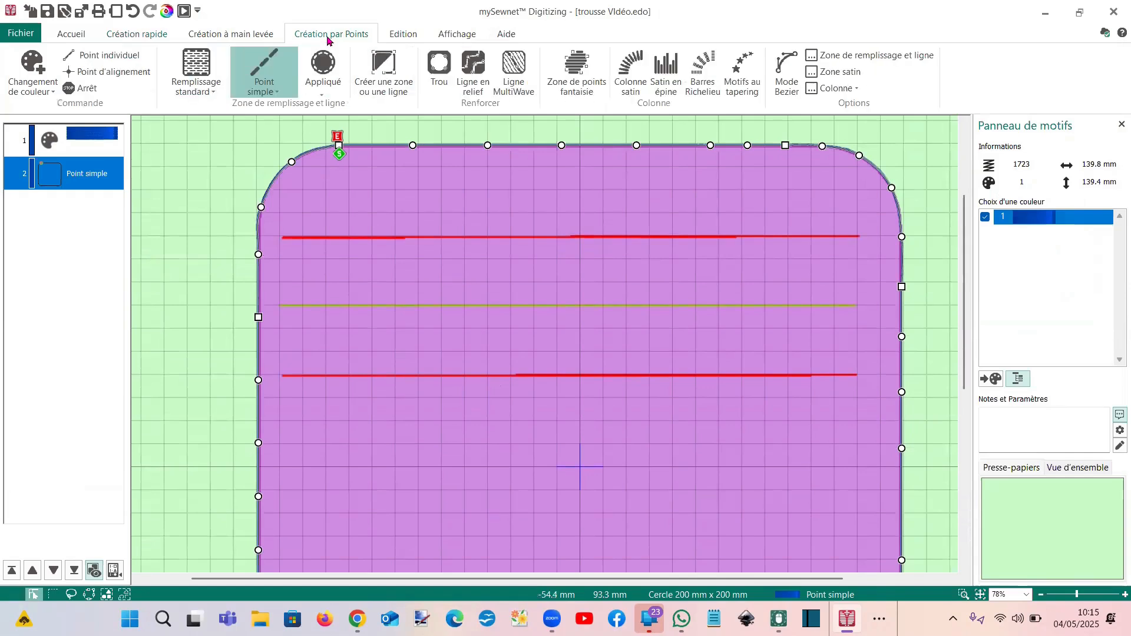
left_click(384, 79)
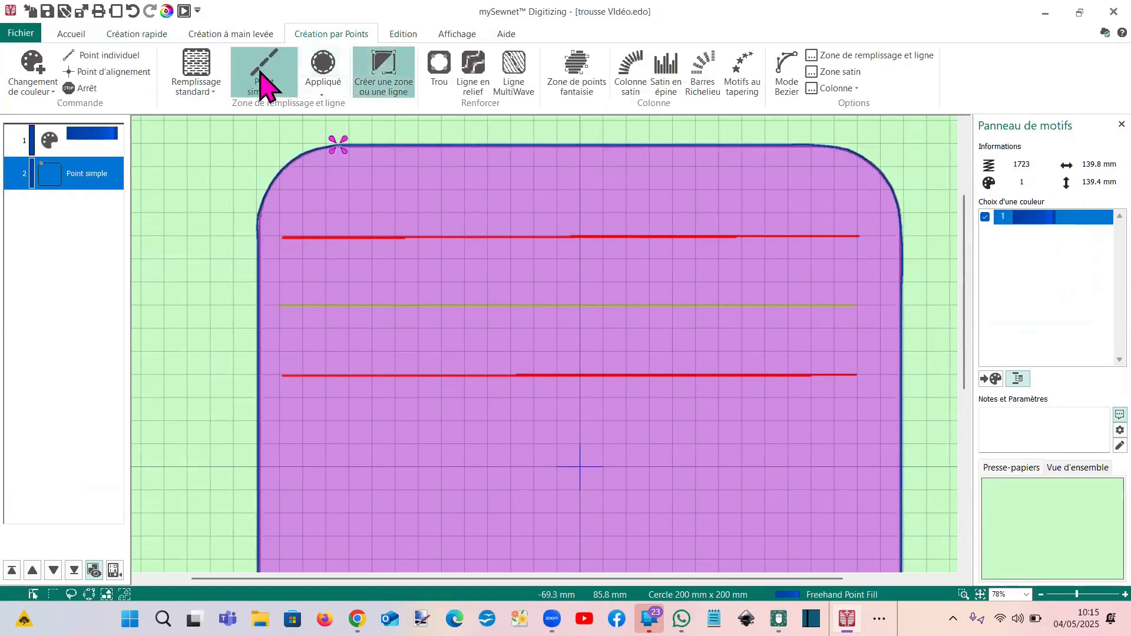
left_click(271, 236)
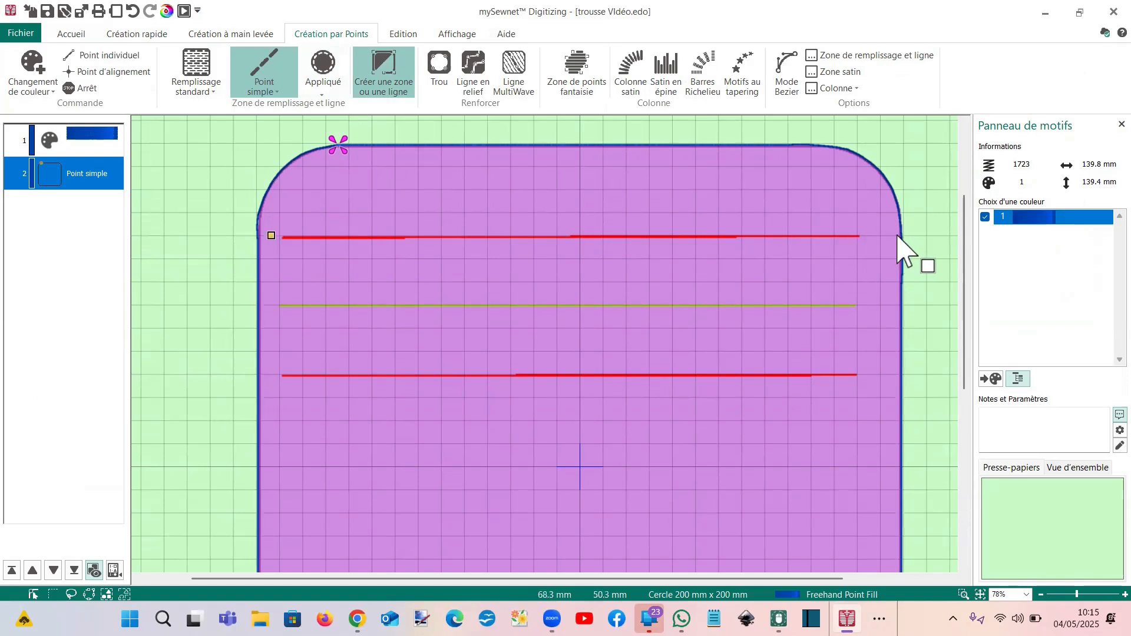
left_click(892, 234)
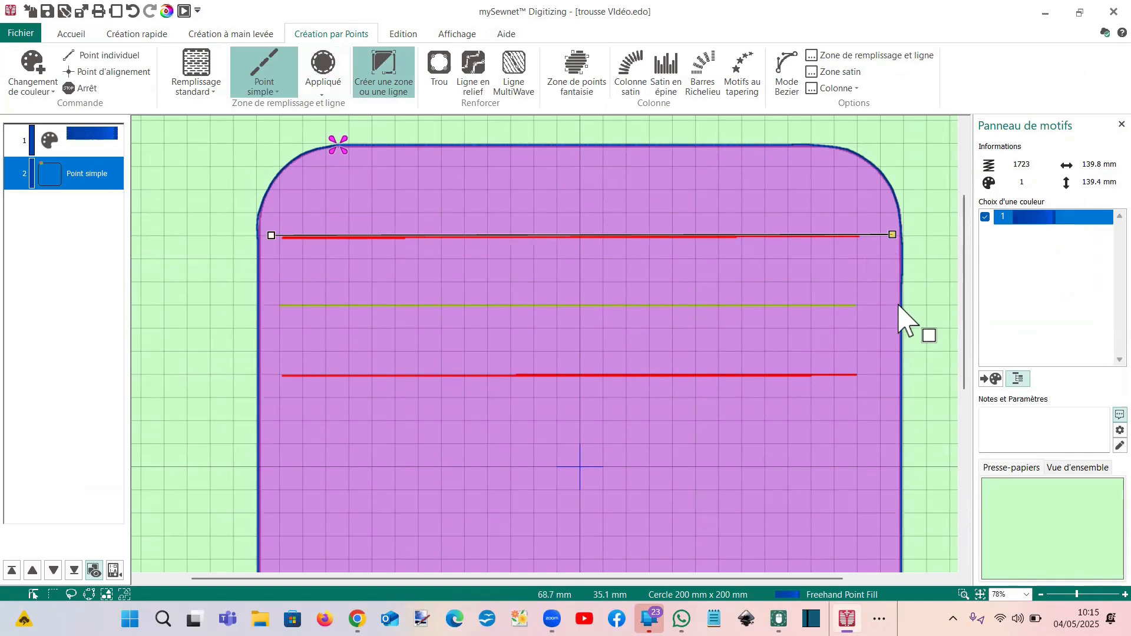
left_click(897, 305)
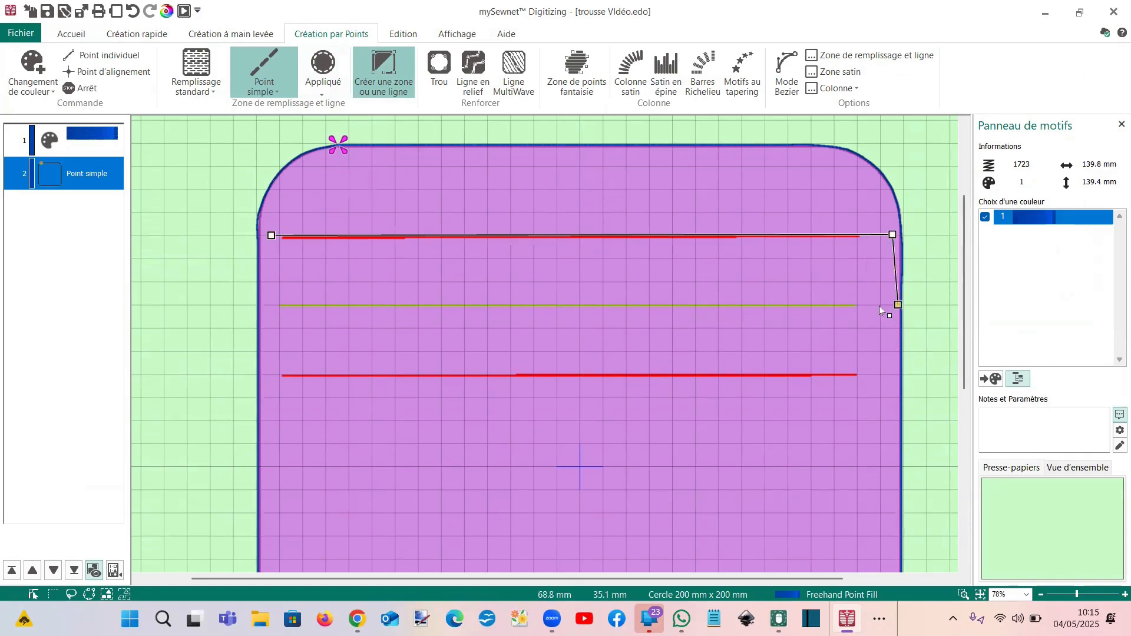
right_click(528, 281)
key("ctrl+z")
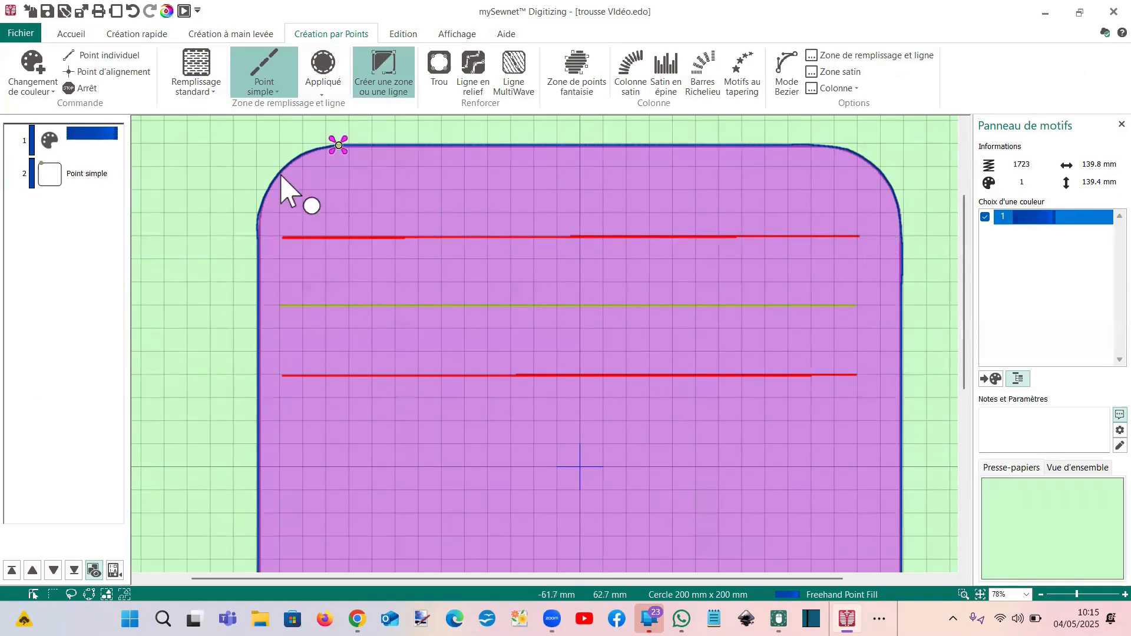
Trace the line from the outline's start point around the upper-left corner, ending in a corner point level with the upper red line
left_click(305, 153)
left_click(274, 177)
left_click(258, 205)
right_click(257, 233)
left_click(256, 235)
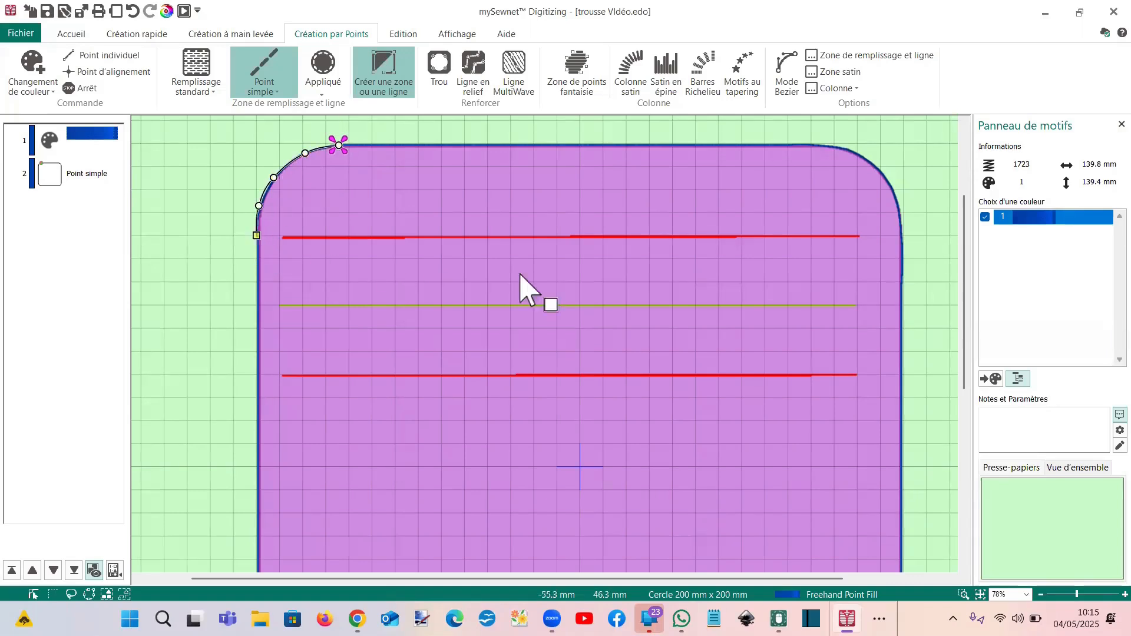
Continue the line in a zigzag across the pouch's full width along the upper red, green and lower red lines and complete it
left_click(901, 235)
left_click(899, 304)
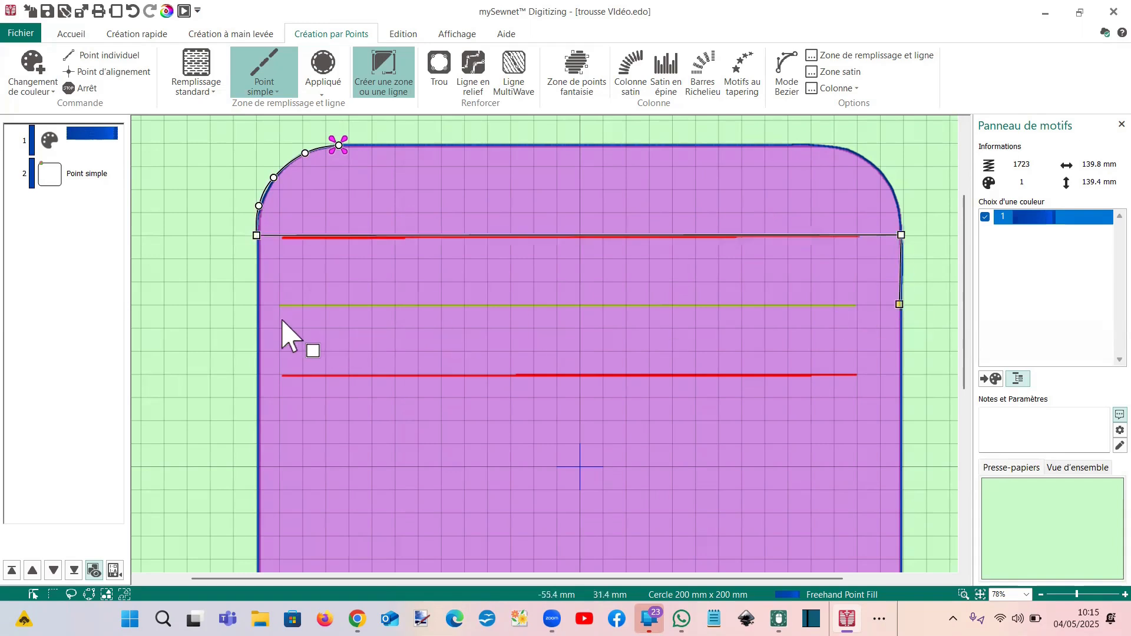
left_click(257, 304)
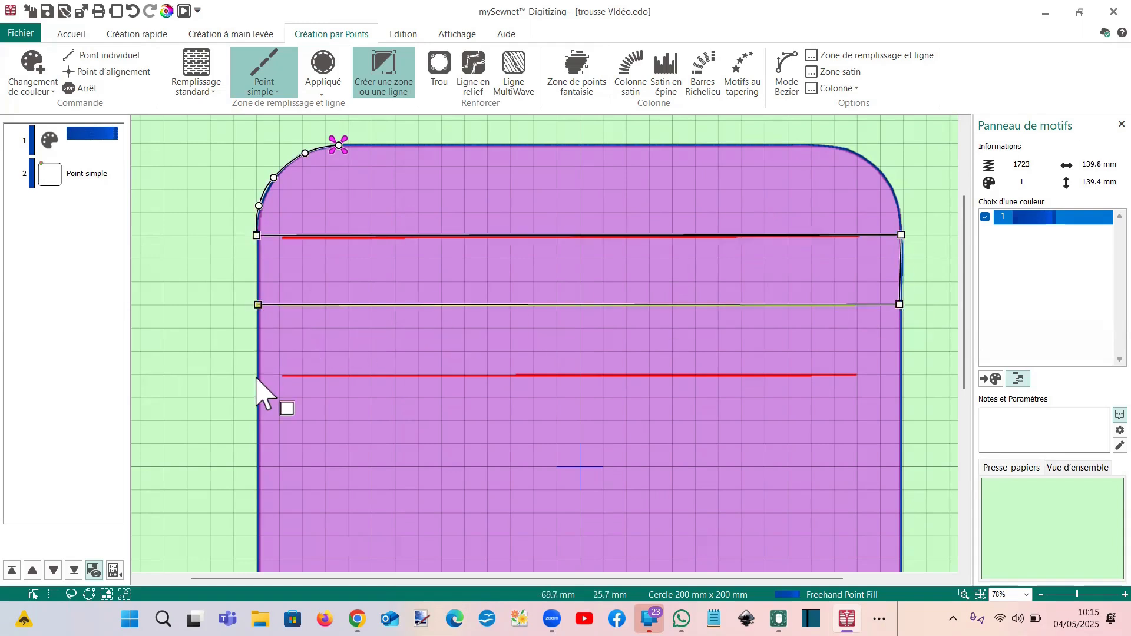
left_click(259, 374)
left_click(901, 374)
key("Return")
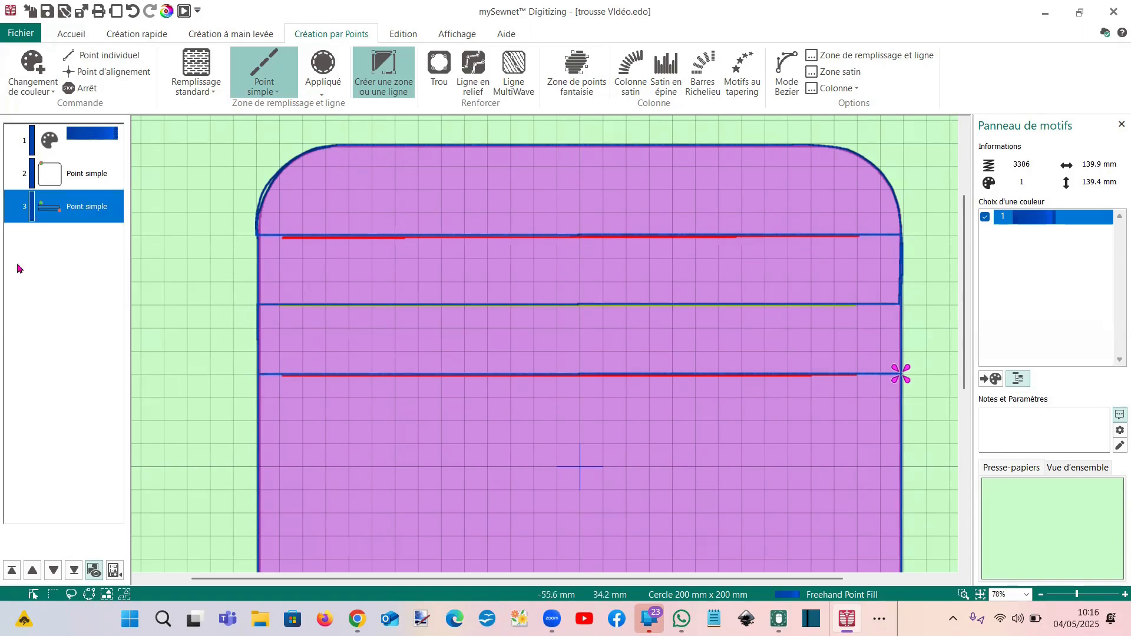
Insert a colour change after the zipper line object, using Robison-Anton Rayon 40 thread 2283 Paris Blue
left_click(88, 208)
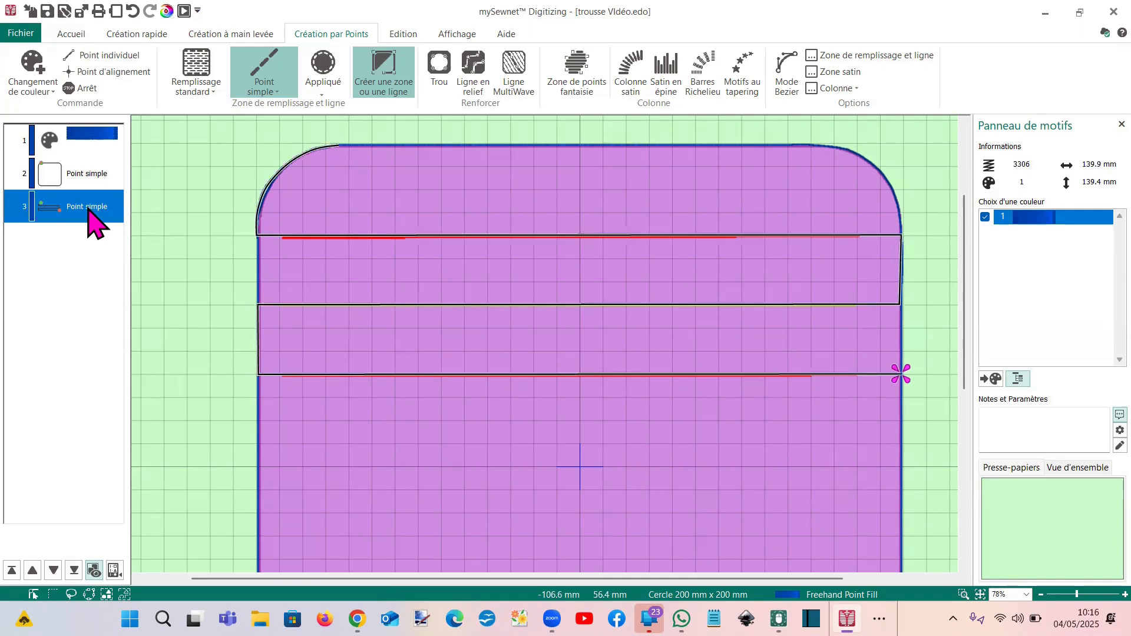
right_click(90, 219)
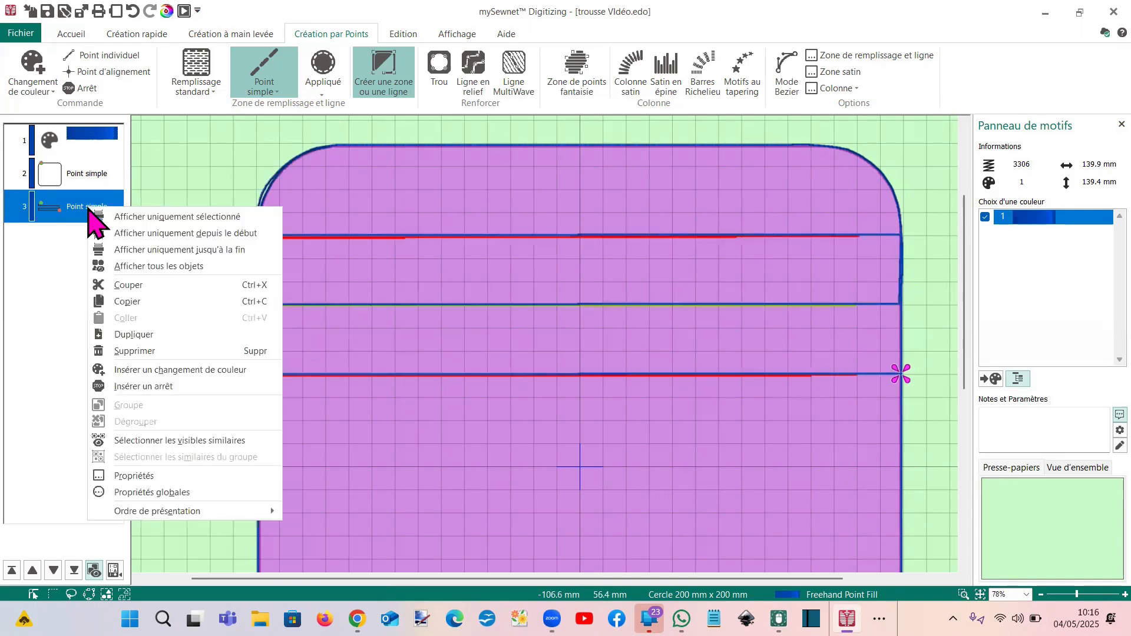
left_click(156, 371)
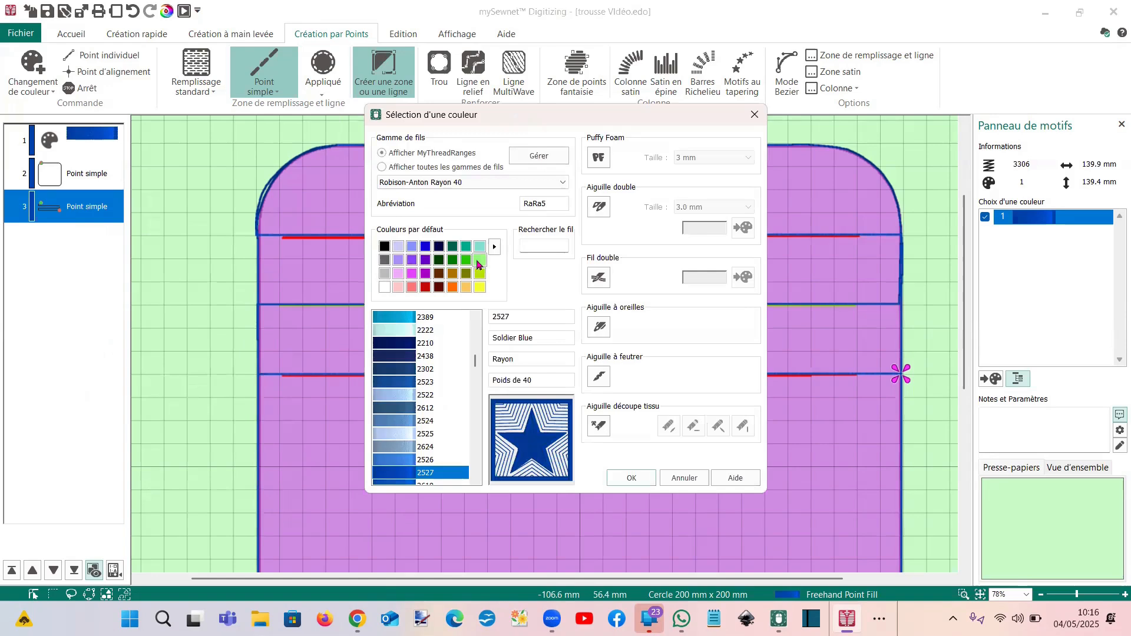
left_click(396, 249)
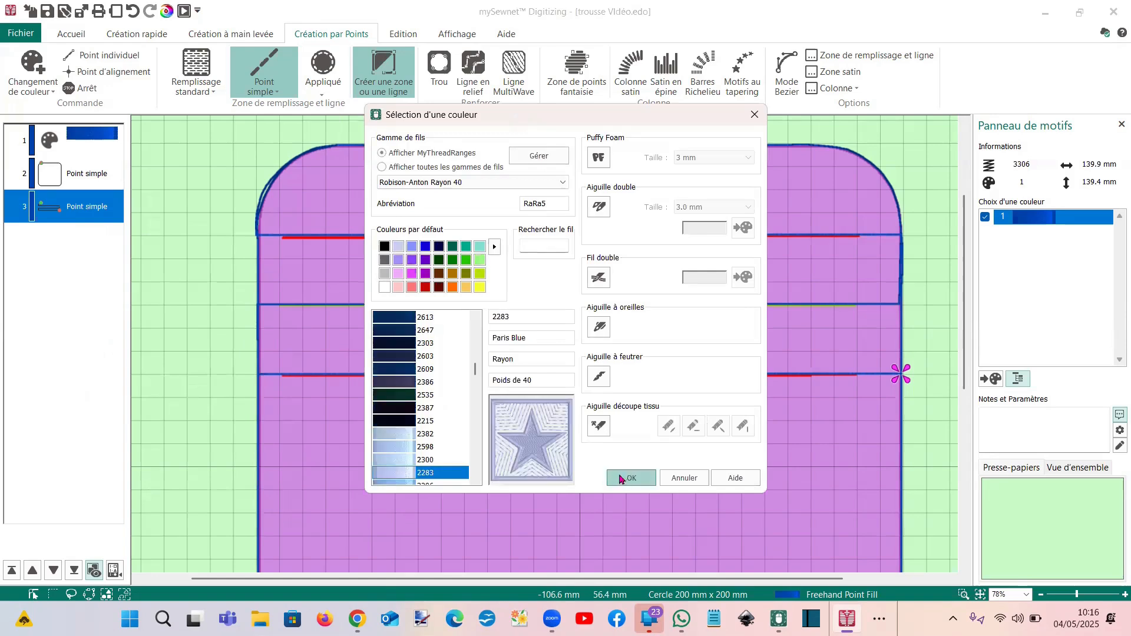
left_click(625, 478)
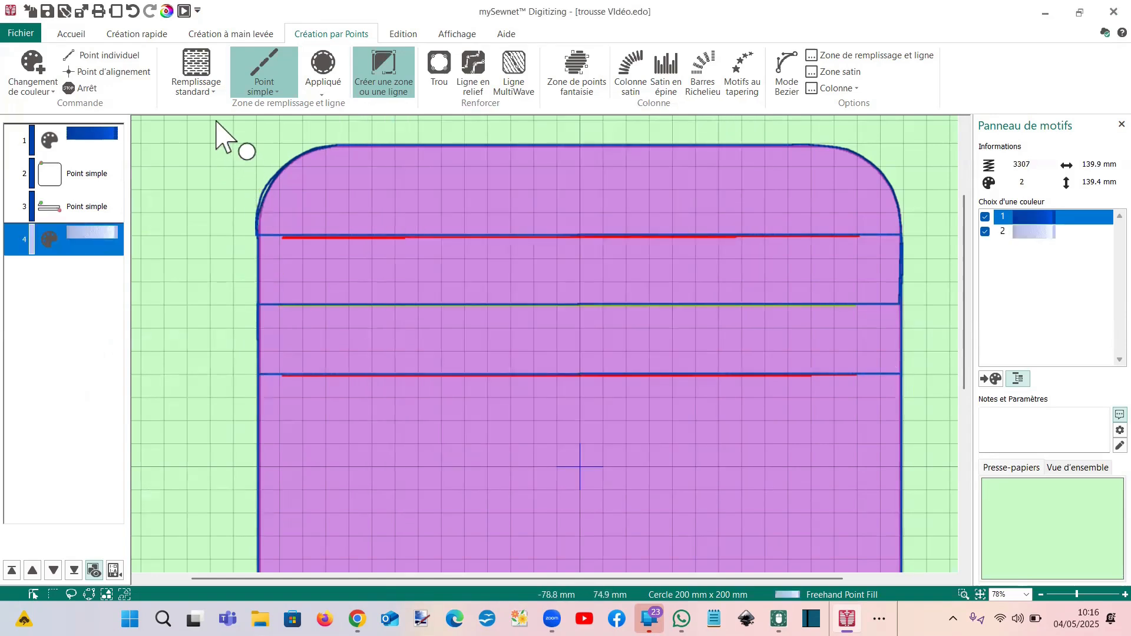
Create a Remplissage standard rectangle about 130 mm by 5 mm just above the middle zipper line
left_click(355, 89)
left_click(201, 88)
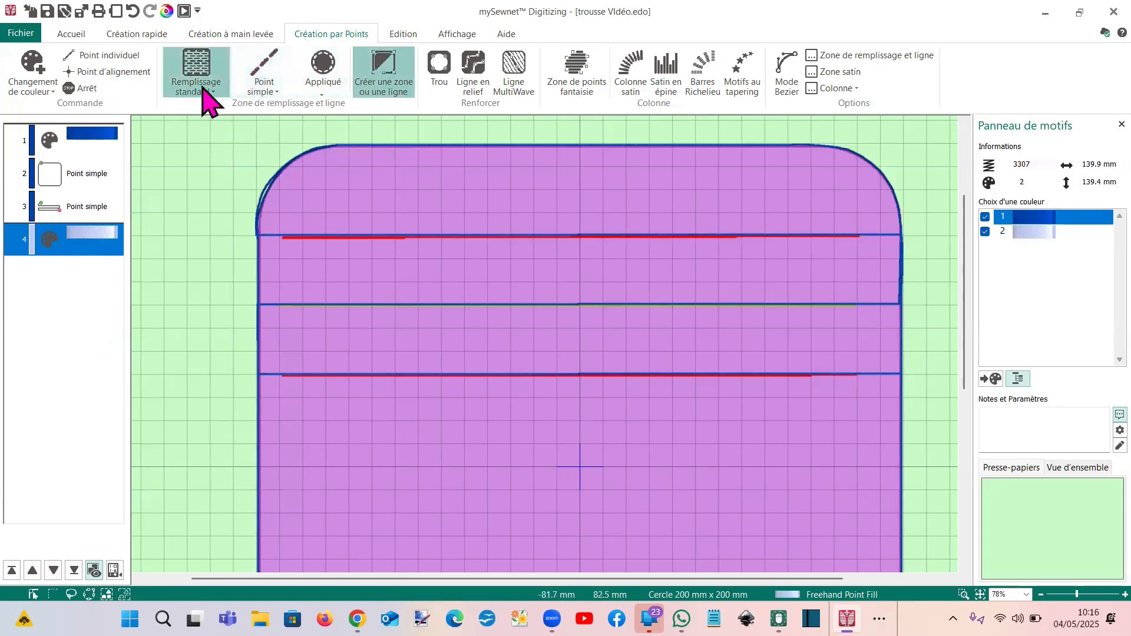
left_click(203, 90)
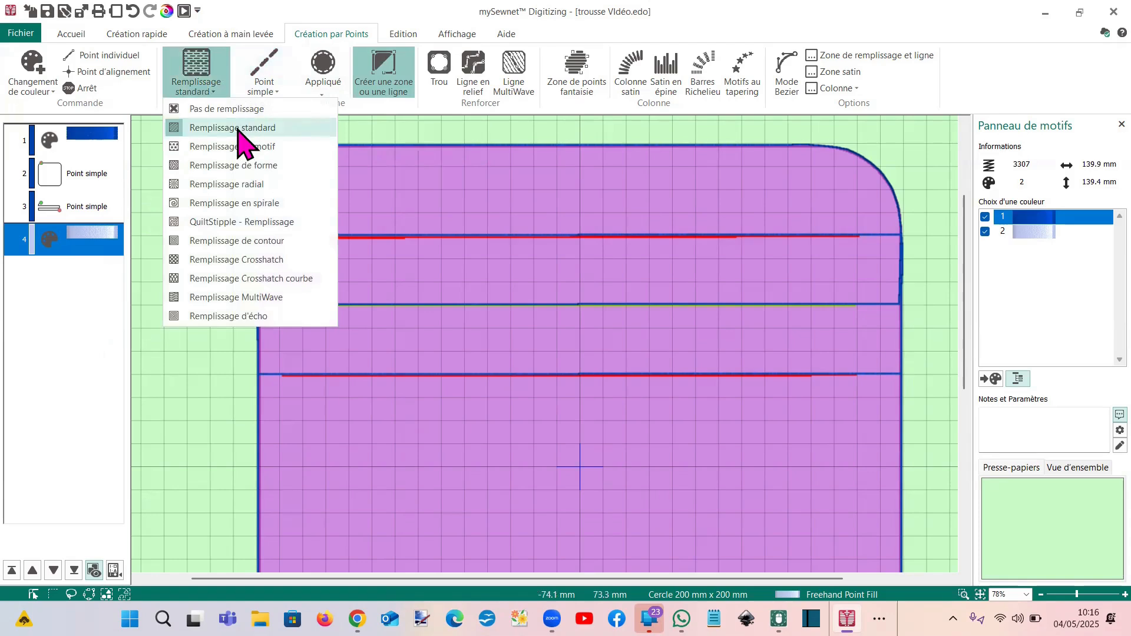
left_click(239, 129)
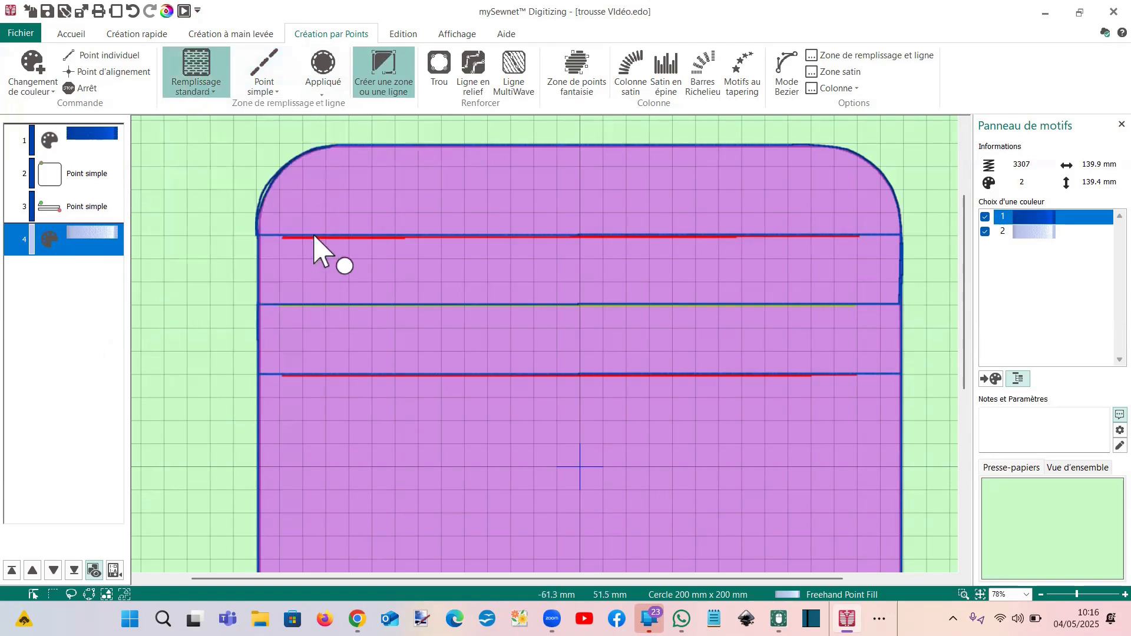
left_click(279, 282)
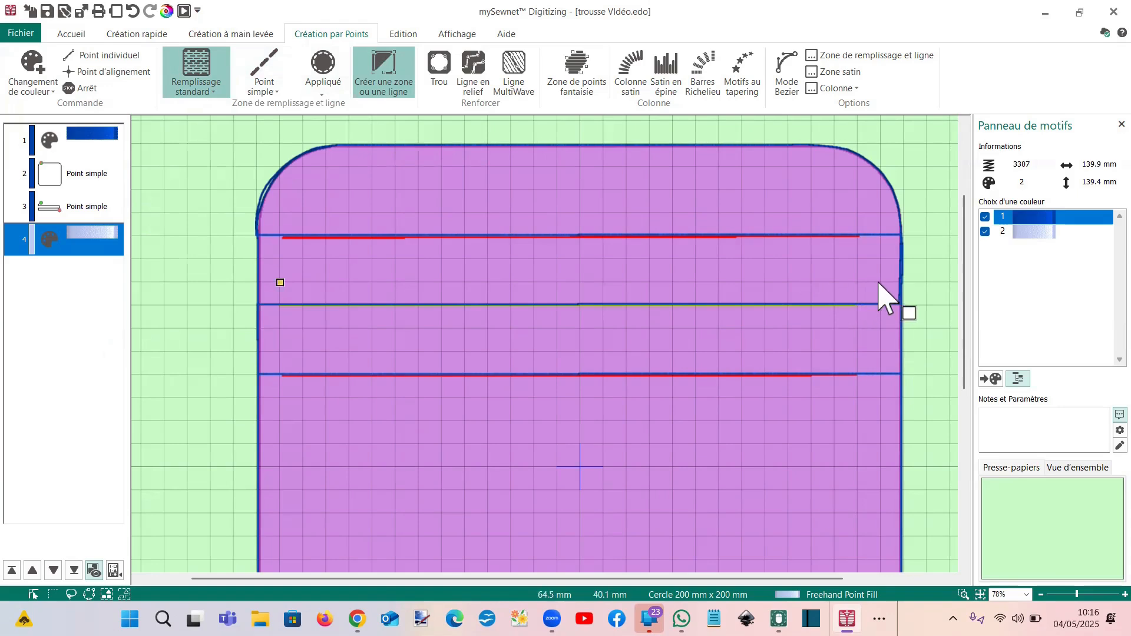
left_click(880, 281)
left_click(879, 302)
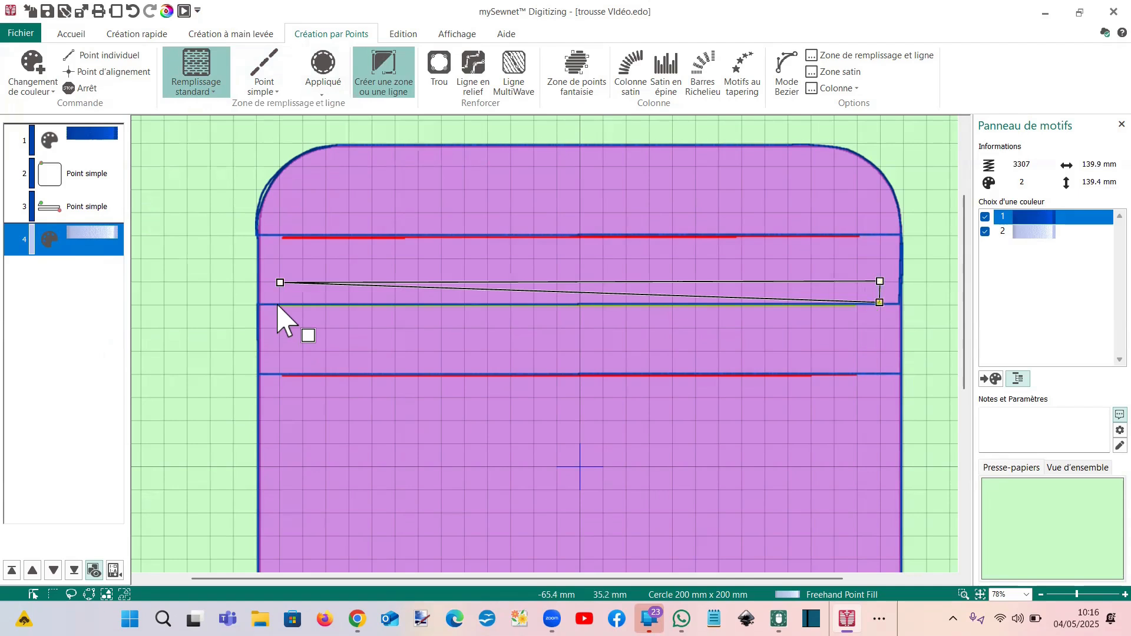
left_click(278, 304)
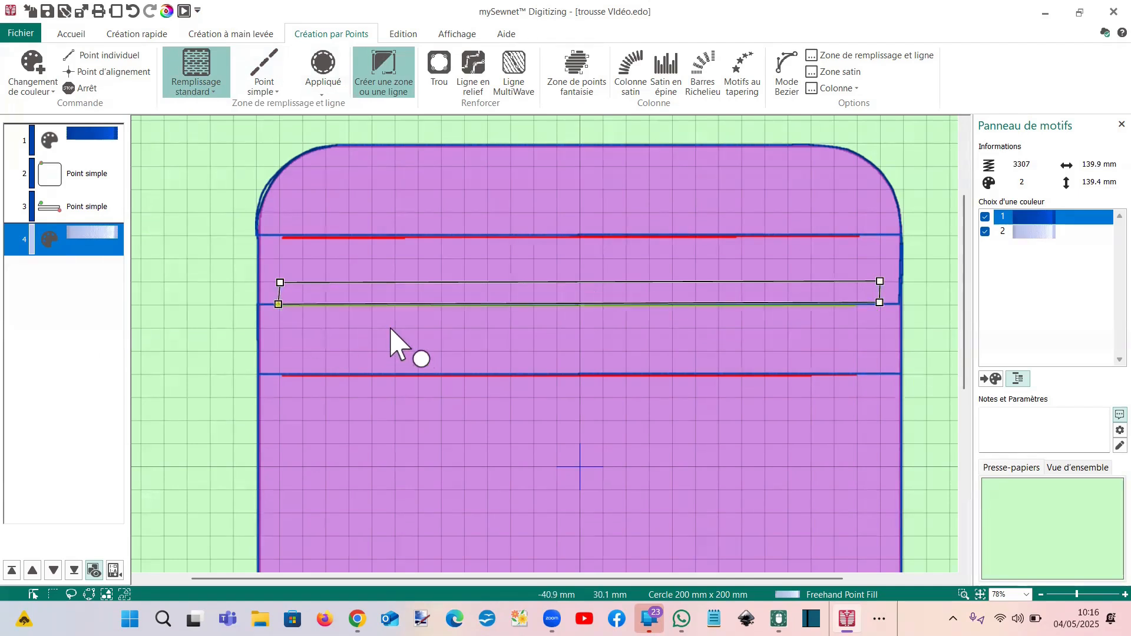
key("Return")
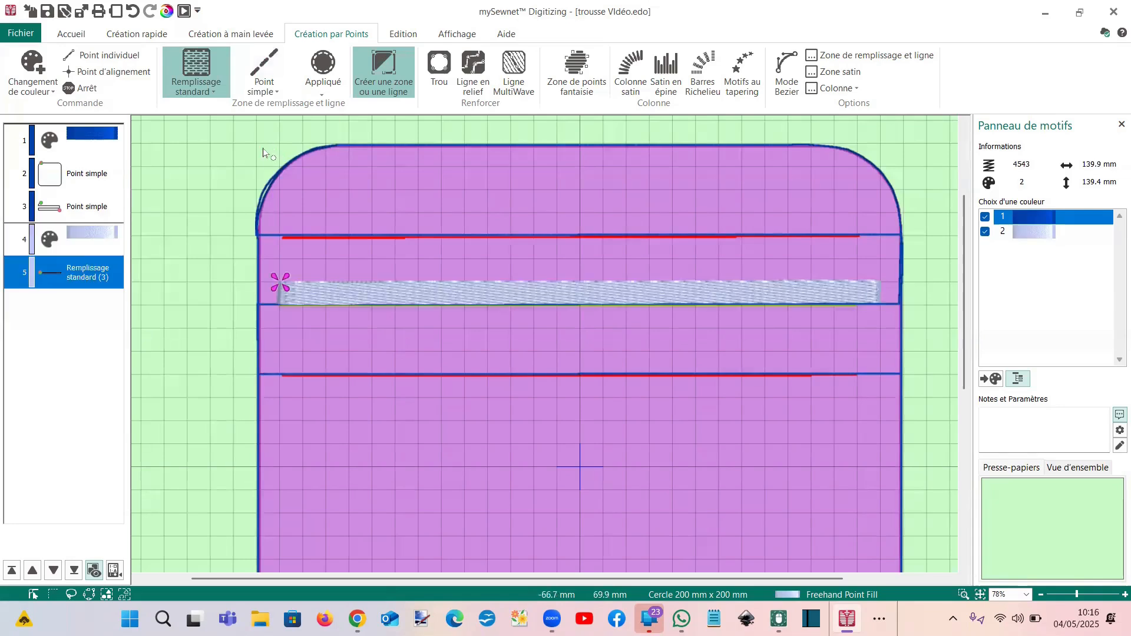
Check the width and height of the fill rectangle in the block modification settings without changing them
left_click(125, 36)
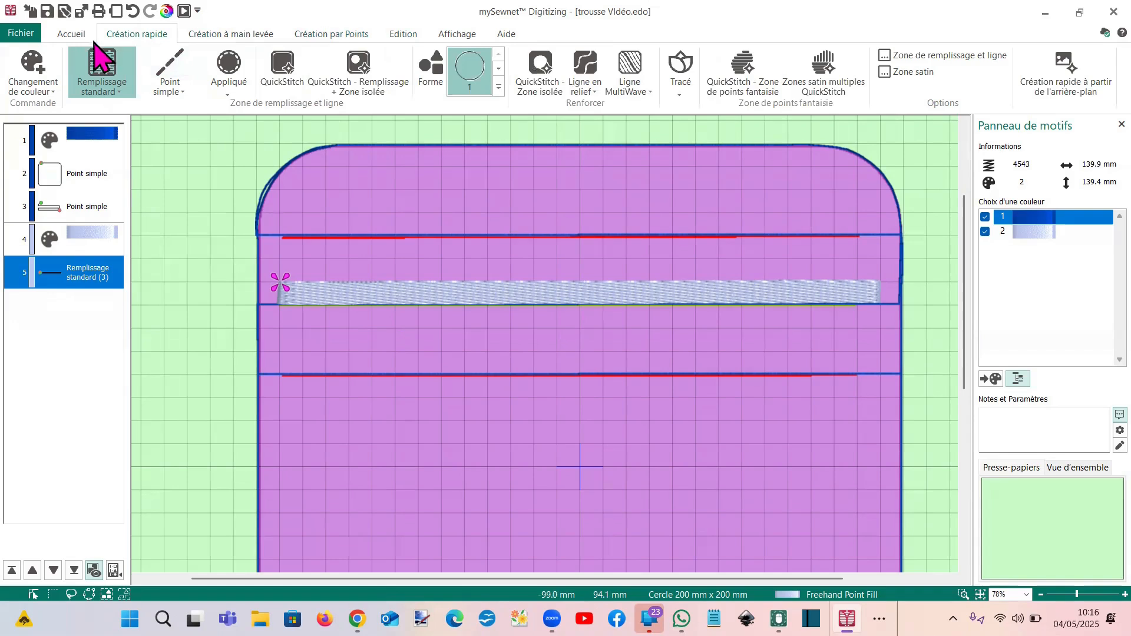
left_click(71, 34)
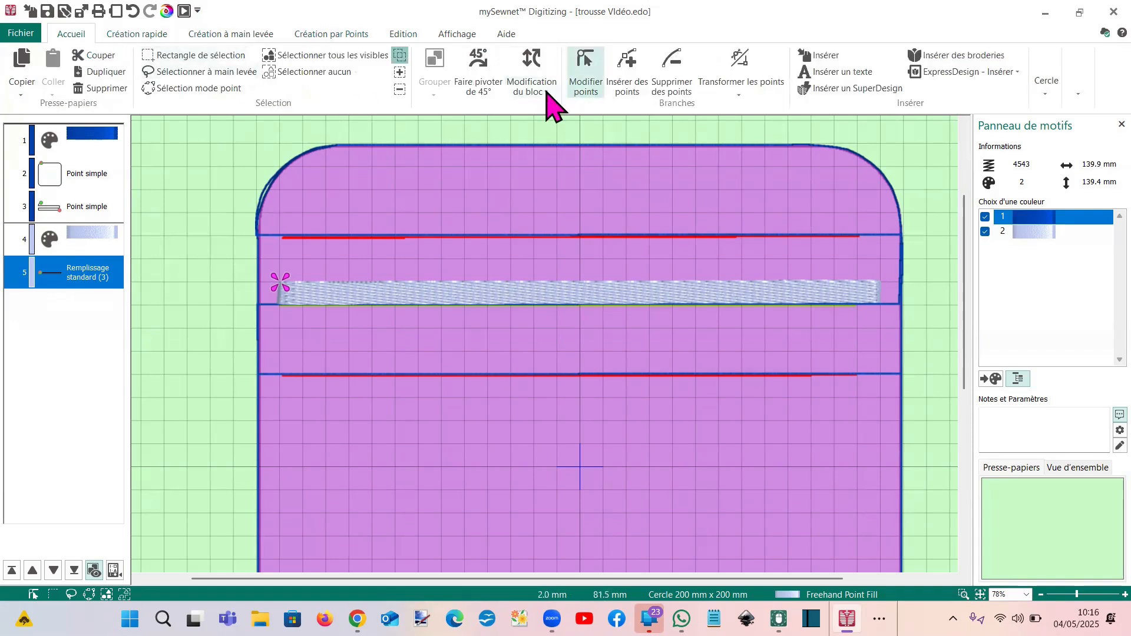
left_click(540, 88)
left_click(550, 109)
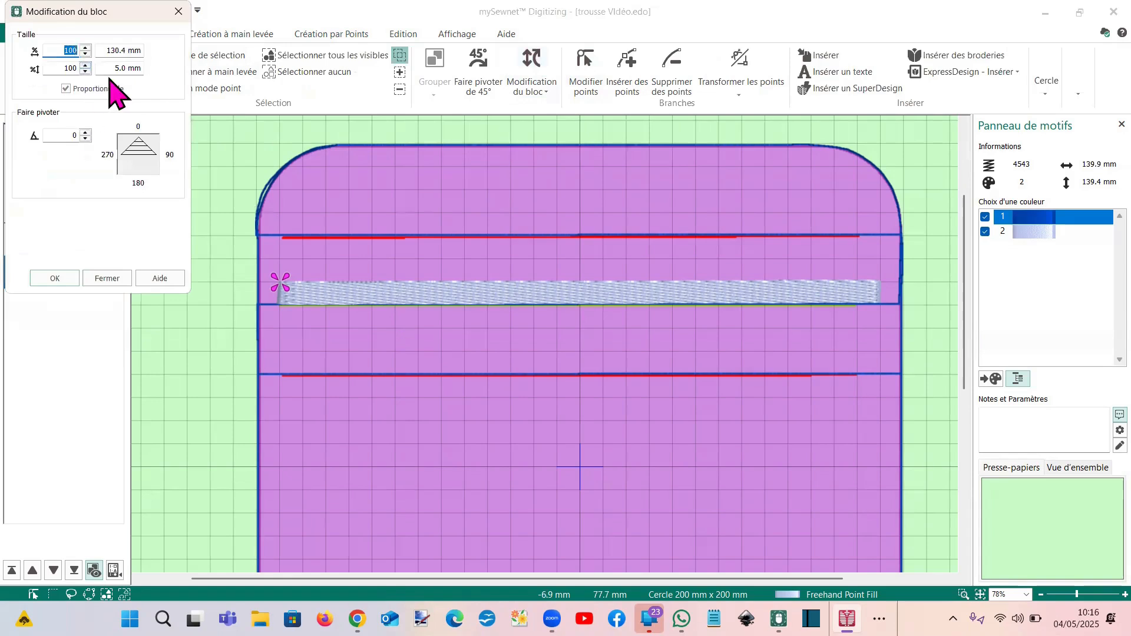
left_click(121, 281)
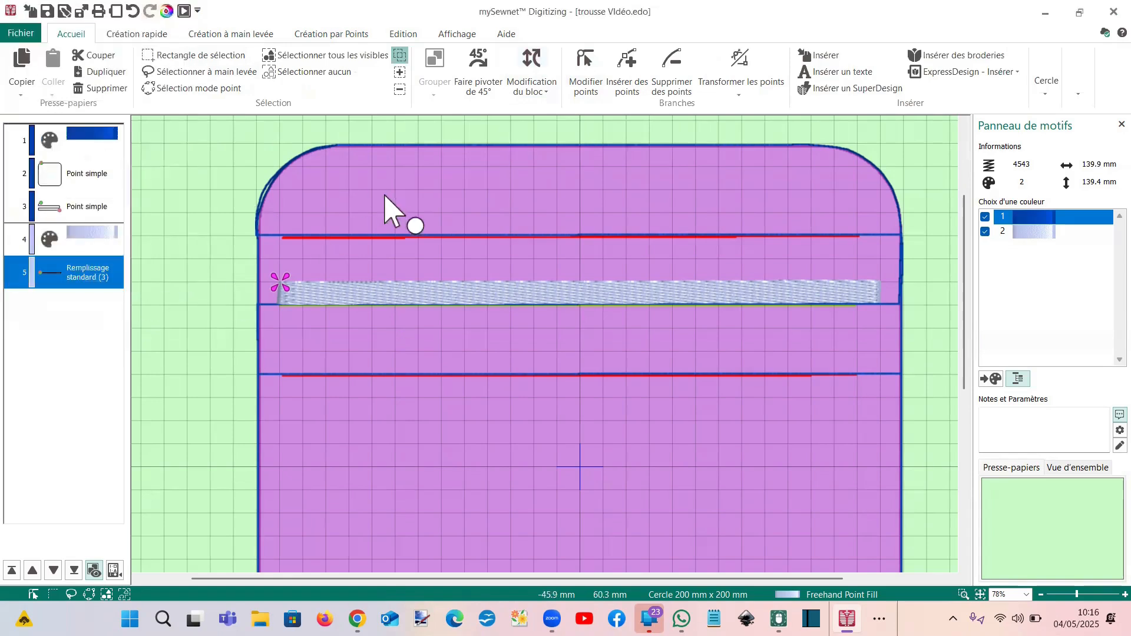
Move the fill rectangle down so it is centred on the middle zipper line
left_click(180, 54)
left_click(379, 289)
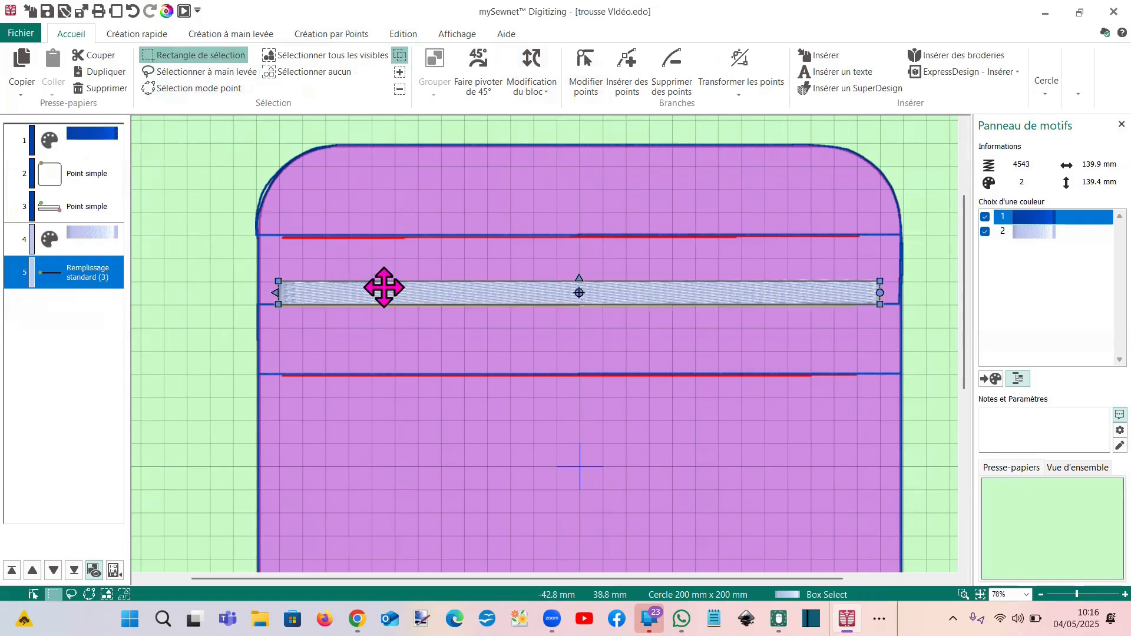
left_click_drag(396, 299, 396, 305)
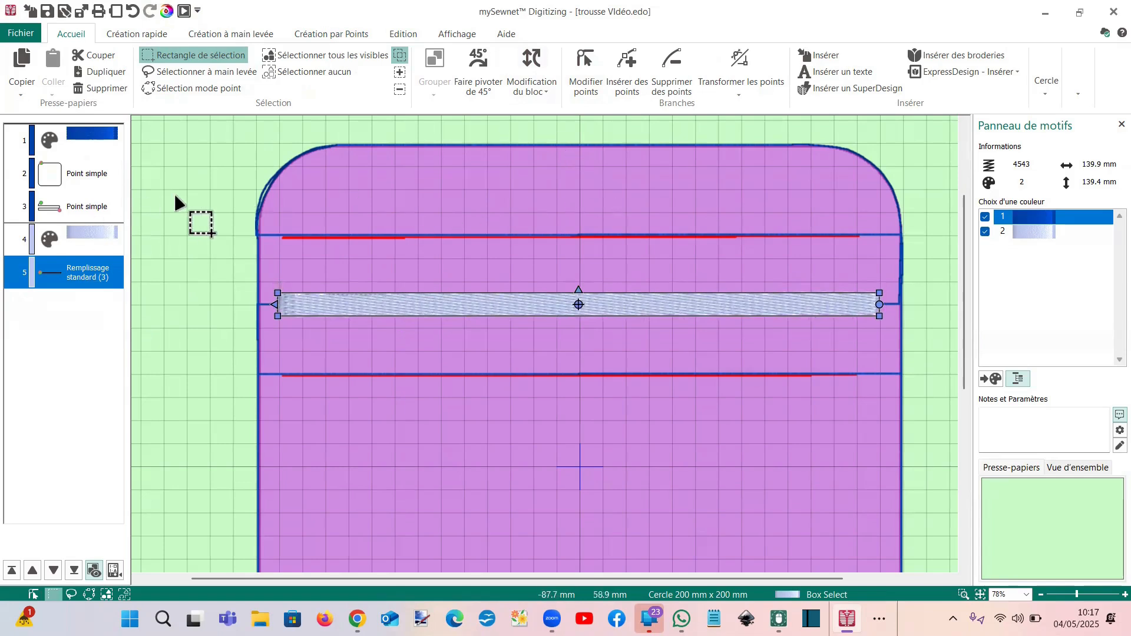
Select all visible objects and fade out the background image so only the stitches show on the grid
scroll(173, 191, "down", 1)
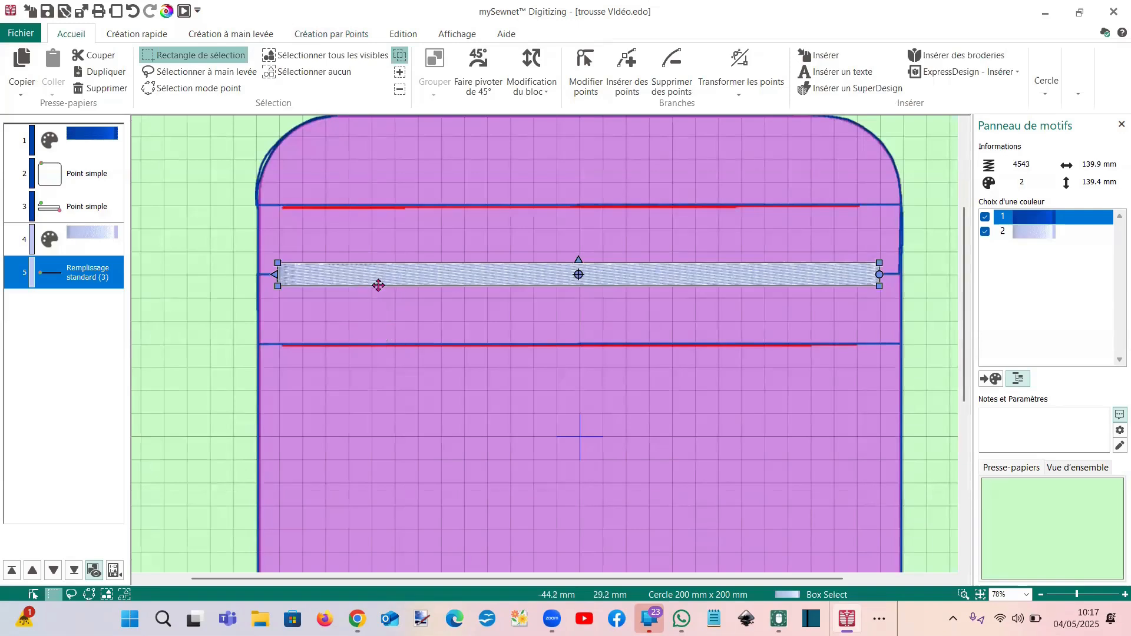
scroll(378, 274, "down", 1)
scroll(378, 274, "down", 1)
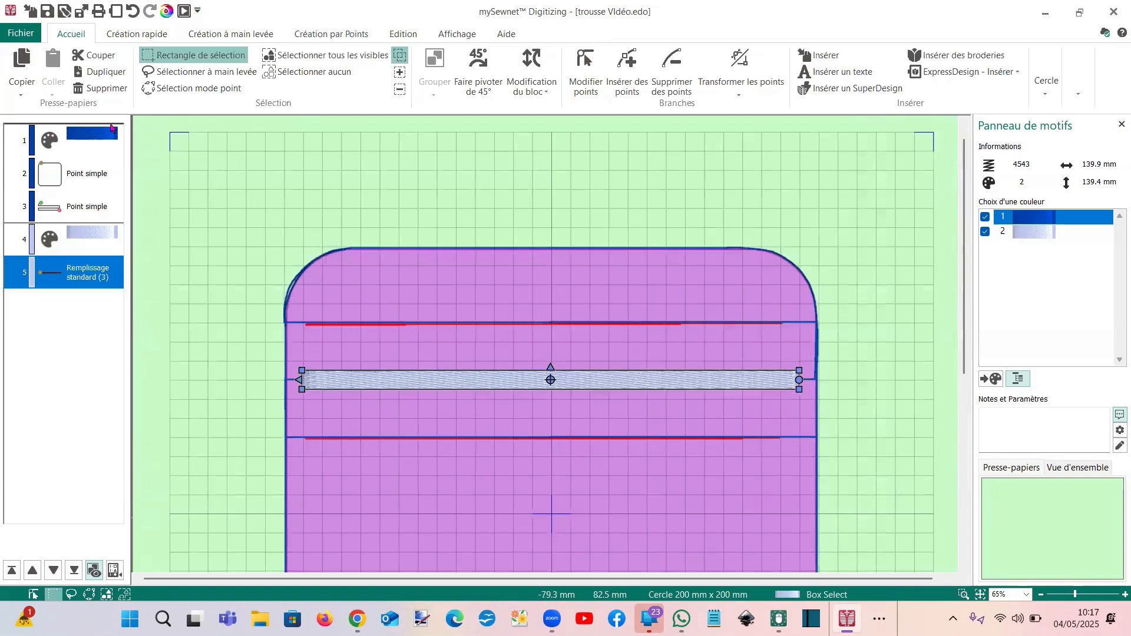
left_click(323, 56)
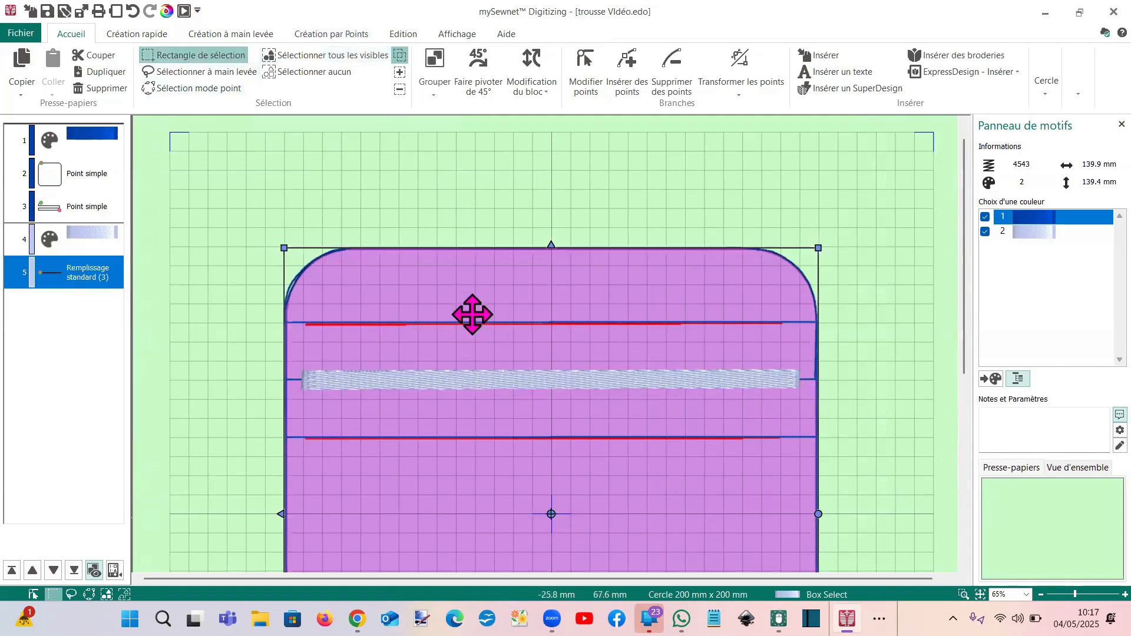
left_click(457, 33)
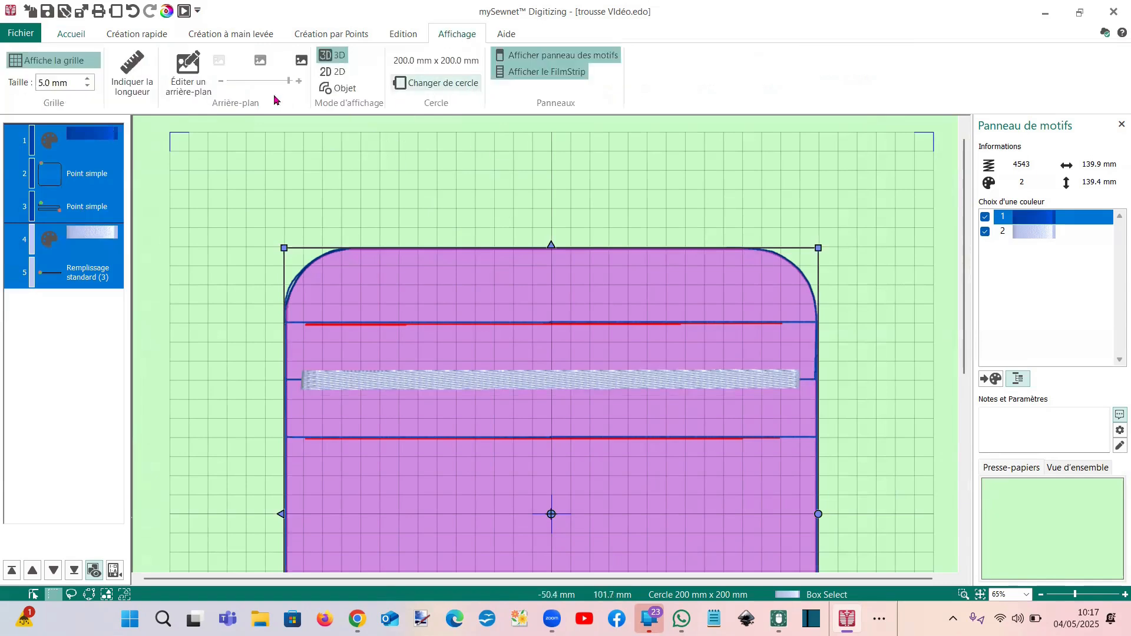
left_click(231, 81)
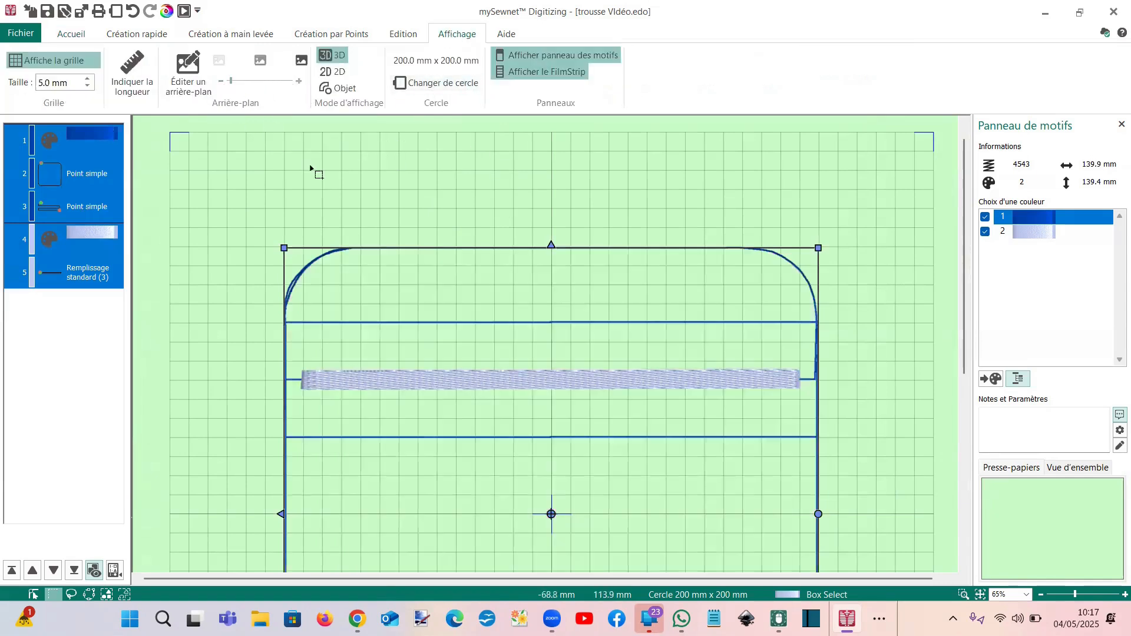
scroll(553, 253, "down", 3)
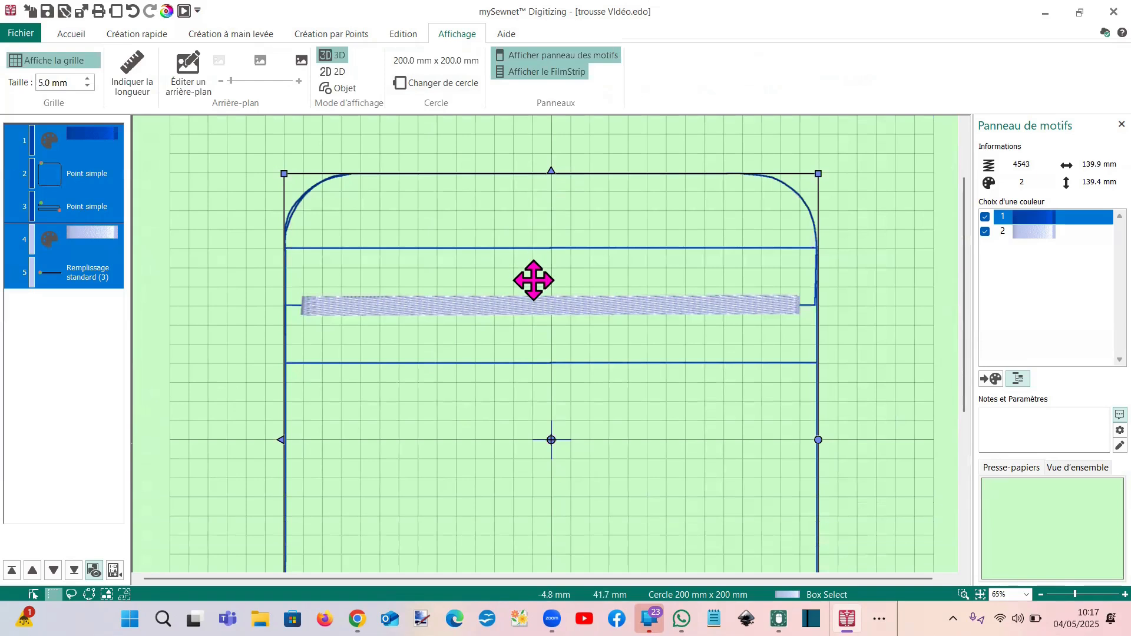
Move the whole selected pouch design down slightly so its lines align with the grid, and deselect it
left_click_drag(533, 285, 531, 291)
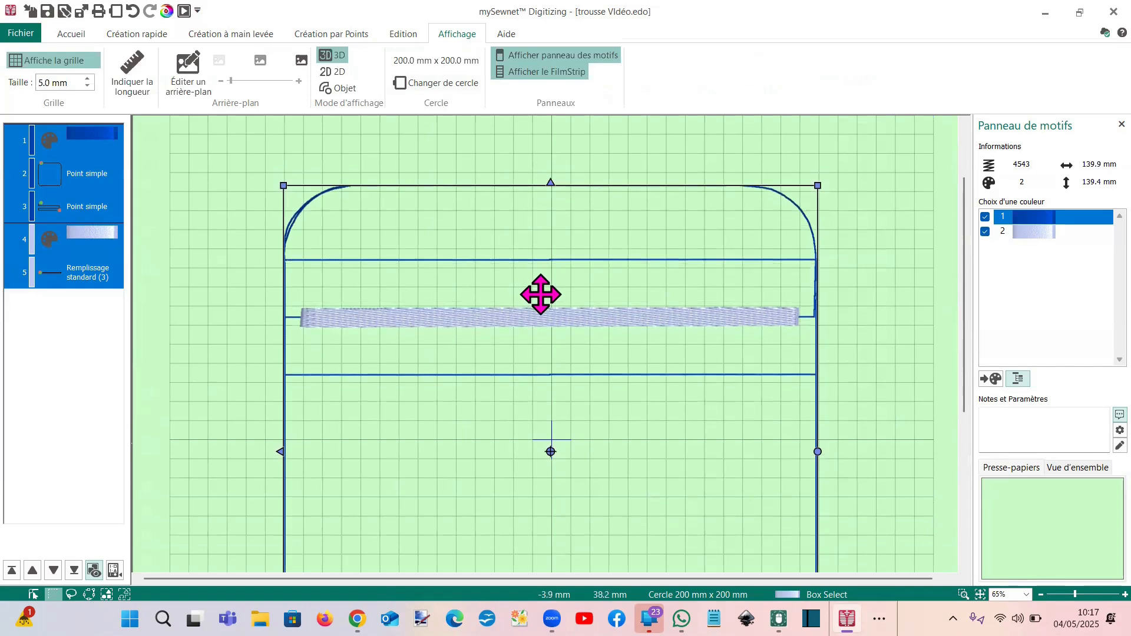
left_click_drag(542, 295, 542, 293)
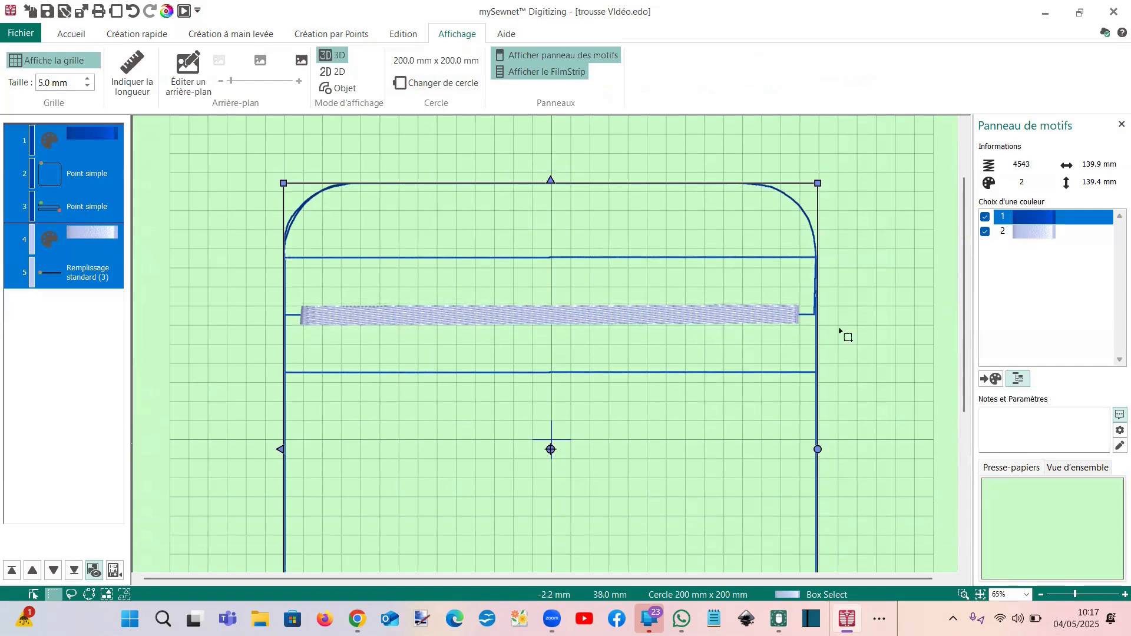
left_click_drag(617, 296, 618, 298)
left_click(853, 293)
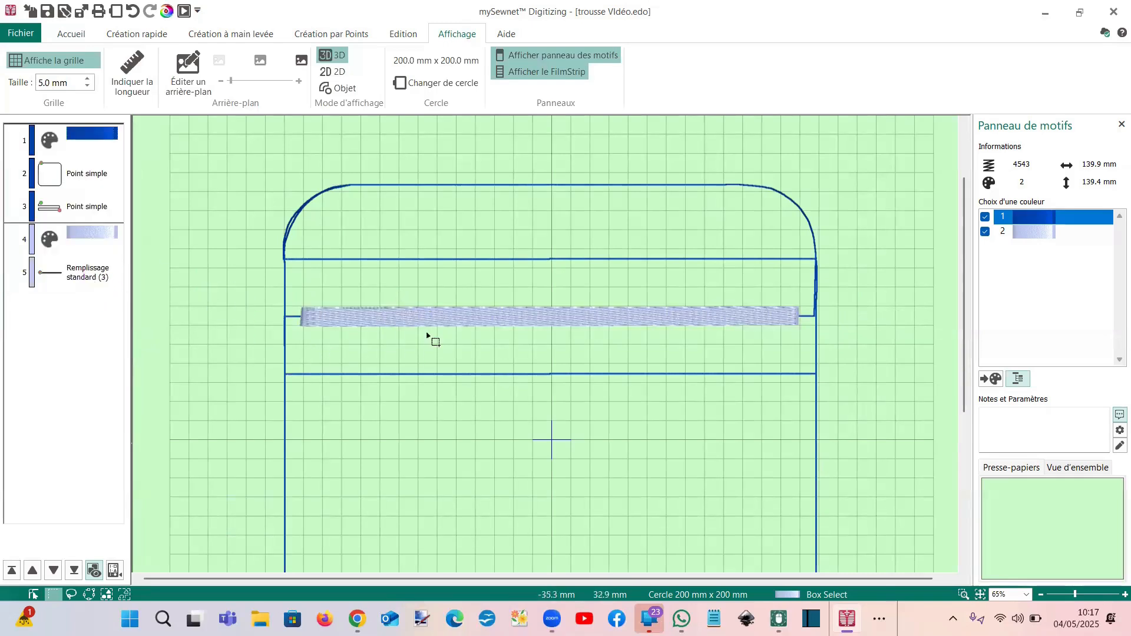
Insert a colour change to olive green, Robison-Anton Rayon 40 thread 2546, after the zipper fill rectangle
left_click(76, 264)
right_click(76, 265)
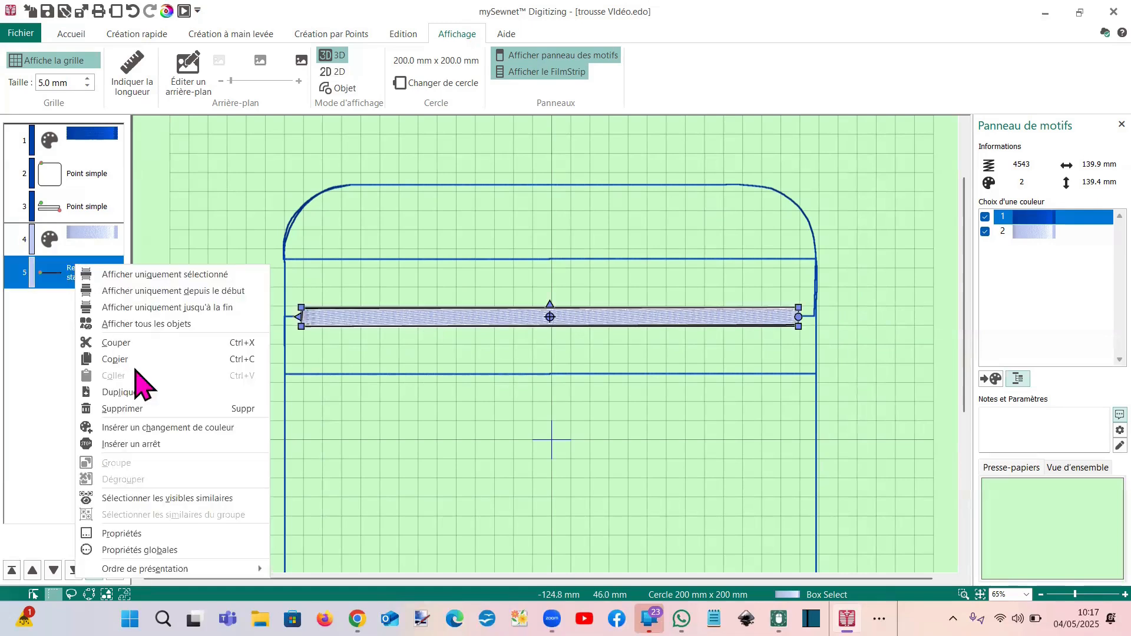
left_click(151, 429)
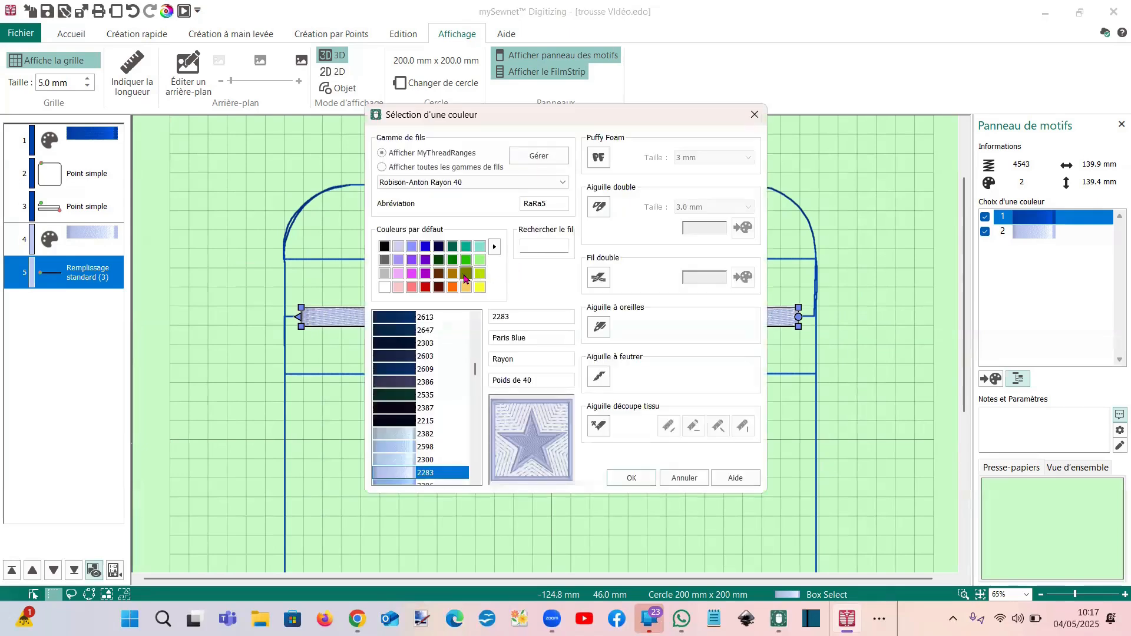
left_click(465, 277)
left_click(631, 478)
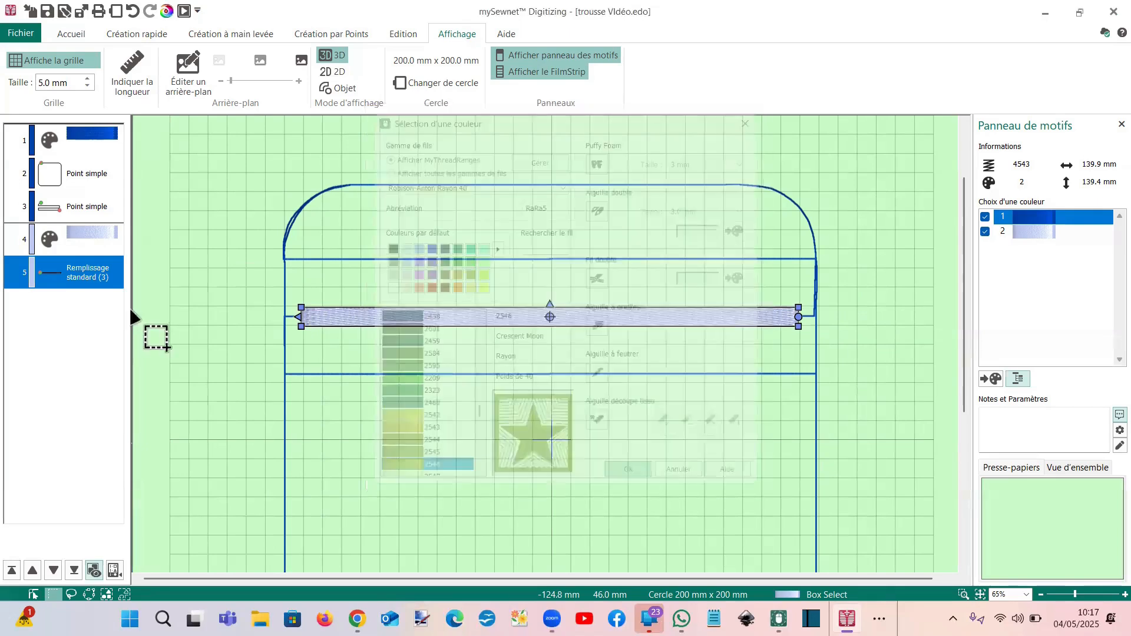
Insert a stop directly after the zipper fill rectangle and give it the remark "placer fermeture"
right_click(68, 286)
left_click(136, 462)
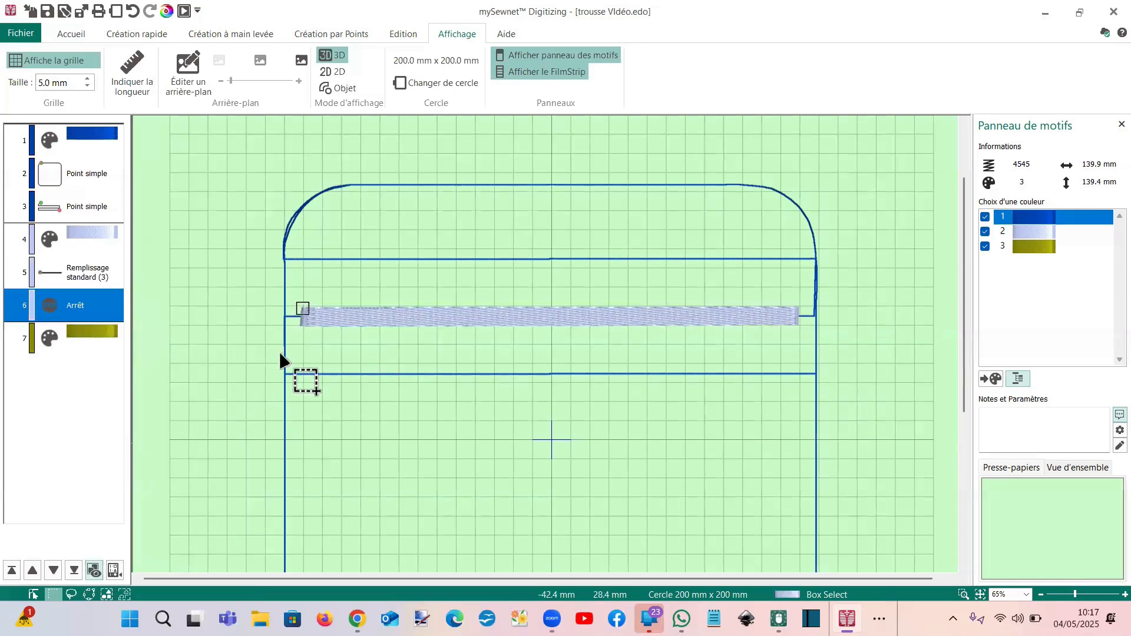
right_click(106, 313)
left_click(156, 274)
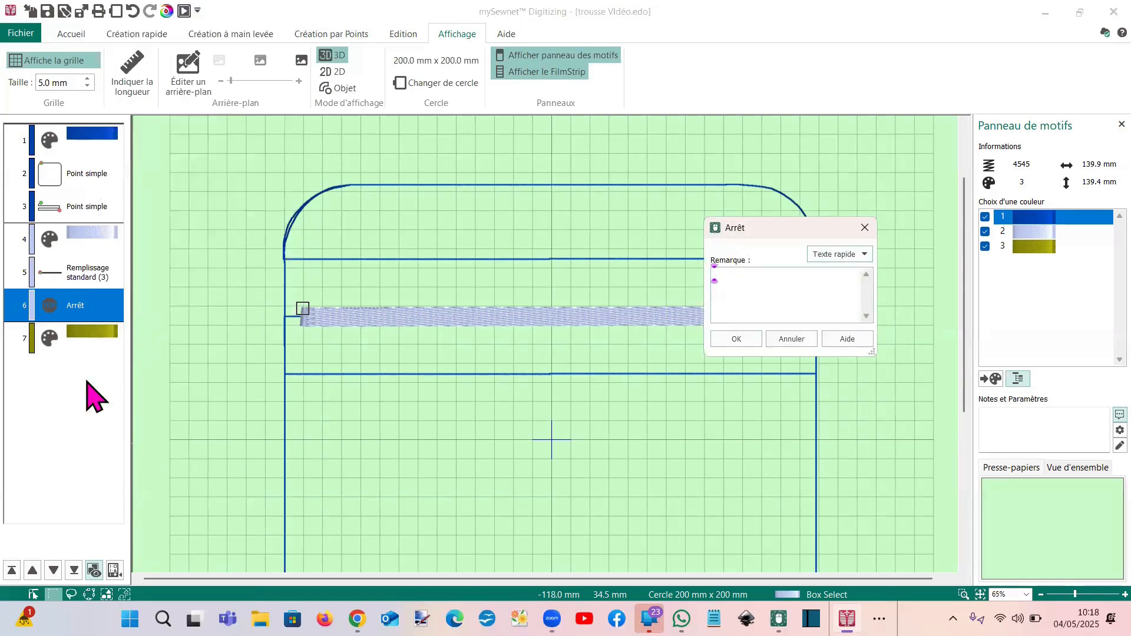
type("placer fermeture")
left_click(729, 340)
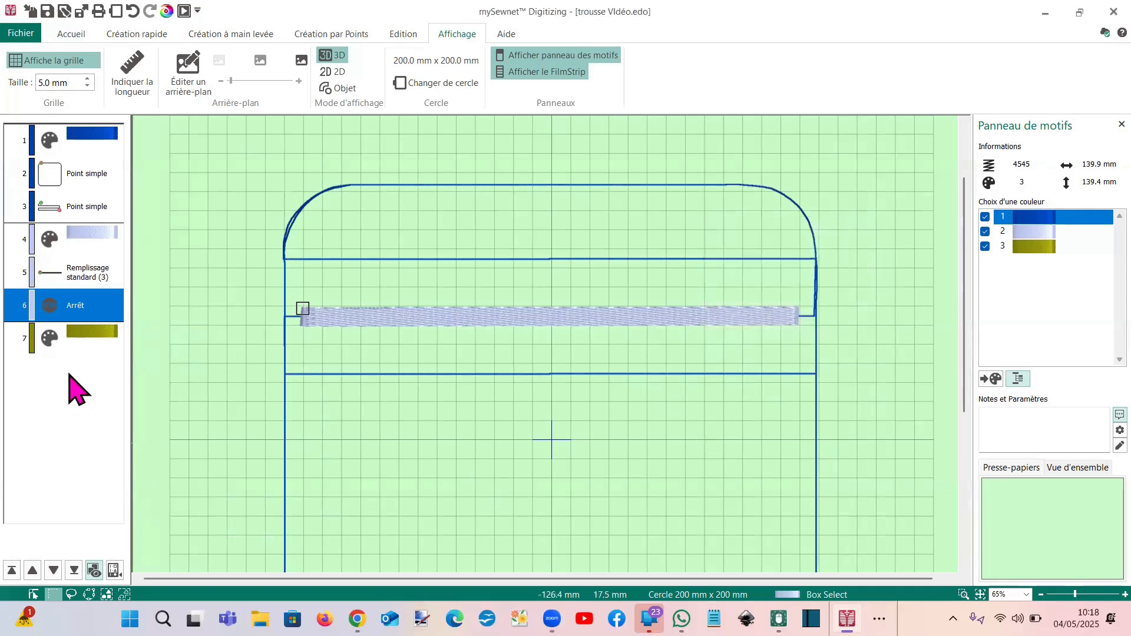
Create a horizontal Point simple line in the olive colour just below the upper zipper line, spanning the pouch's width
left_click(83, 332)
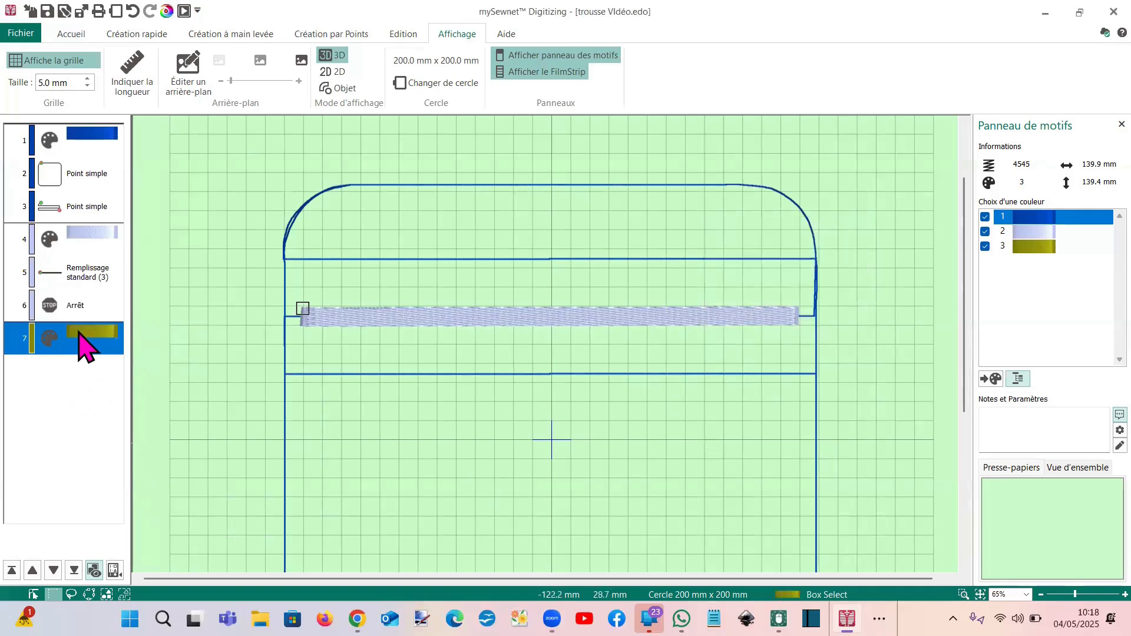
left_click(335, 34)
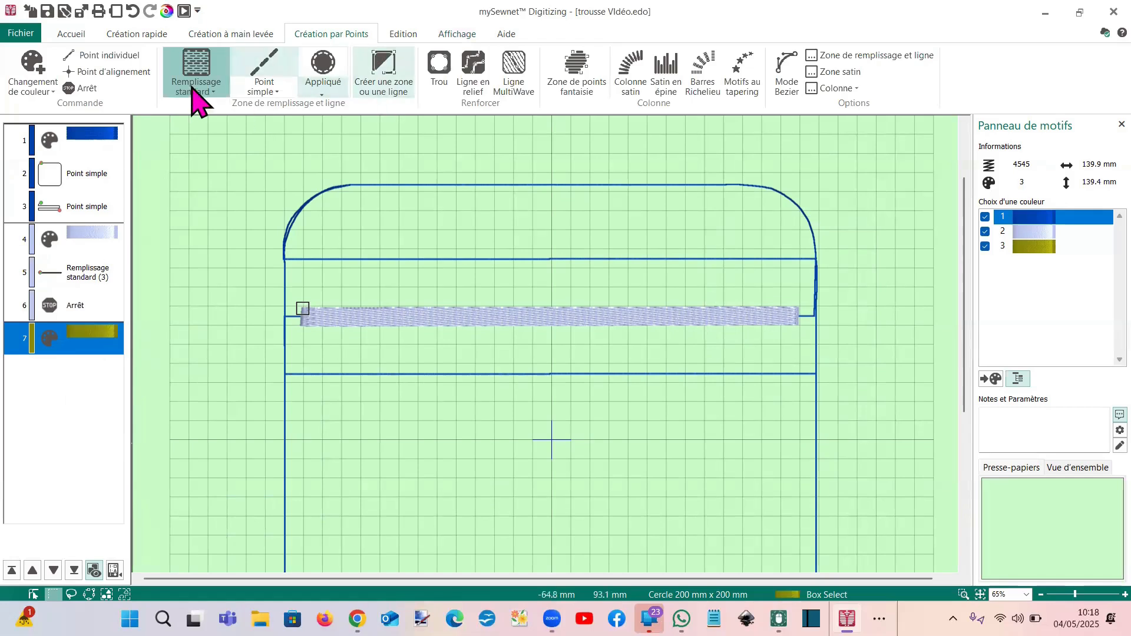
left_click(383, 82)
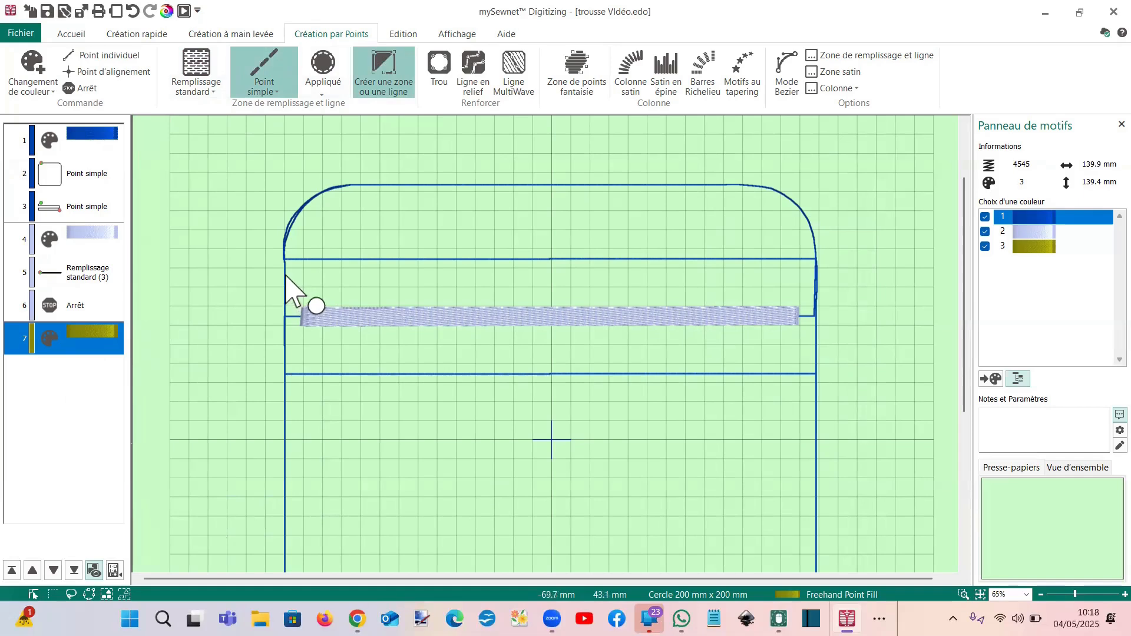
left_click(285, 274)
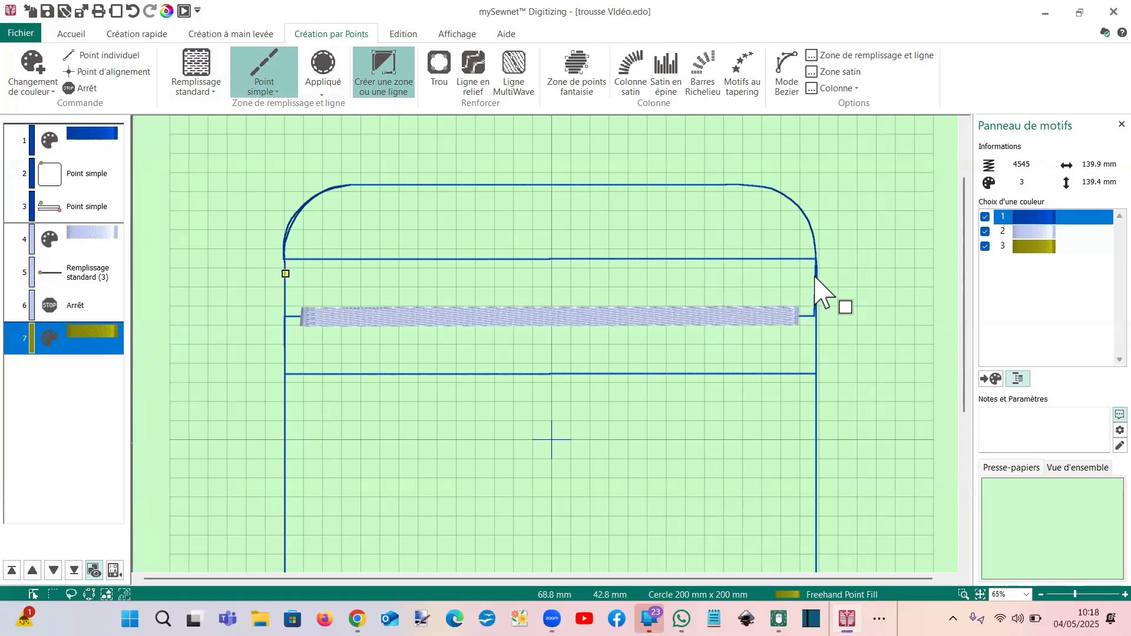
left_click(814, 277)
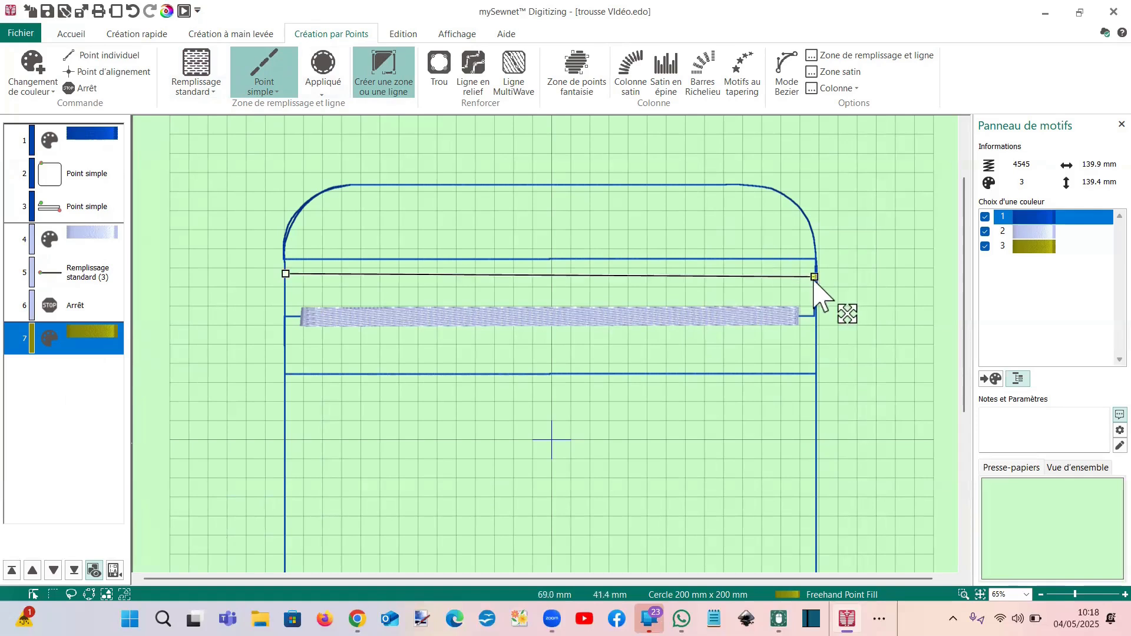
left_click_drag(813, 277, 812, 275)
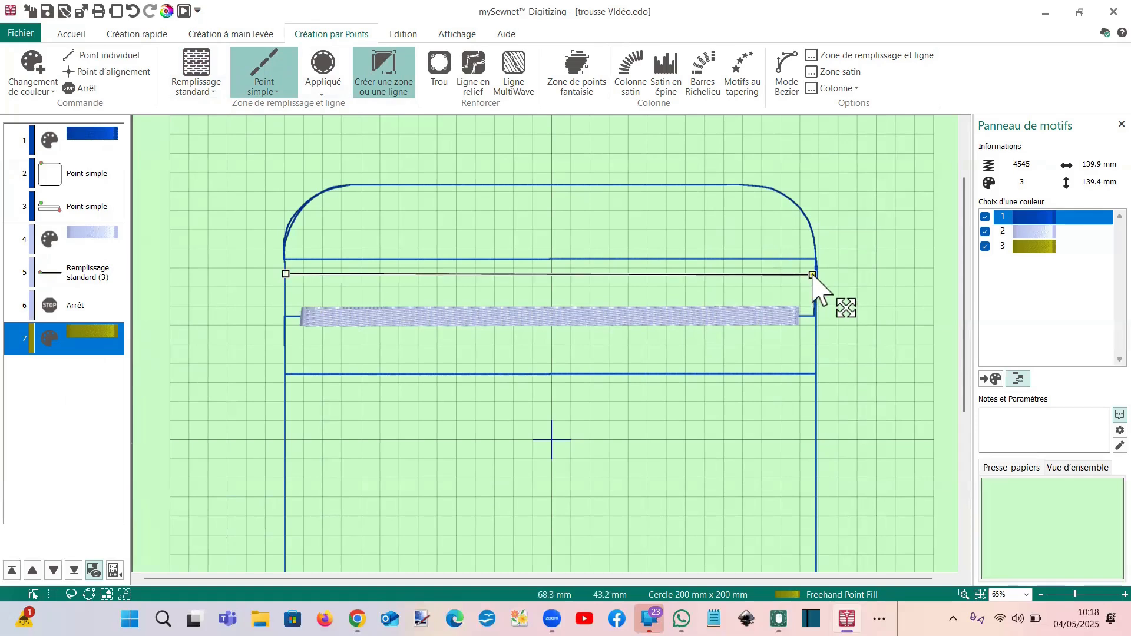
key("Return")
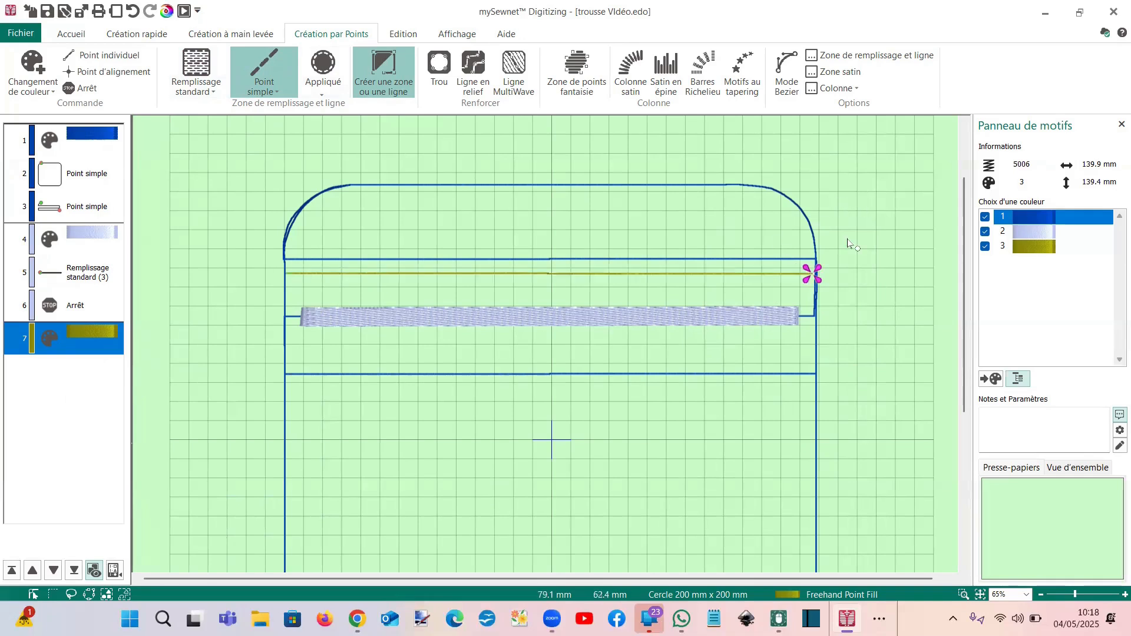
Create a second olive Point simple line just above the lower zipper line, running from the right edge to the left edge
left_click(810, 360)
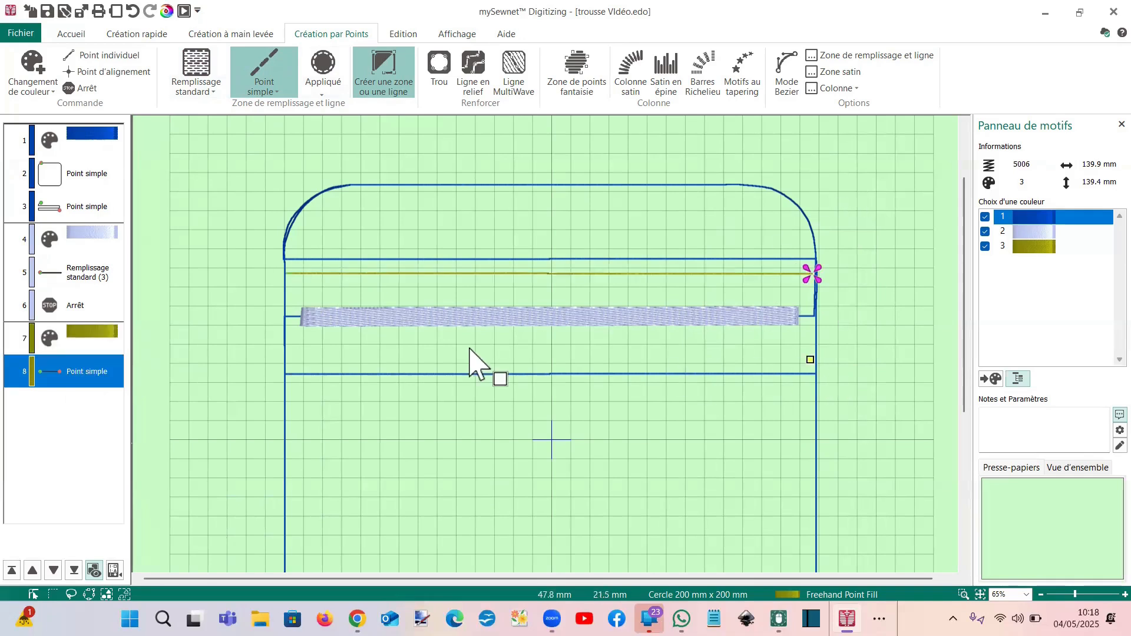
left_click(287, 359)
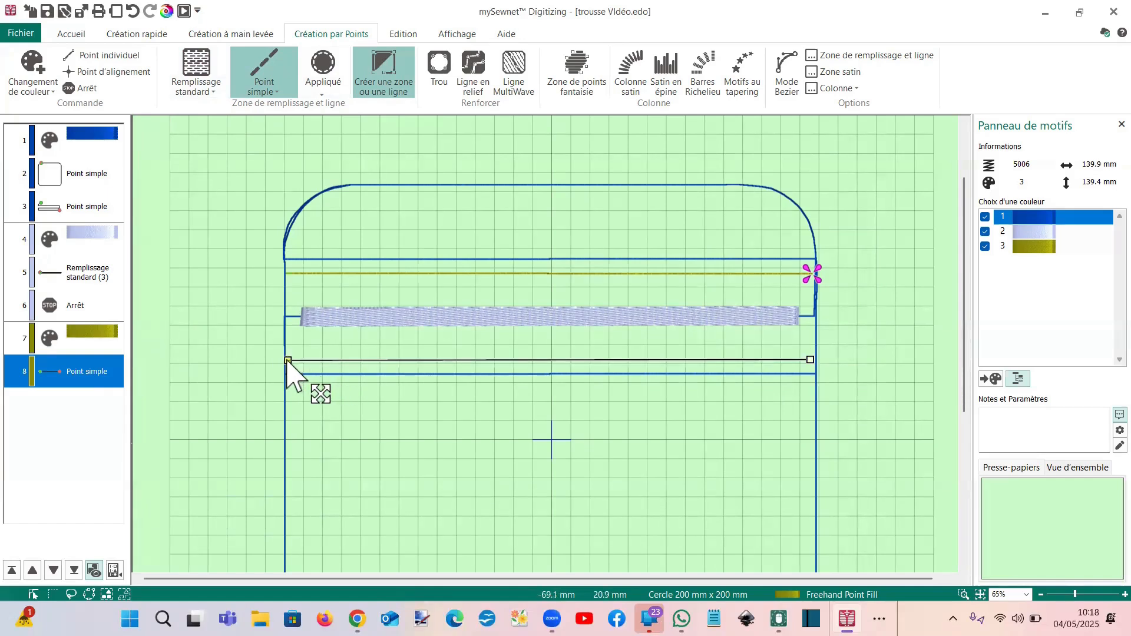
key("Return")
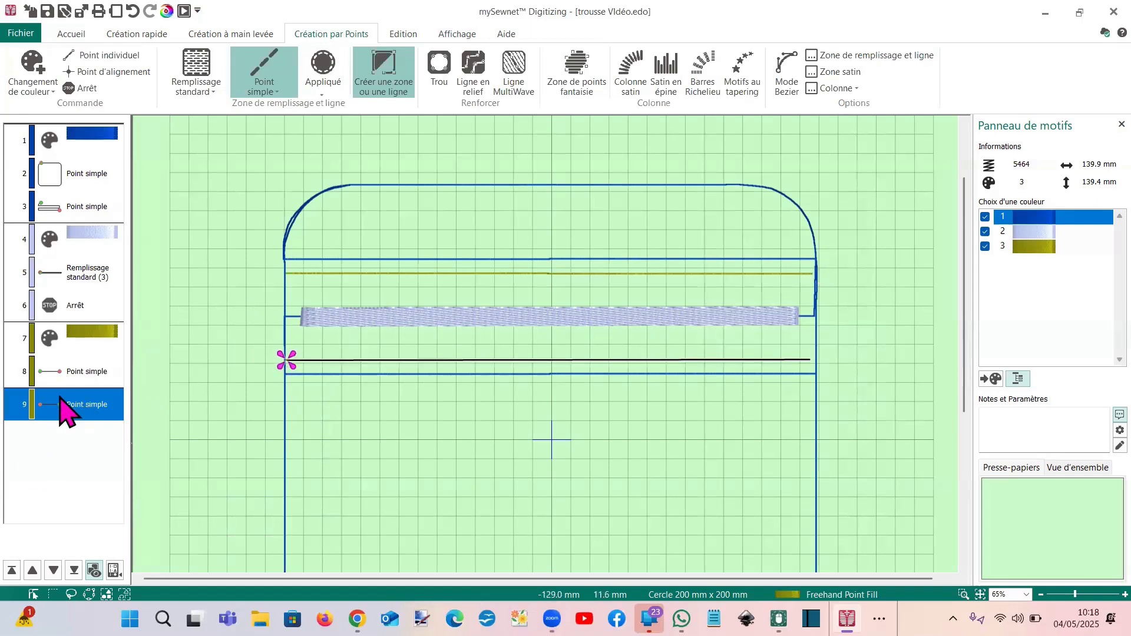
Insert a colour change to yellow after the lower olive stitch line
right_click(62, 401)
left_click(117, 246)
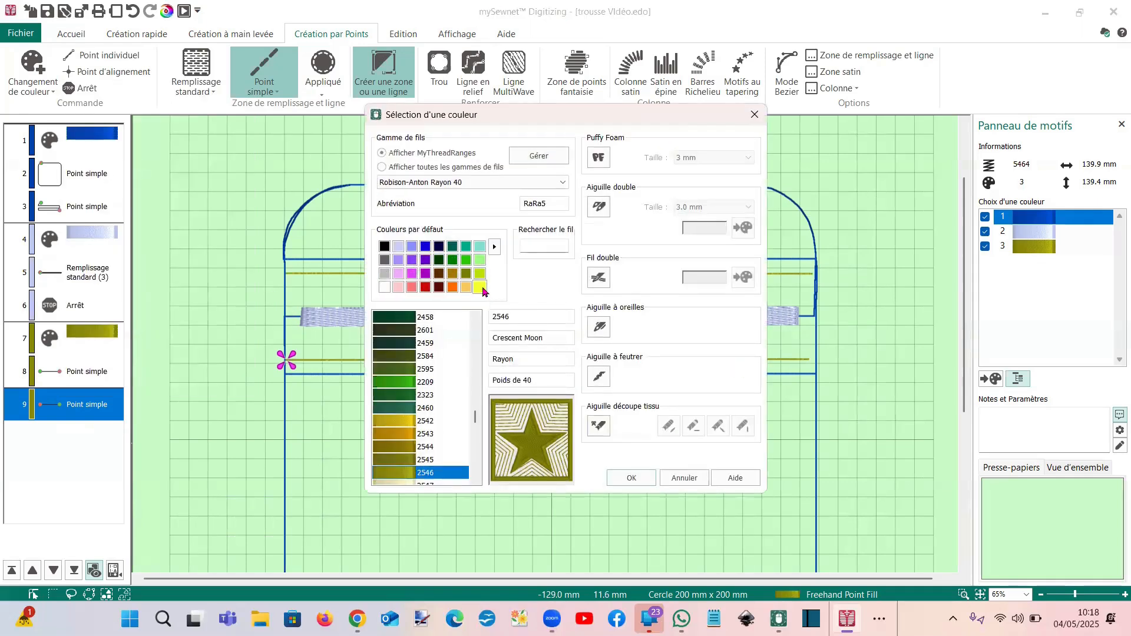
left_click(480, 288)
left_click(629, 476)
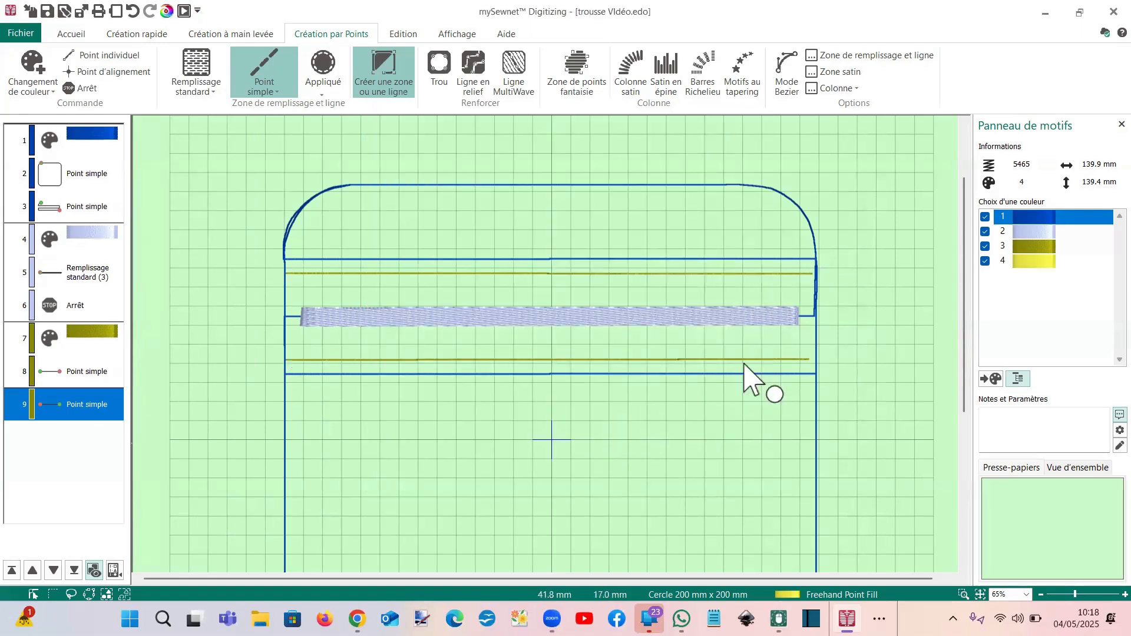
Extend the lower olive line's right end to the pouch edge and check its stitch properties without changing them
left_click(100, 412)
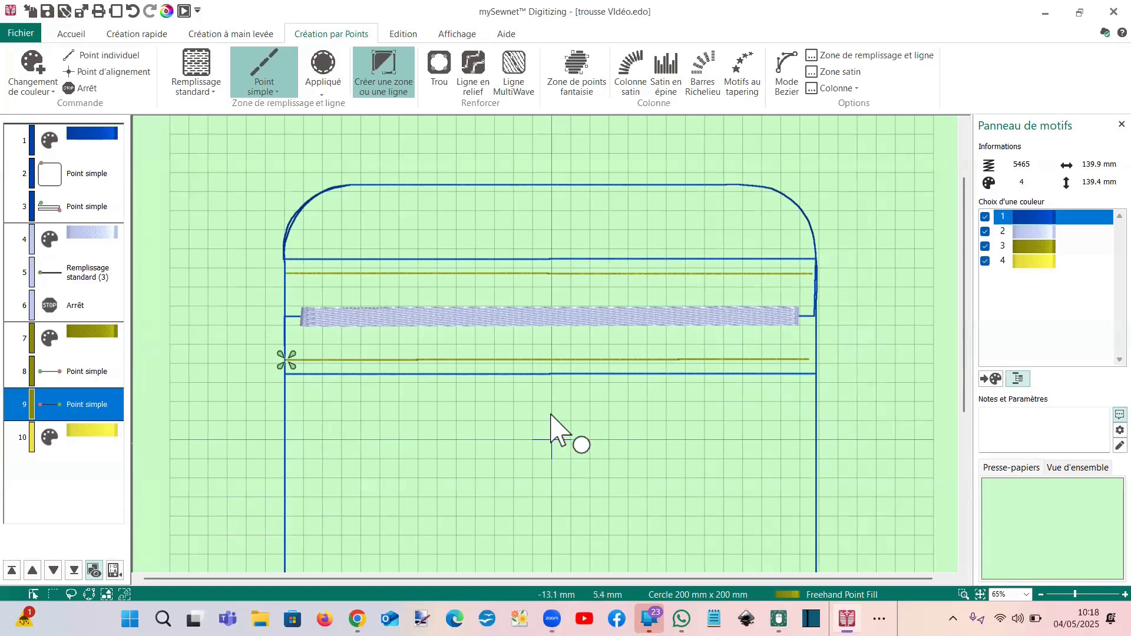
double_click(811, 361)
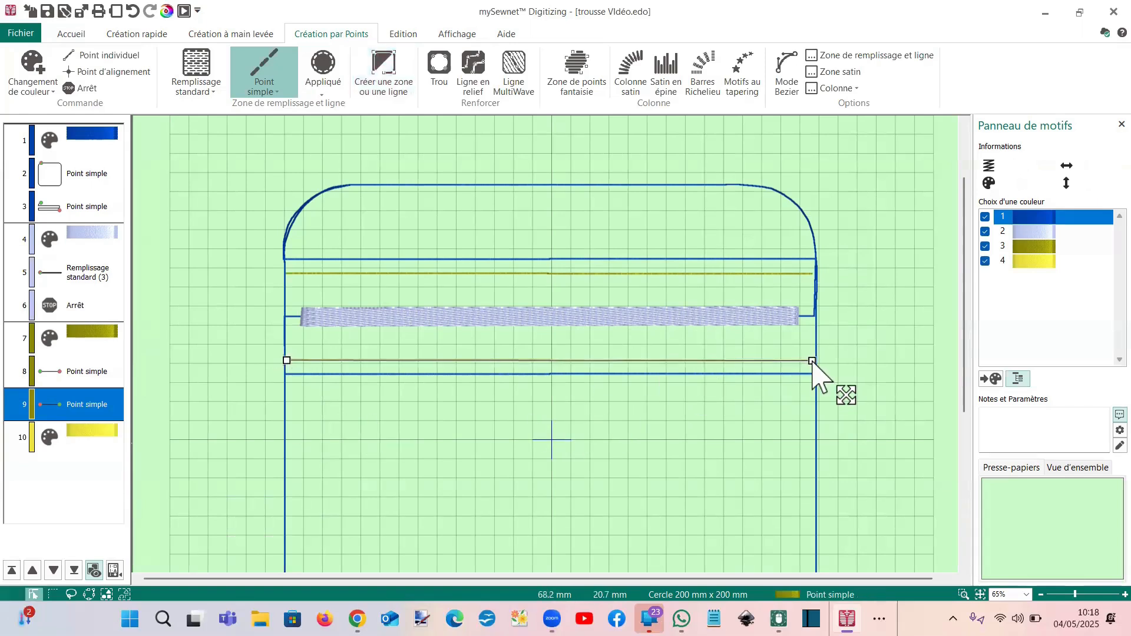
left_click_drag(812, 361, 812, 360)
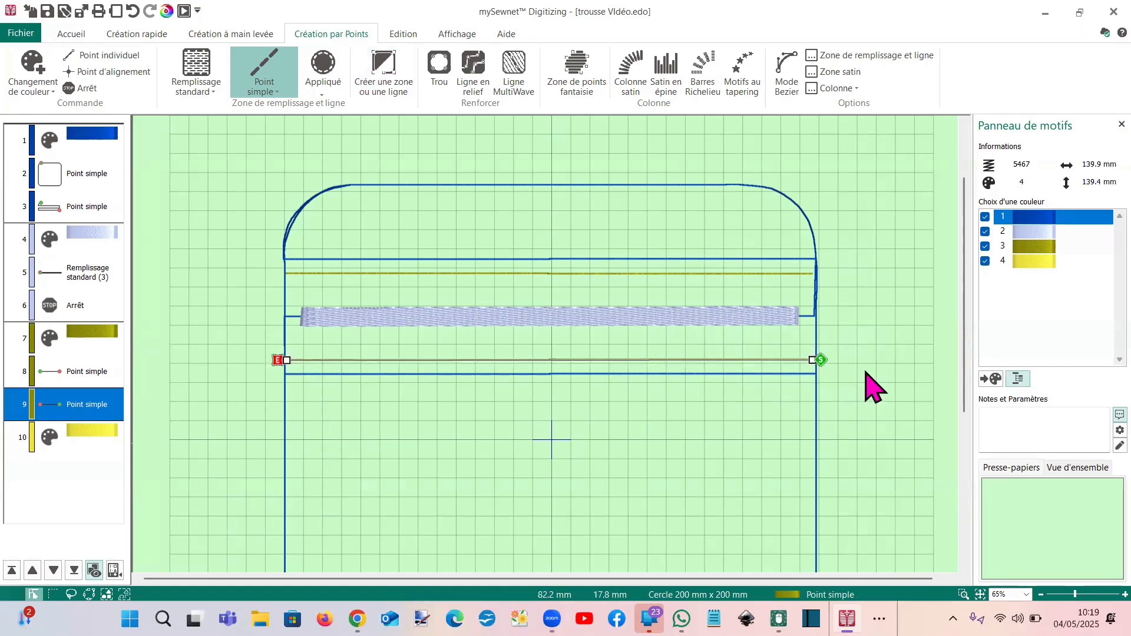
double_click(86, 410)
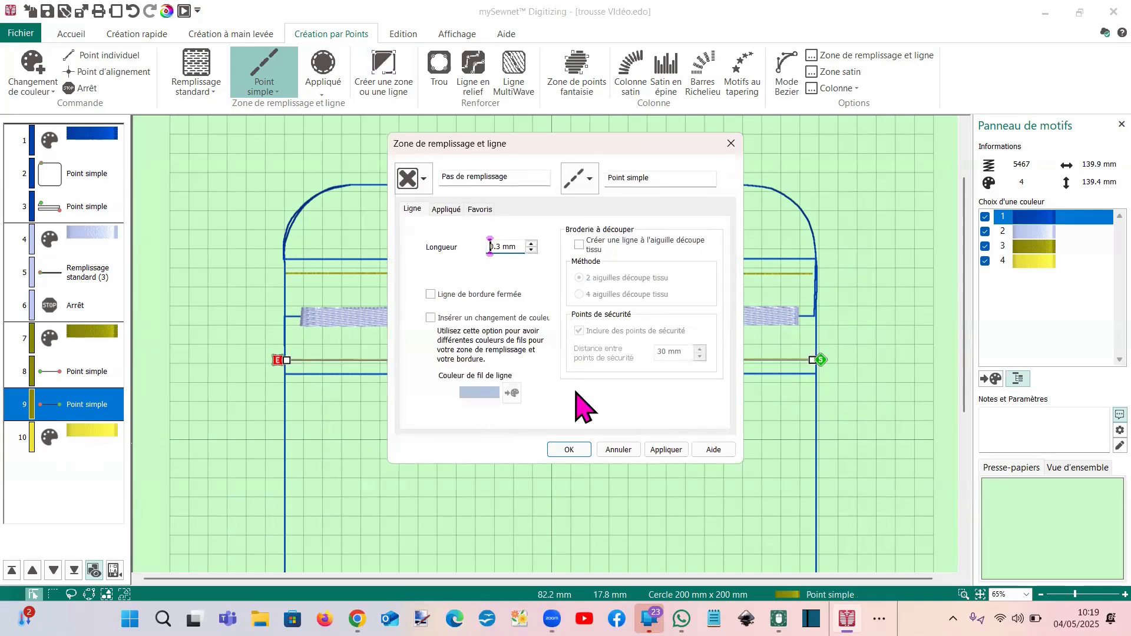
left_click(606, 451)
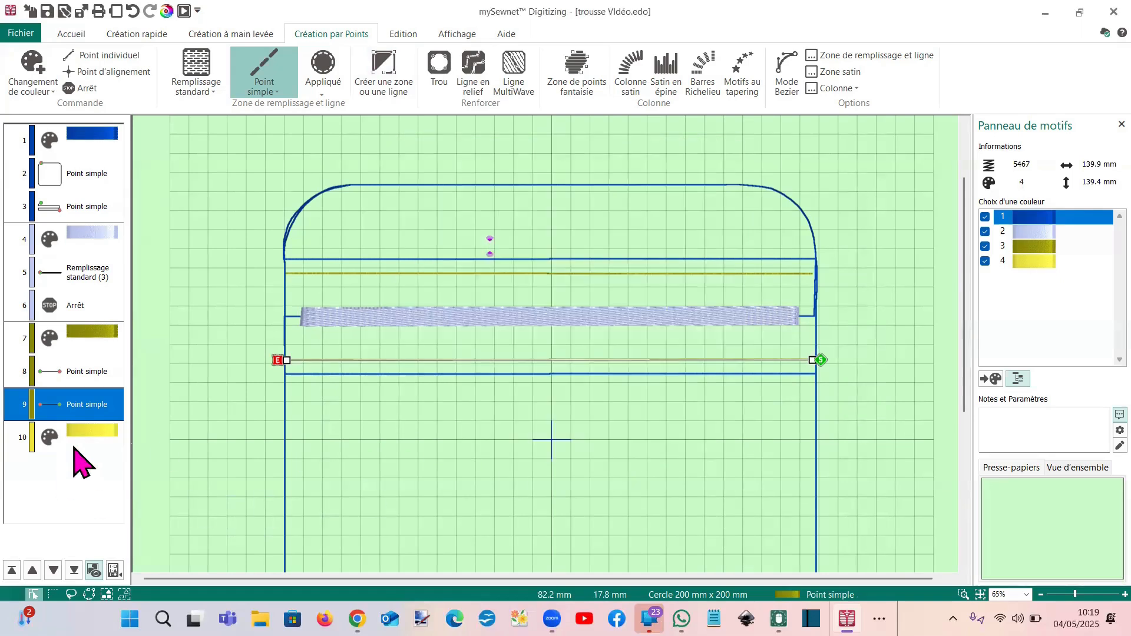
Insert a stop after the lower olive line with the remark "placer le haut de la trousse"
right_click(79, 413)
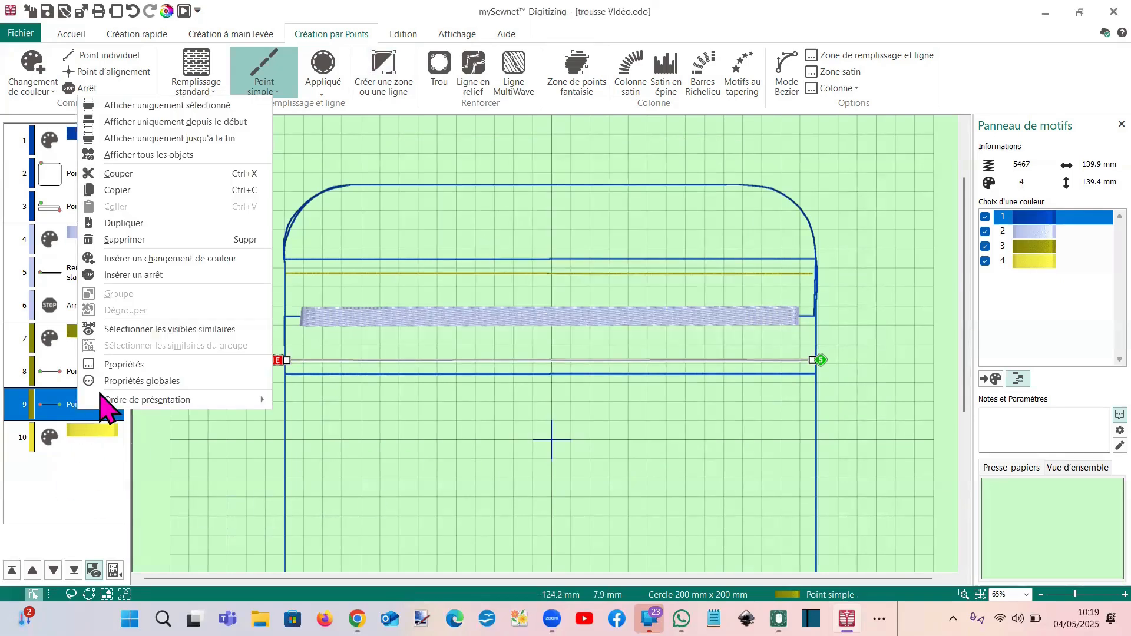
left_click(136, 287)
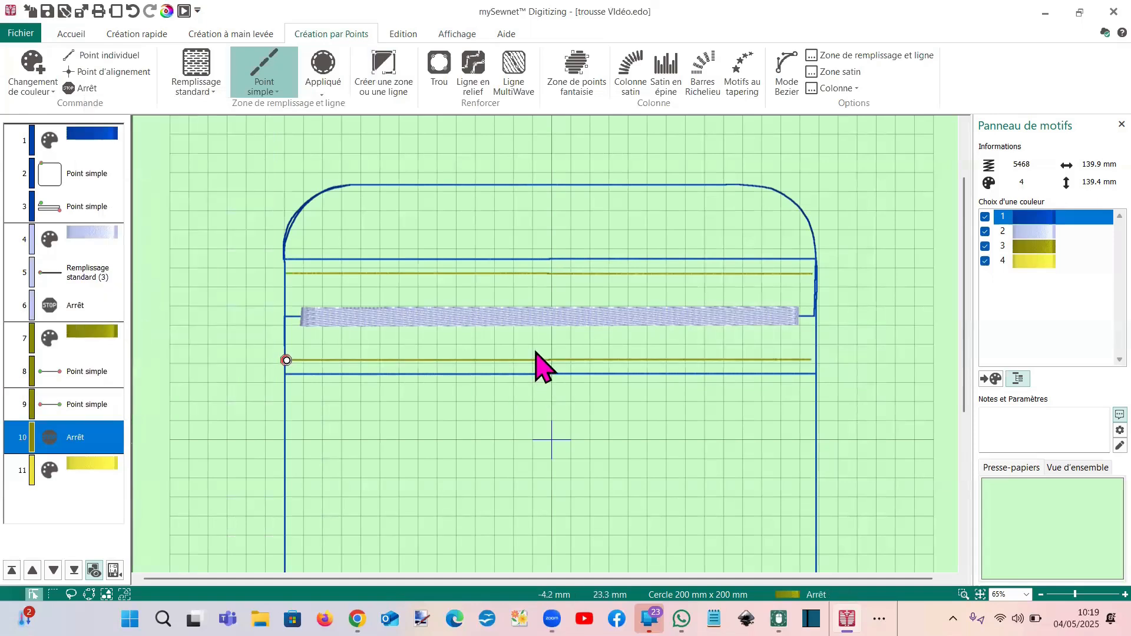
right_click(80, 443)
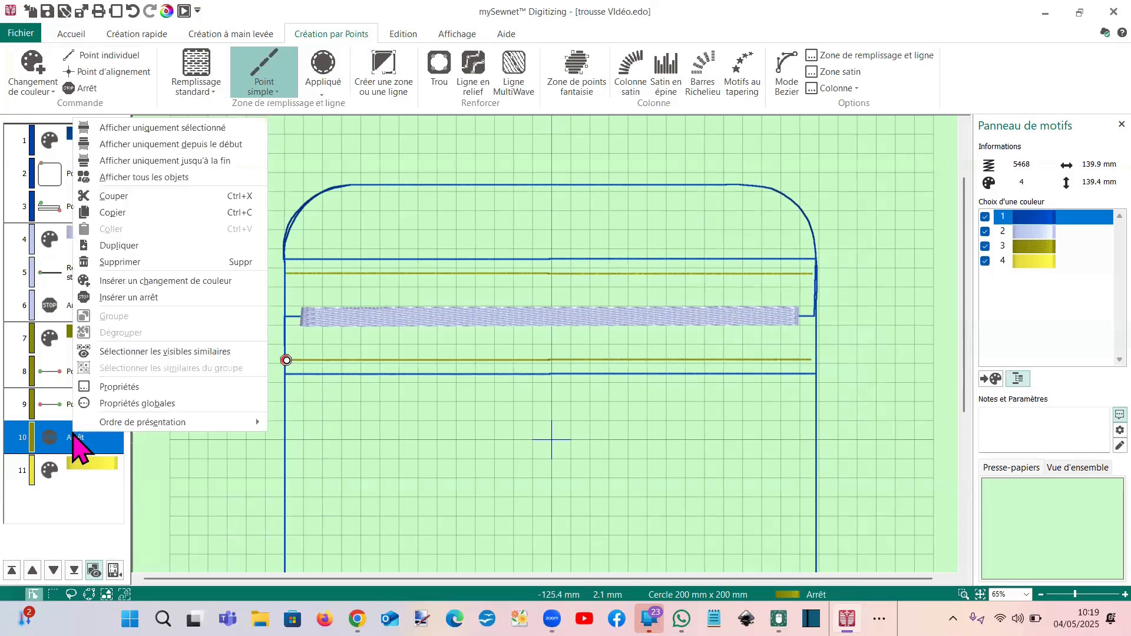
left_click(88, 389)
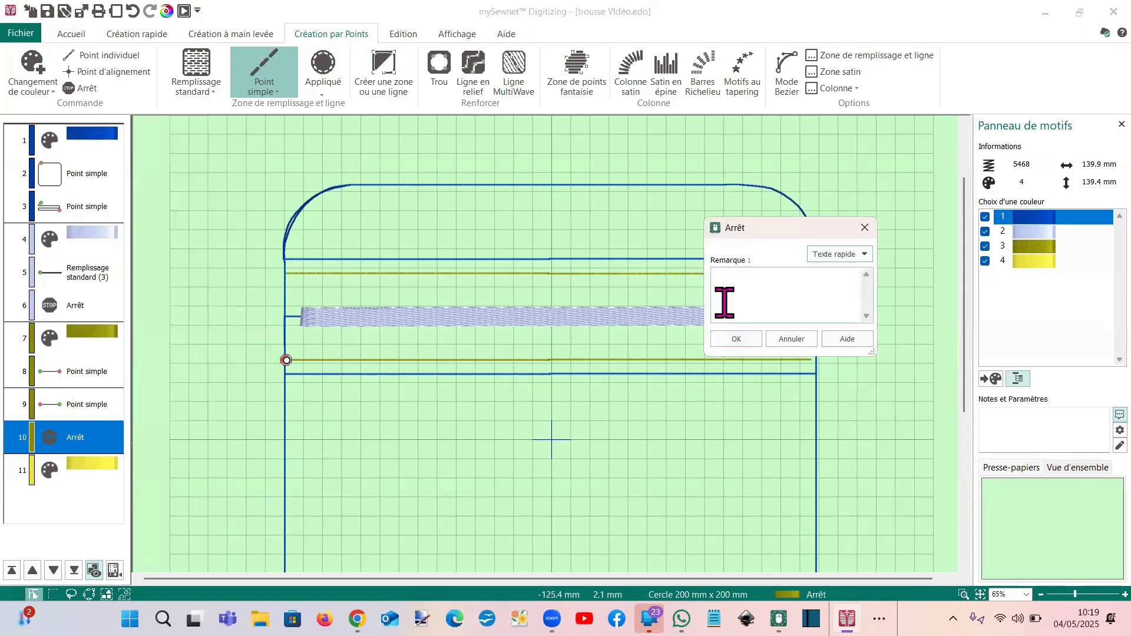
type("pla")
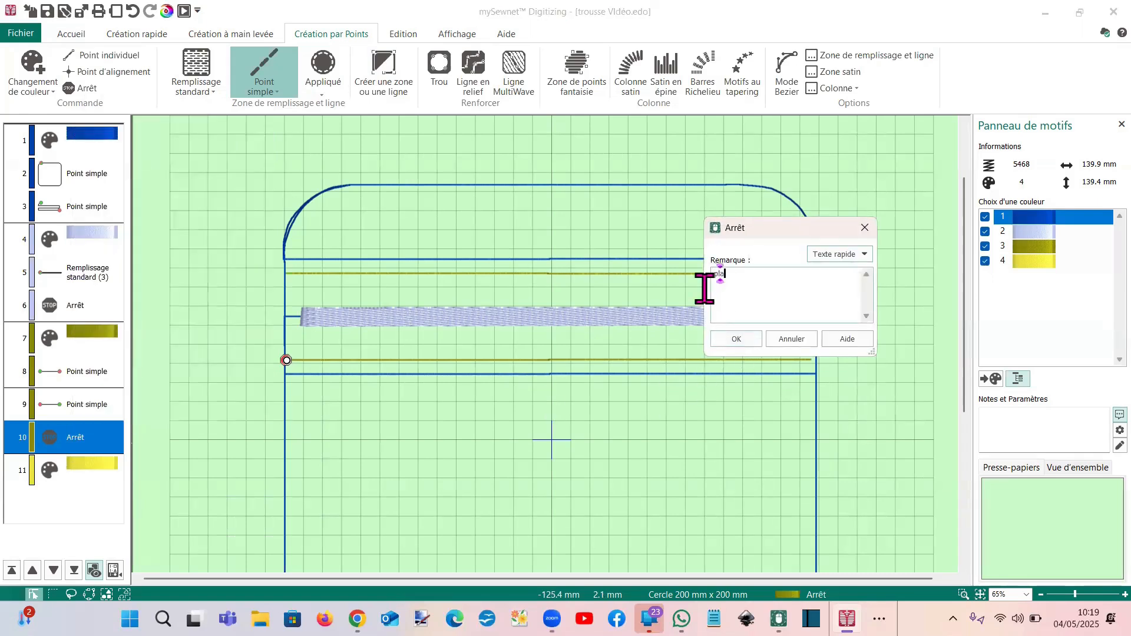
type("cer le haut de la trousse")
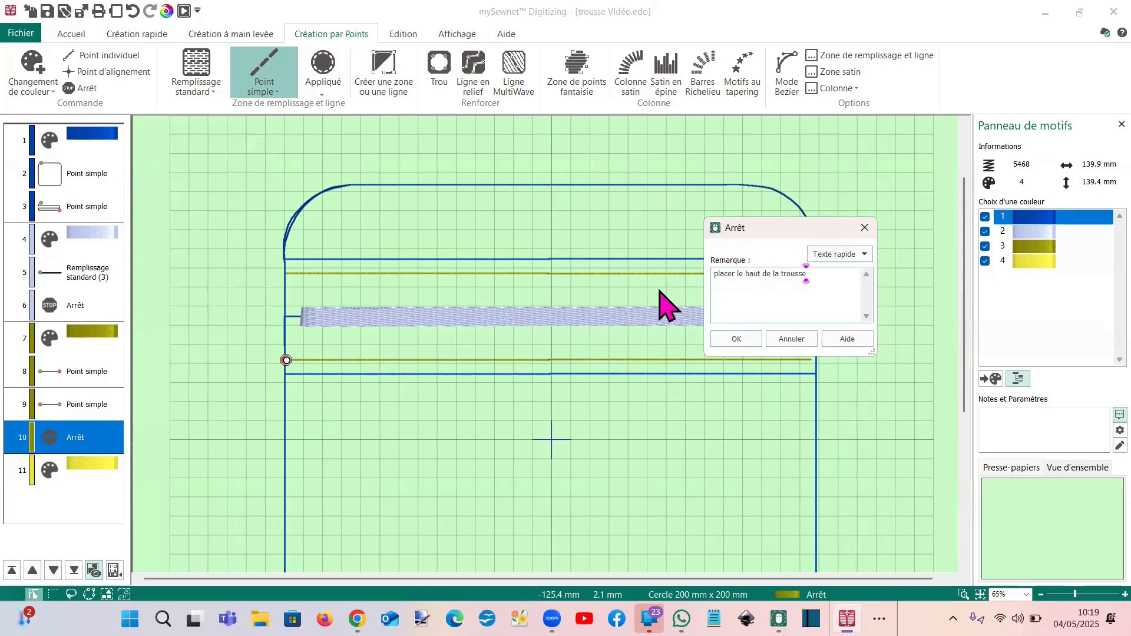
left_click(736, 341)
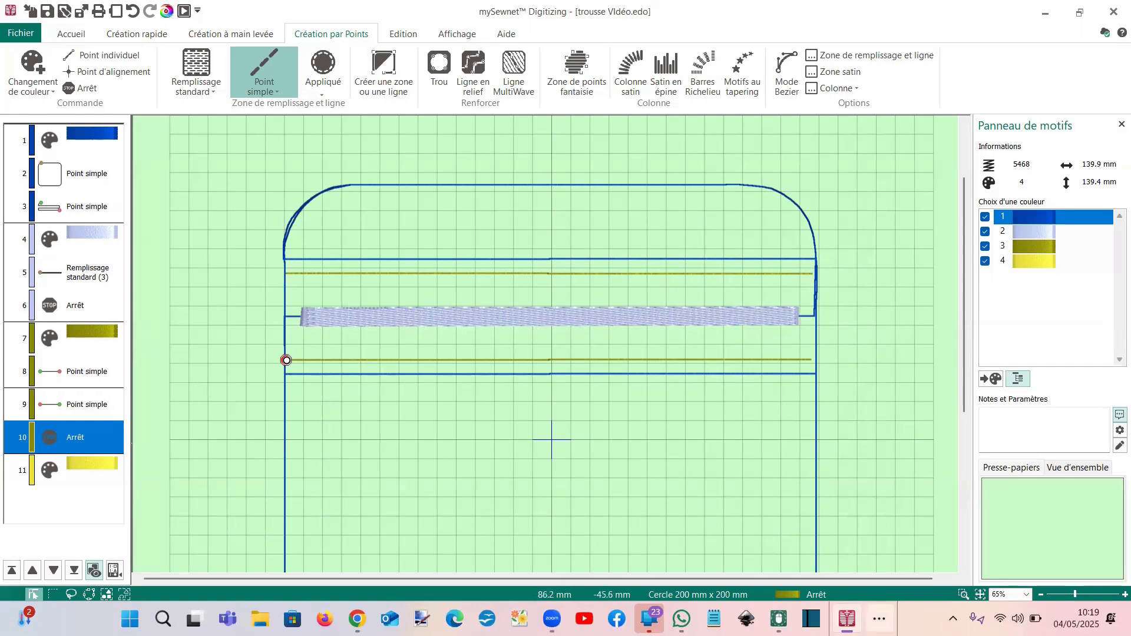
Switch to the Photos app to examine the finished pouches in ITH TROUSSE.png, and return to mySewnet Digitizing
left_click(879, 619)
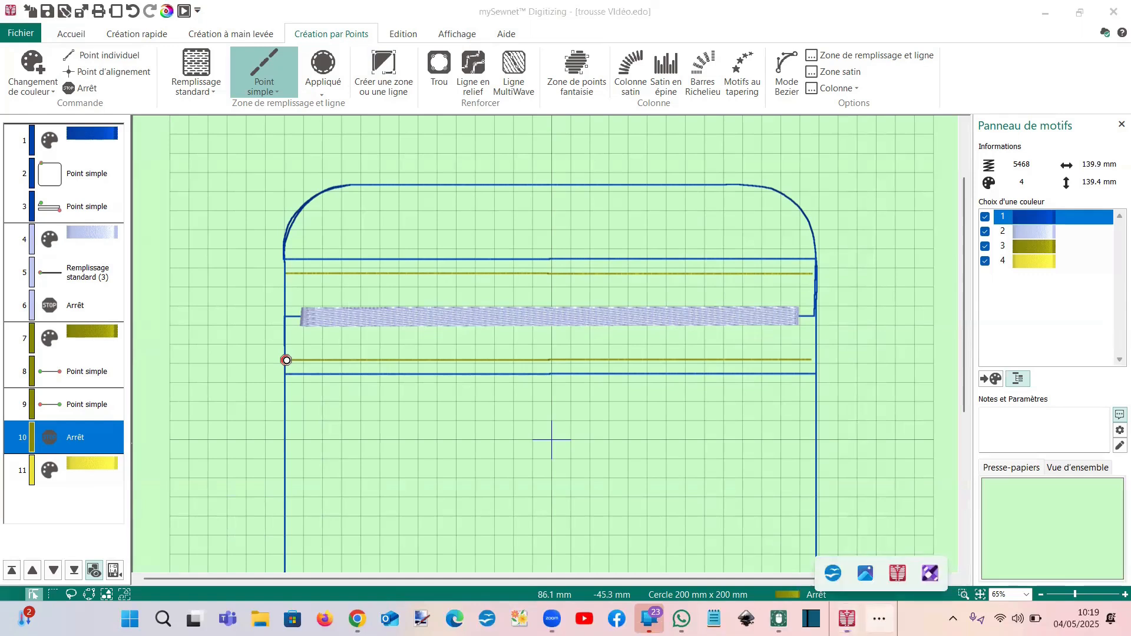
mouse_move(865, 573)
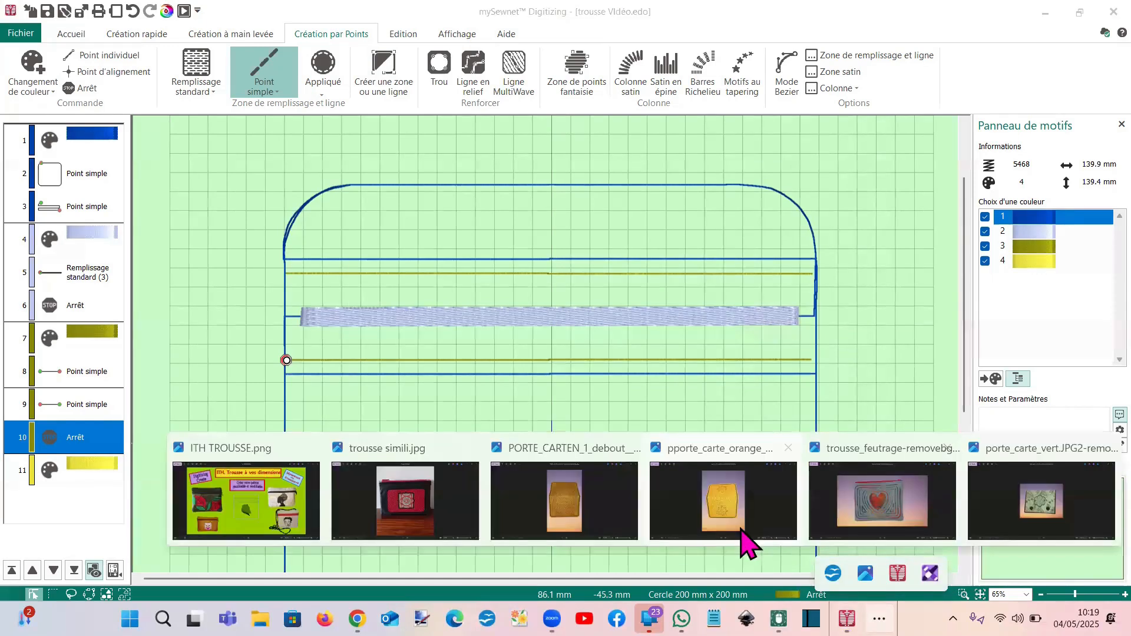
left_click(272, 502)
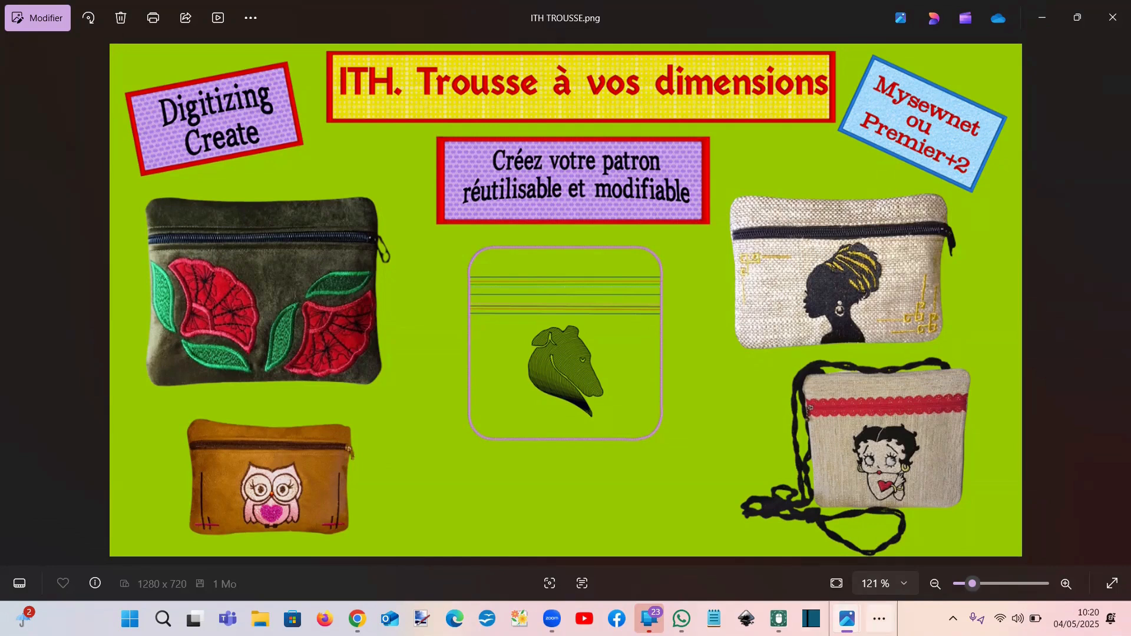
left_click(879, 619)
left_click(898, 572)
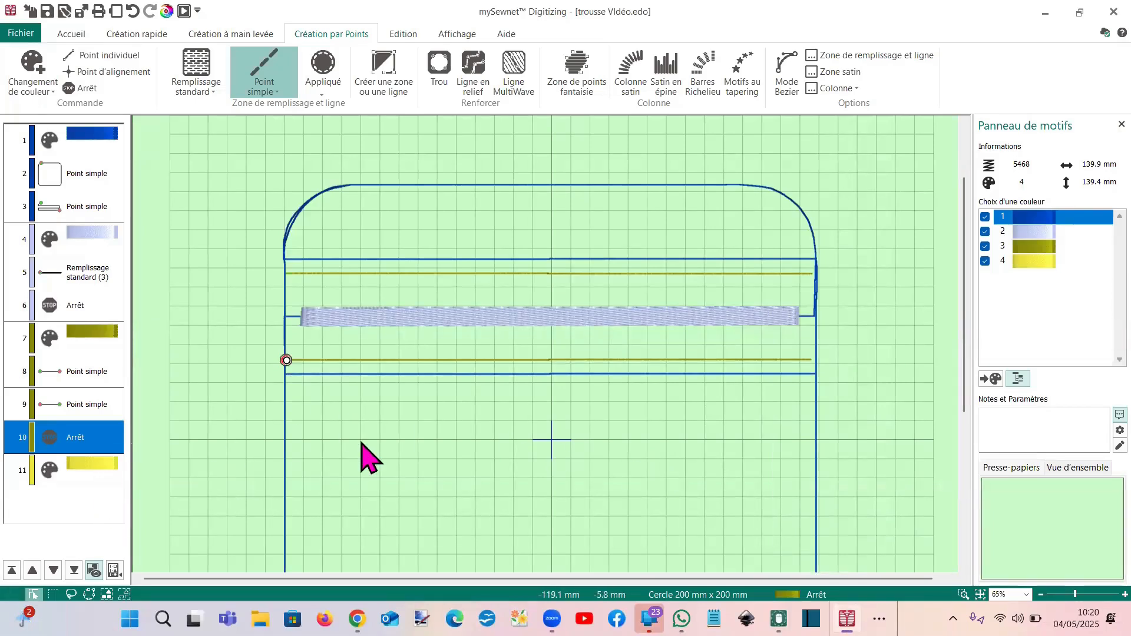
Switch to OpenOffice Writer, read the instructions on placing the zipper and the pouch's upper fabric, and return to mySewnet Digitizing
left_click(879, 619)
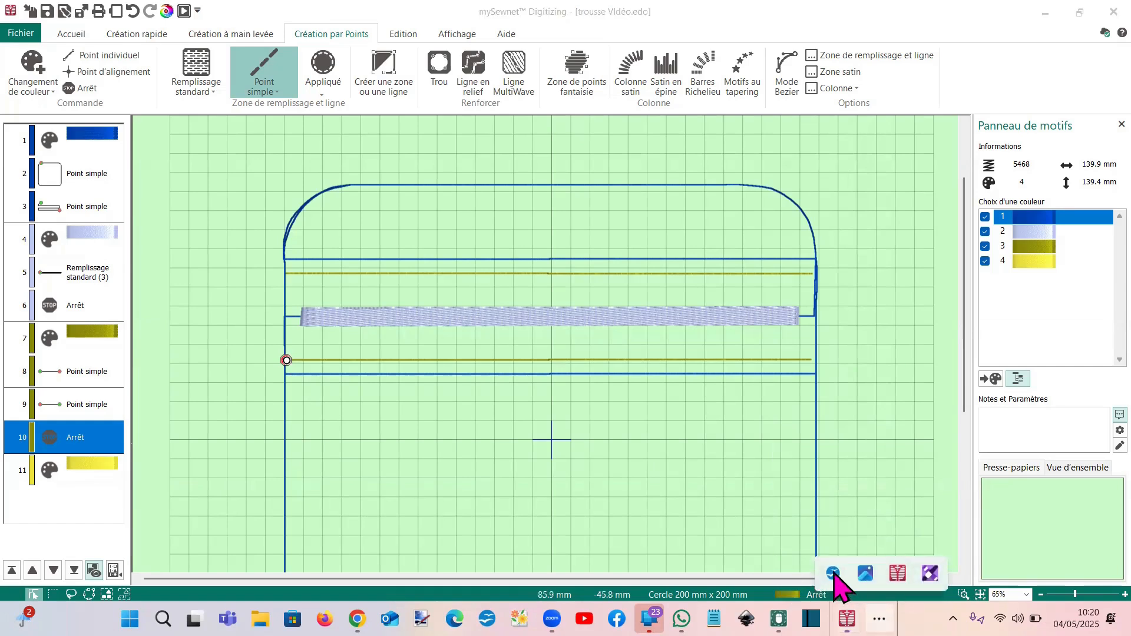
left_click(833, 573)
scroll(432, 444, "up", 4)
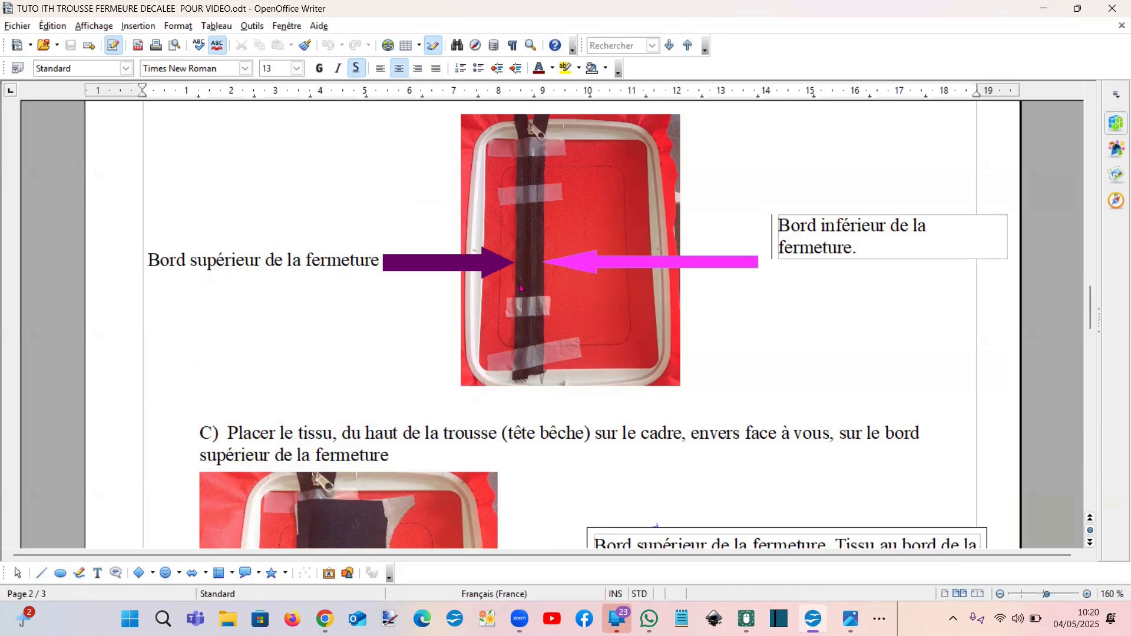
scroll(373, 282, "down", 10)
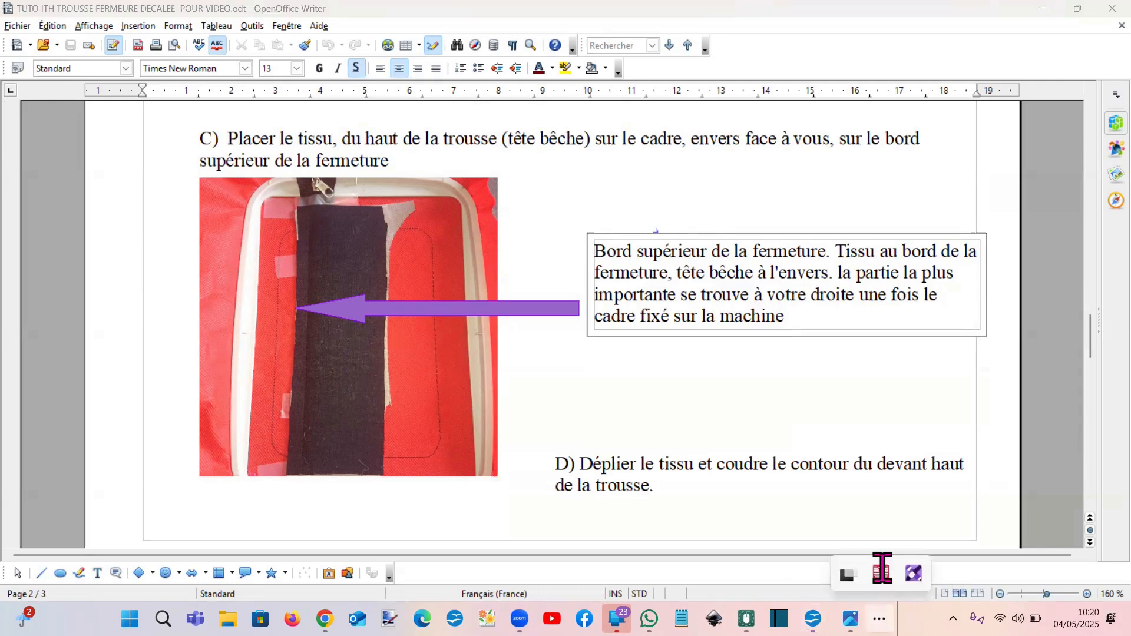
left_click(884, 569)
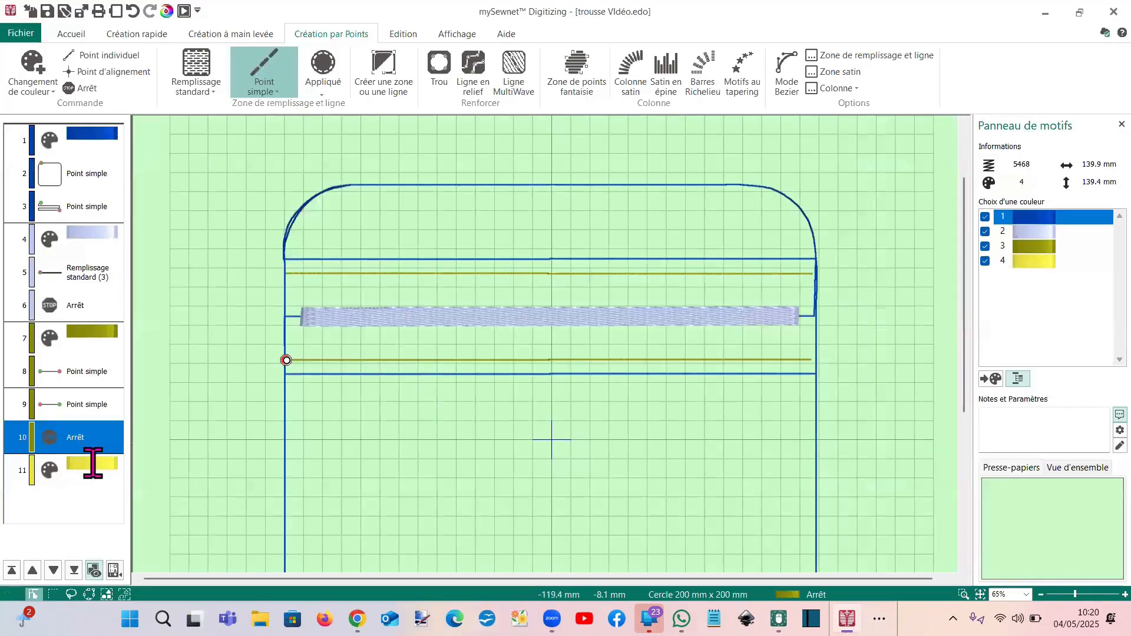
Create a yellow Point simple line from the pouch's left edge to its right edge, between the upper olive line and the zipper fill
left_click(92, 459)
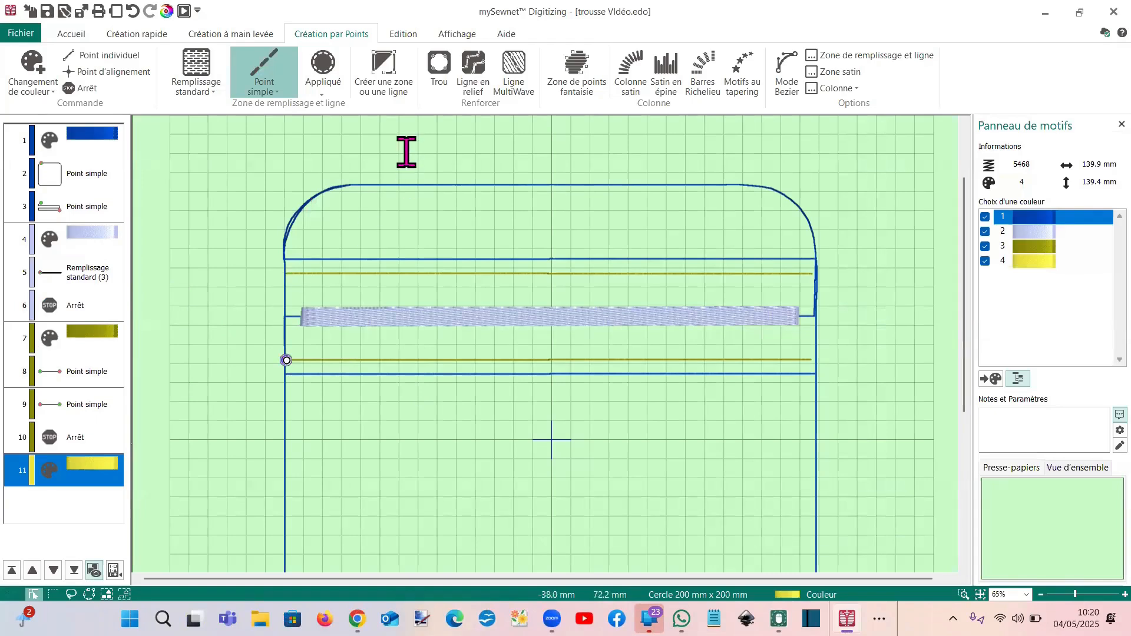
left_click(383, 69)
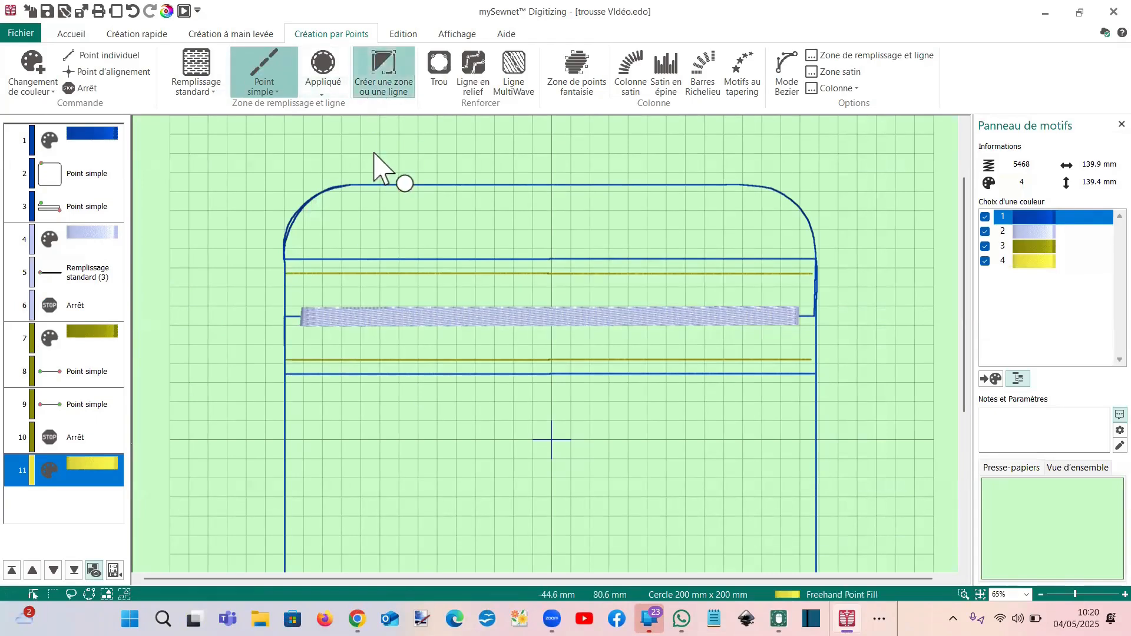
left_click(284, 287)
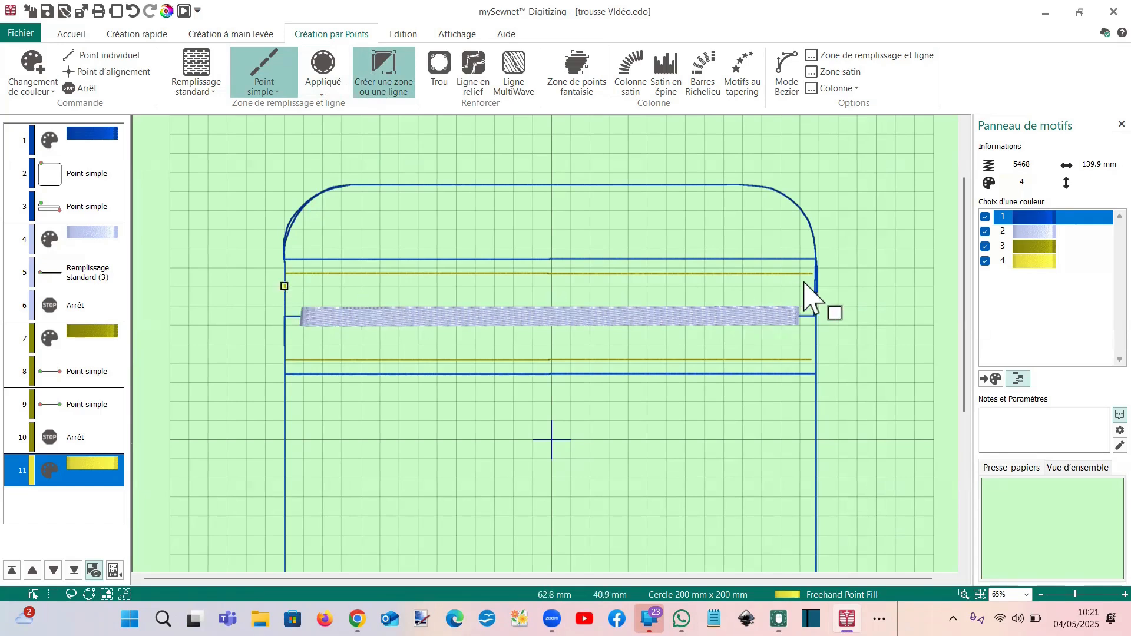
left_click(815, 285)
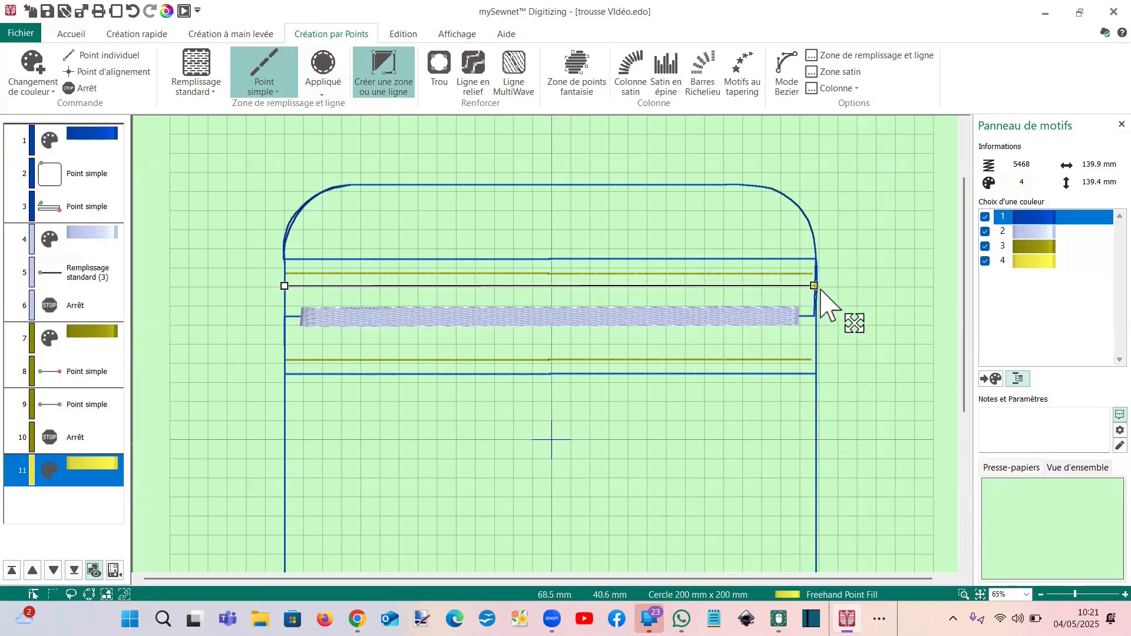
key("Return")
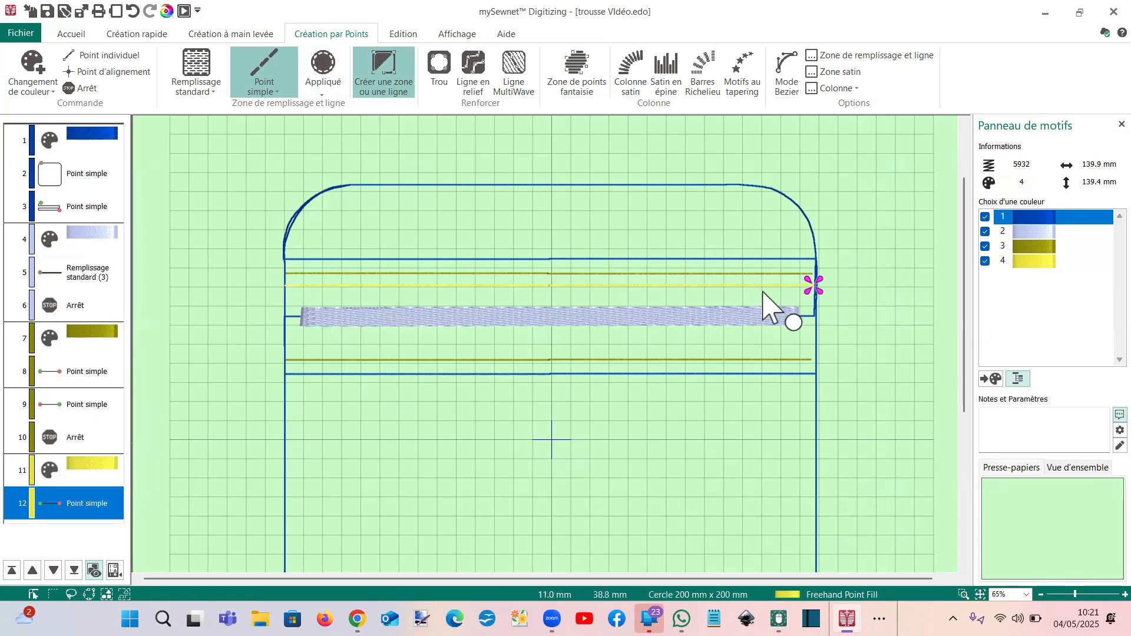
Insert a colour change to 2588 Mid Lilac after the yellow stitch line
left_click(83, 503)
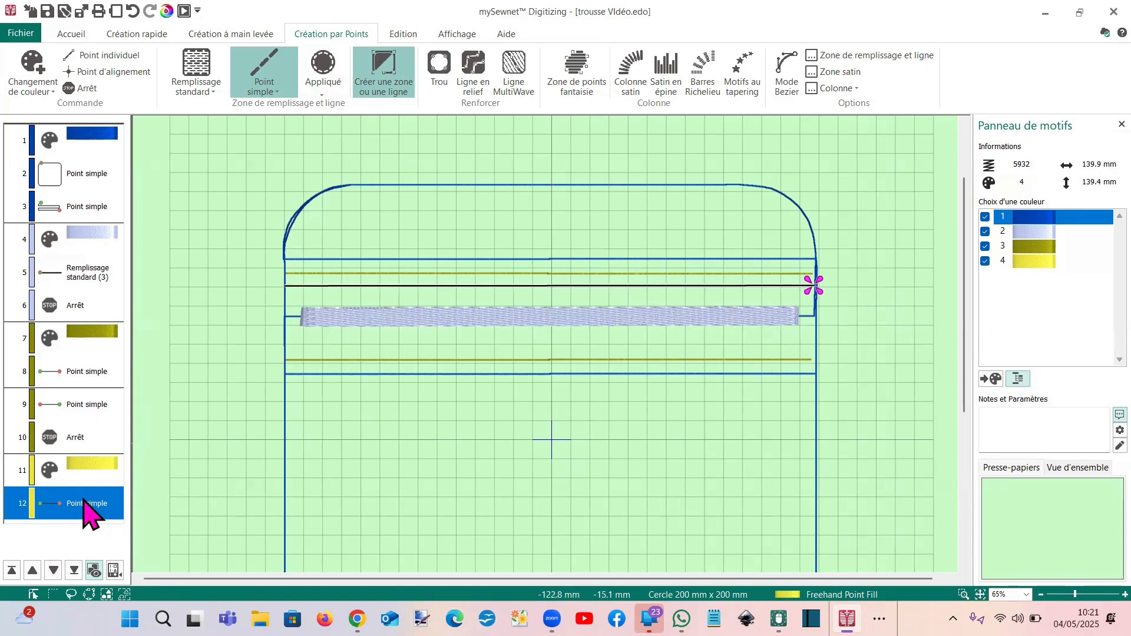
right_click(83, 502)
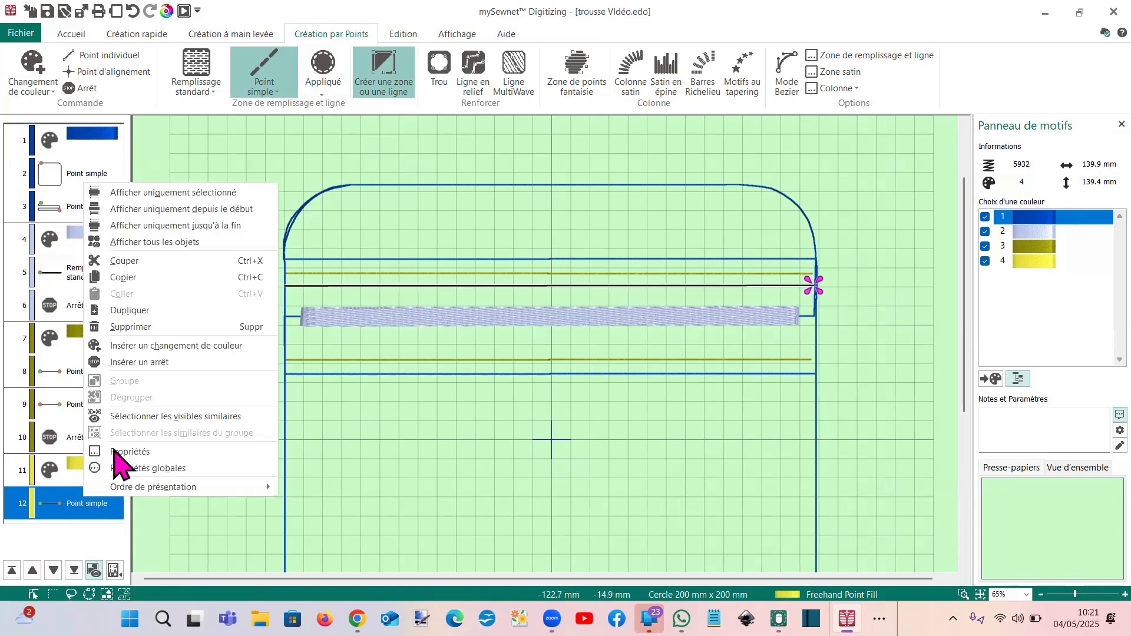
left_click(154, 369)
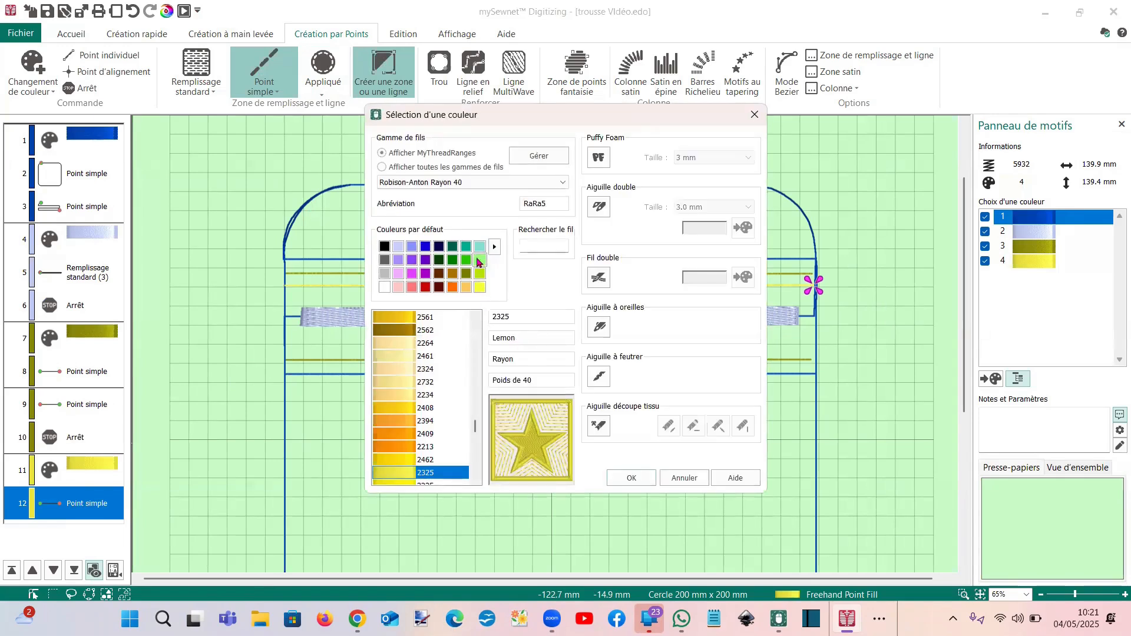
left_click(400, 262)
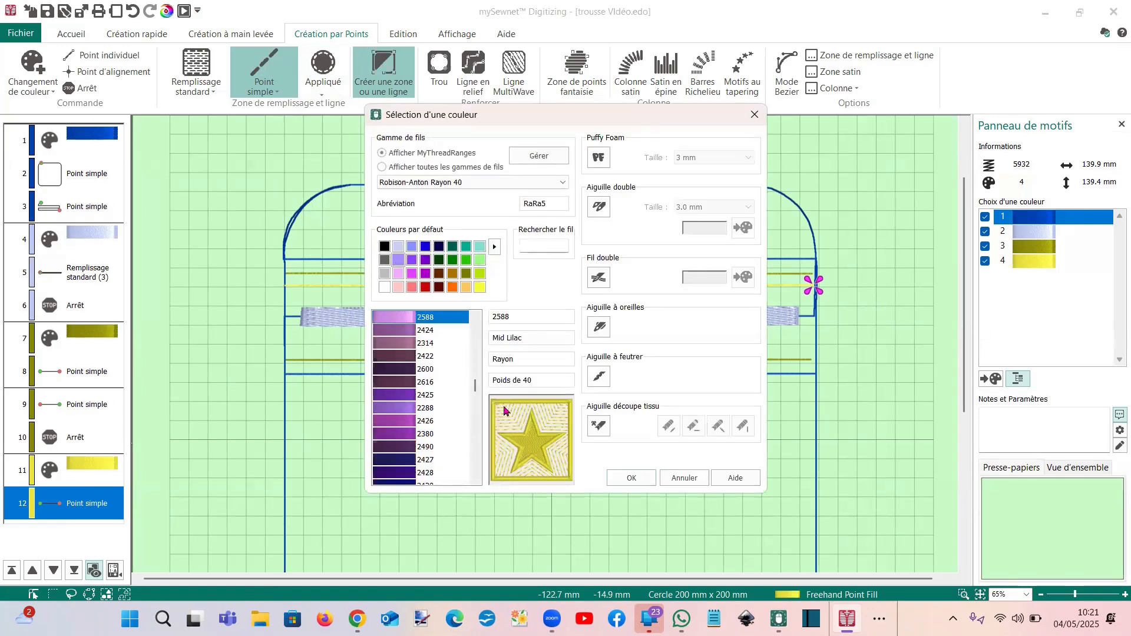
left_click(630, 477)
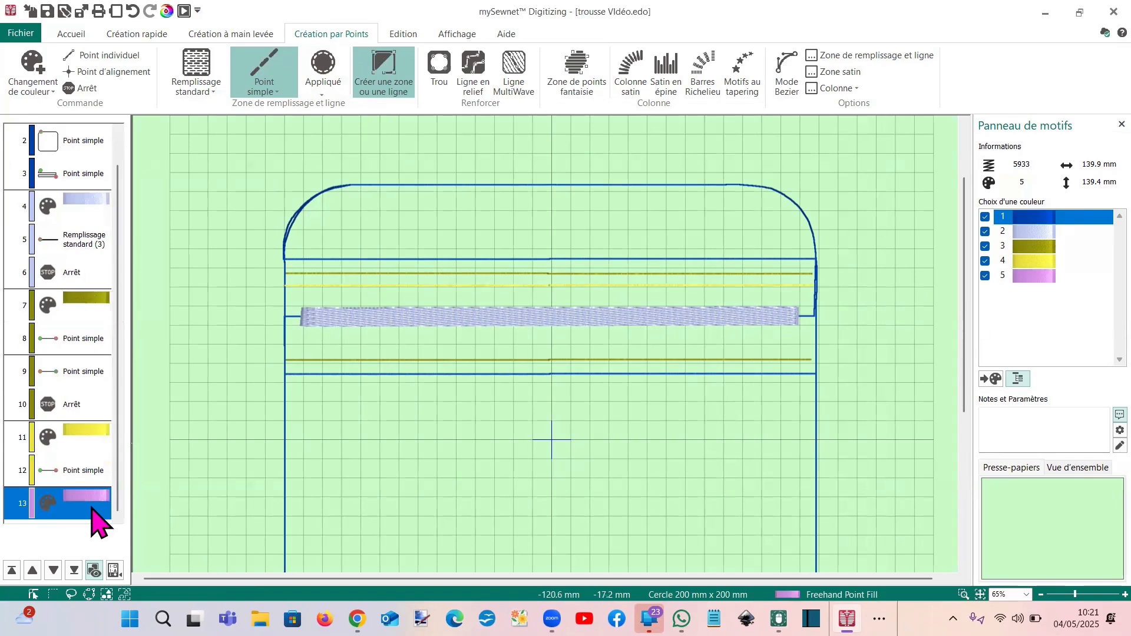
Insert a stop after the yellow stitch line with the remark "déplier le tissu"
left_click(81, 477)
right_click(80, 471)
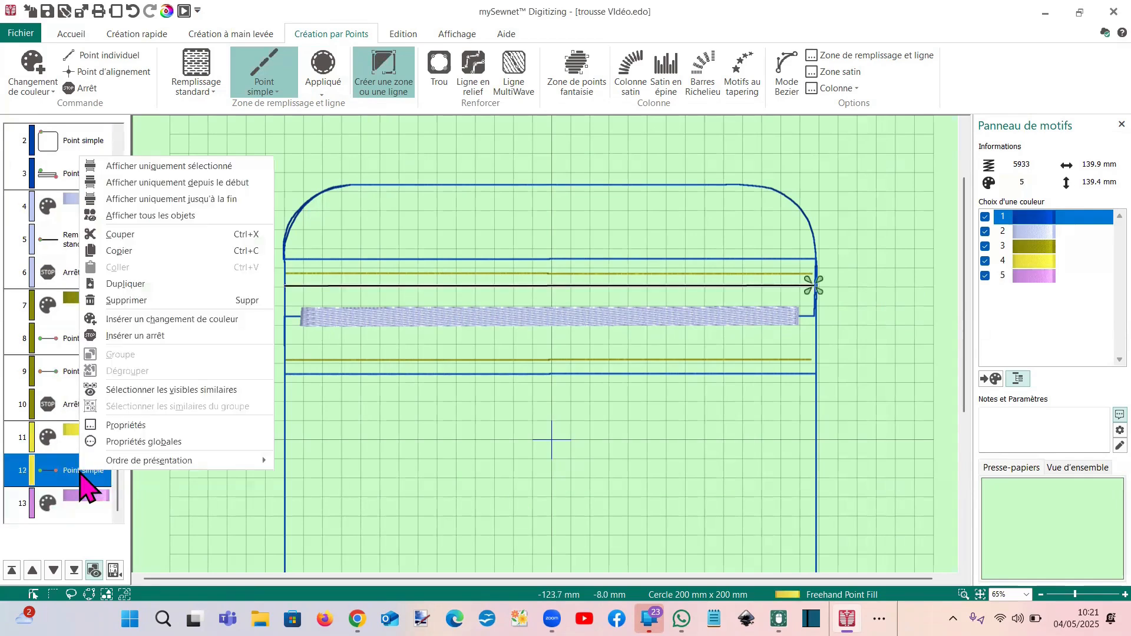
left_click(137, 335)
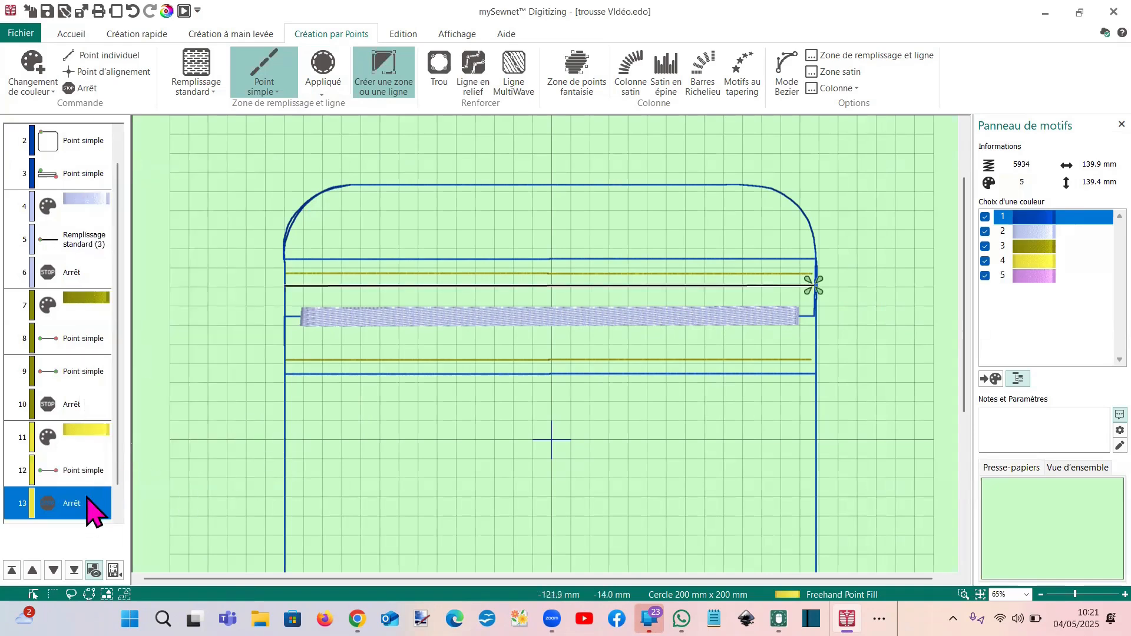
right_click(90, 504)
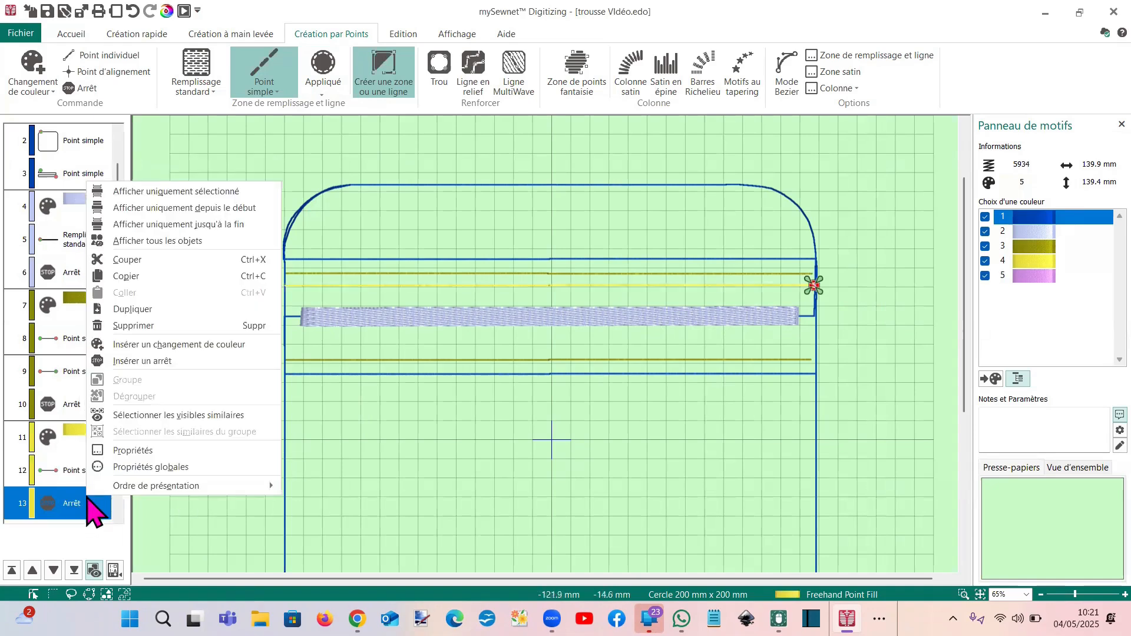
left_click(132, 450)
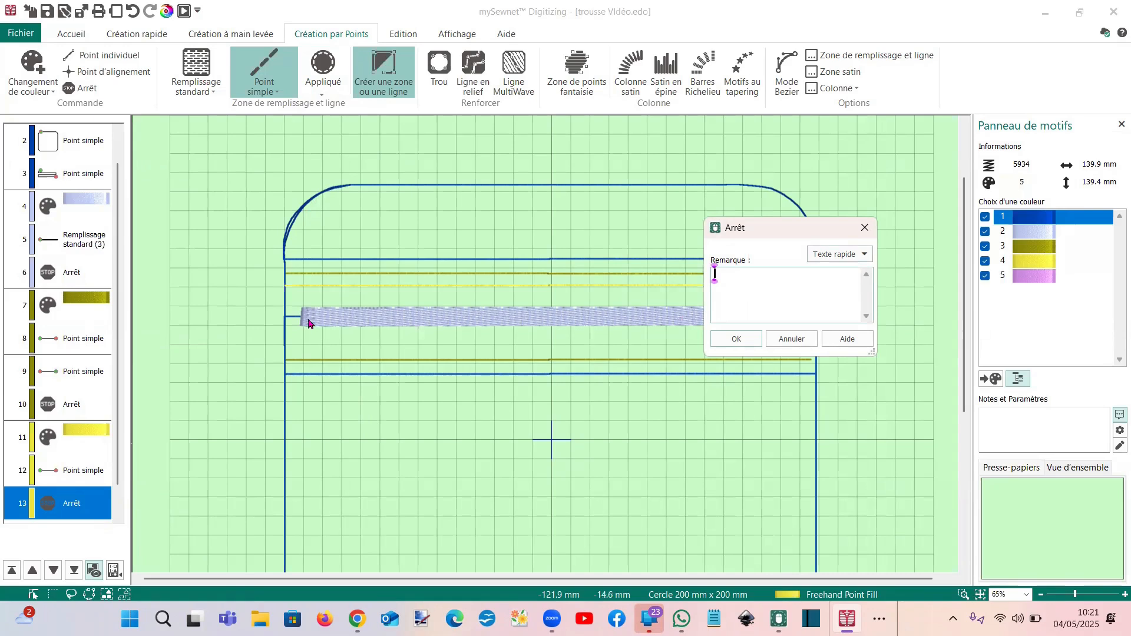
type("déplier le tissu")
left_click(743, 340)
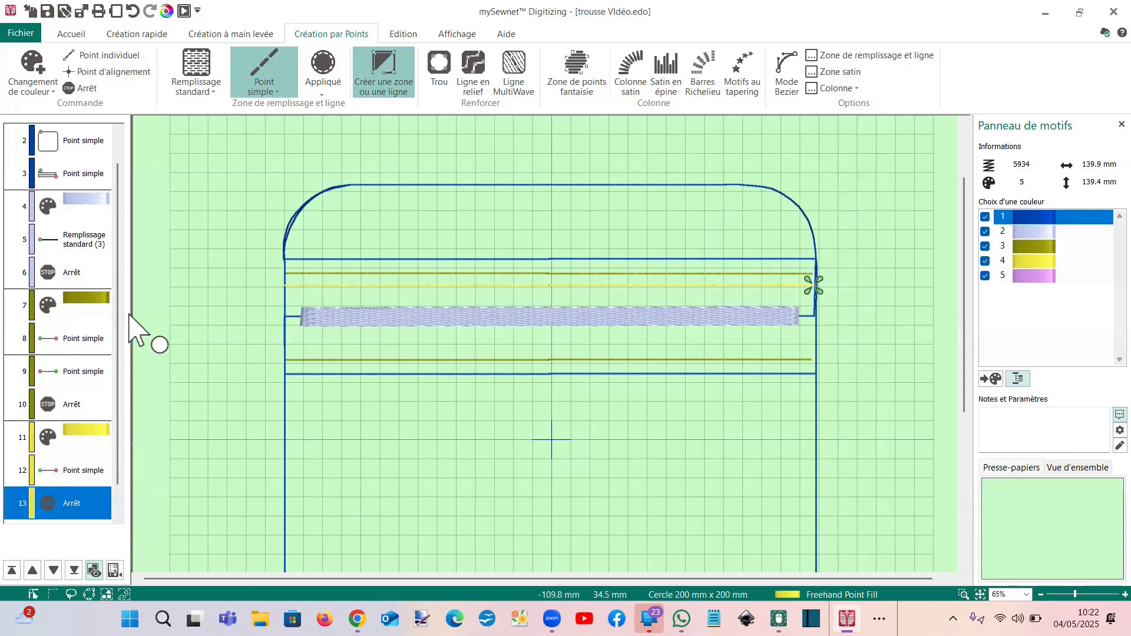
Create a lilac Point simple line just below the upper blue zipper line, running from the left edge to the right edge
left_click(118, 516)
left_click(94, 503)
left_click(388, 59)
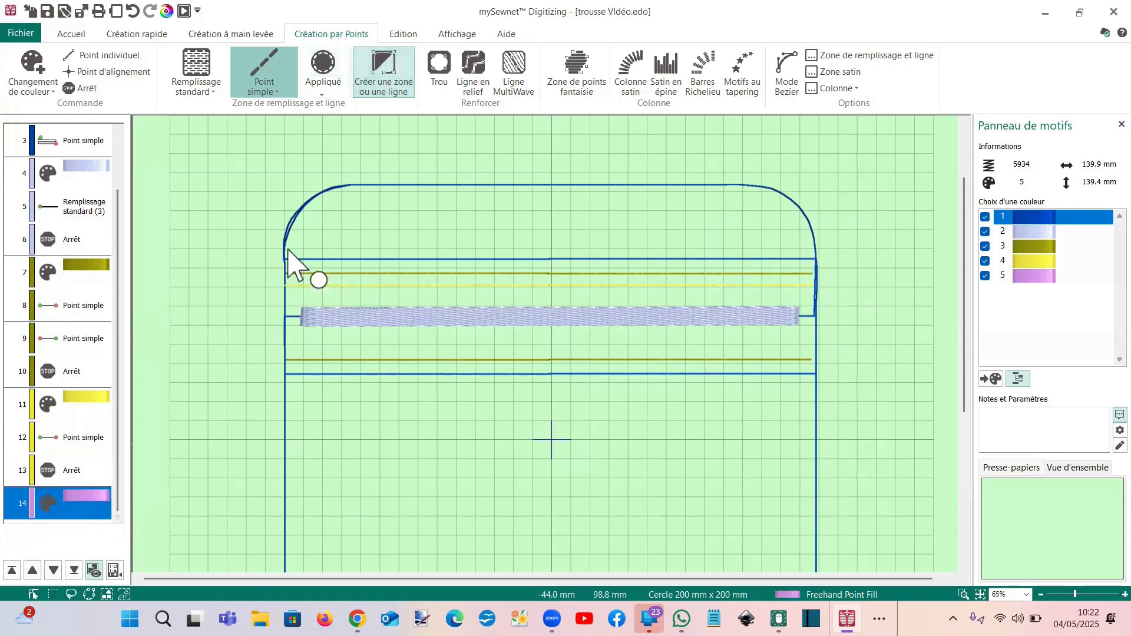
left_click(284, 266)
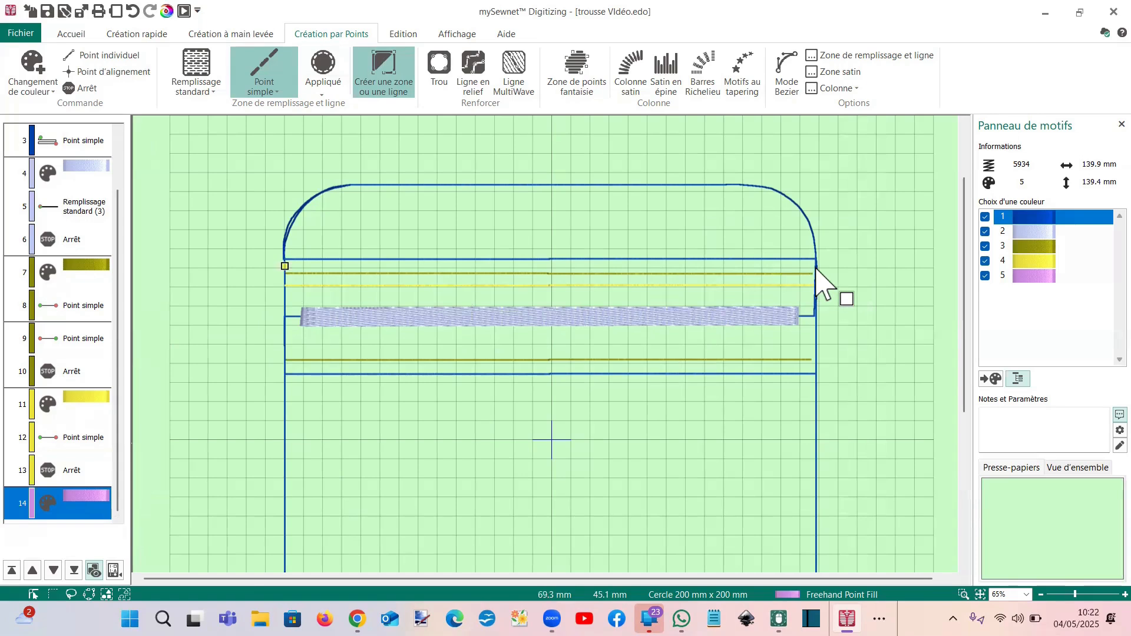
double_click(814, 266)
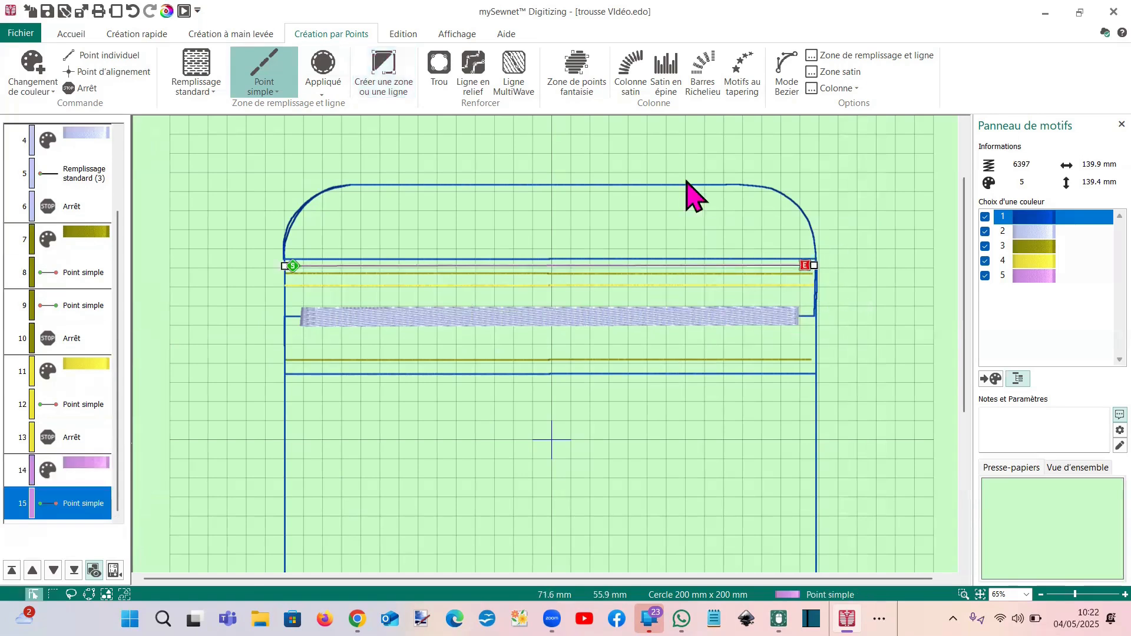
Create a lilac Point simple line from the previous line's right end, around the upper right corner and along the top edge to the left corner
left_click(373, 88)
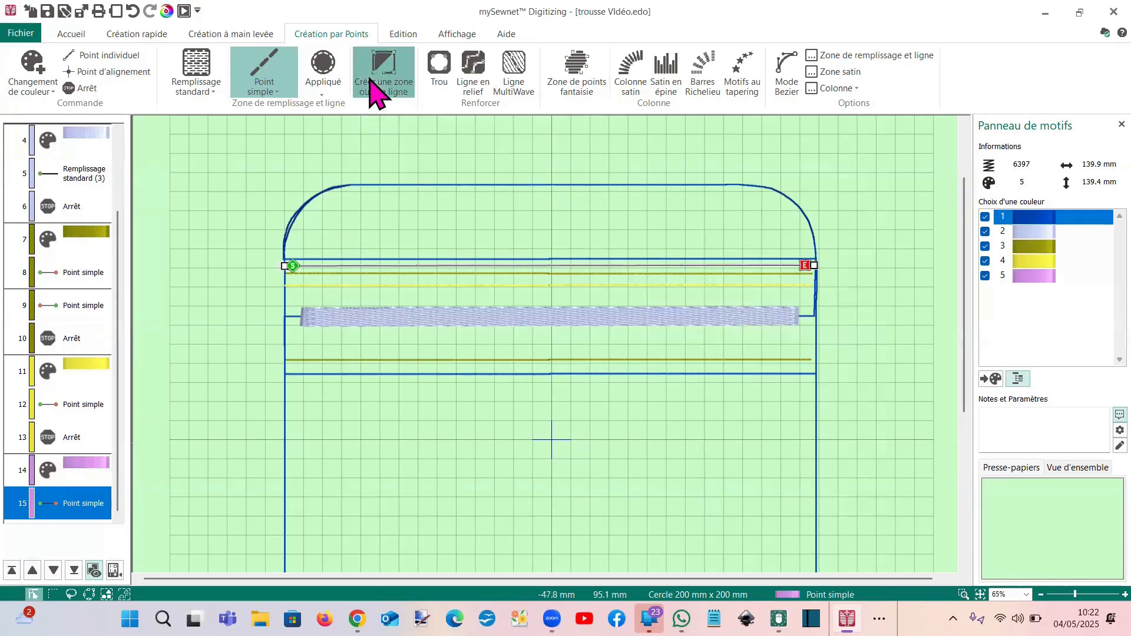
left_click(814, 265)
left_click(812, 226)
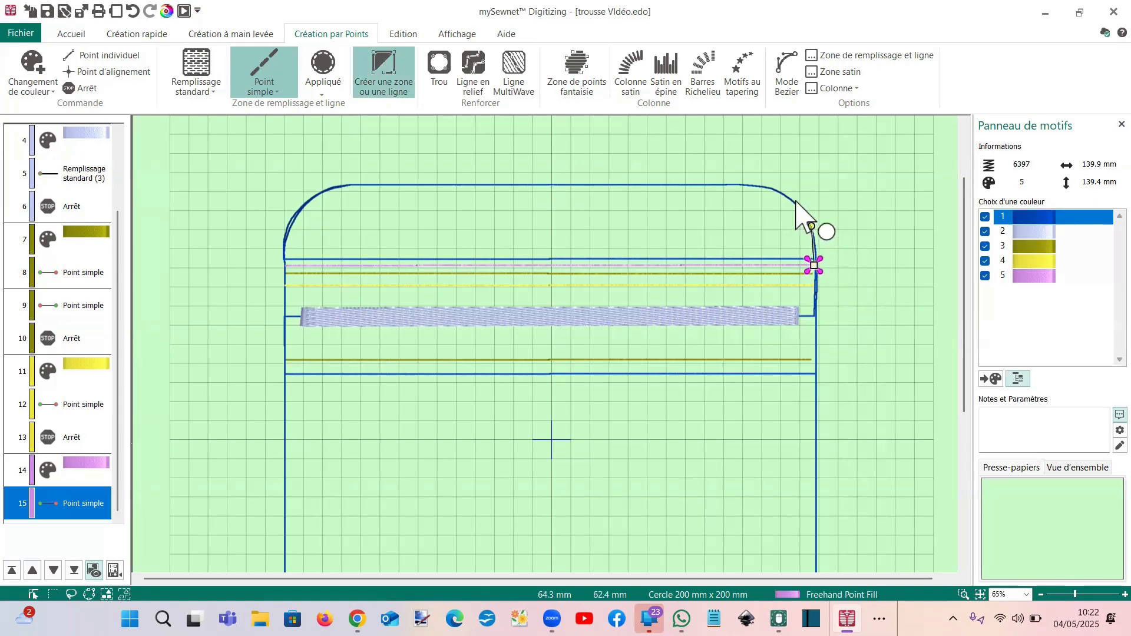
left_click(792, 202)
left_click(760, 185)
left_click(730, 184)
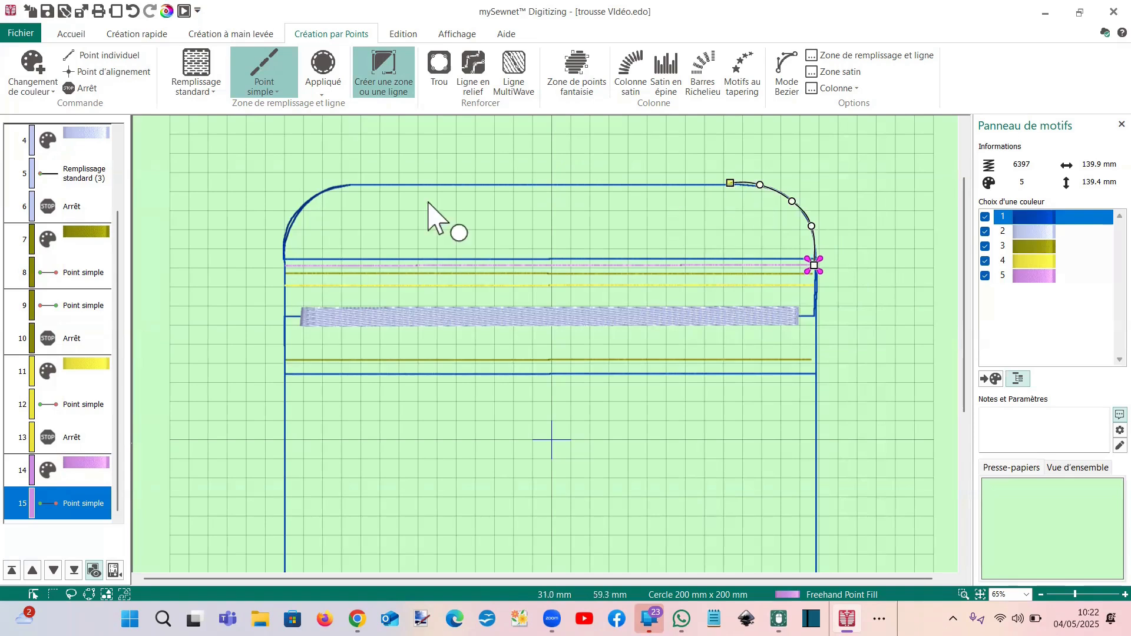
double_click(359, 185)
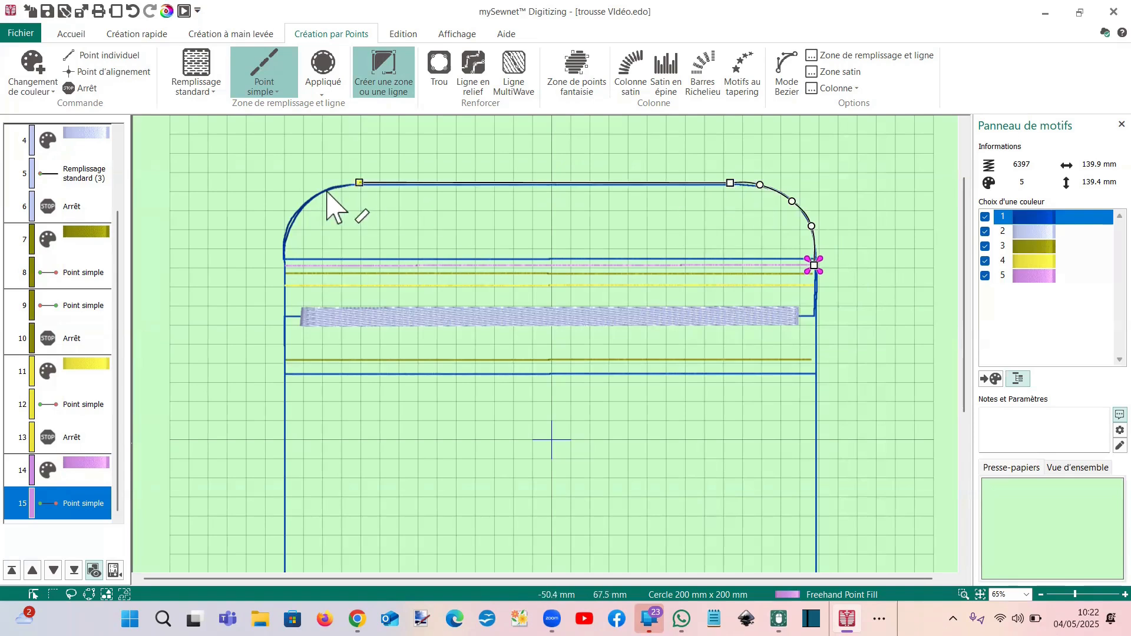
double_click(295, 219)
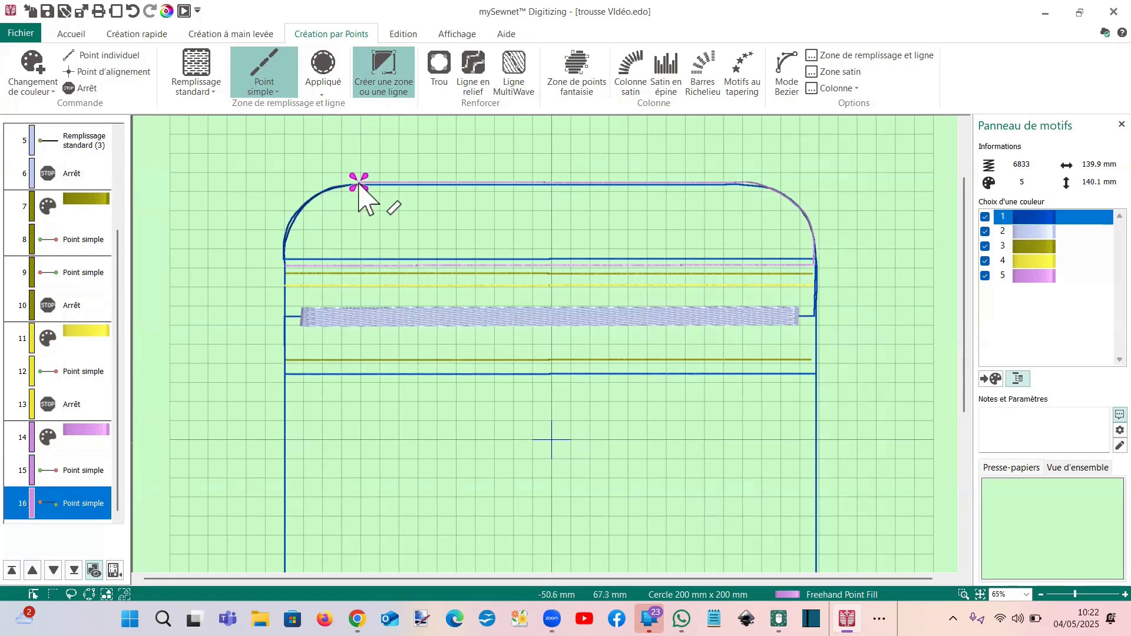
left_click(335, 187)
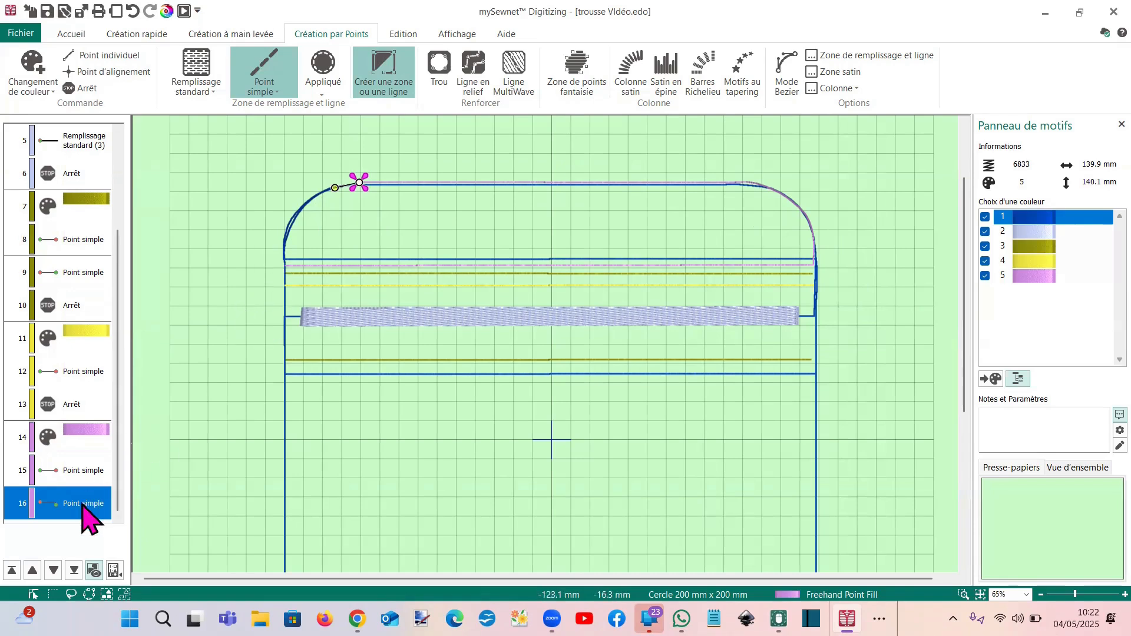
key("Delete")
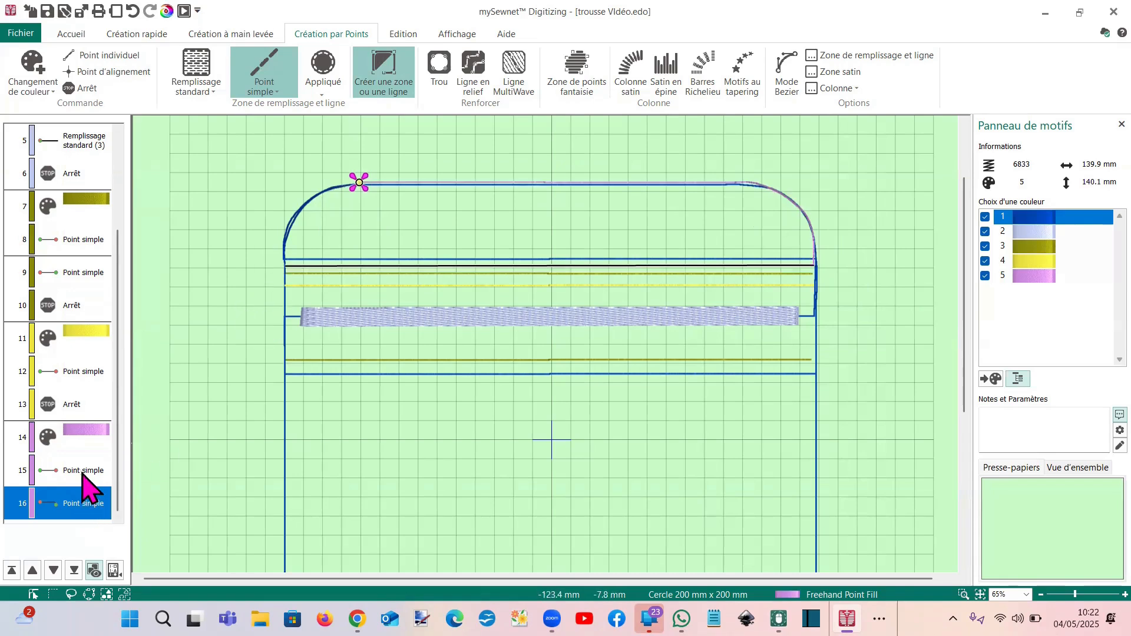
left_click(82, 474)
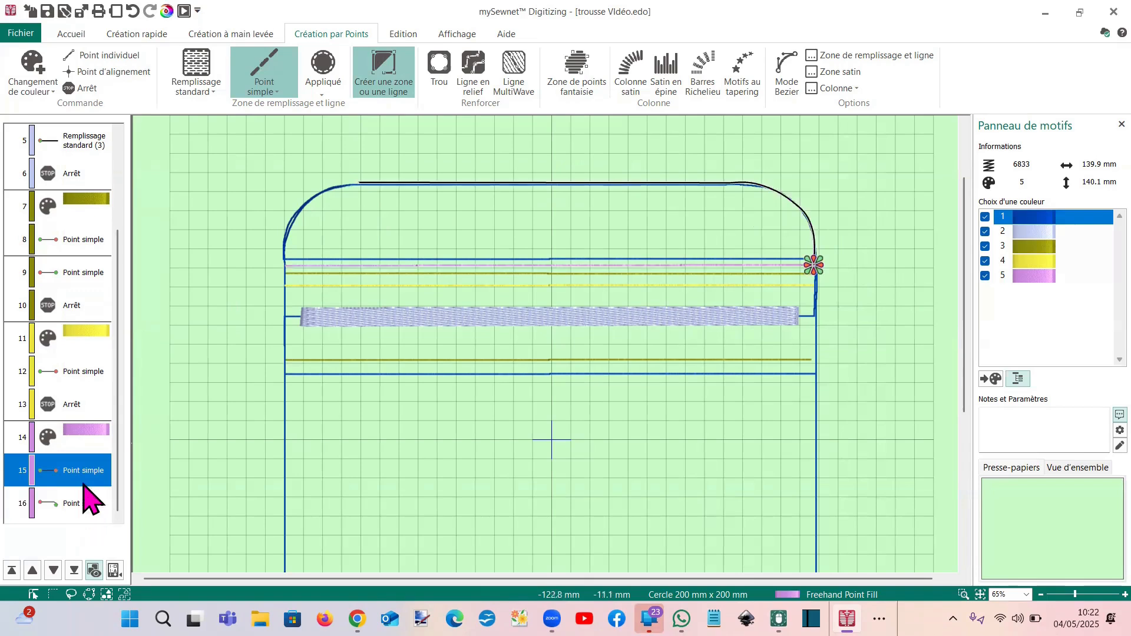
left_click(82, 505)
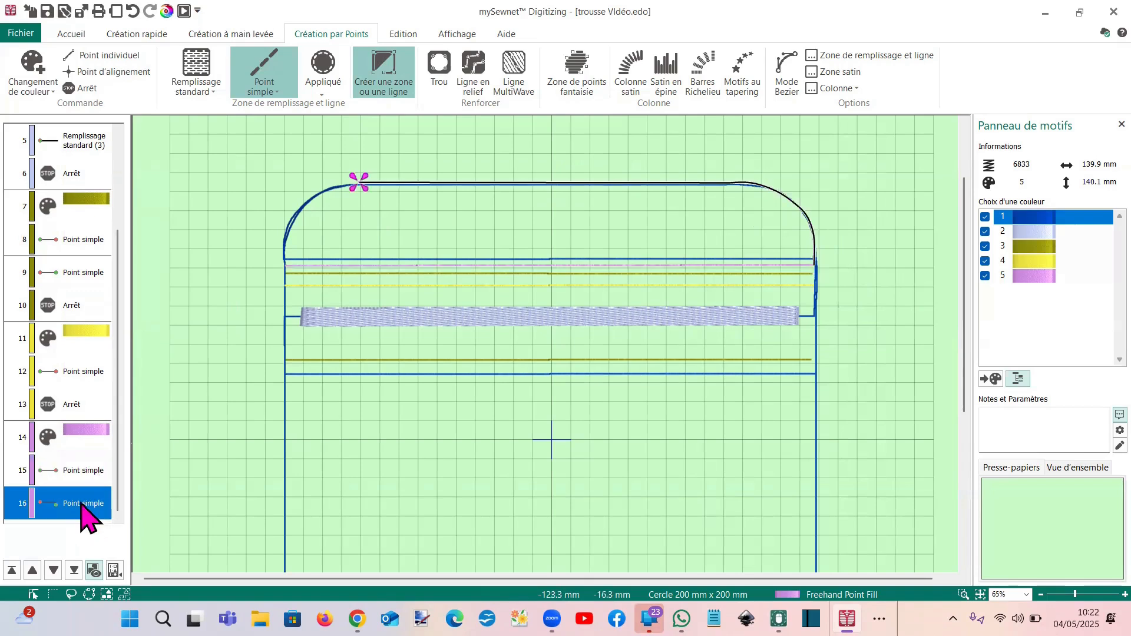
Replace the lilac upper contour line with a new lilac Point simple line from the horizontal line's right end partway up the right corner curve
key("Delete")
left_click(83, 472)
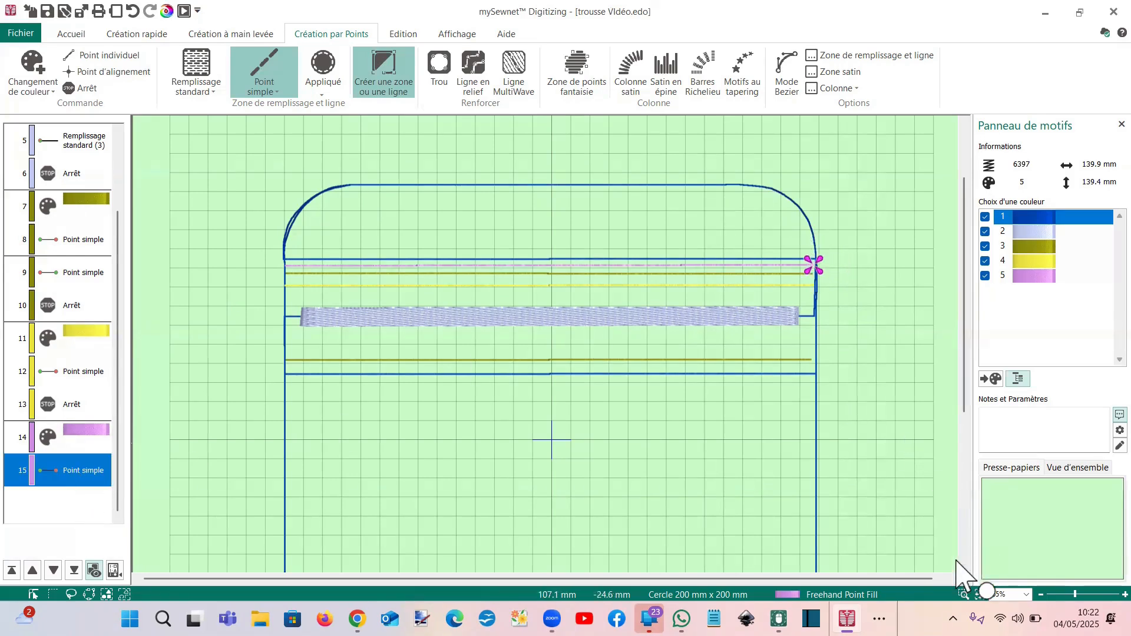
left_click(963, 594)
left_click_drag(254, 173, 864, 329)
left_click(385, 80)
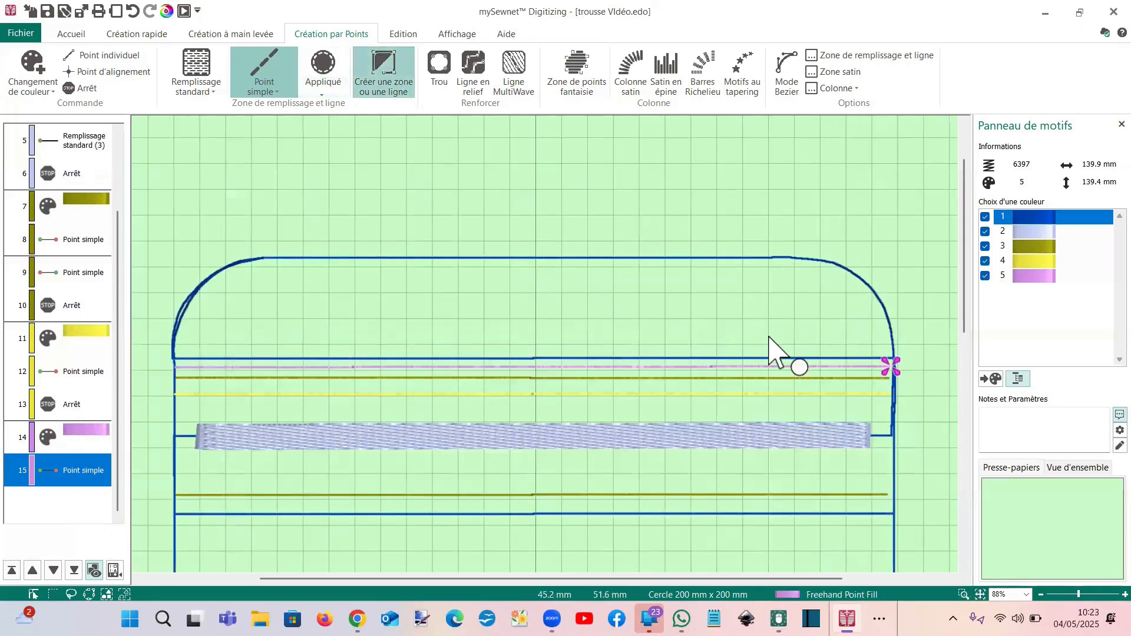
left_click(891, 366)
left_click(892, 330)
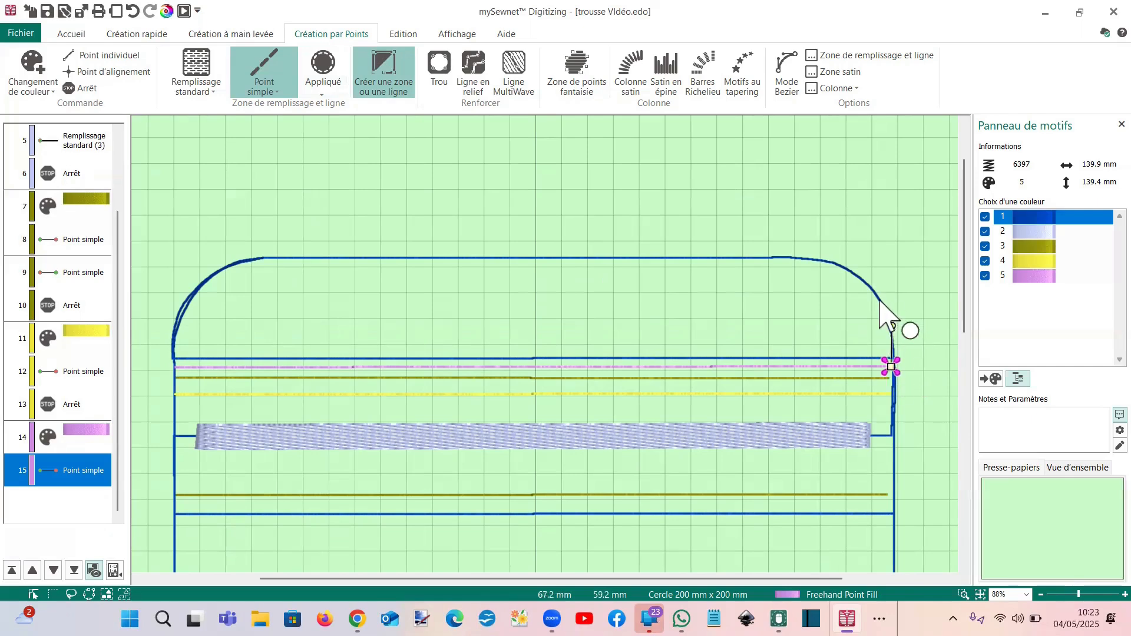
left_click(872, 289)
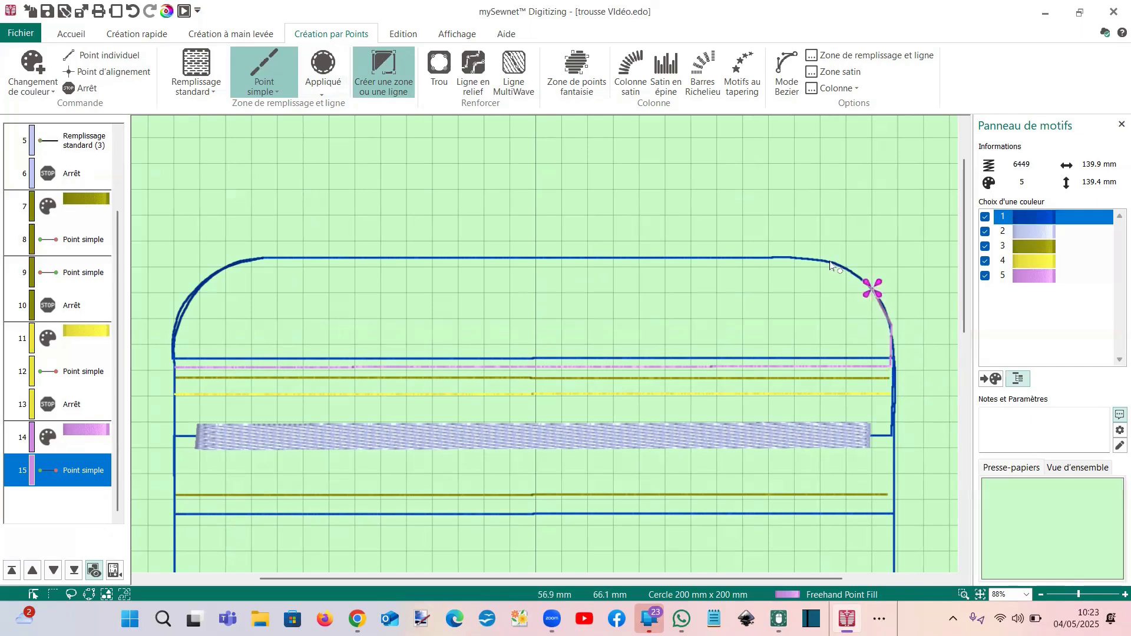
right_click(872, 290)
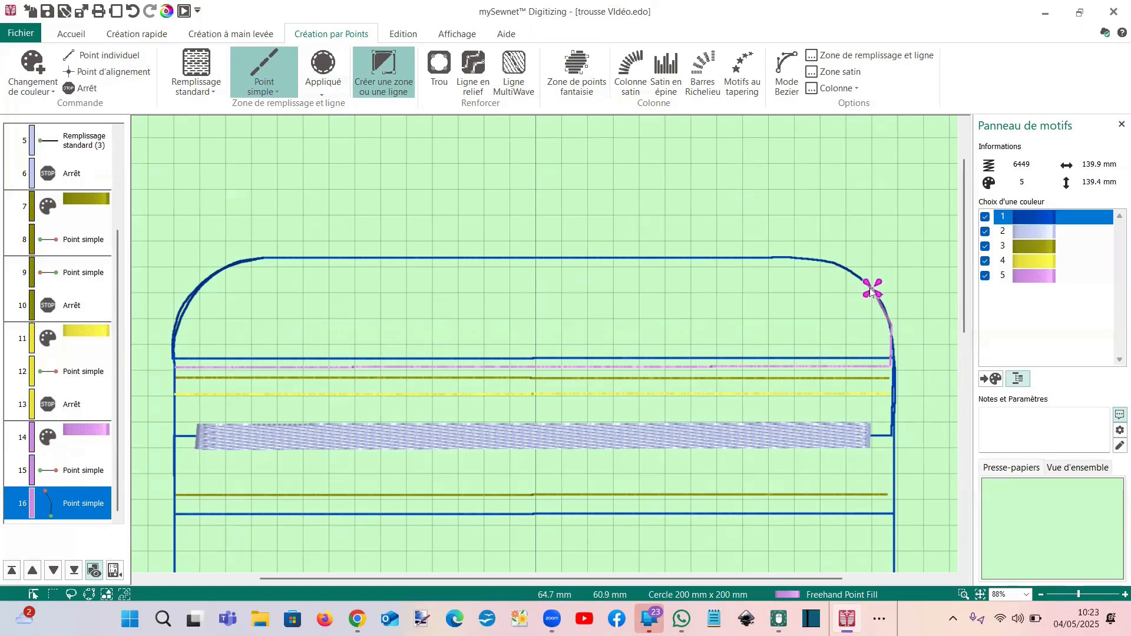
Create a lilac Point simple line from the right corner curve along the top edge to partway down the left corner curve
left_click(815, 260)
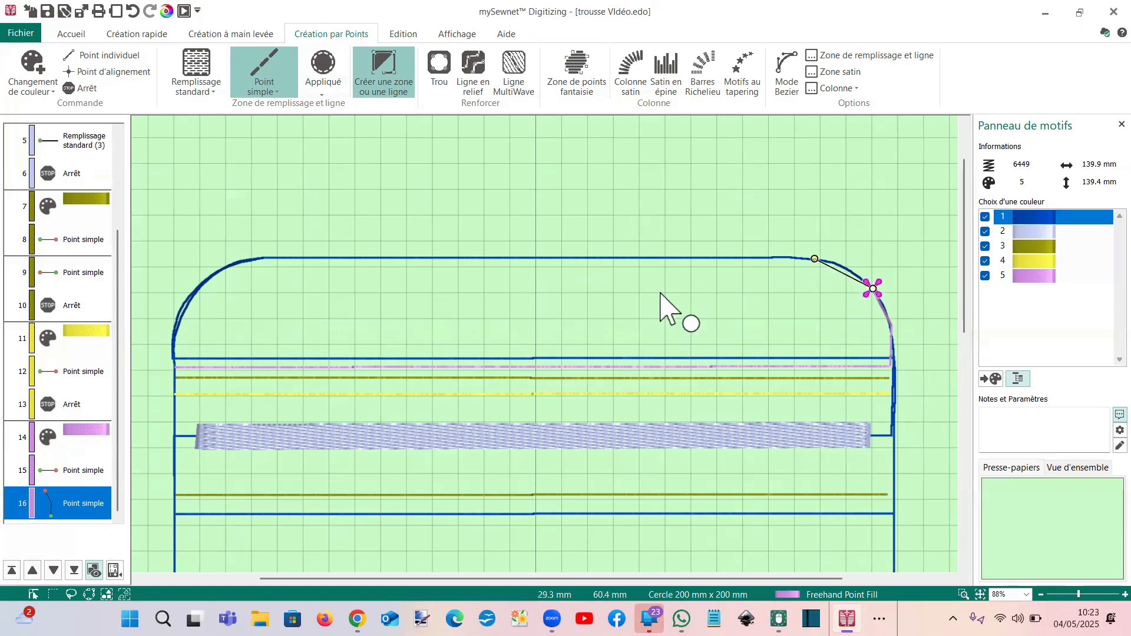
left_click(769, 257)
left_click(279, 257)
left_click(228, 266)
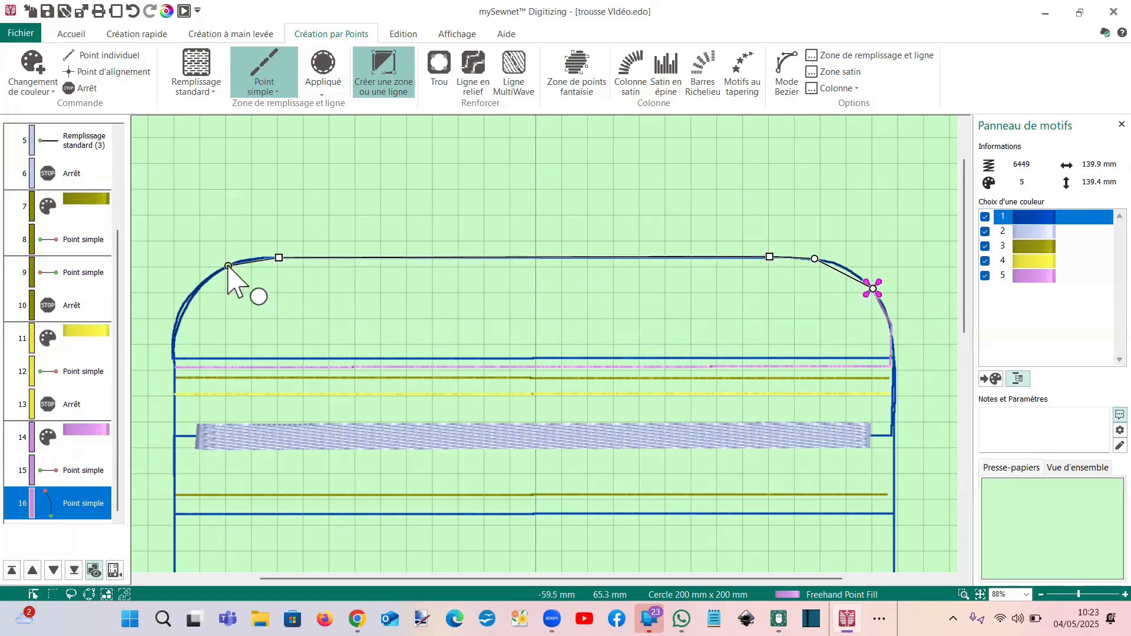
double_click(195, 292)
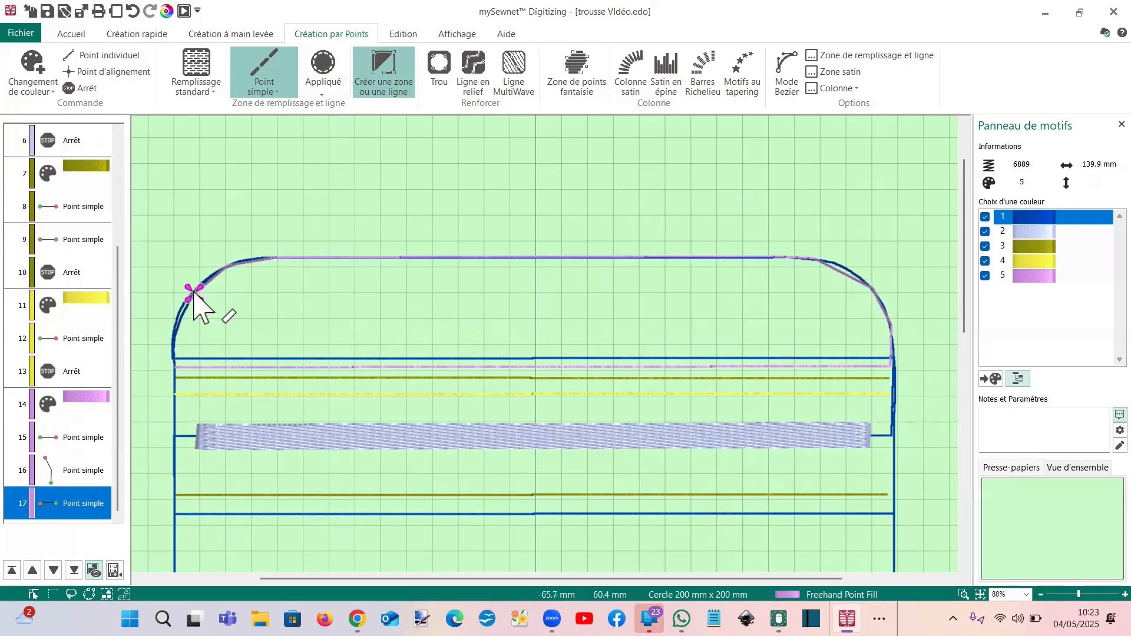
Create a lilac Point simple line down the left corner curve to the left end of the horizontal lilac line
left_click(175, 329)
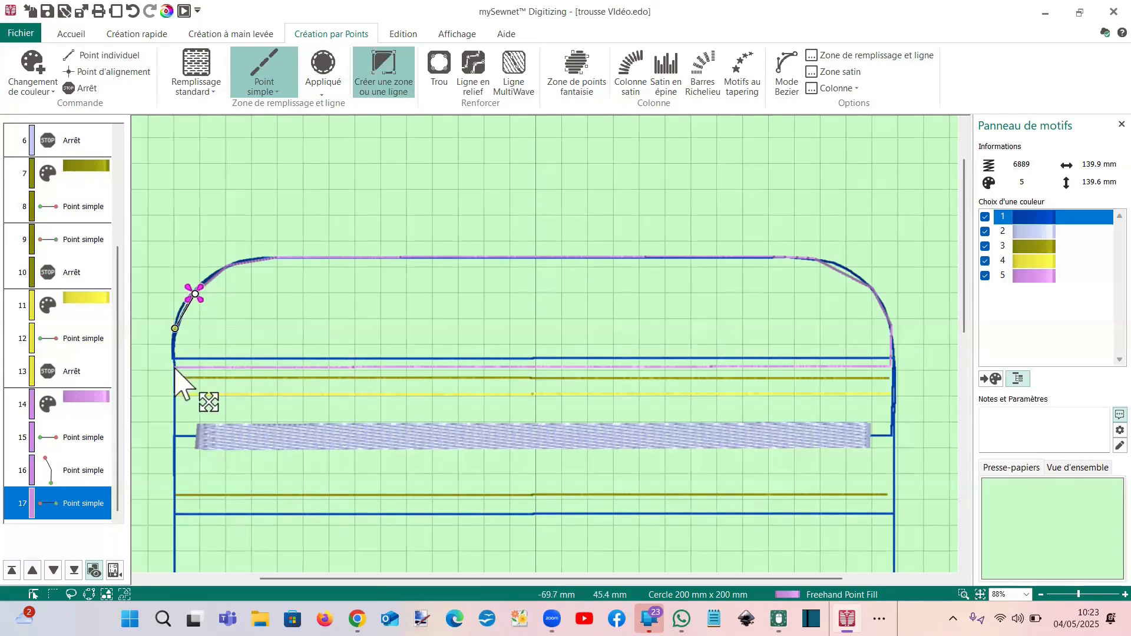
left_click(175, 368)
key("Return")
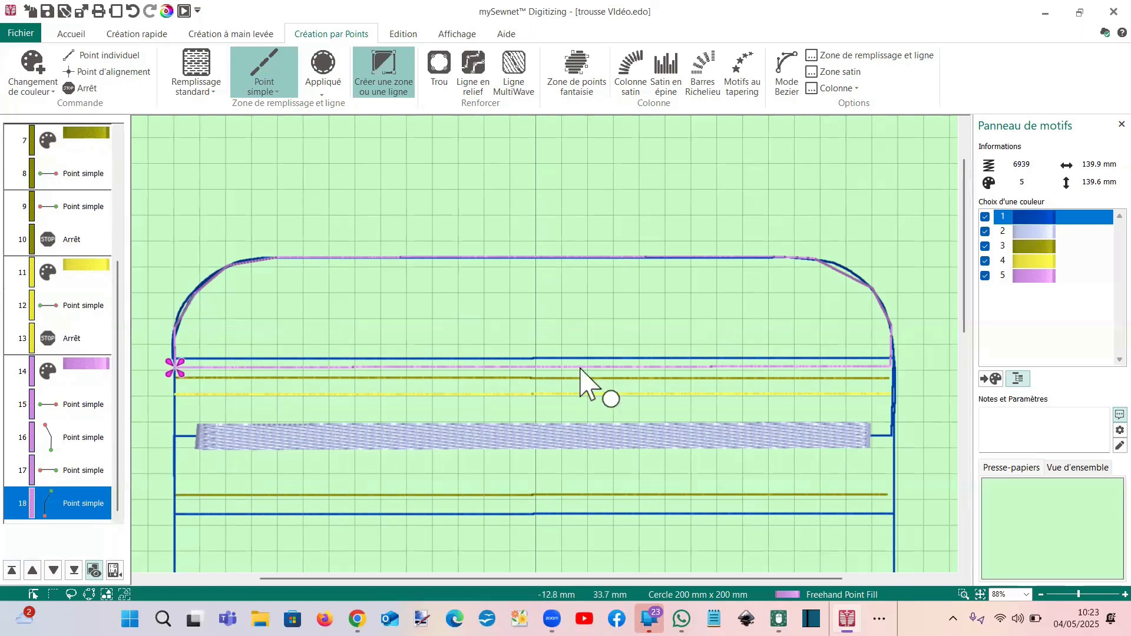
key("Escape")
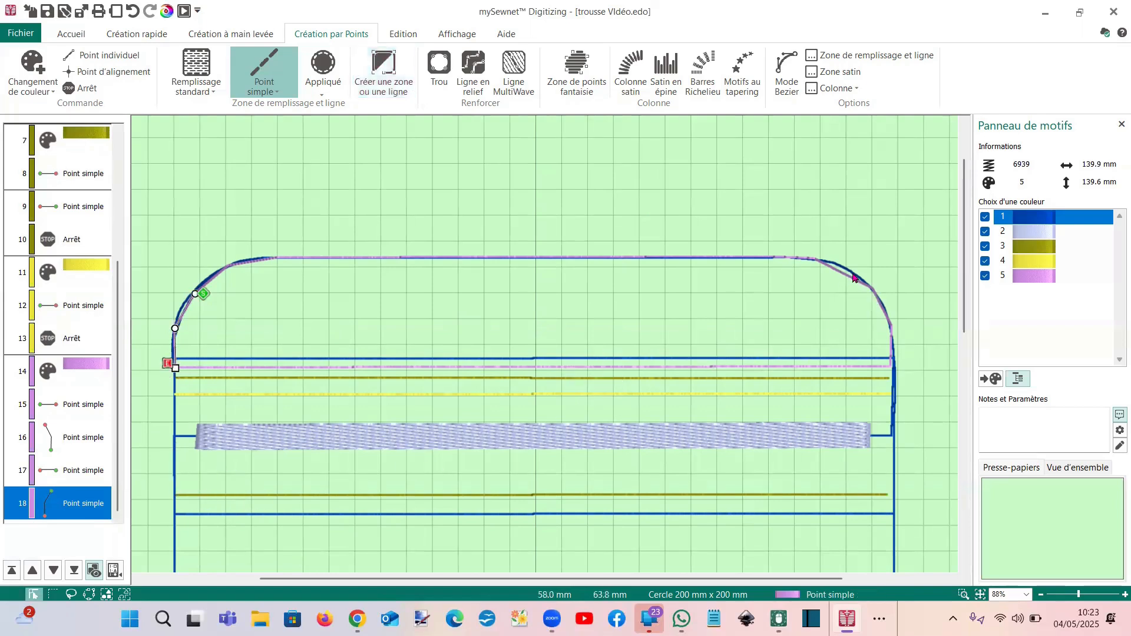
Move the lilac top line's right curve node and left end node closer to the blue outline
left_click(846, 281)
left_click(839, 287)
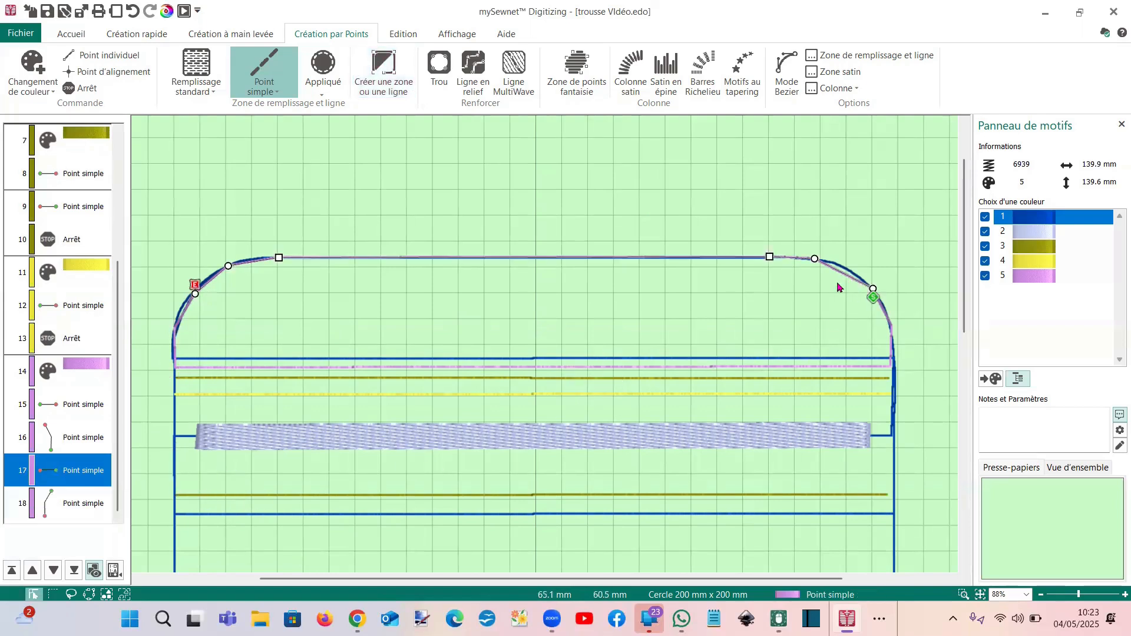
left_click_drag(816, 260, 830, 261)
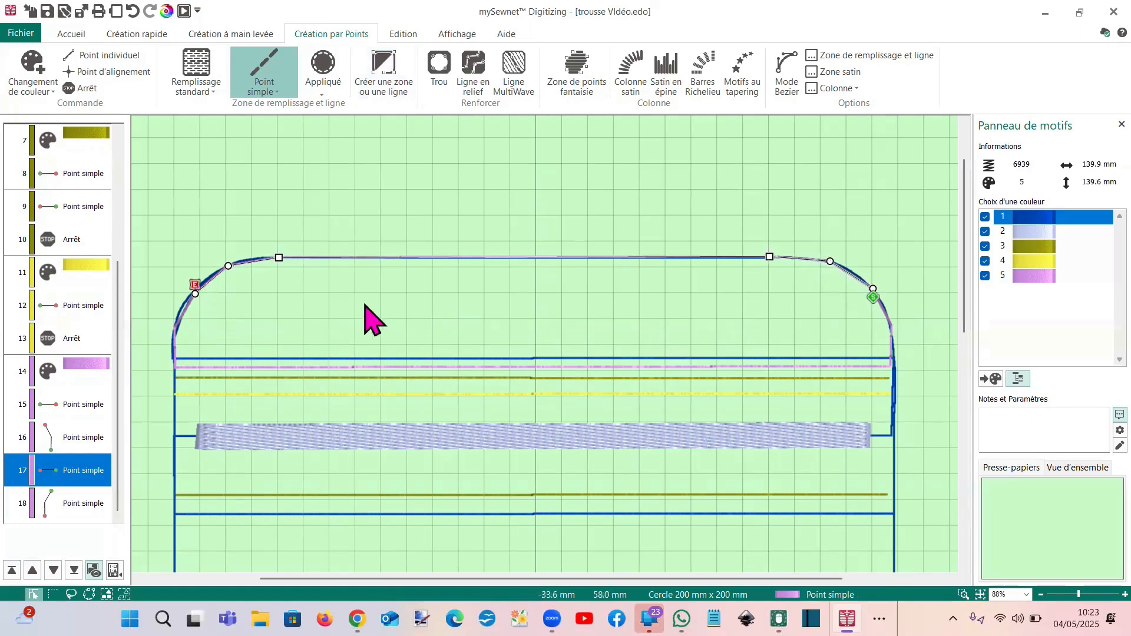
left_click_drag(191, 297, 189, 294)
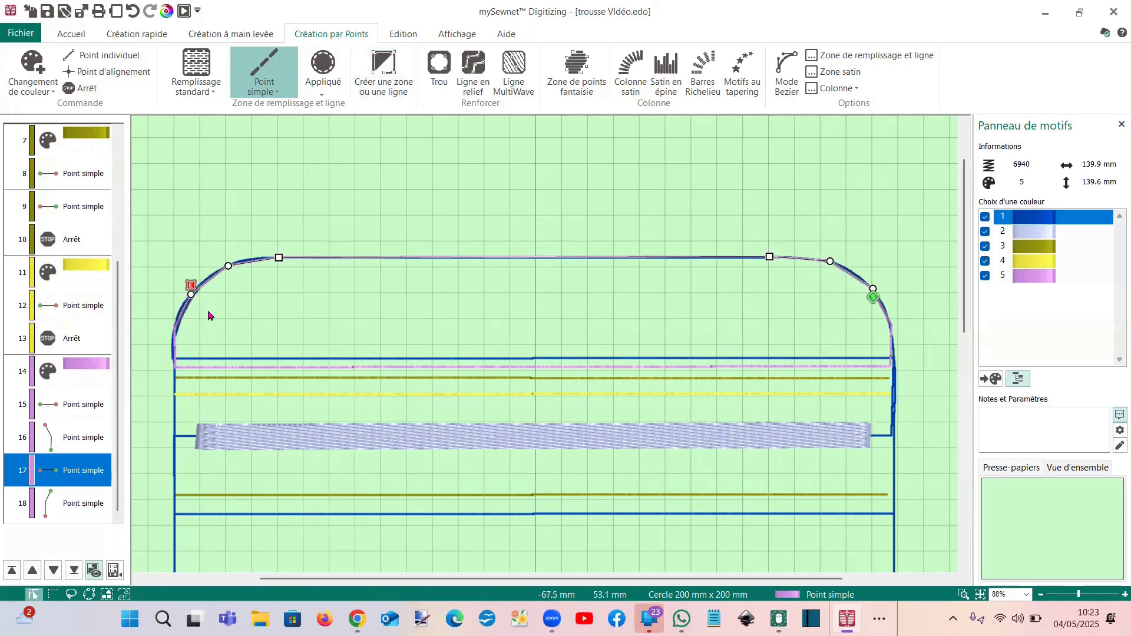
Go through the four lilac Point simple lines in stitch order to check where each one ends
scroll(346, 225, "down", 3)
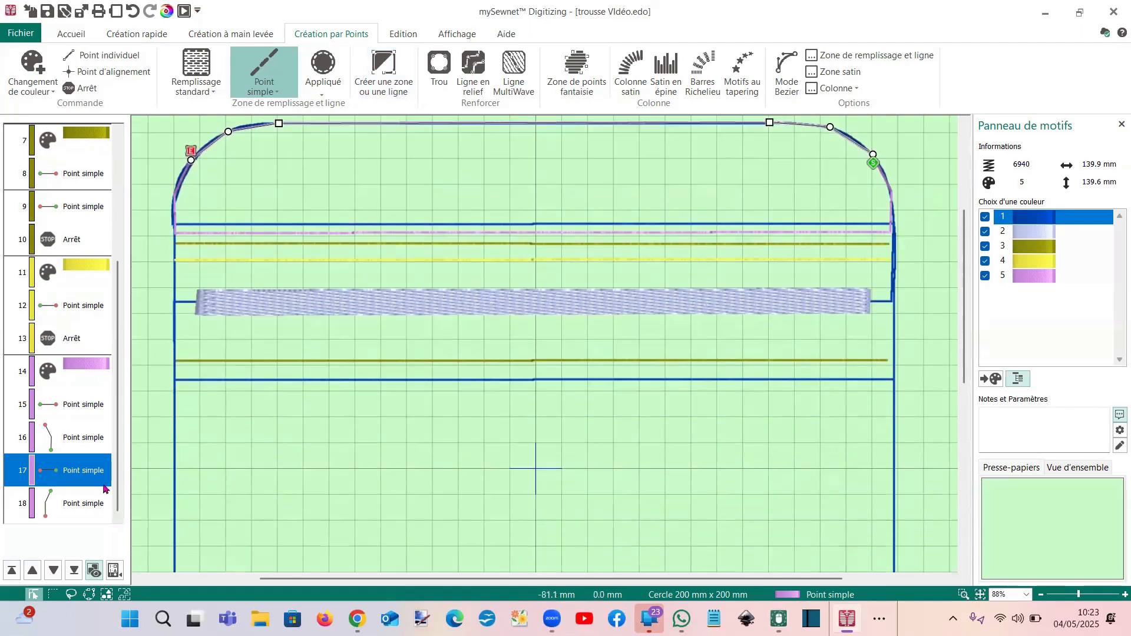
left_click(76, 416)
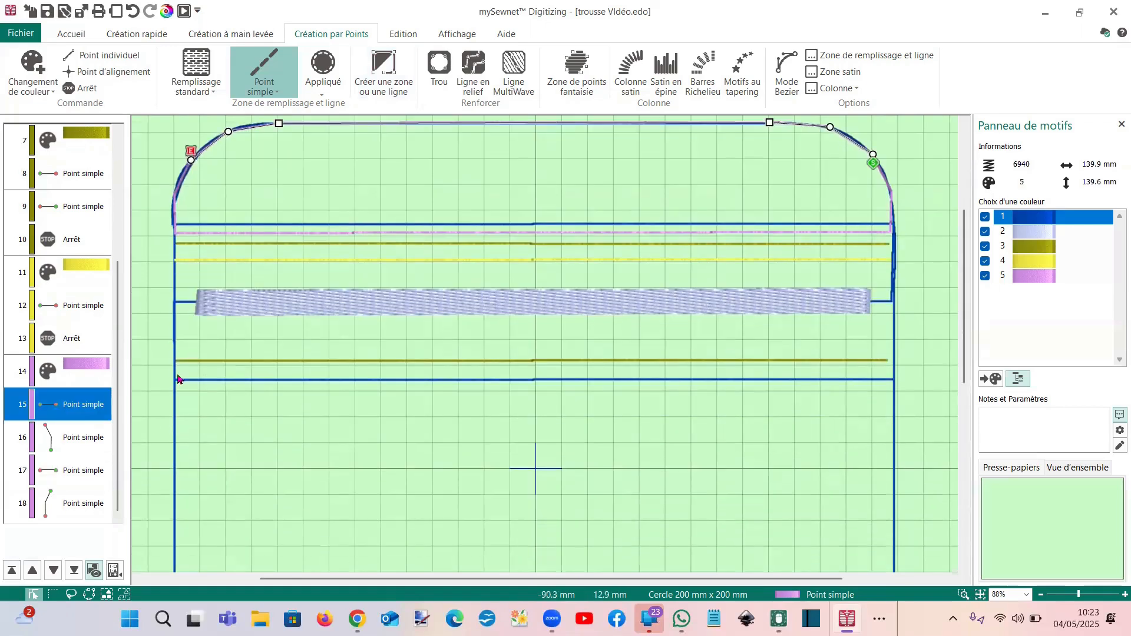
left_click(382, 85)
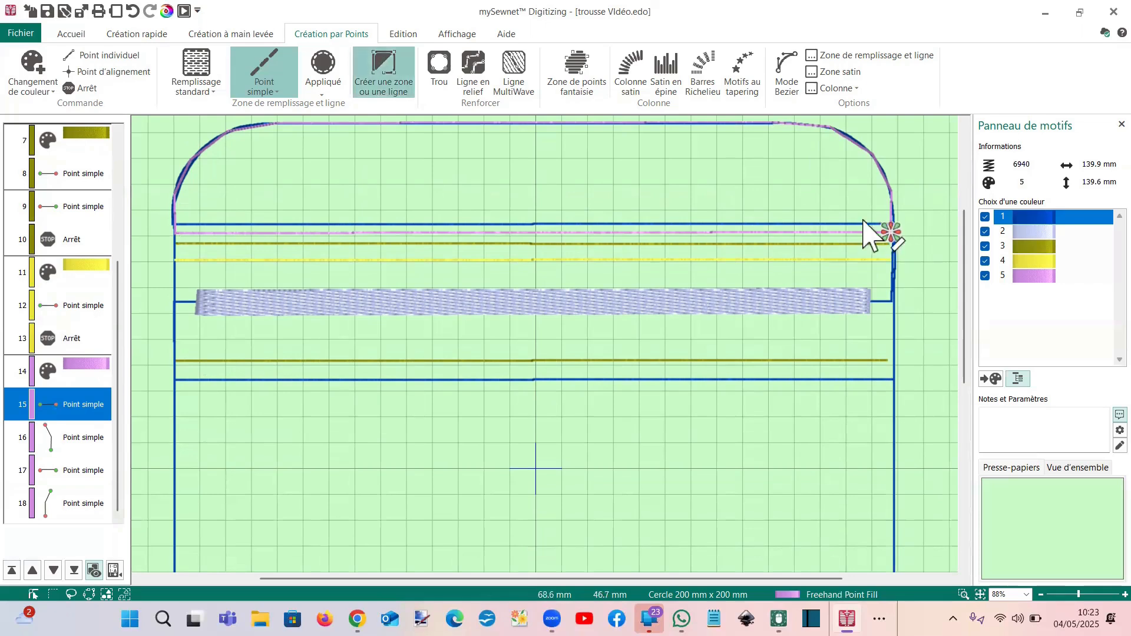
left_click(89, 445)
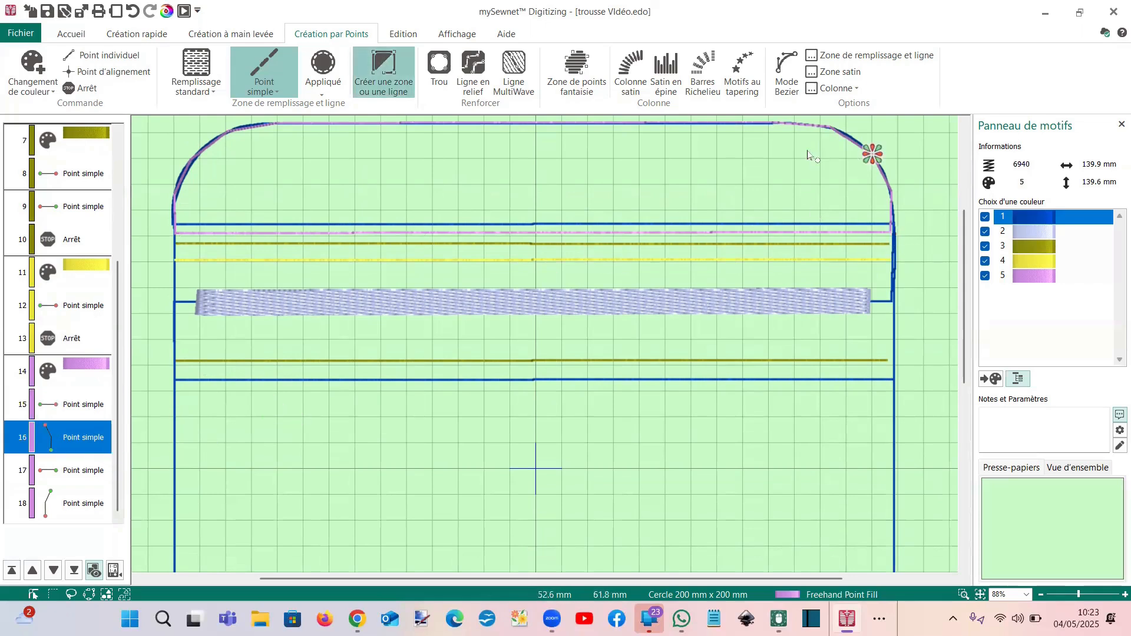
left_click(105, 470)
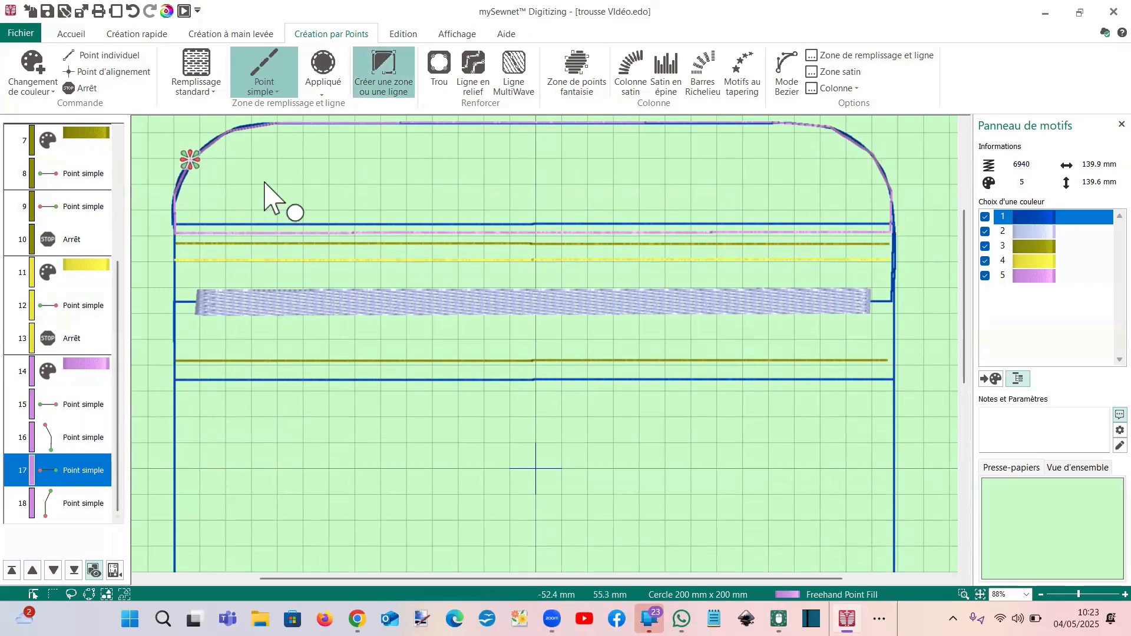
left_click(85, 505)
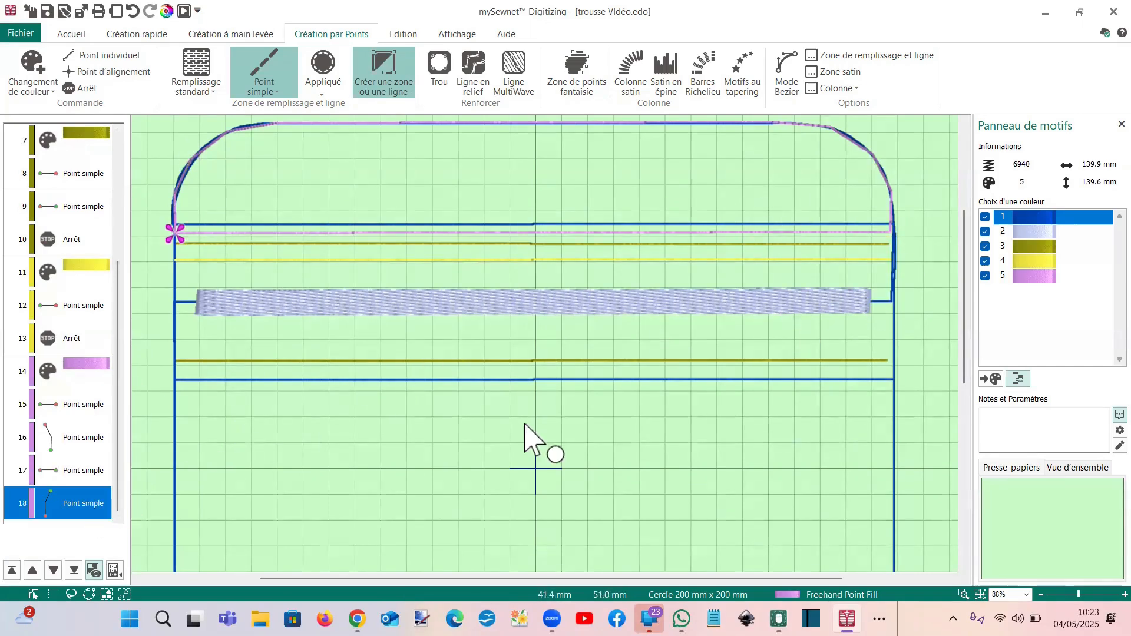
Insert a colour change to bright green after the last lilac line
right_click(59, 510)
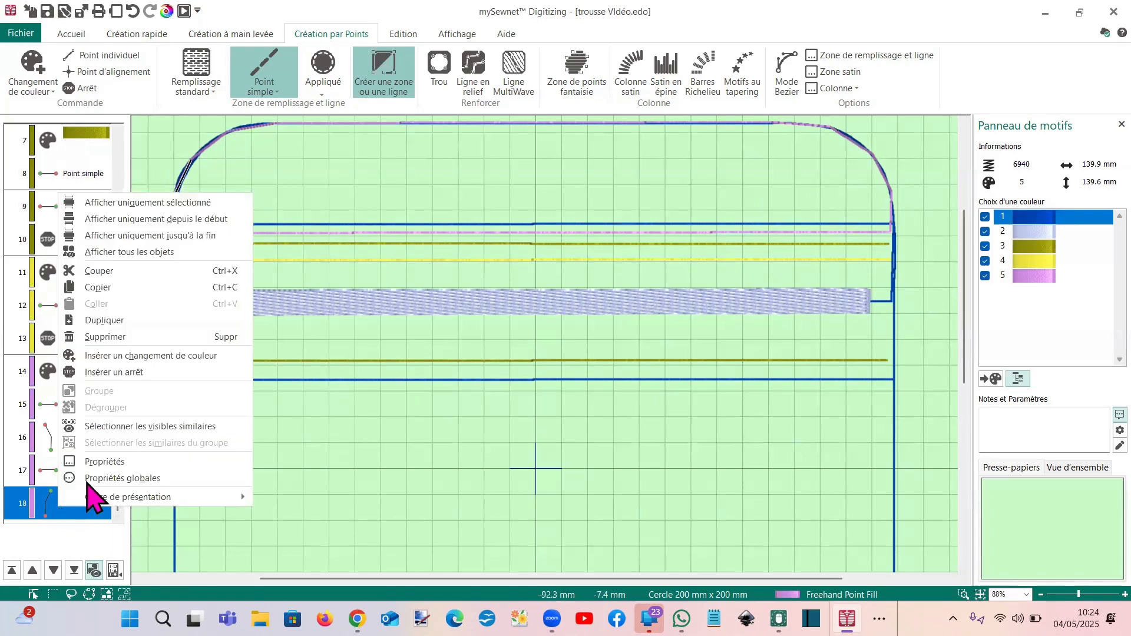
left_click(124, 357)
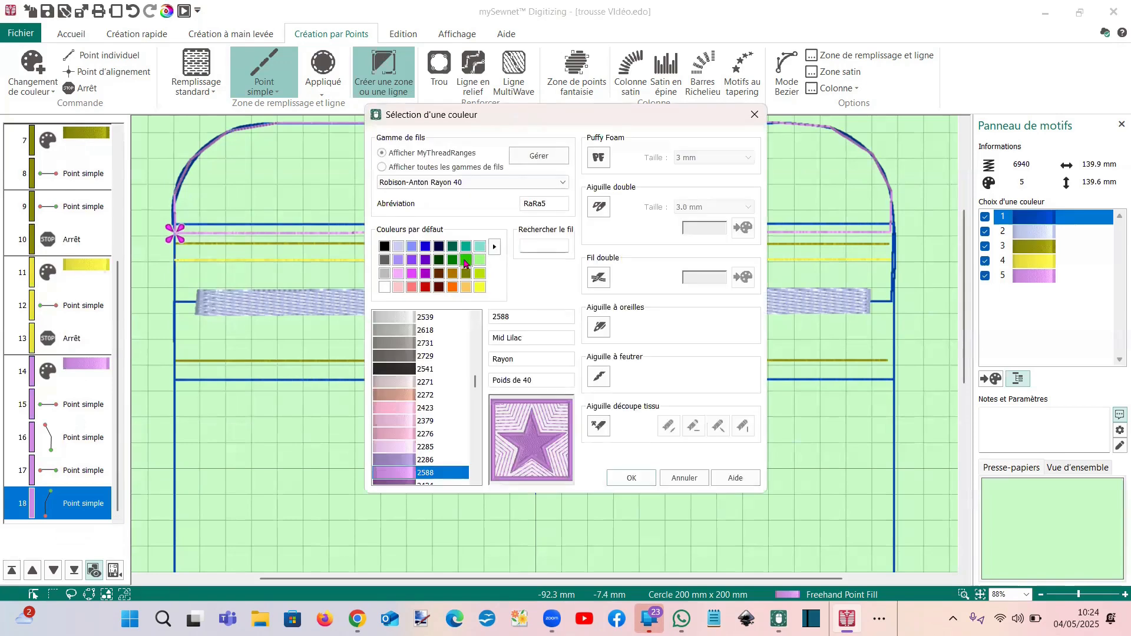
left_click(465, 262)
key("Return")
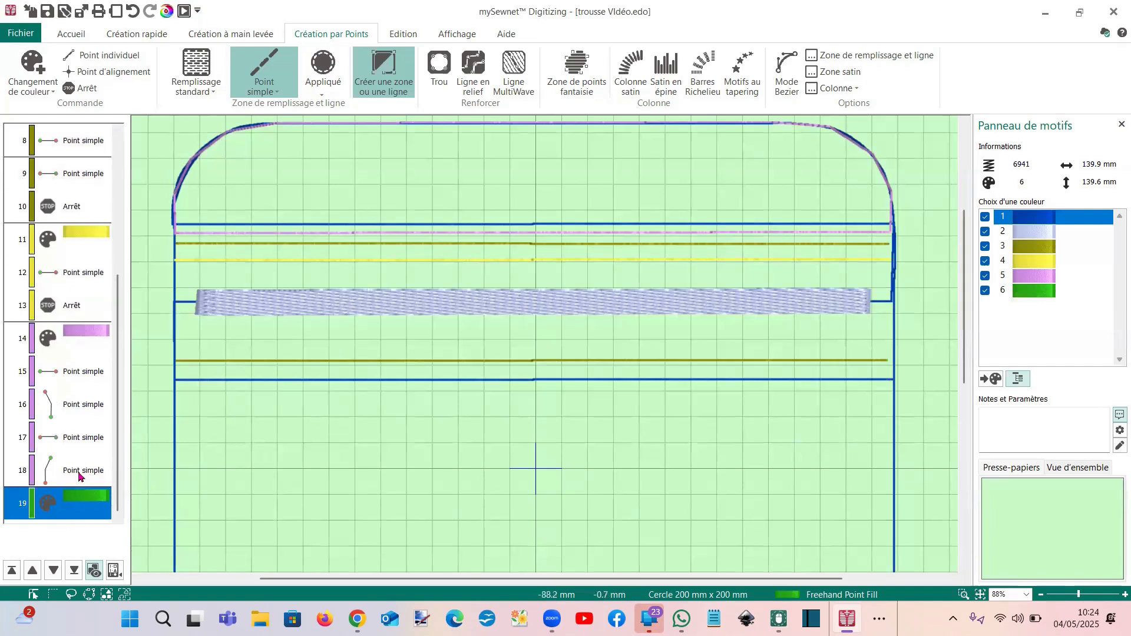
Insert a stop between the last lilac line and the green colour change, with the remark "poser le bas de la trousse"
right_click(80, 474)
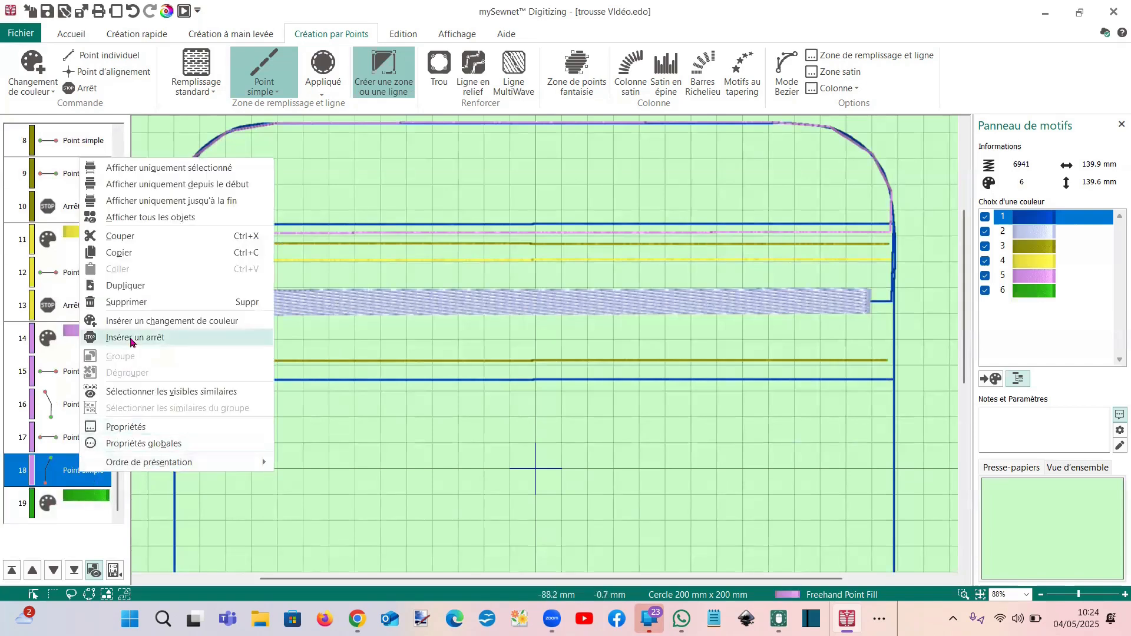
left_click(135, 337)
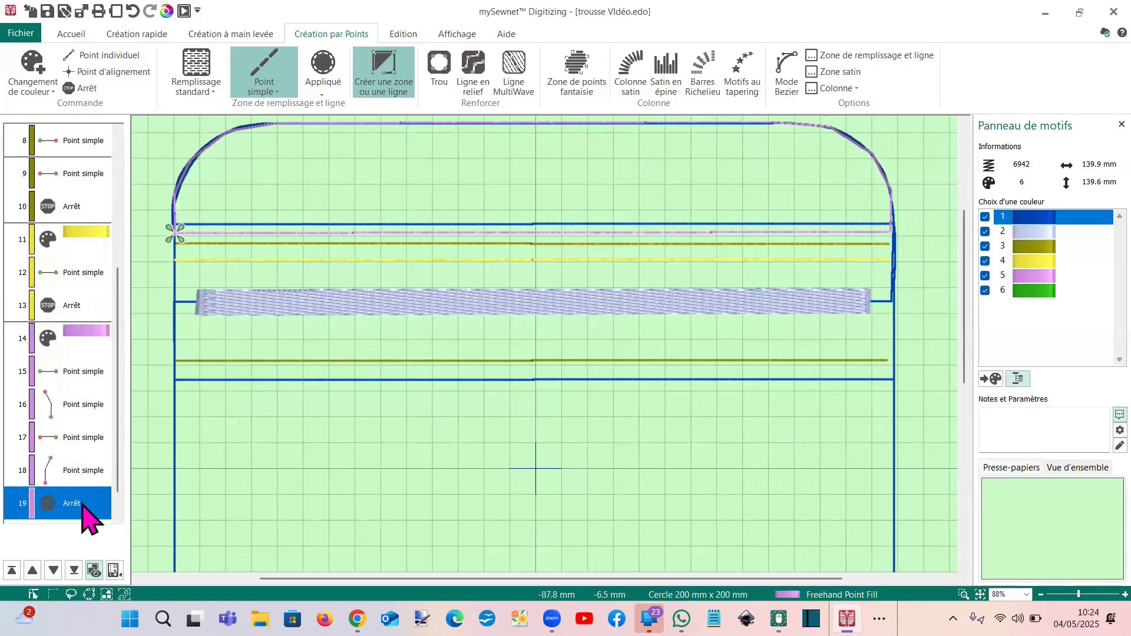
right_click(86, 506)
left_click(135, 457)
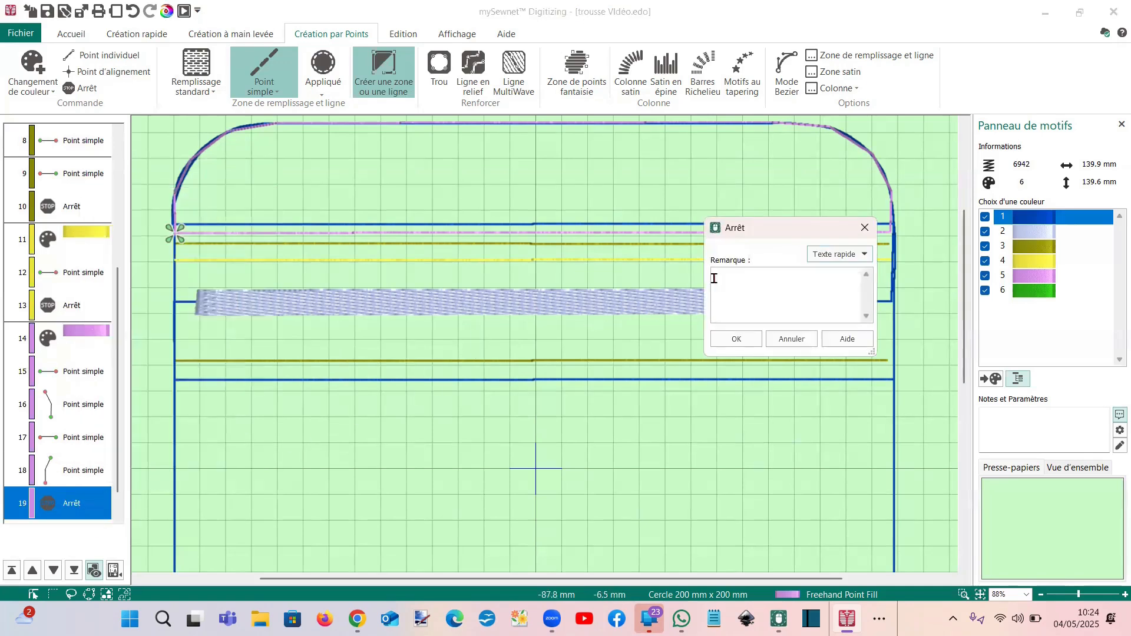
type("poser le bas de la trousse")
left_click(728, 338)
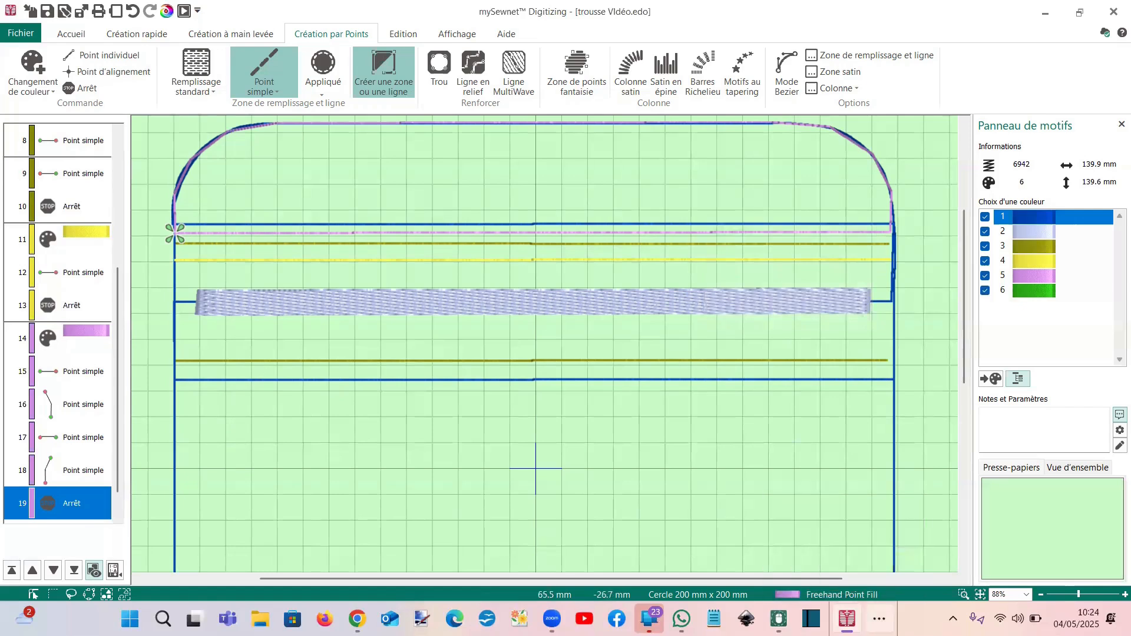
Switch to the OpenOffice Writer tutorial to review the zipper's upper and lower edges in section B, and return to mySewnet Digitizing
left_click(878, 618)
left_click(930, 573)
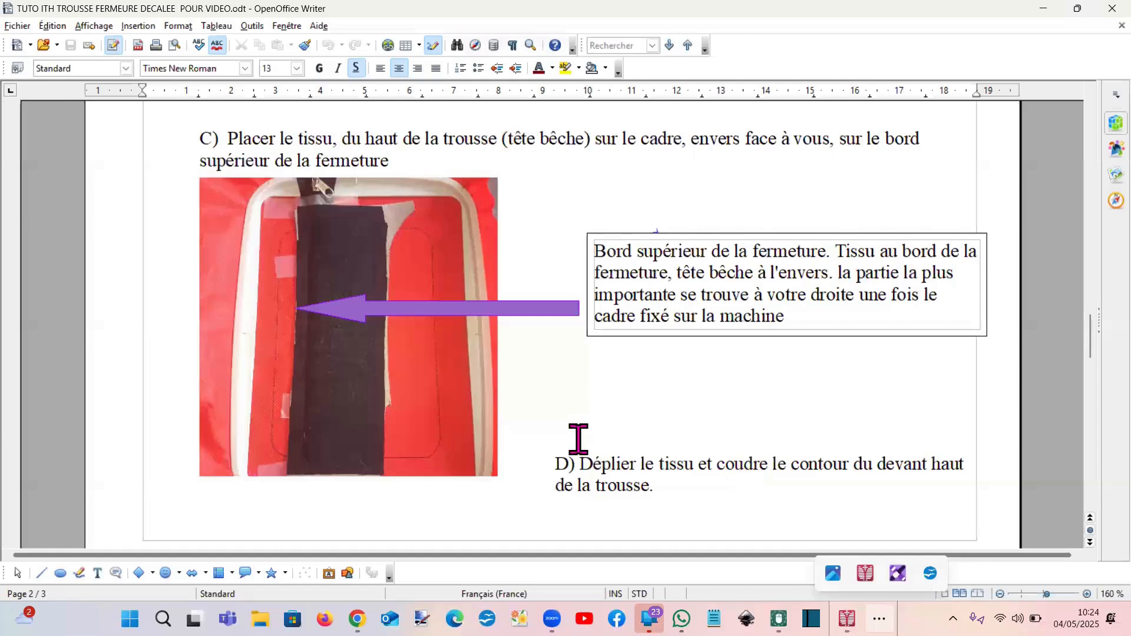
scroll(488, 284, "up", 5)
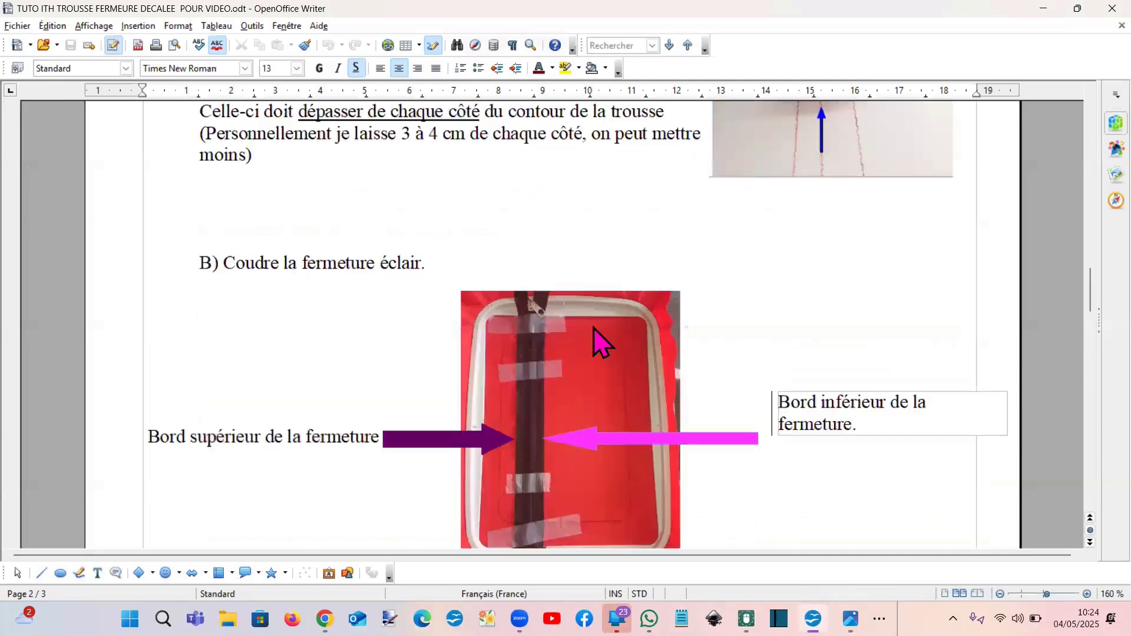
scroll(548, 359, "up", 3)
scroll(547, 349, "down", 4)
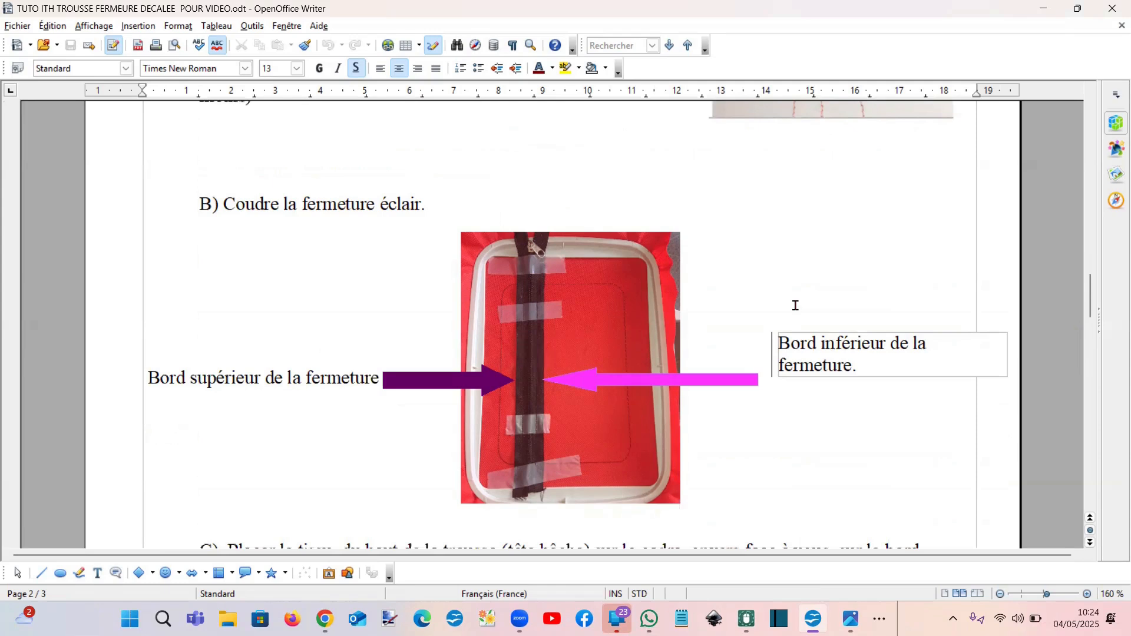
left_click(879, 619)
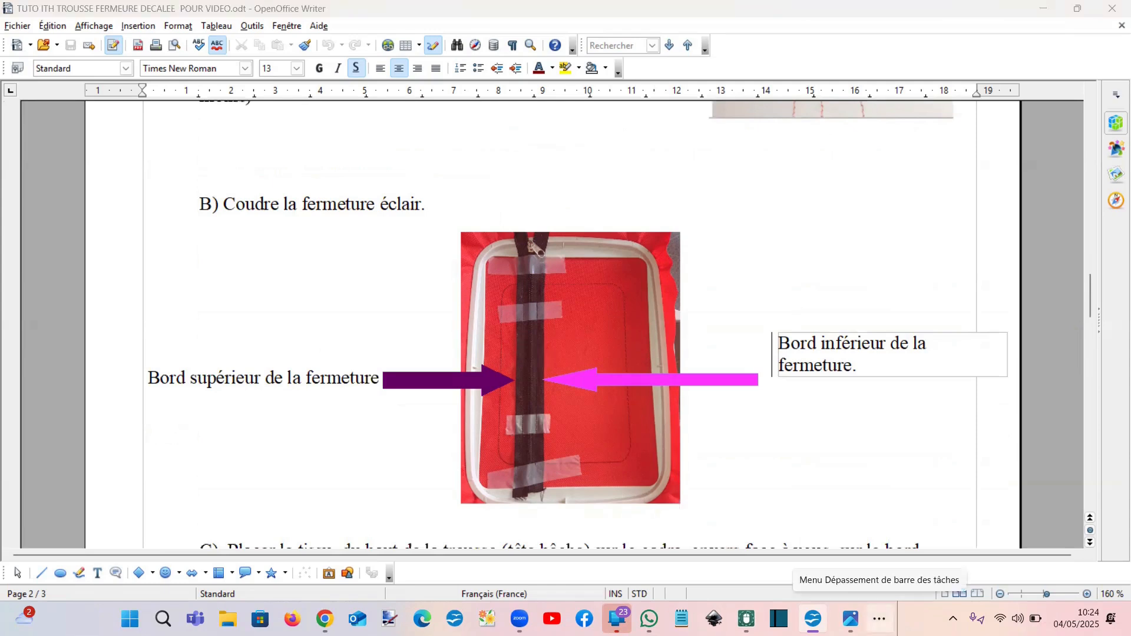
left_click(866, 567)
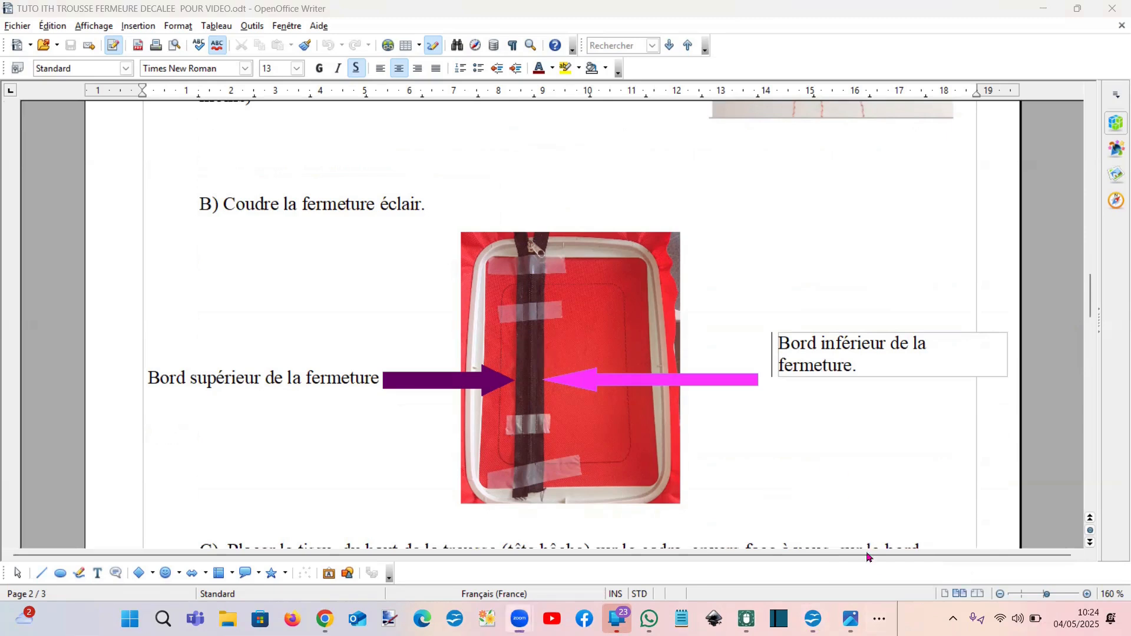
left_click(879, 618)
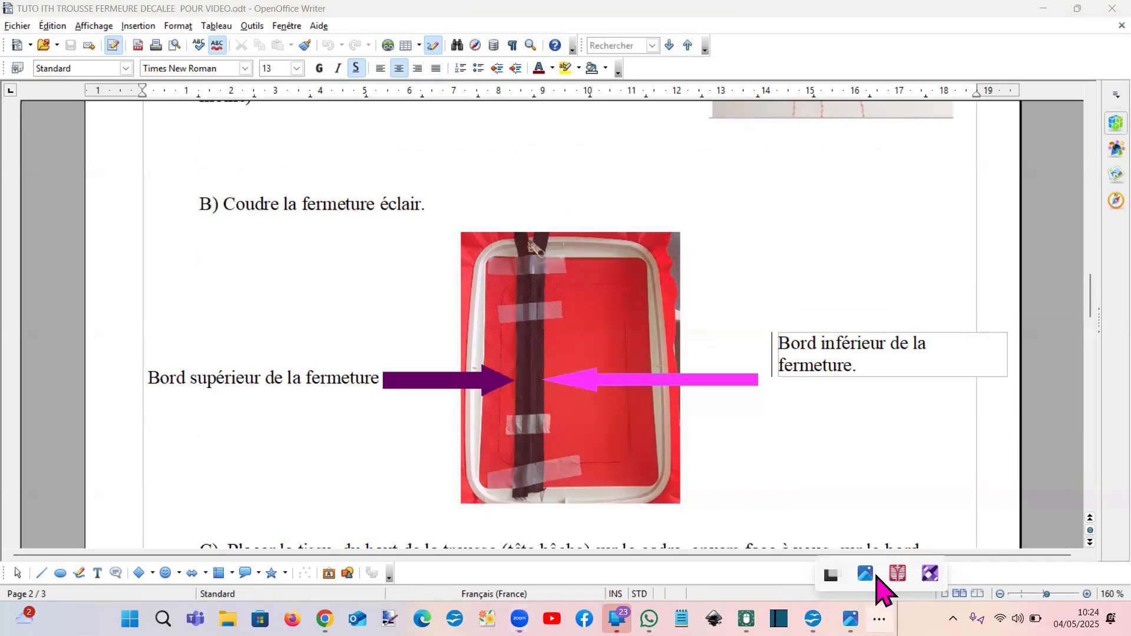
left_click(897, 573)
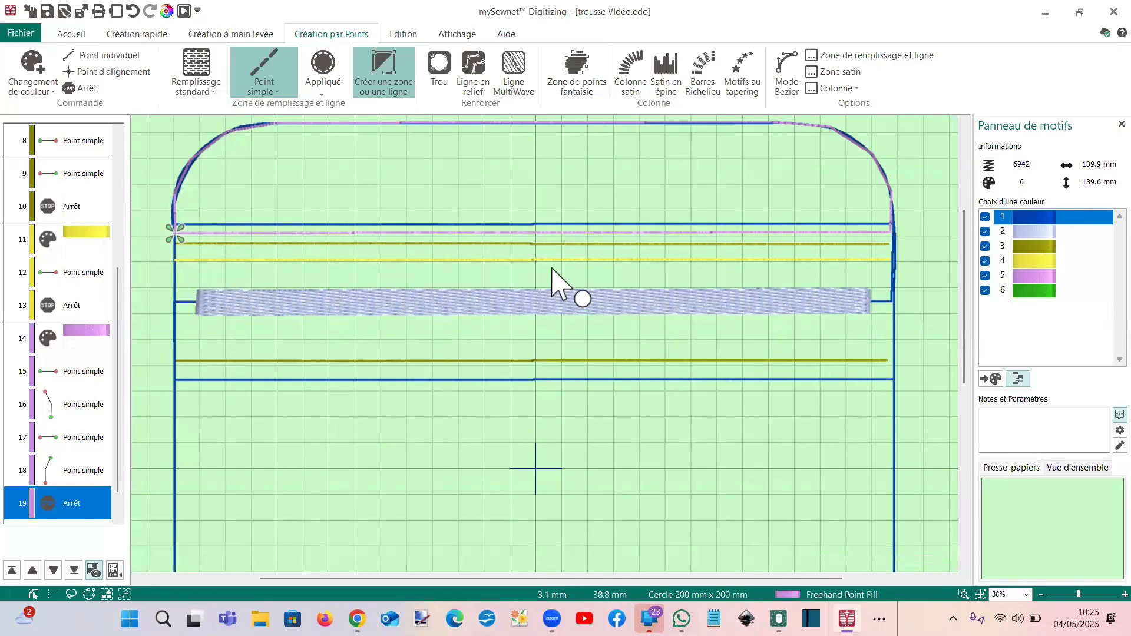
scroll(447, 345, "down", 1)
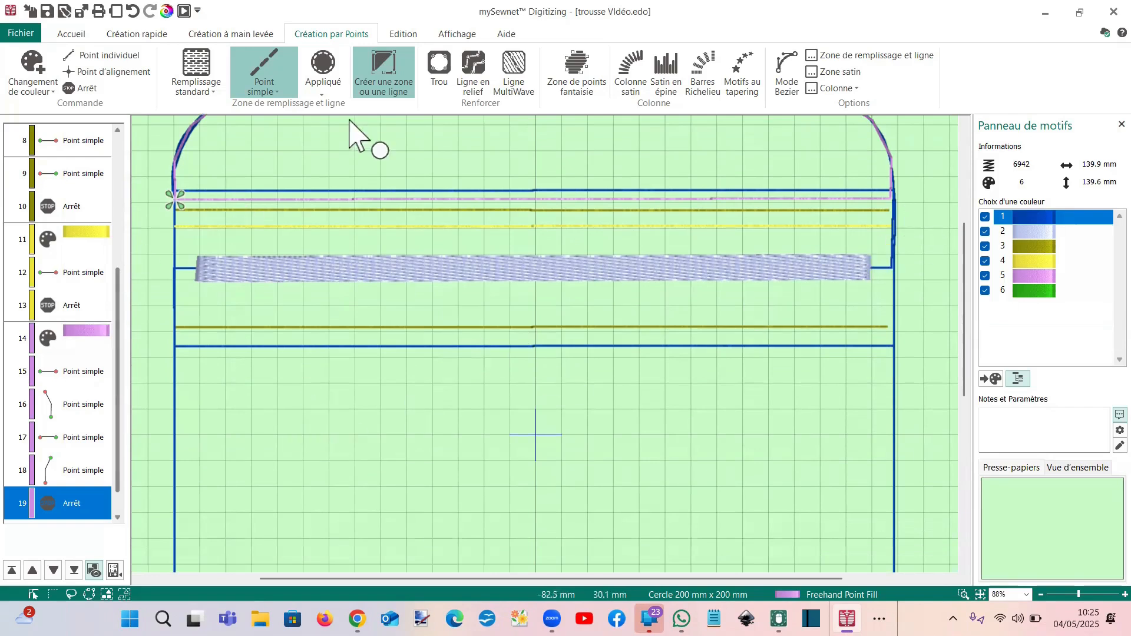
Measure the gap from the yellow line to the zipper fill's upper edge, and from the lower olive line to its lower edge
left_click(458, 34)
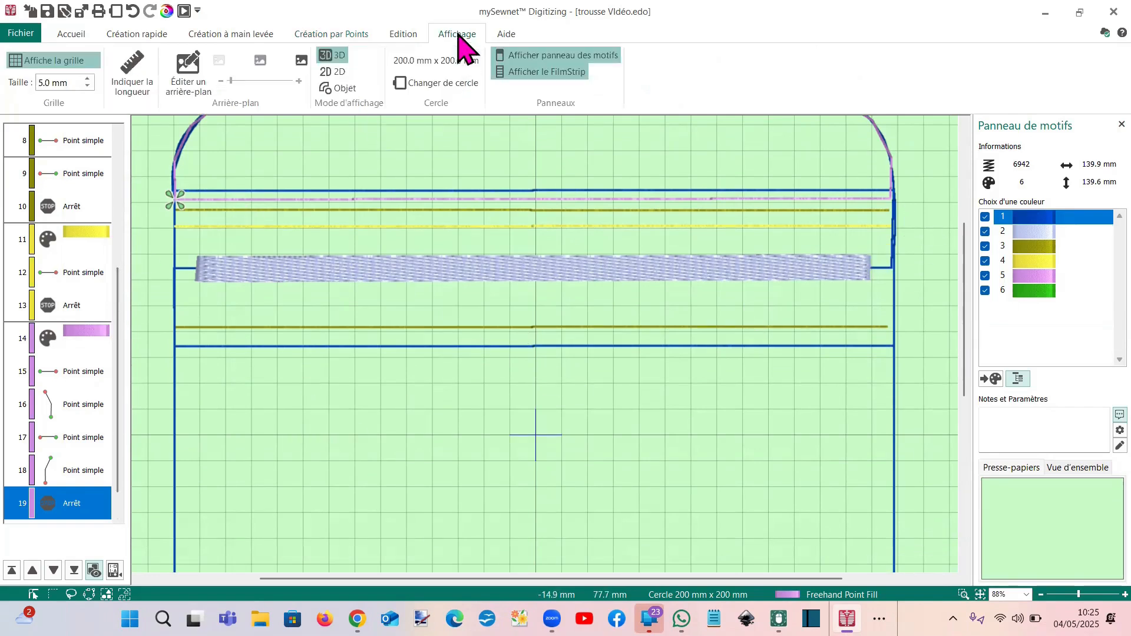
left_click(142, 75)
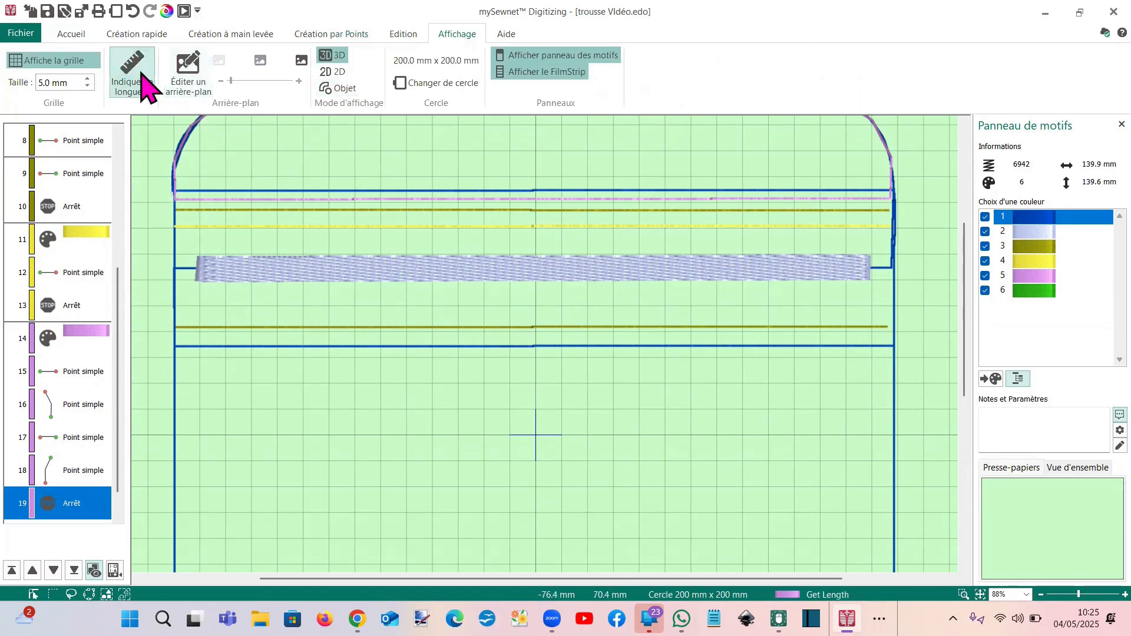
left_click_drag(276, 226, 277, 255)
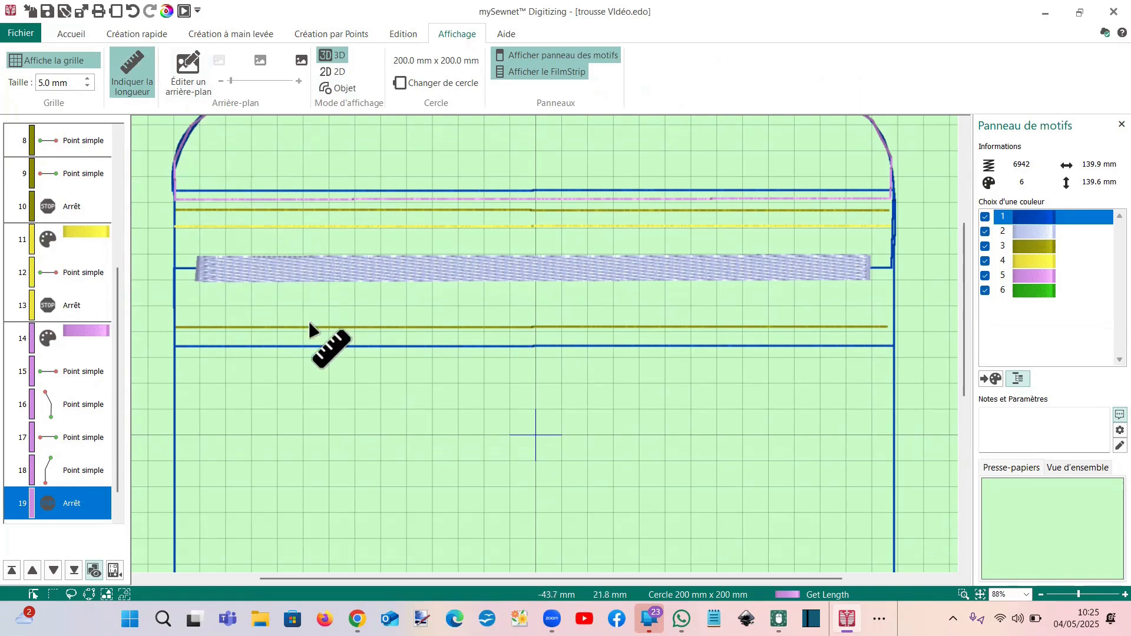
left_click_drag(310, 325, 311, 282)
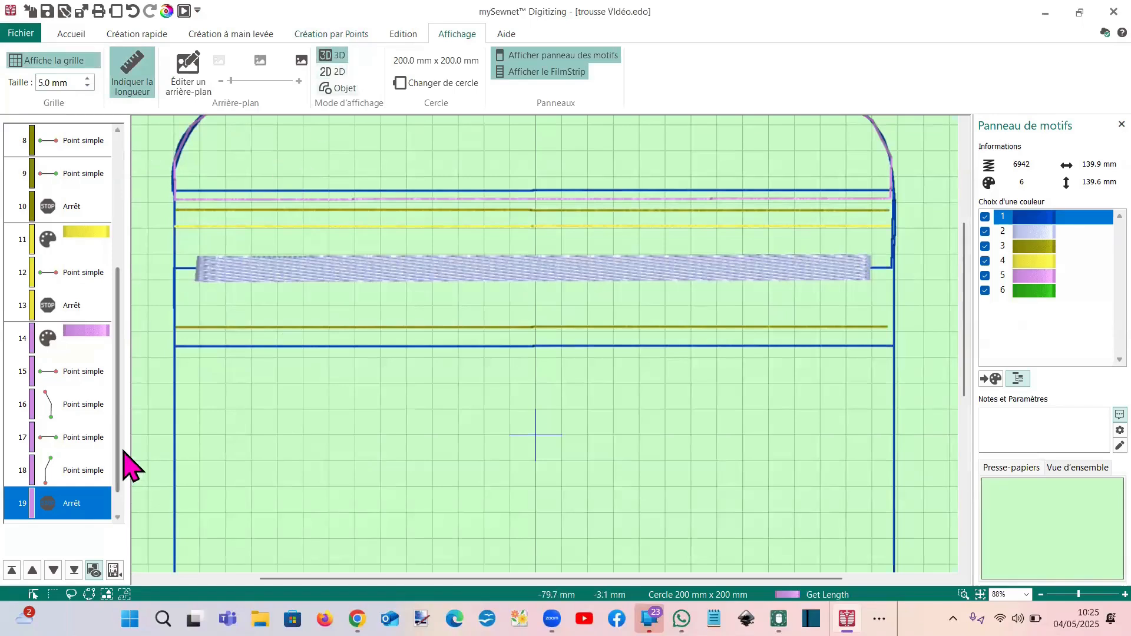
Draw a green Point simple line across the pouch's full width, between the zipper fill and the lower olive line
scroll(120, 490, "down", 1)
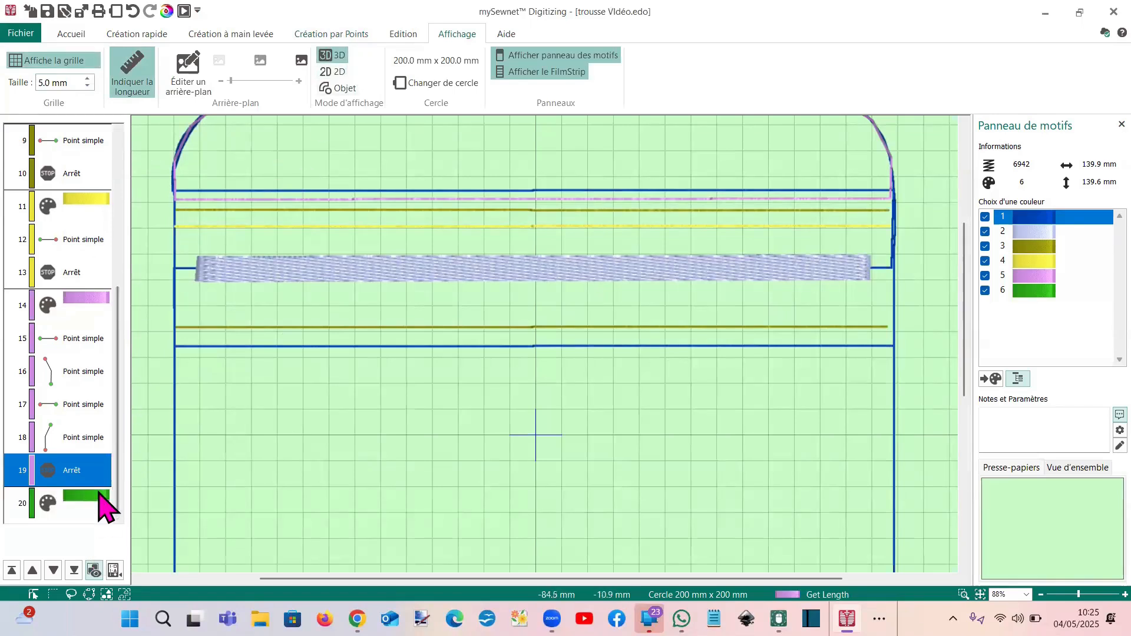
left_click(105, 504)
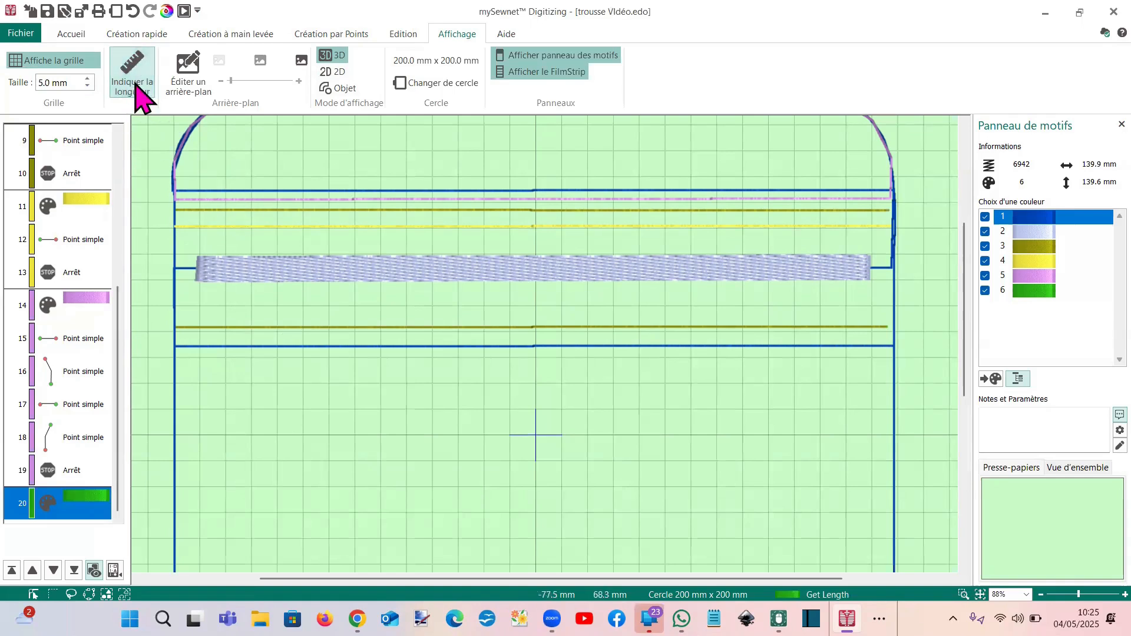
left_click(352, 36)
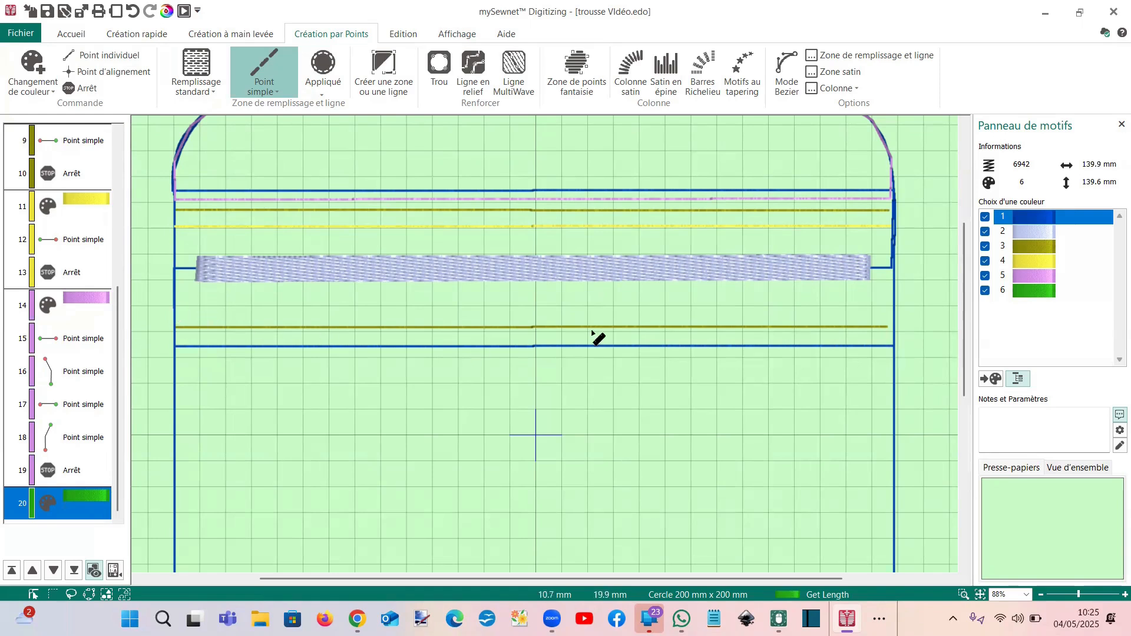
left_click(403, 94)
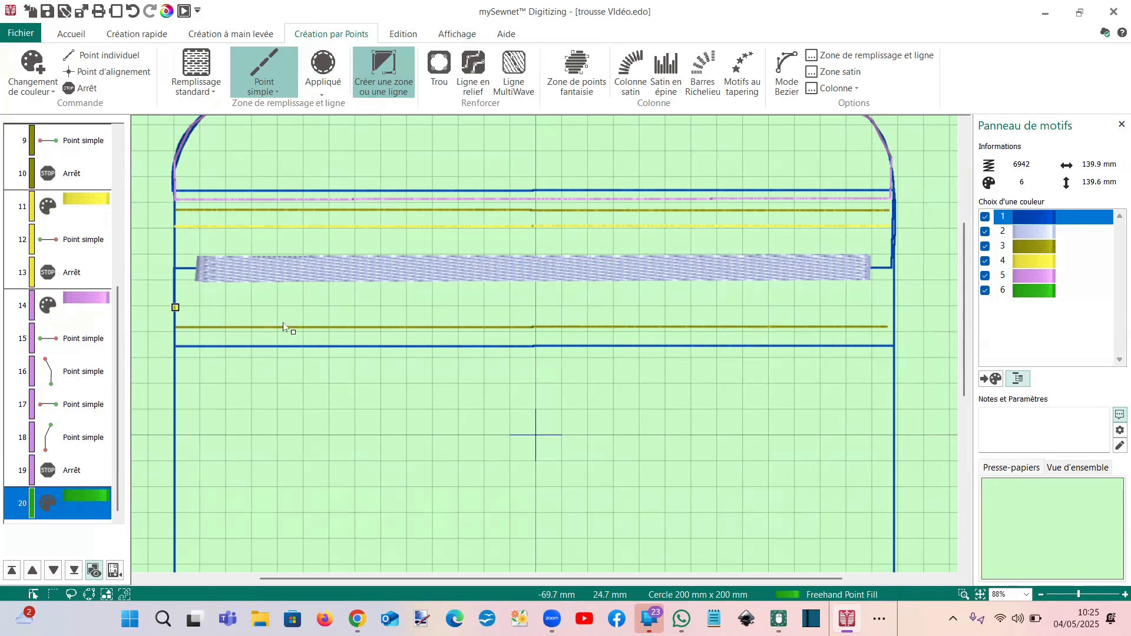
left_click(894, 305)
key("Return")
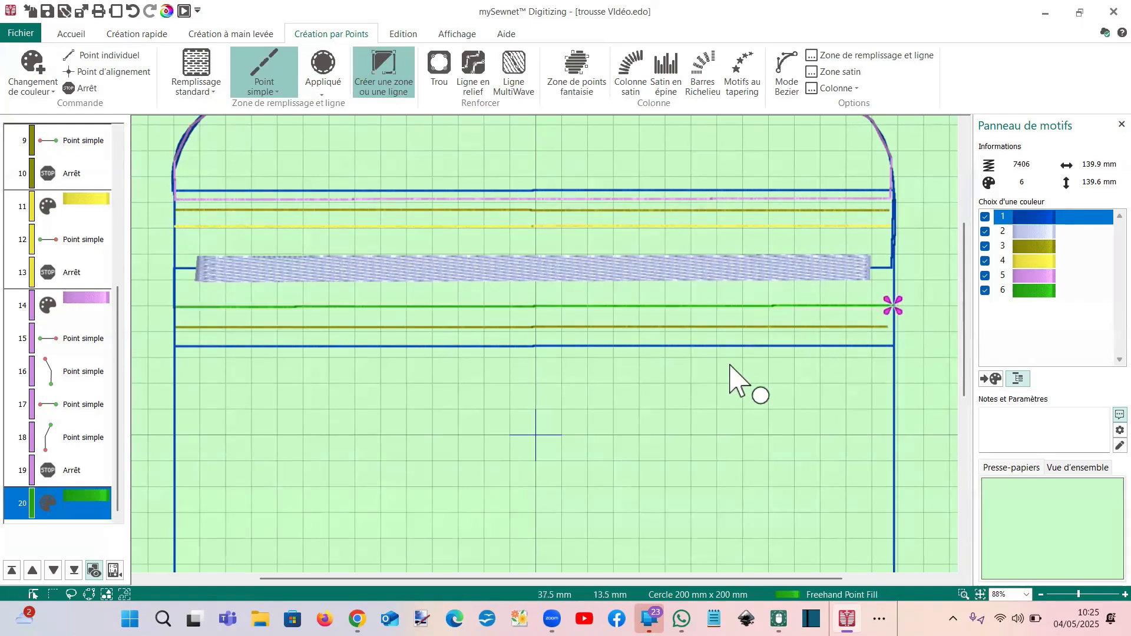
Insert a colour change to orange after the green Point simple line
scroll(732, 377, "down", 3)
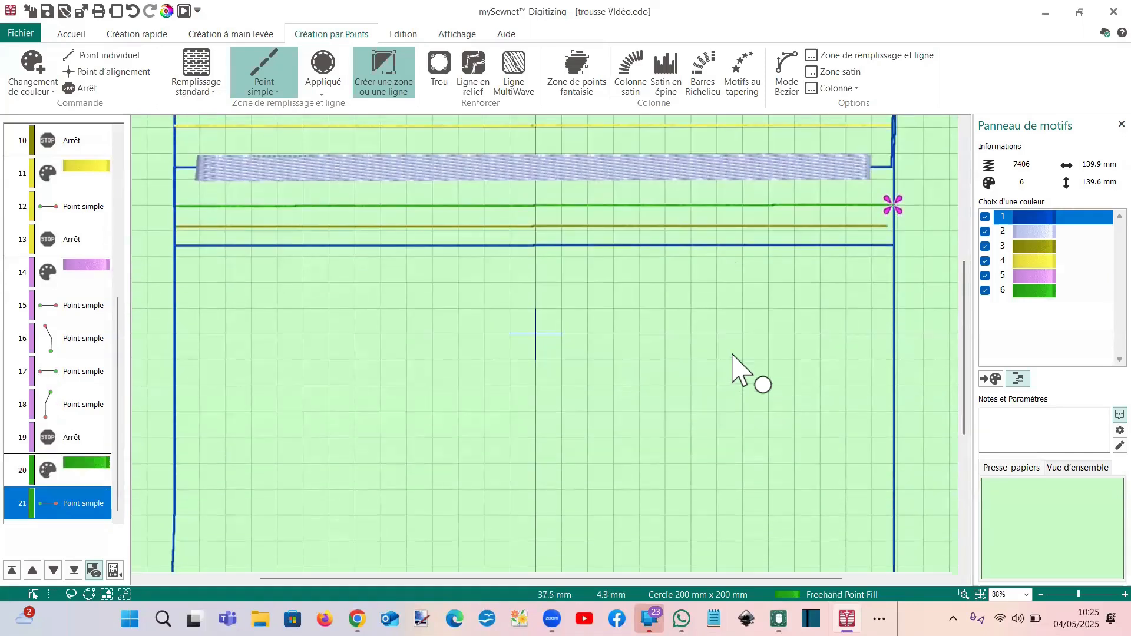
scroll(727, 335, "down", 2)
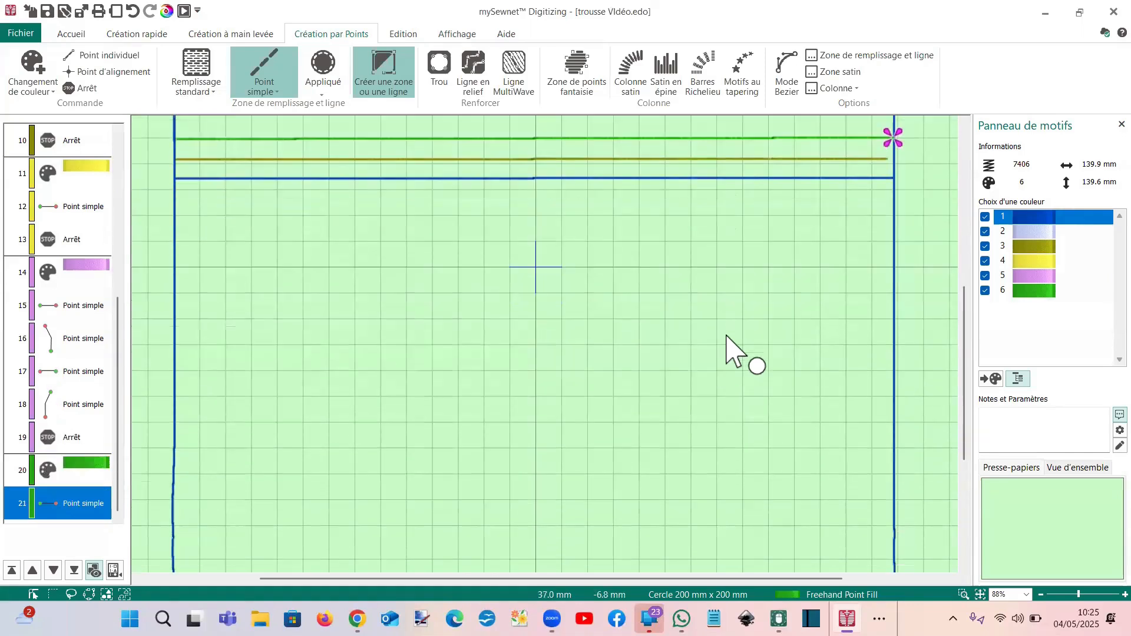
right_click(74, 504)
left_click(137, 353)
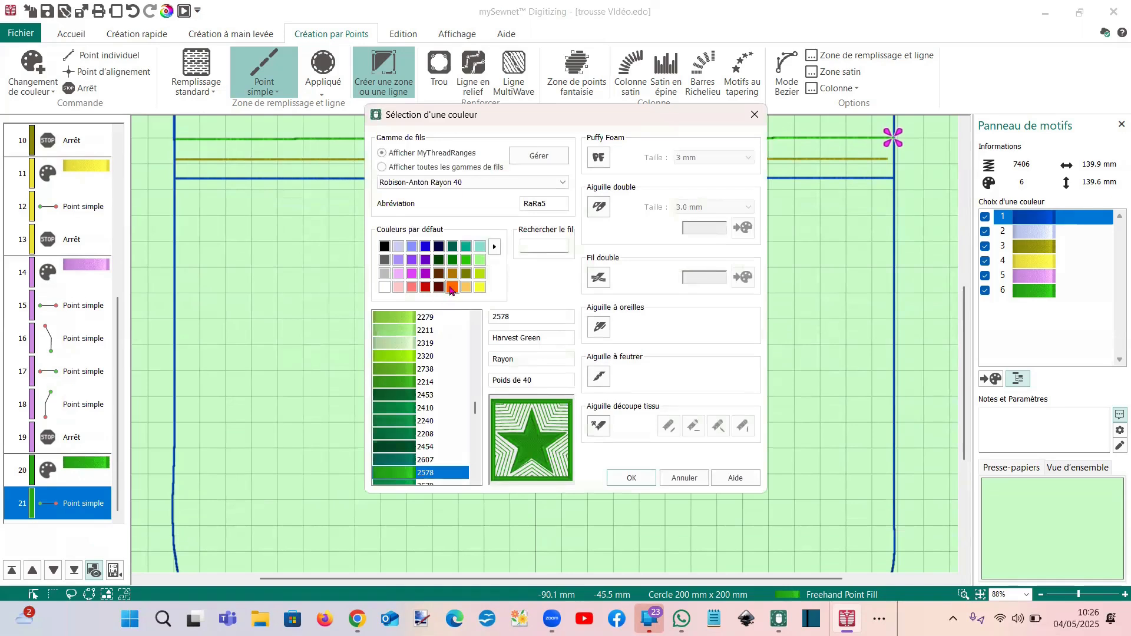
left_click(452, 287)
left_click(631, 477)
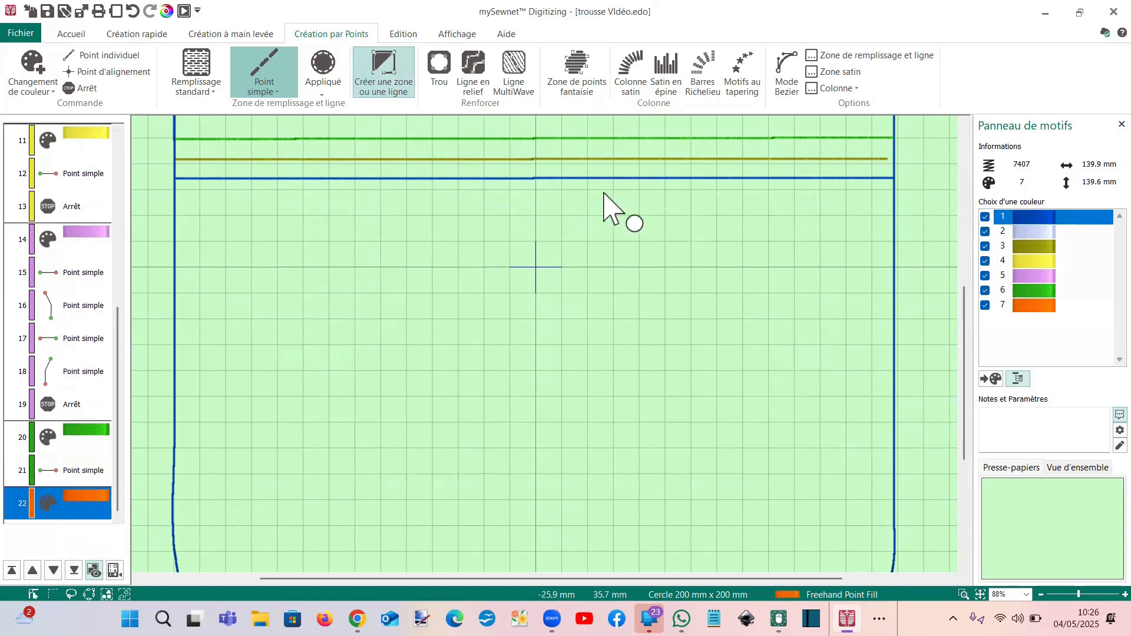
Draw an orange Point simple line from the pouch's right edge to its left edge, between the lower olive and blue lines
scroll(891, 242, "up", 2)
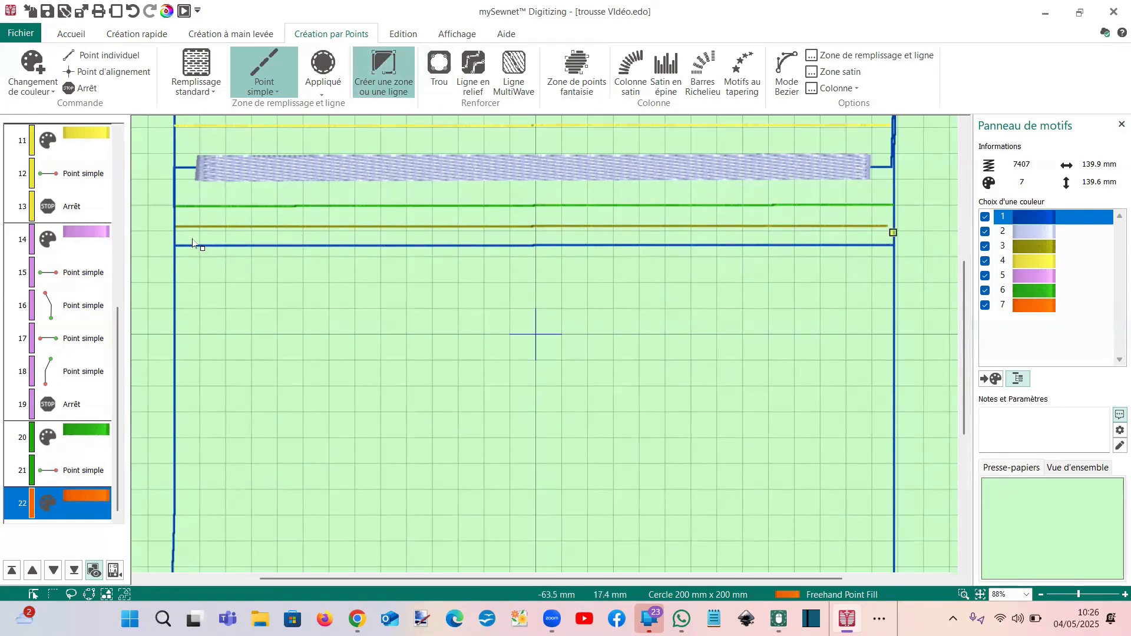
left_click(174, 236)
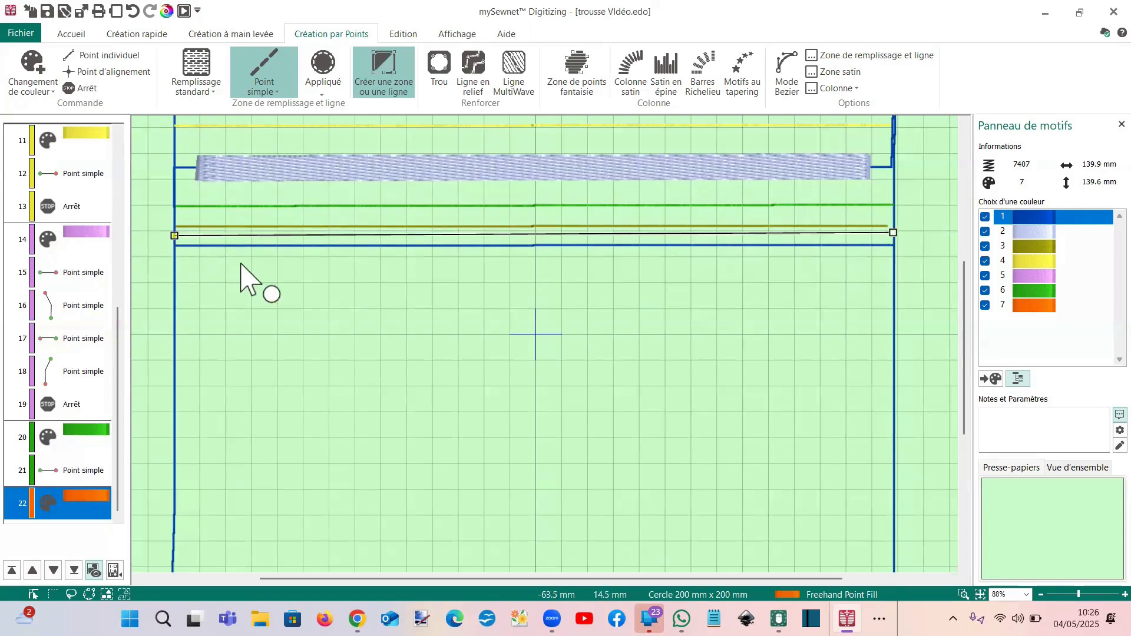
key("Return")
scroll(259, 282, "up", 3)
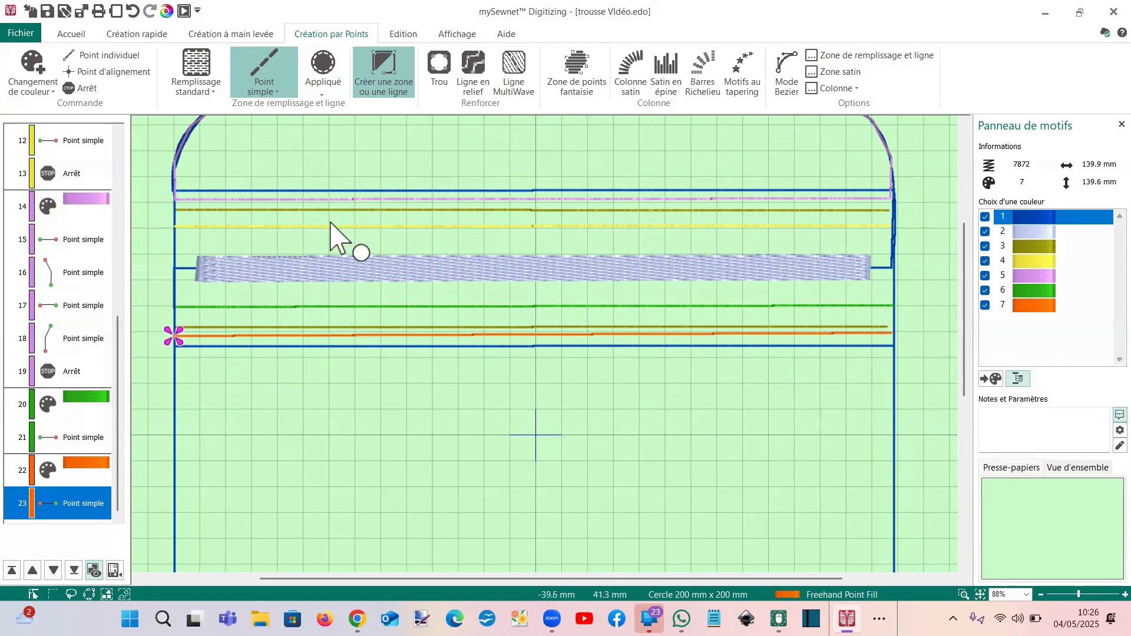
scroll(331, 232, "down", 4)
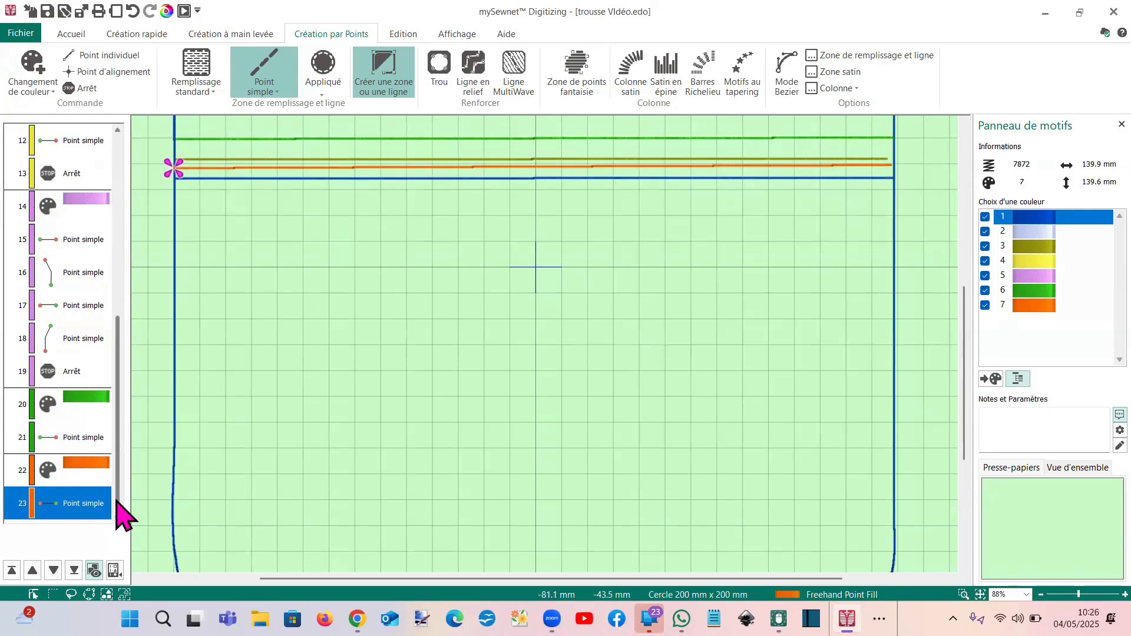
left_click(81, 447)
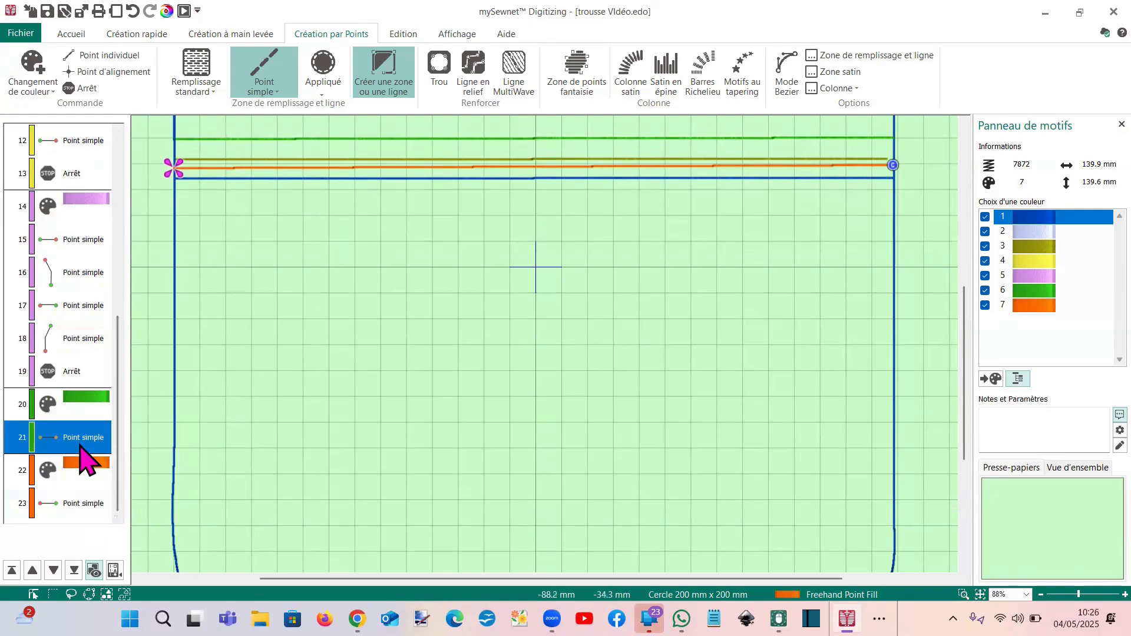
right_click(80, 447)
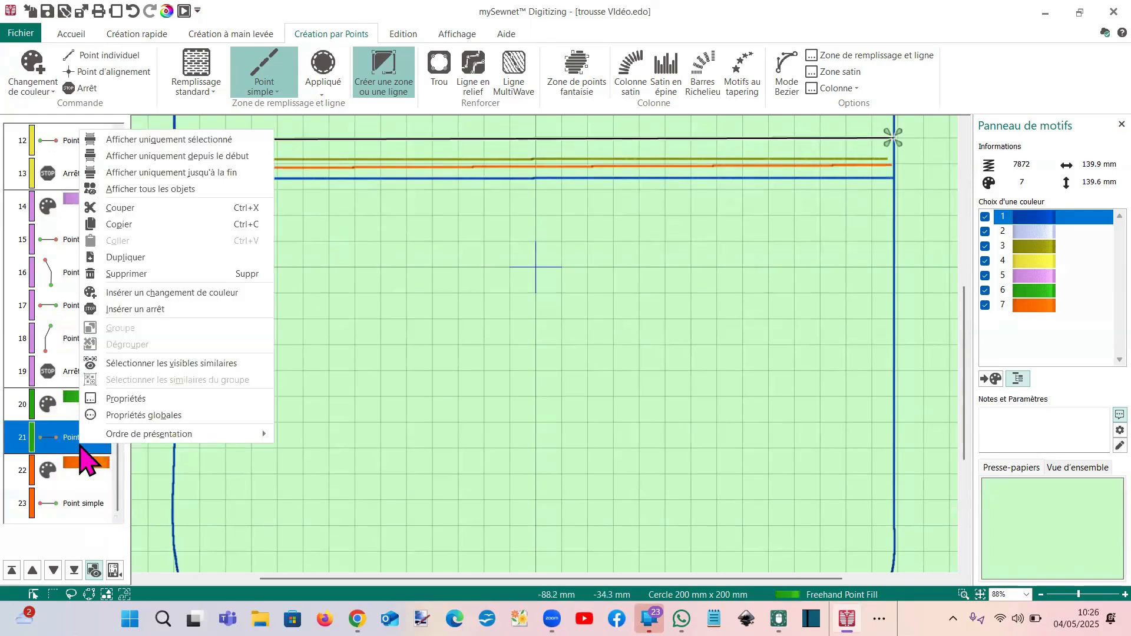
left_click(125, 399)
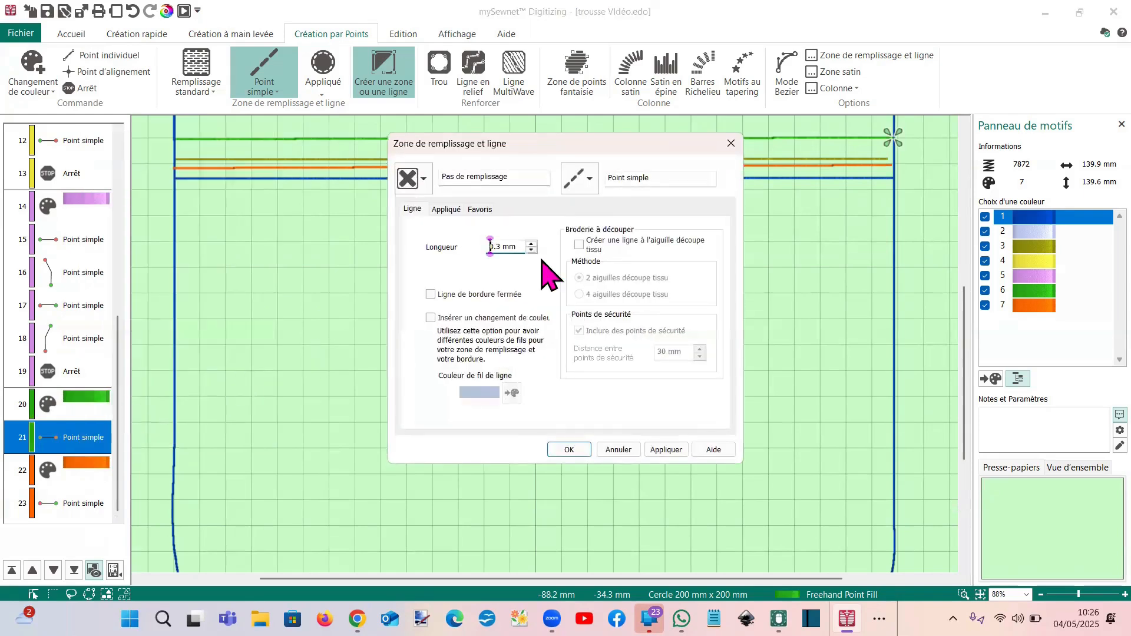
left_click(731, 144)
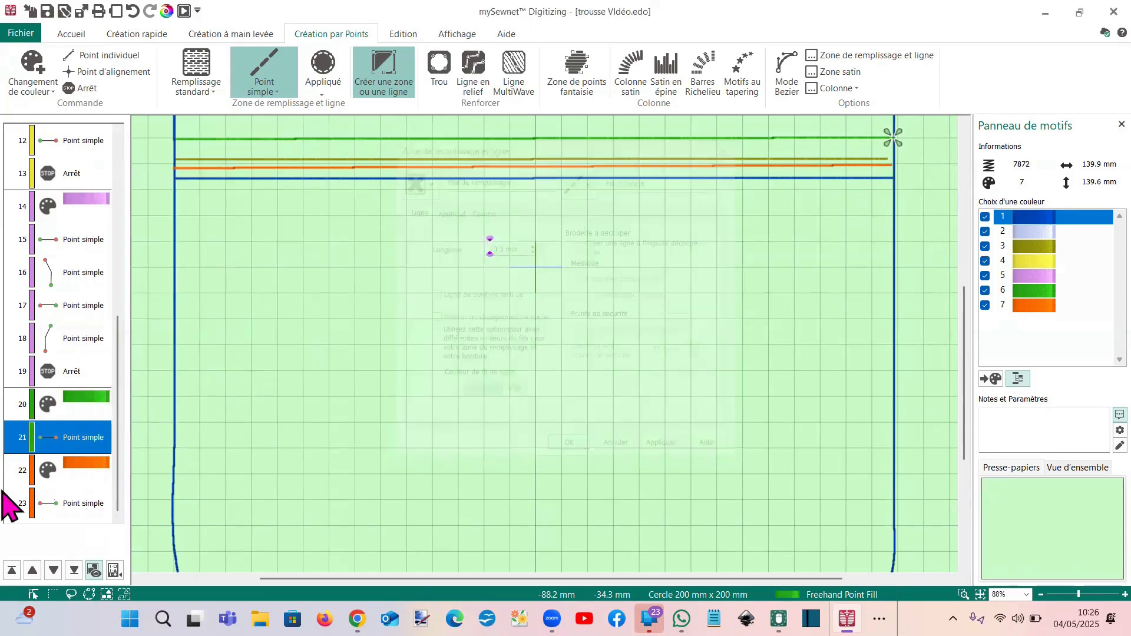
Insert a stop after the green Point simple line, with the remark "déplier le tissu"
right_click(70, 443)
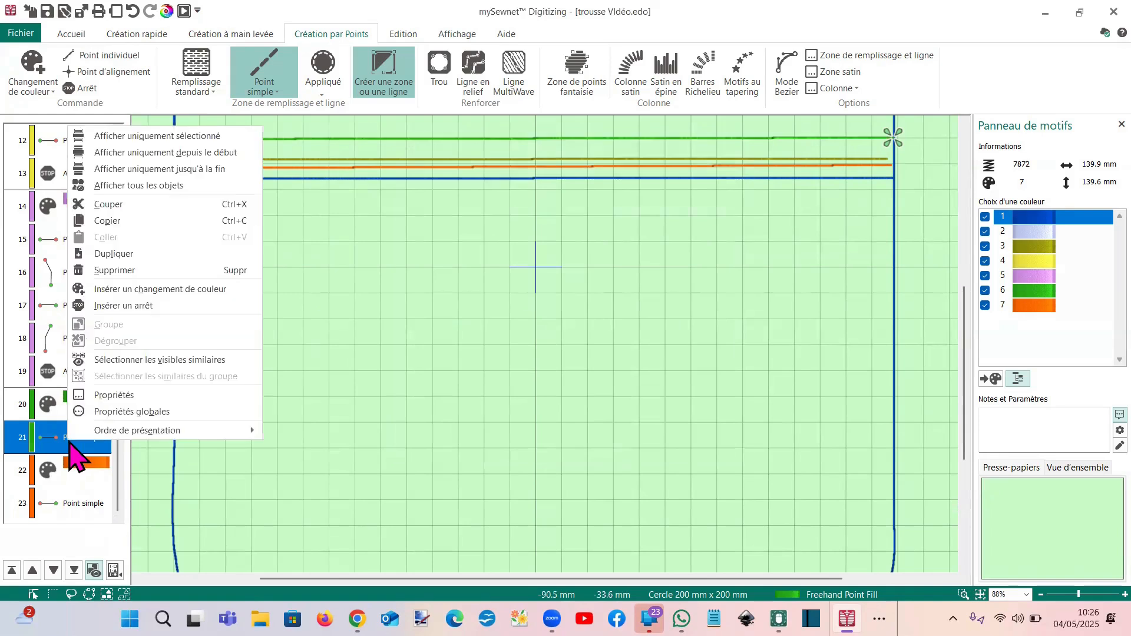
left_click(147, 306)
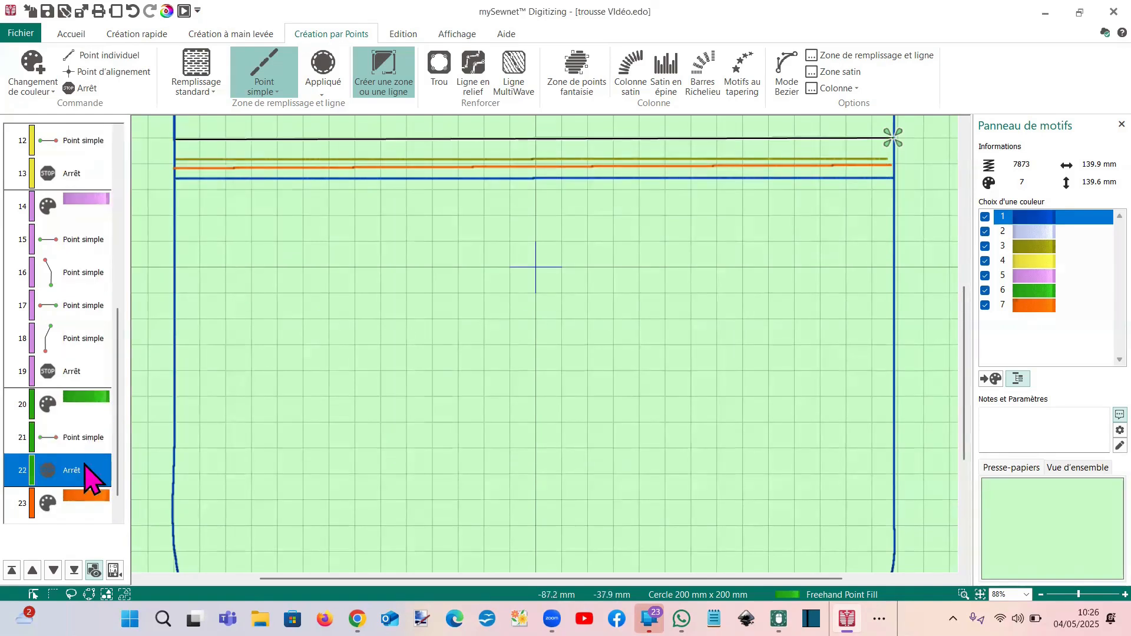
right_click(89, 468)
left_click(124, 418)
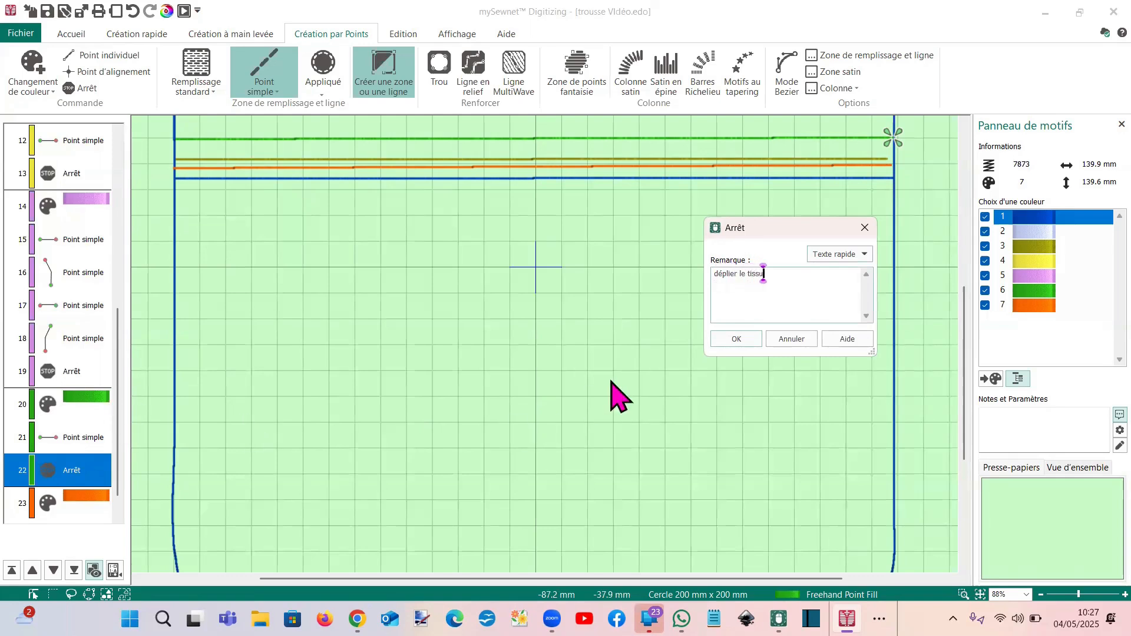
left_click(729, 340)
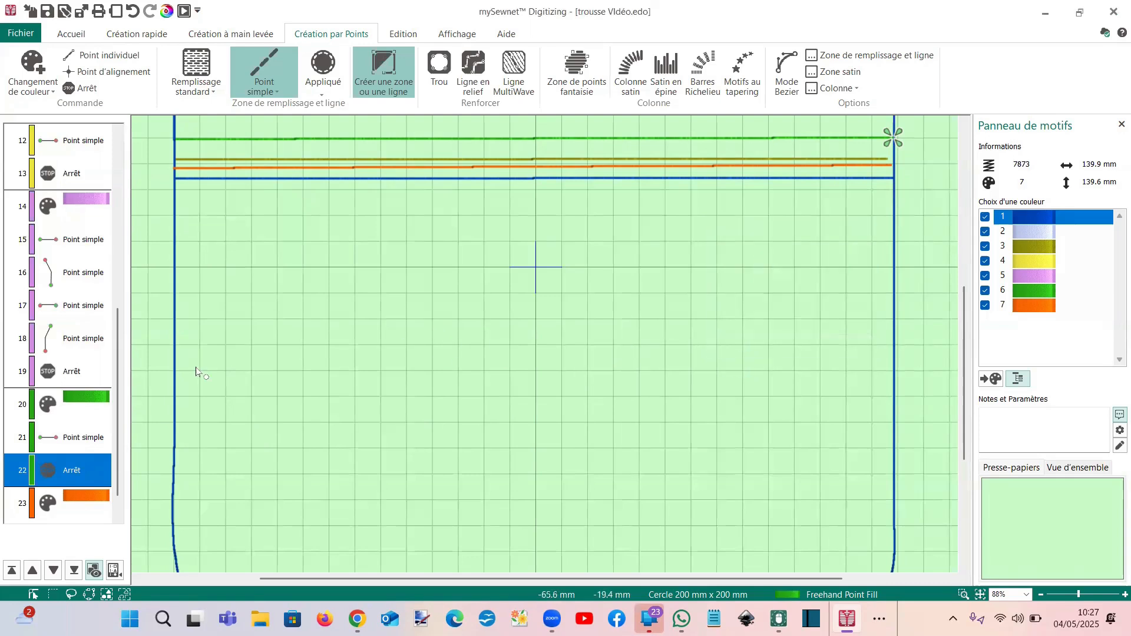
Check the remark of the stop that follows the yellow Point simple line
scroll(196, 371, "up", 5)
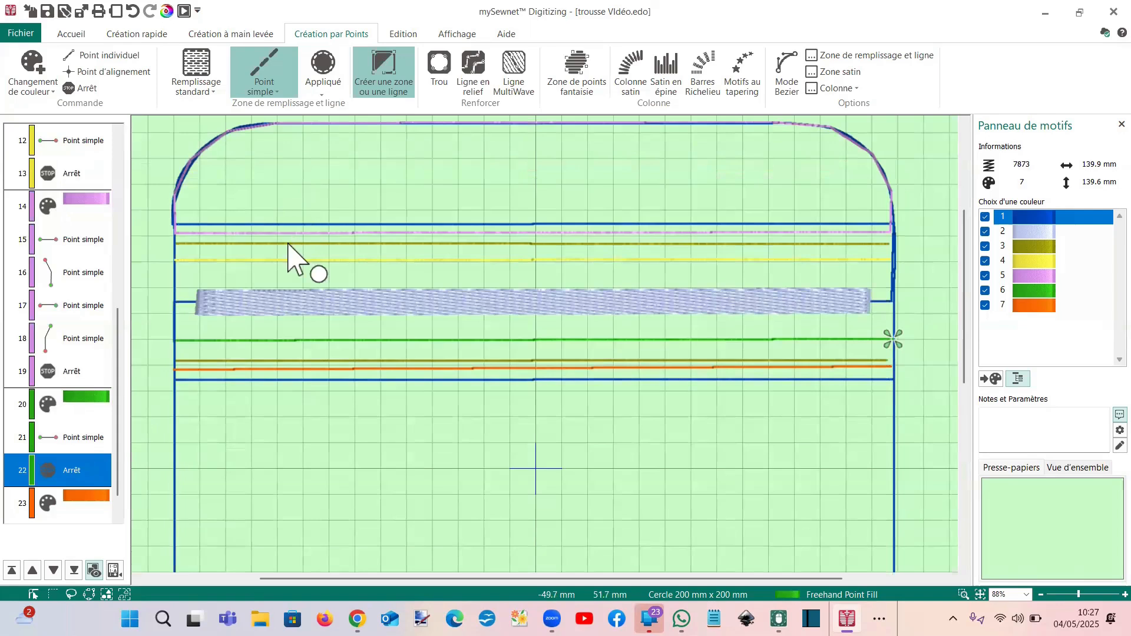
left_click(72, 176)
right_click(72, 175)
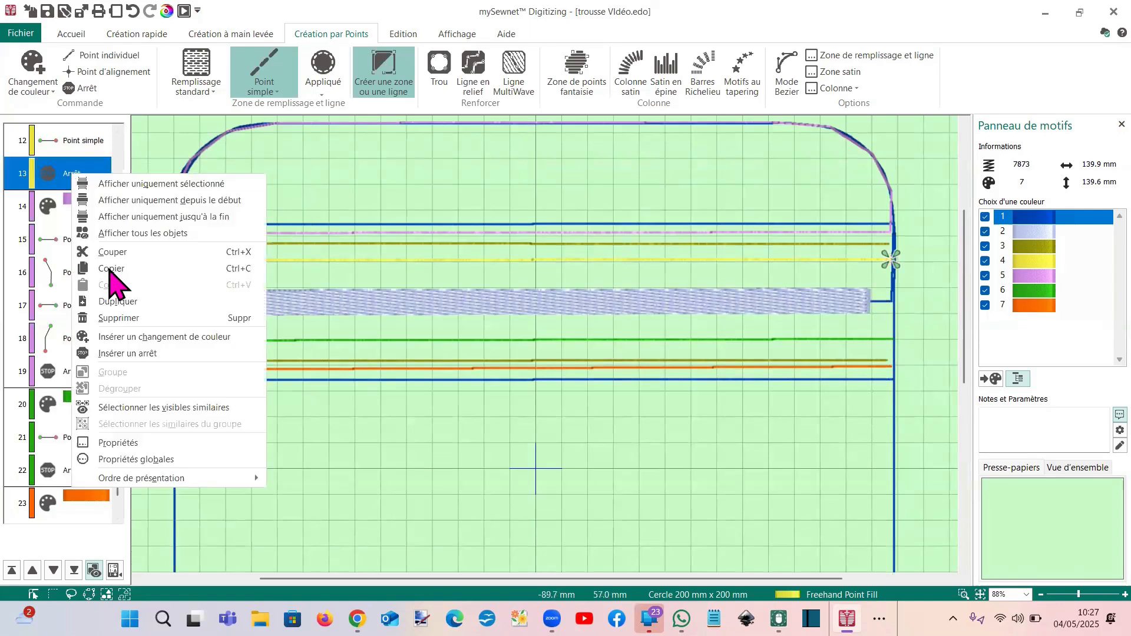
left_click(151, 462)
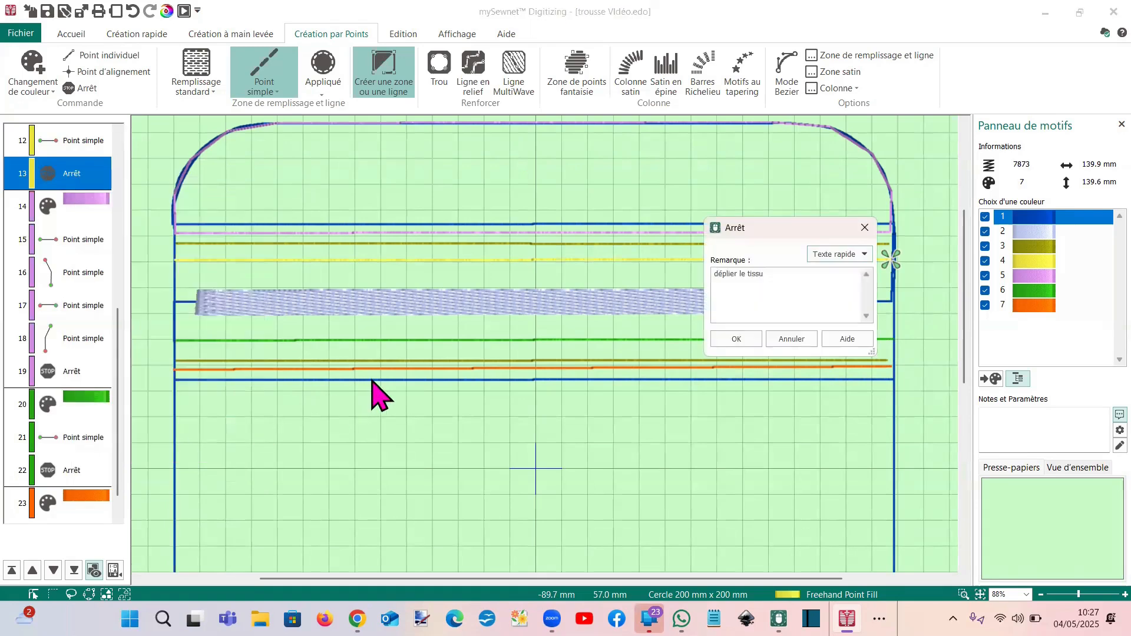
left_click(791, 339)
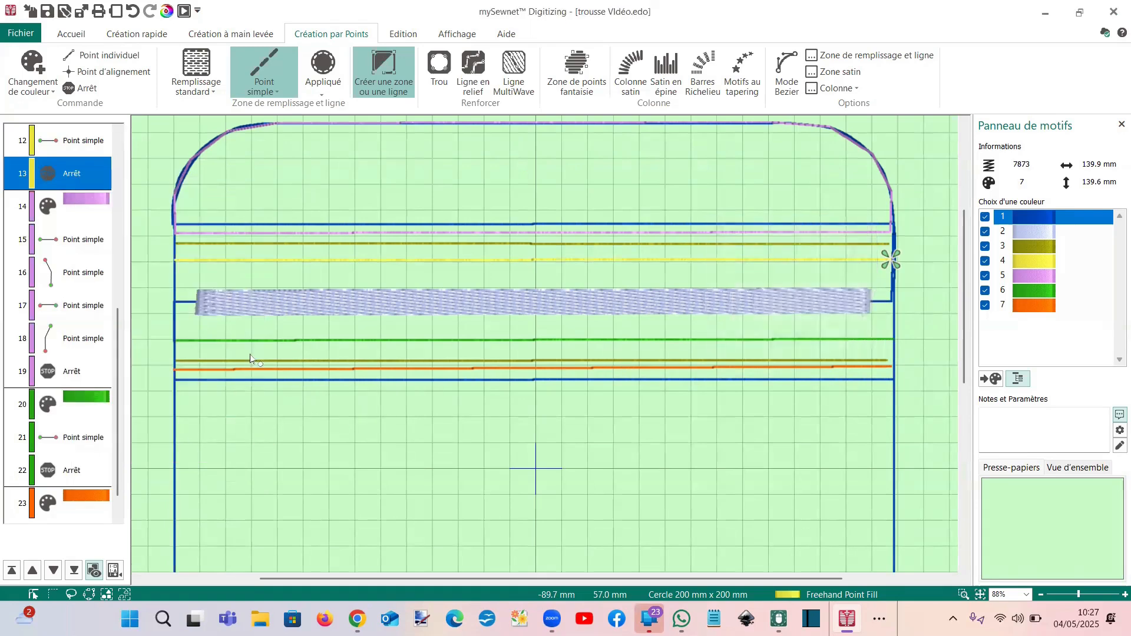
Draw an orange Point simple line from the orange line's left end around the pouch's lower contour to its right end
scroll(245, 365, "down", 3)
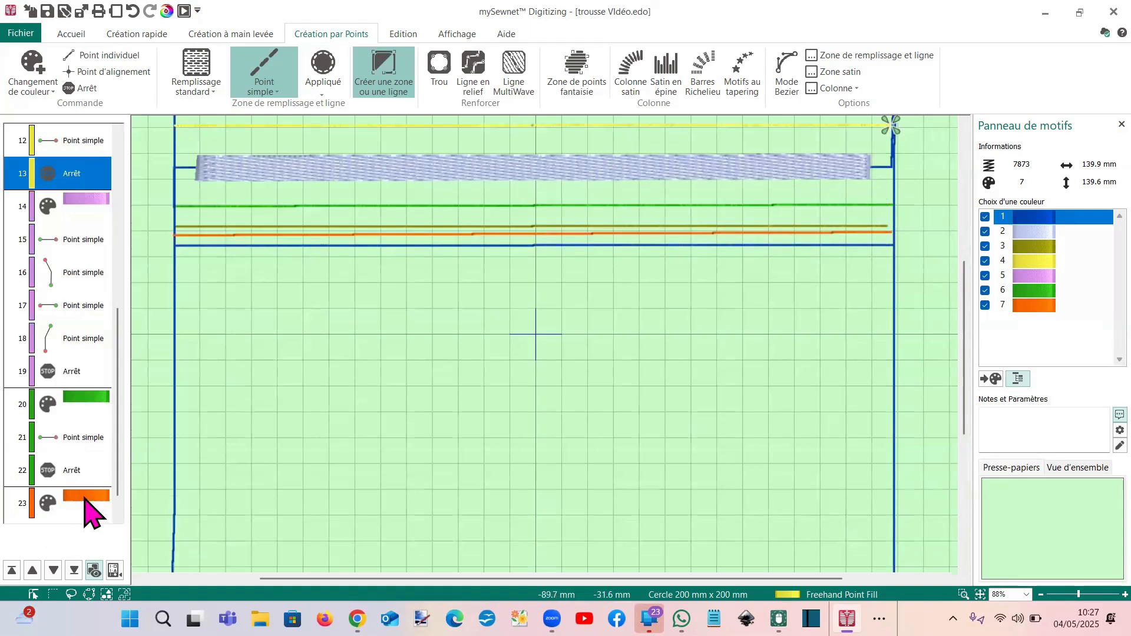
left_click(117, 517)
left_click(92, 504)
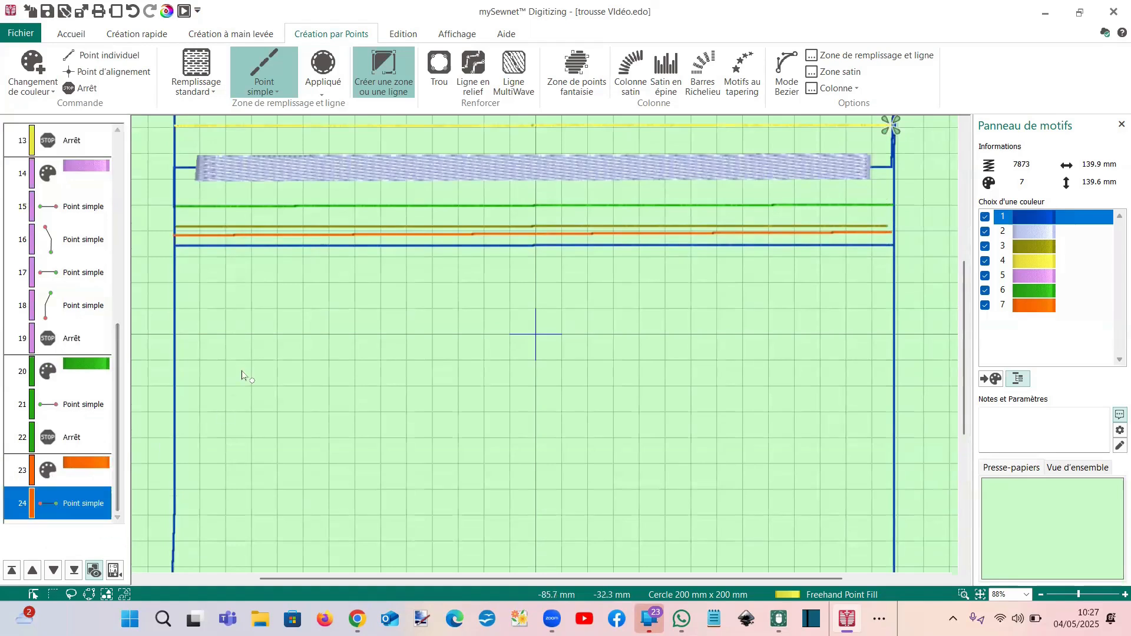
left_click(365, 89)
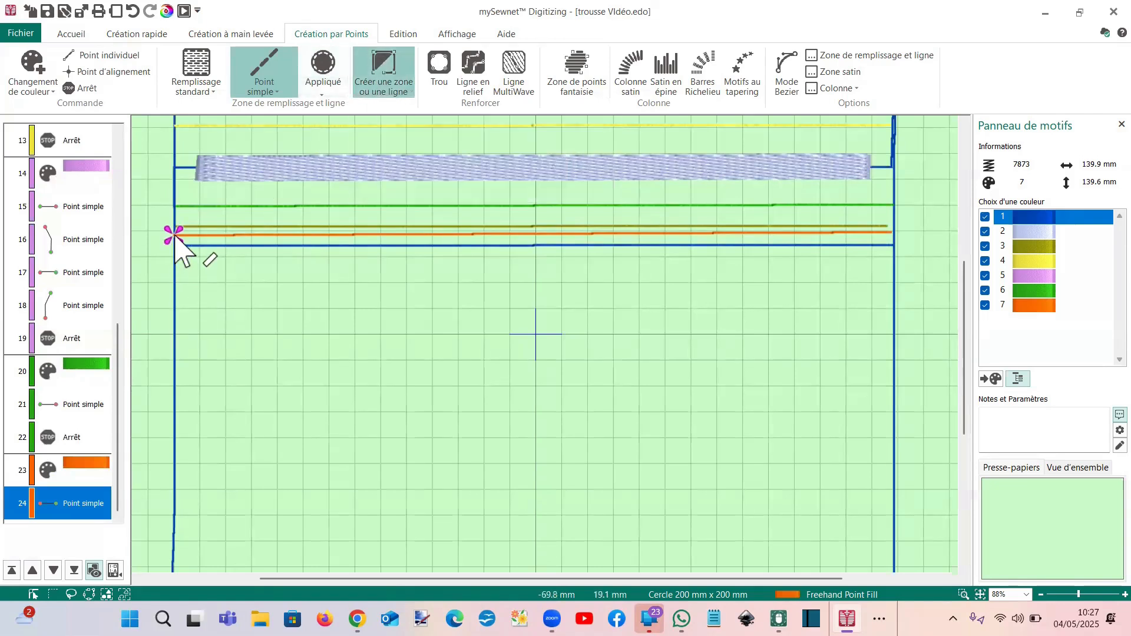
scroll(176, 295, "down", 5)
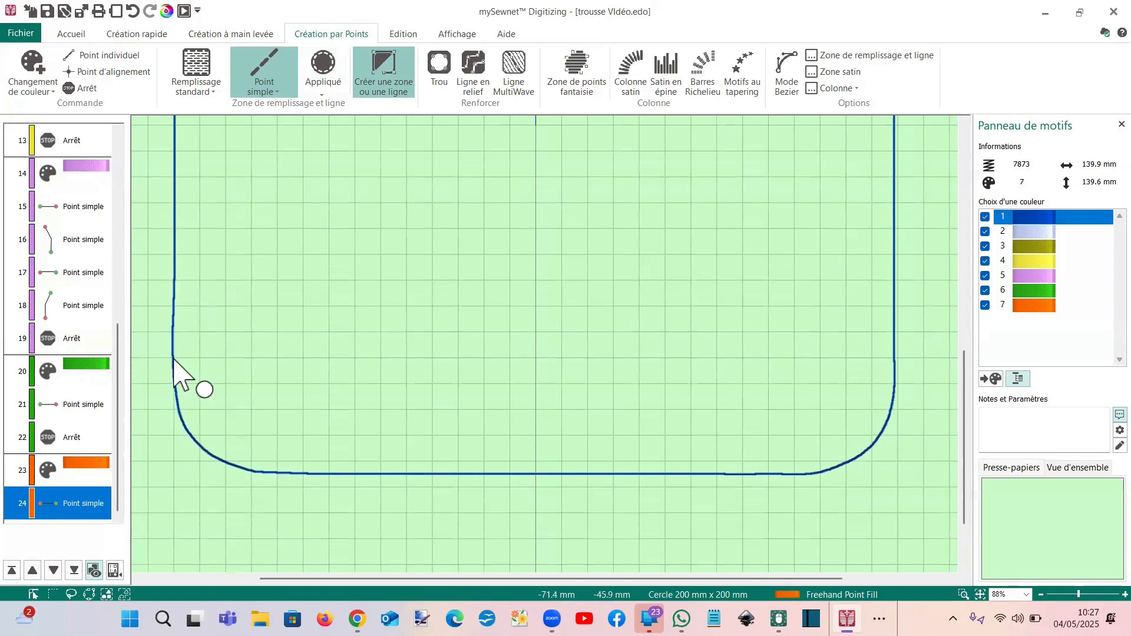
left_click(173, 357)
left_click(179, 412)
left_click(206, 452)
left_click(254, 469)
left_click(796, 473)
left_click(859, 456)
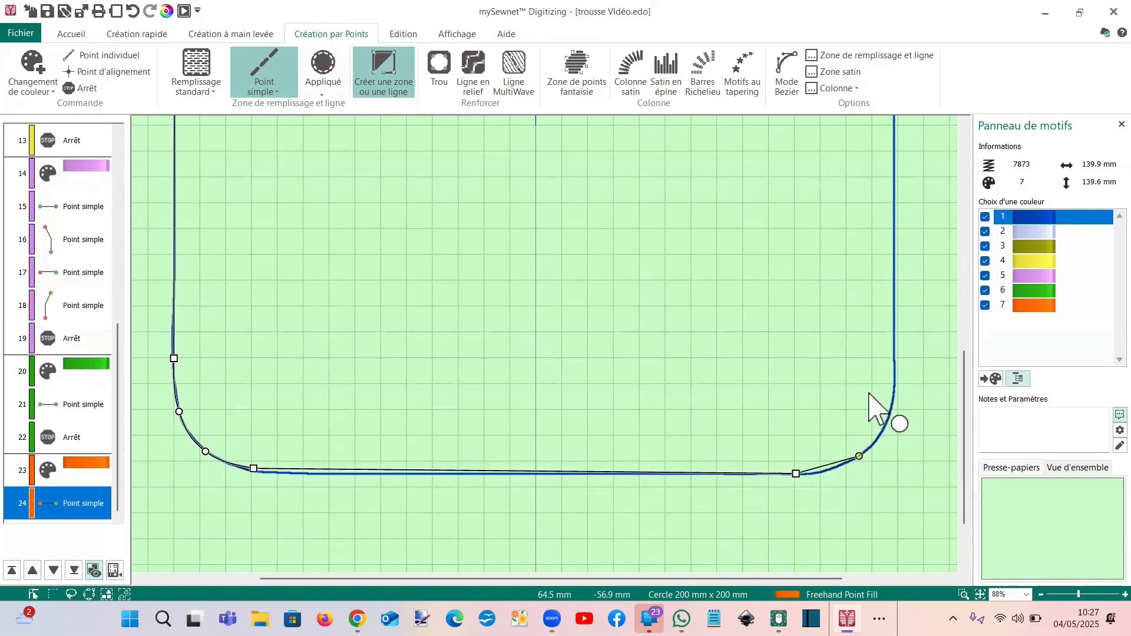
left_click(891, 409)
left_click(893, 339)
scroll(863, 462, "up", 5)
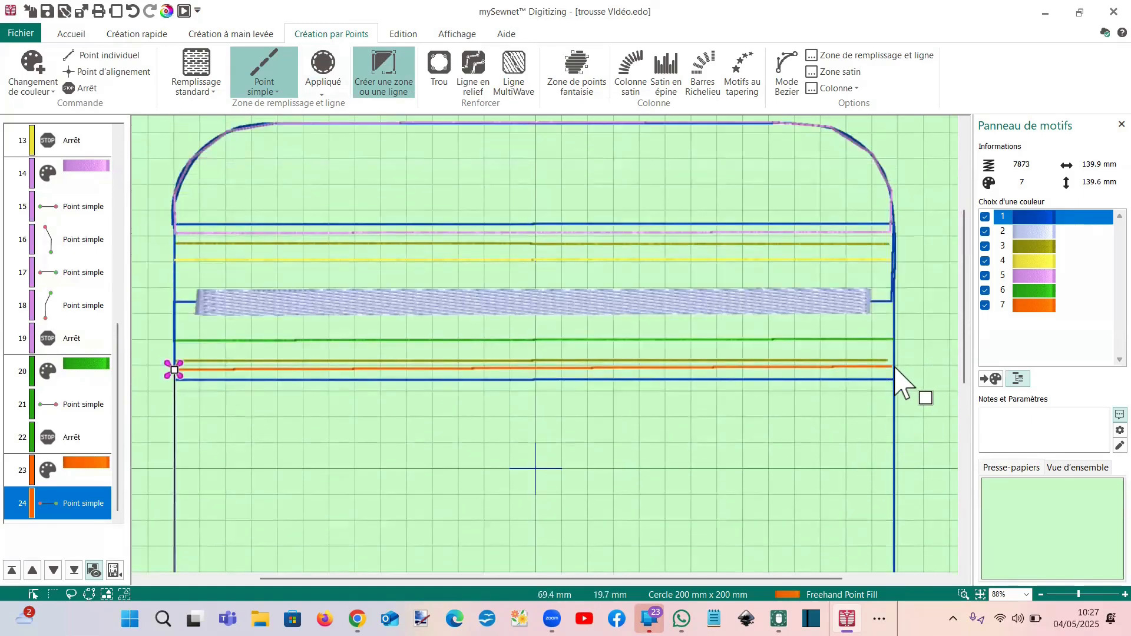
double_click(894, 367)
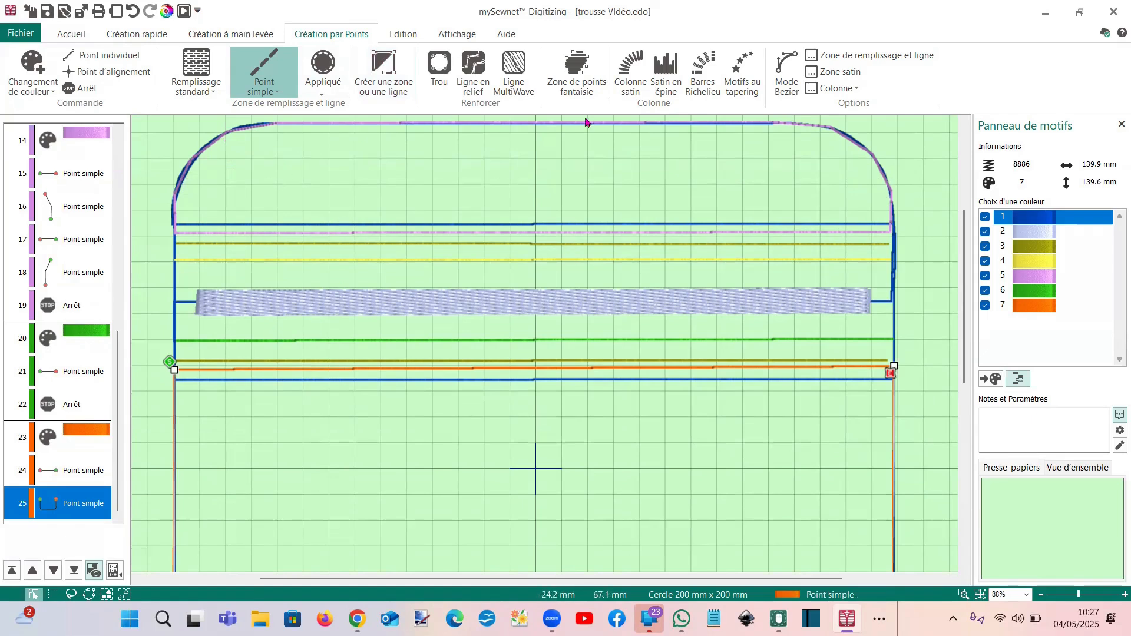
scroll(360, 231, "down", 10)
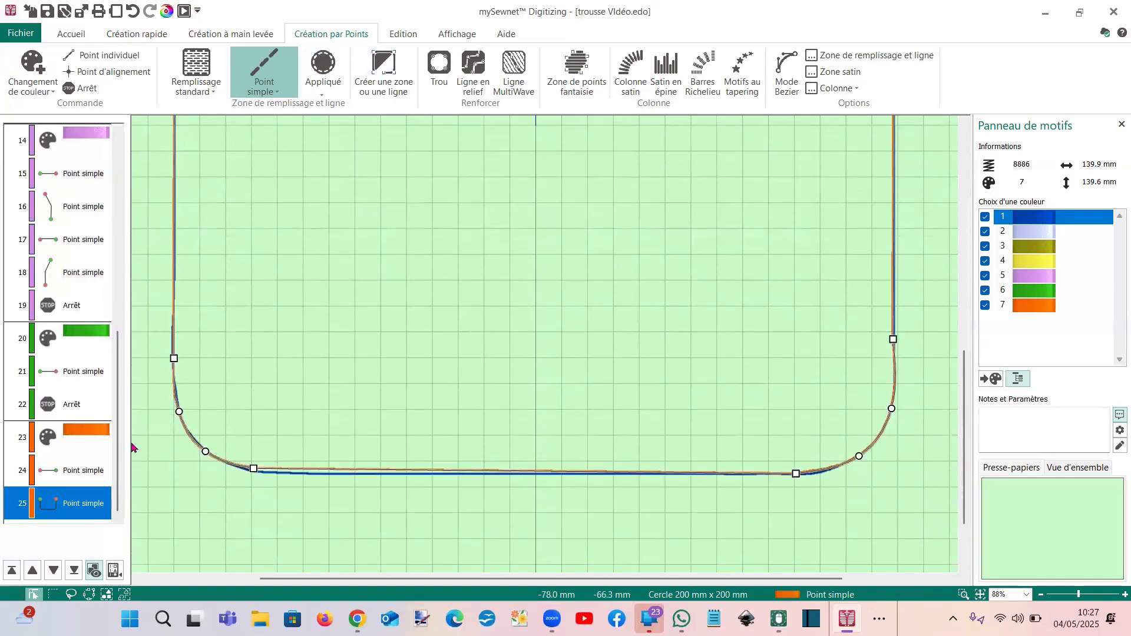
Insert the Galgo.edo design from the Trousse ITH folder into the pouch pattern
left_click(18, 35)
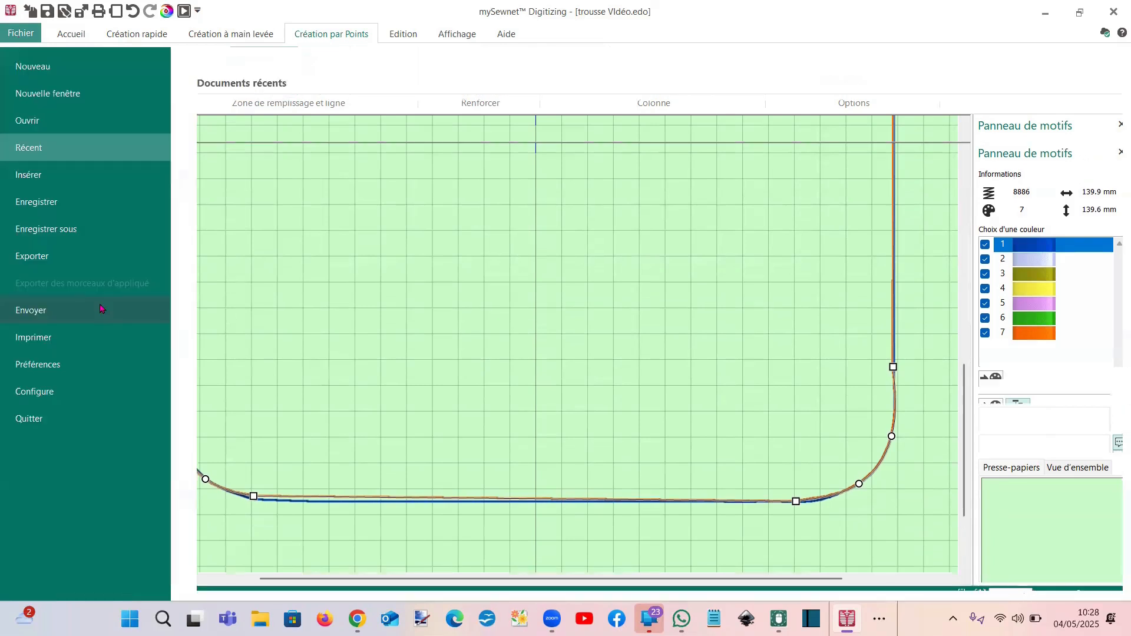
left_click(42, 179)
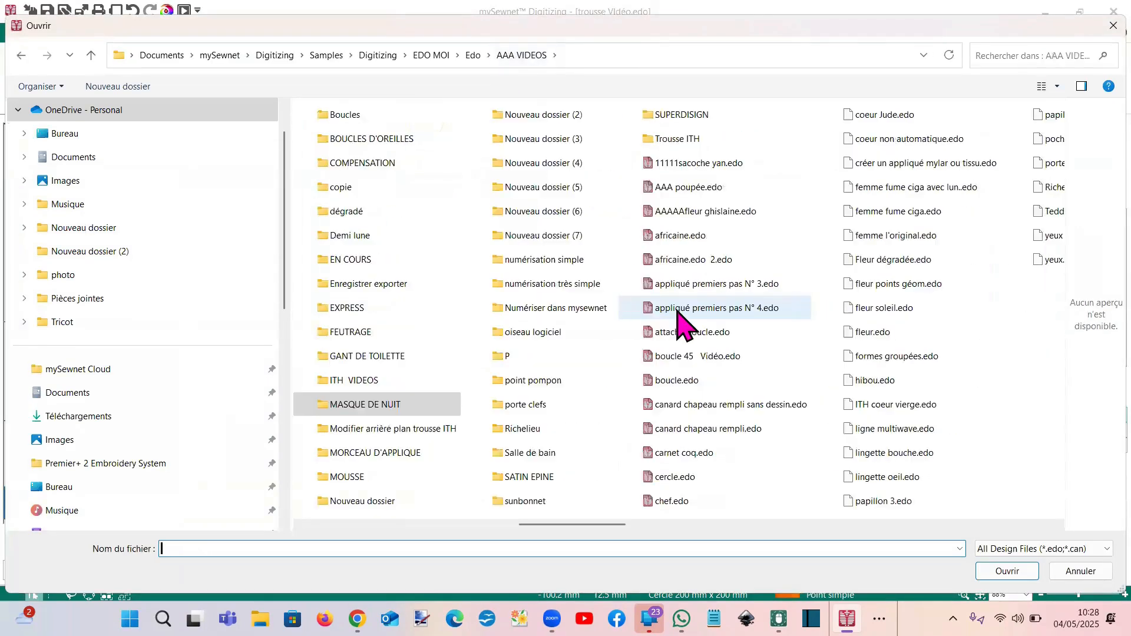
scroll(683, 324, "right", 3)
scroll(644, 308, "left", 2)
left_click(506, 142)
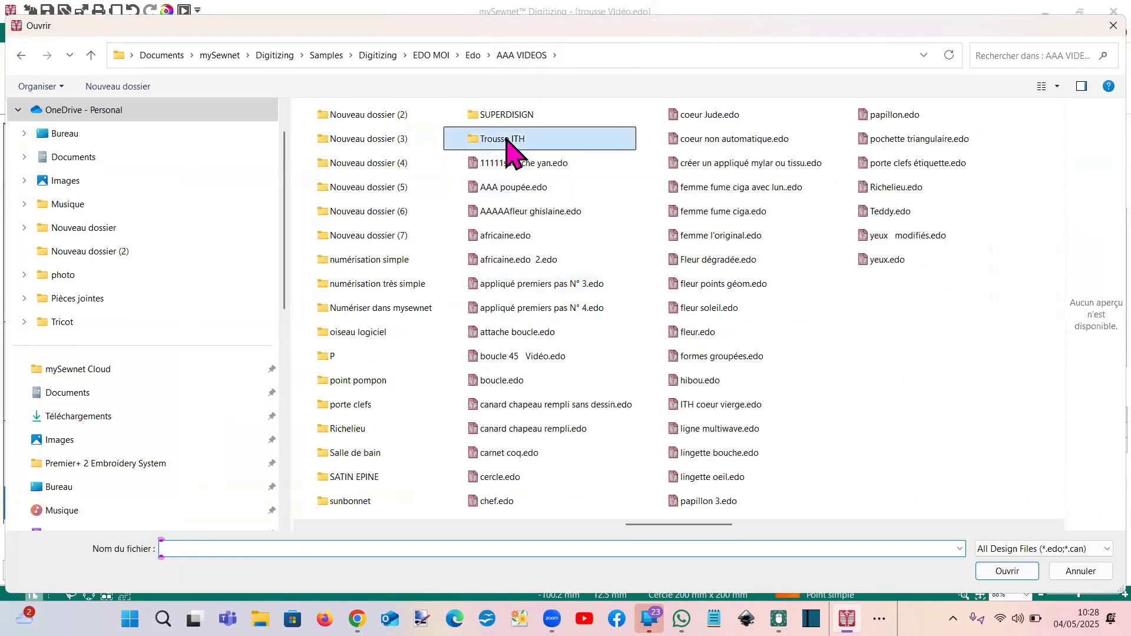
double_click(507, 141)
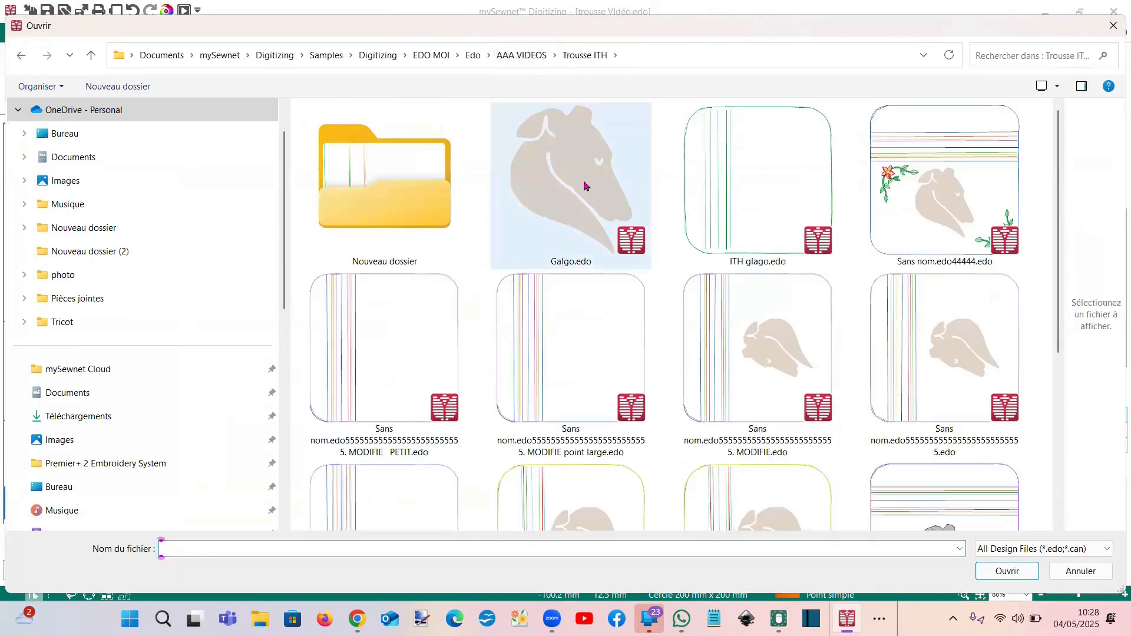
left_click(1080, 571)
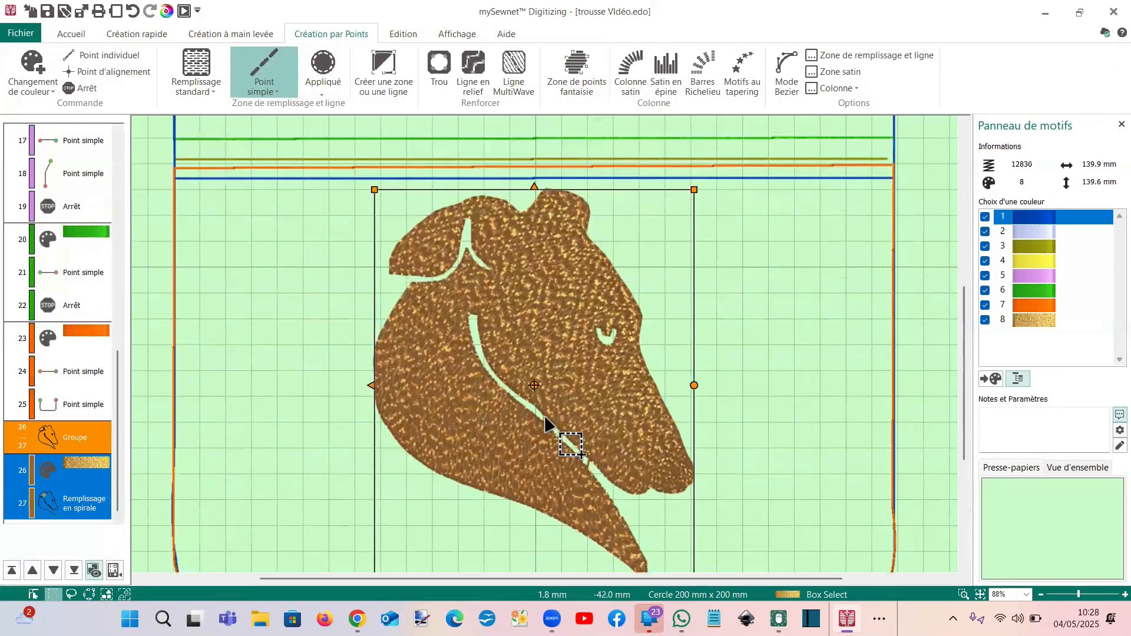
Move the inserted dog head slightly down, centred on the pouch front below the zipper lines
scroll(543, 413, "up", 1)
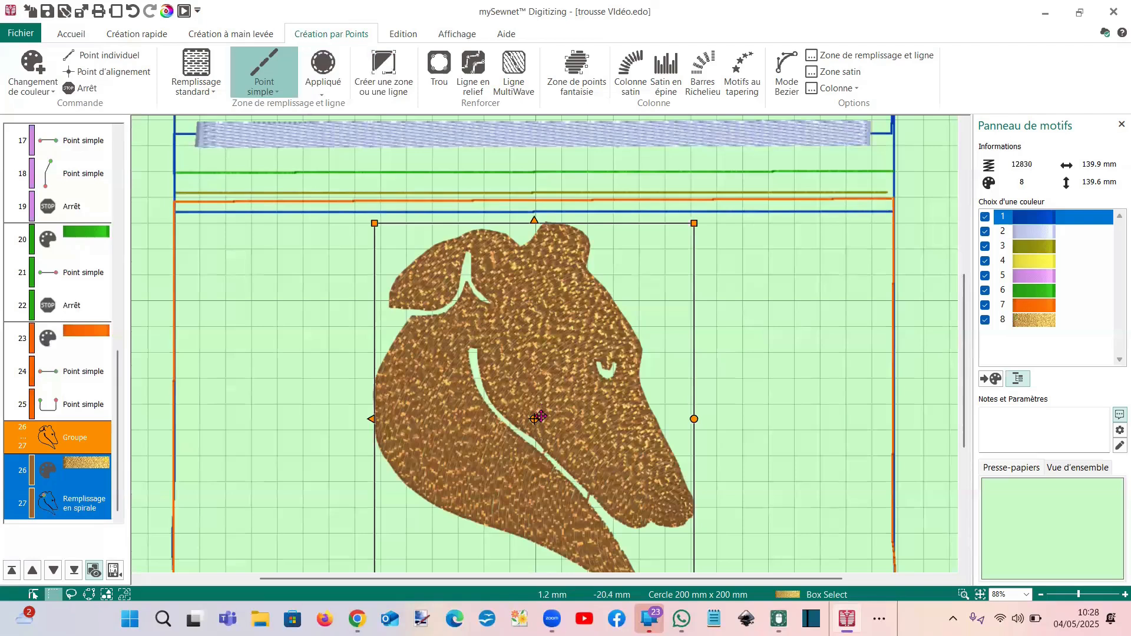
left_click_drag(537, 419, 534, 429)
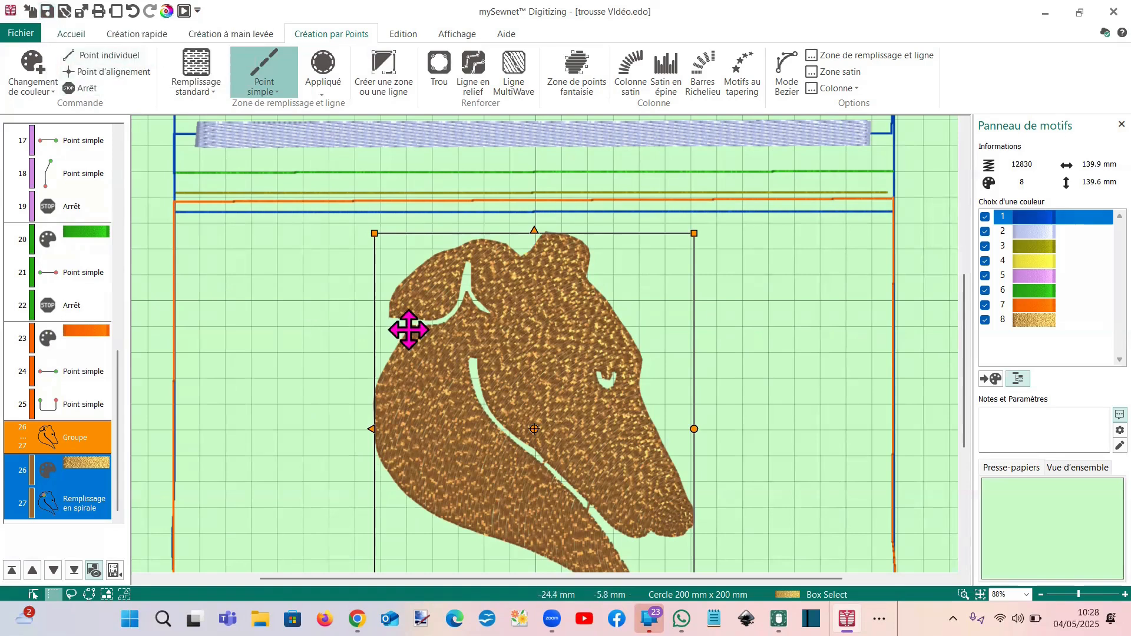
scroll(409, 333, "down", 1)
scroll(411, 330, "down", 1)
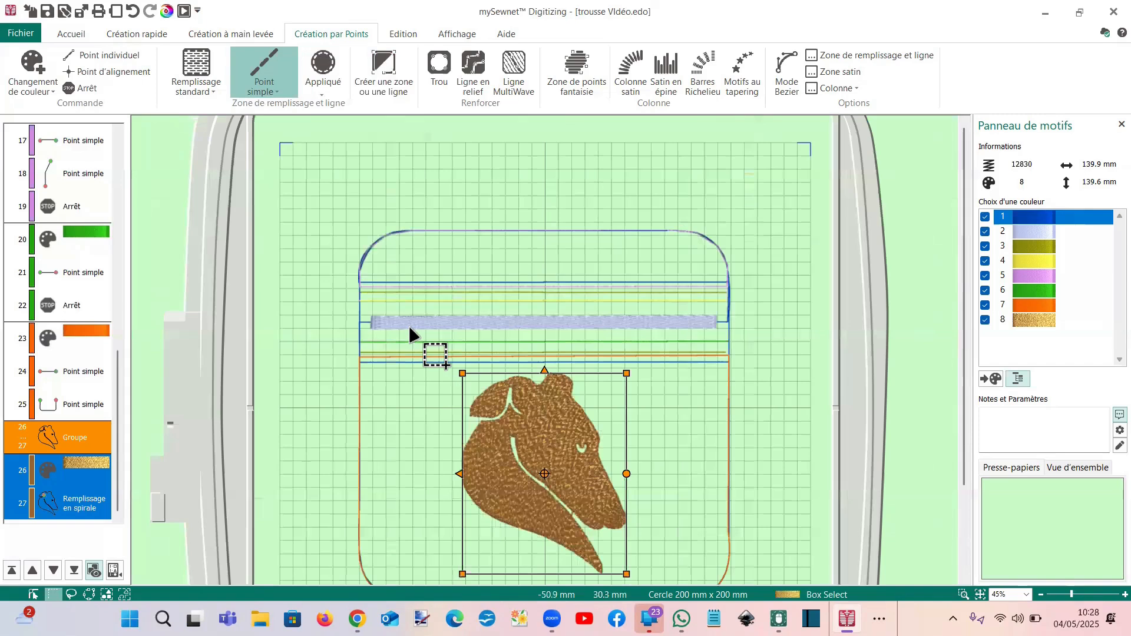
scroll(408, 325, "down", 2)
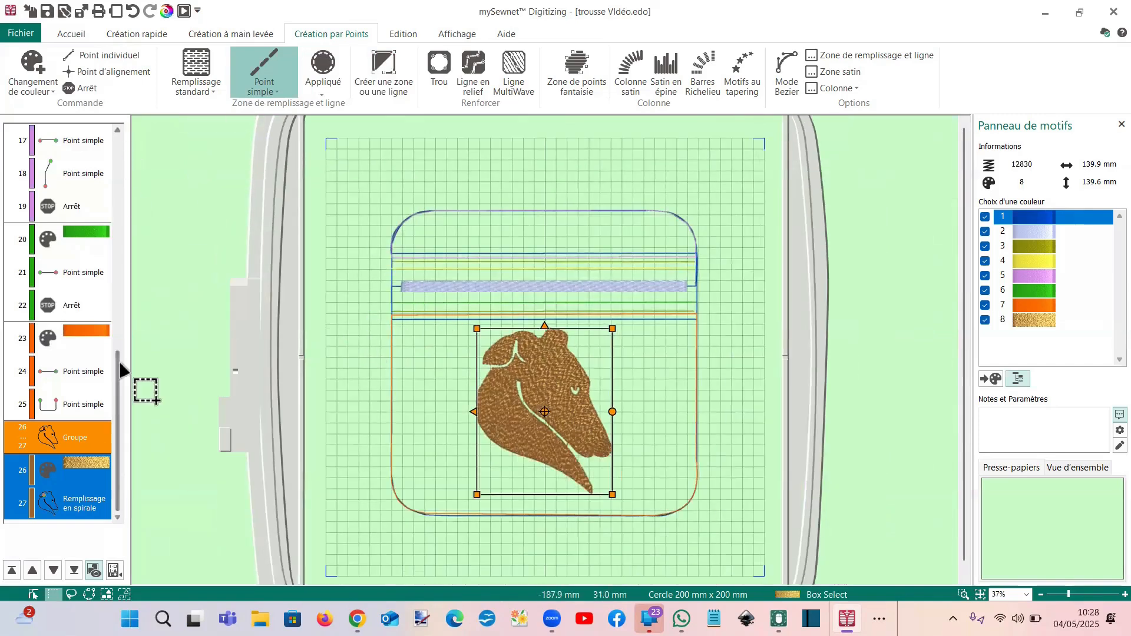
Insert a colour change to red after the dog head's spiral fill
right_click(116, 486)
left_click(71, 510)
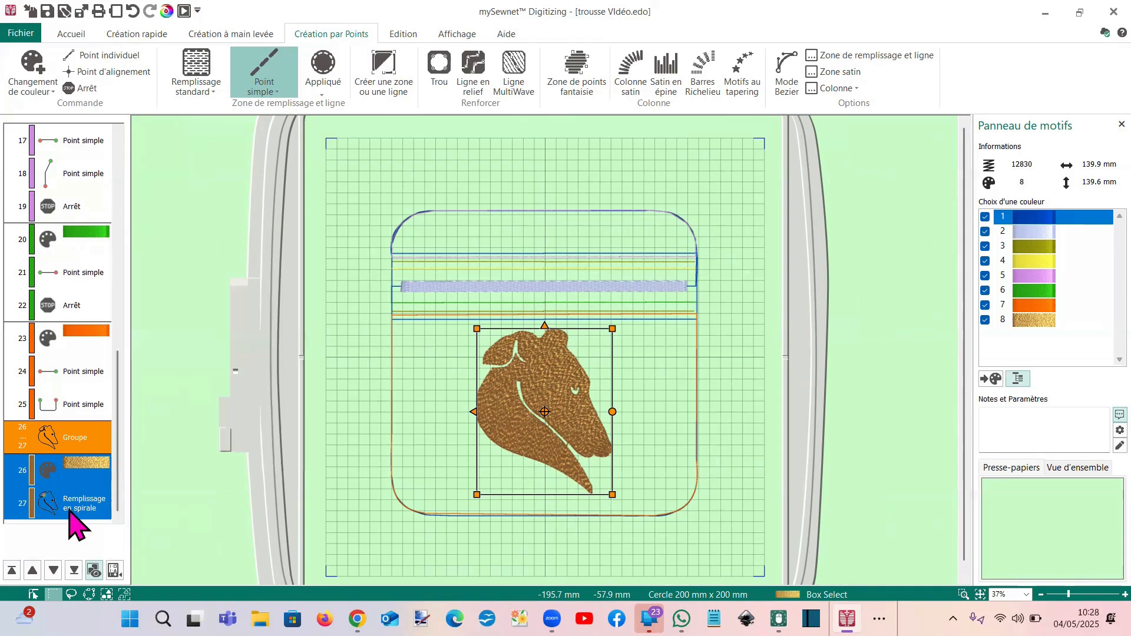
left_click(72, 509)
right_click(72, 510)
left_click(167, 358)
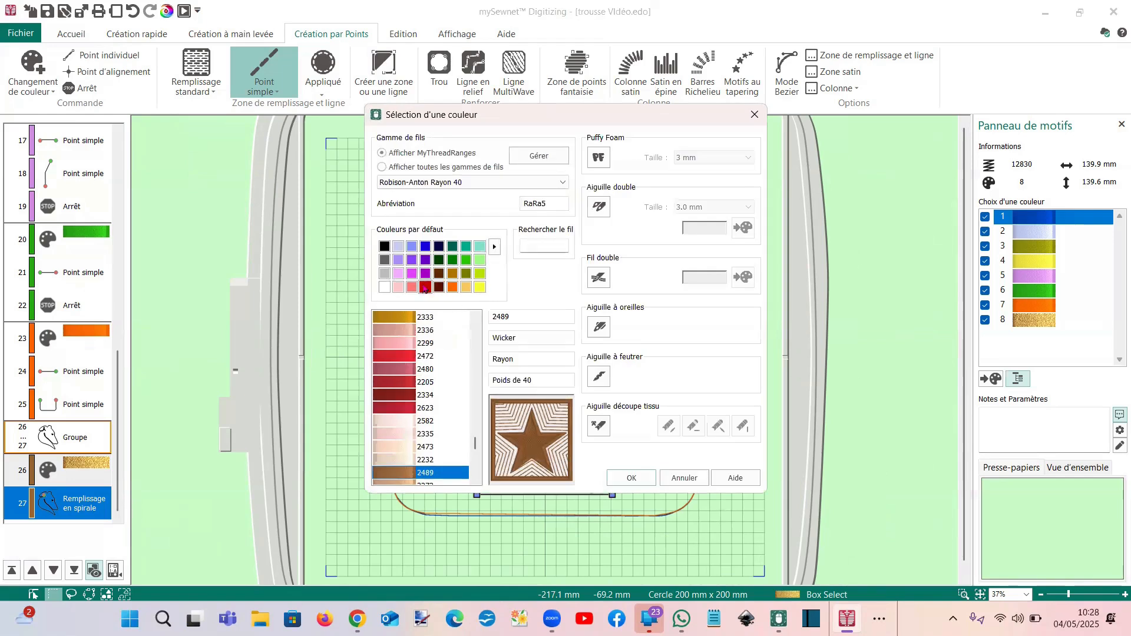
left_click(424, 287)
left_click(626, 479)
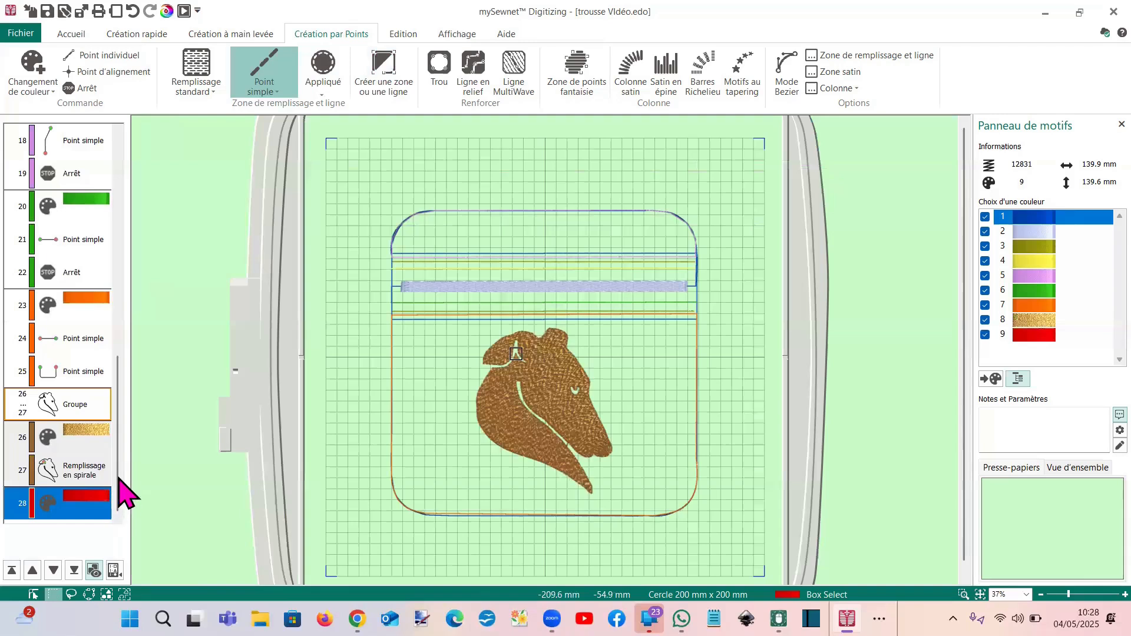
Copy the blue outer pouch outline and paste it after the red colour change
scroll(118, 374, "up", 4)
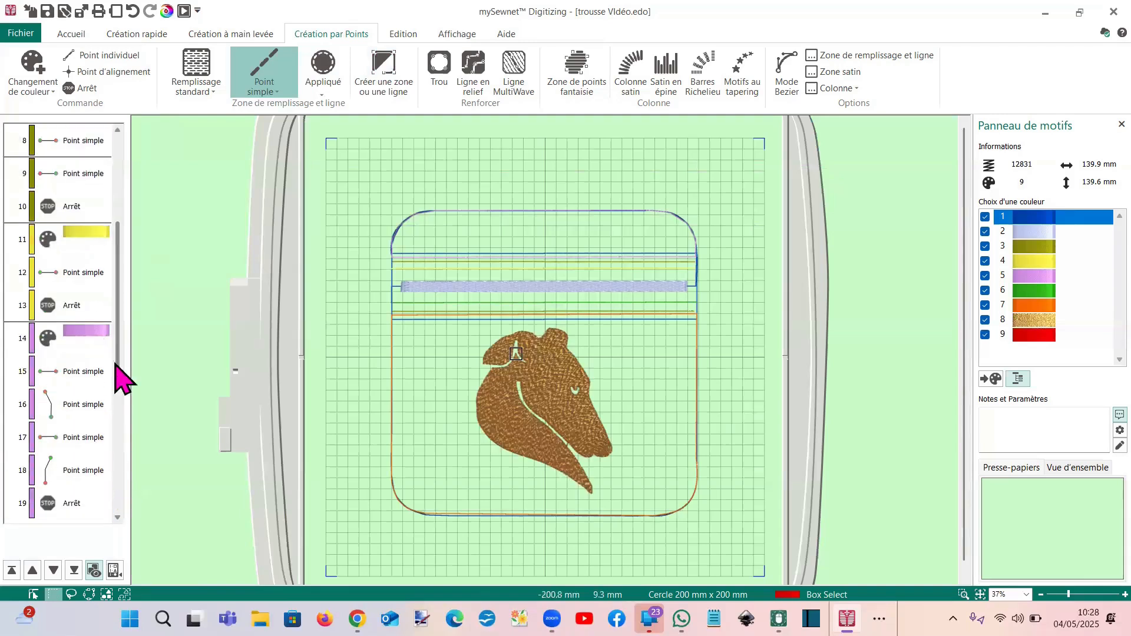
left_click_drag(116, 365, 99, 208)
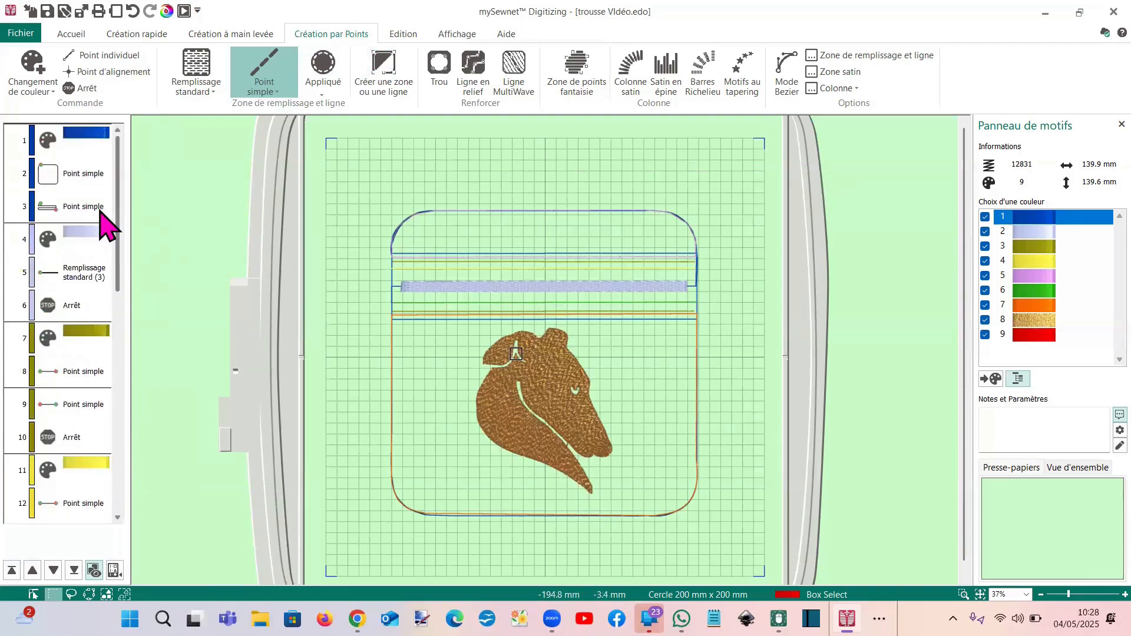
left_click(68, 177)
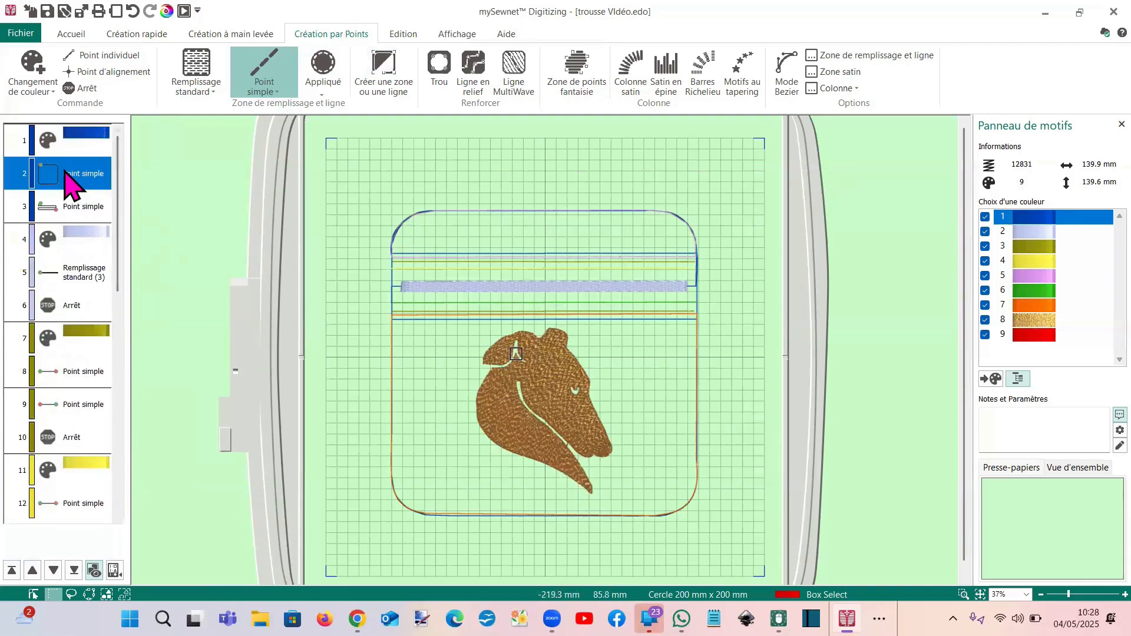
left_click(68, 36)
left_click(24, 74)
left_click_drag(119, 252, 121, 506)
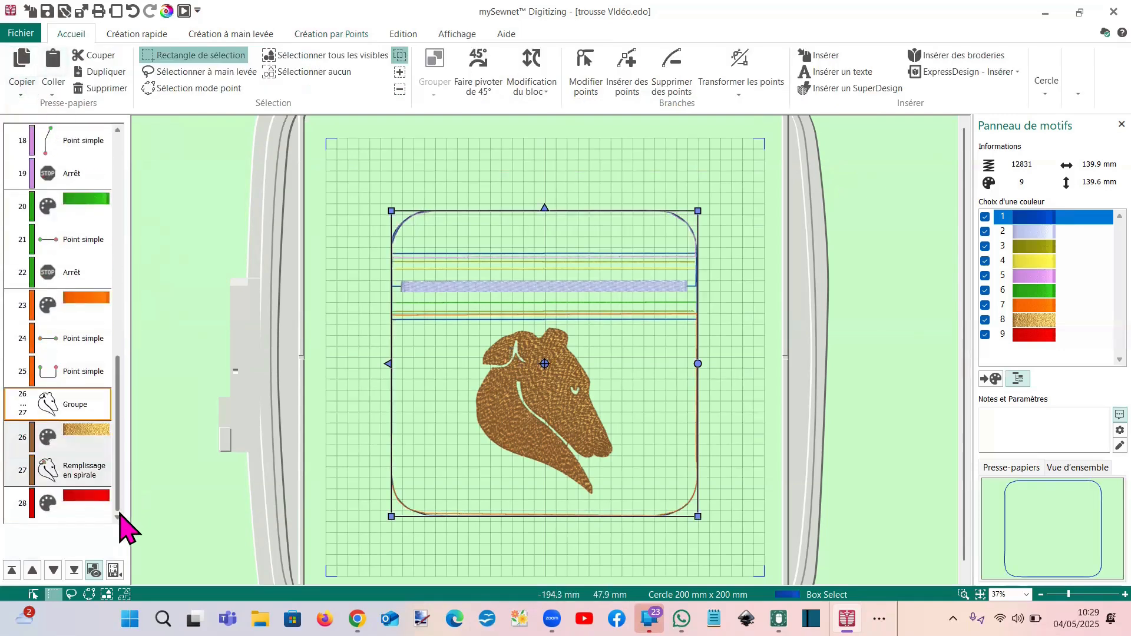
left_click(67, 501)
right_click(65, 500)
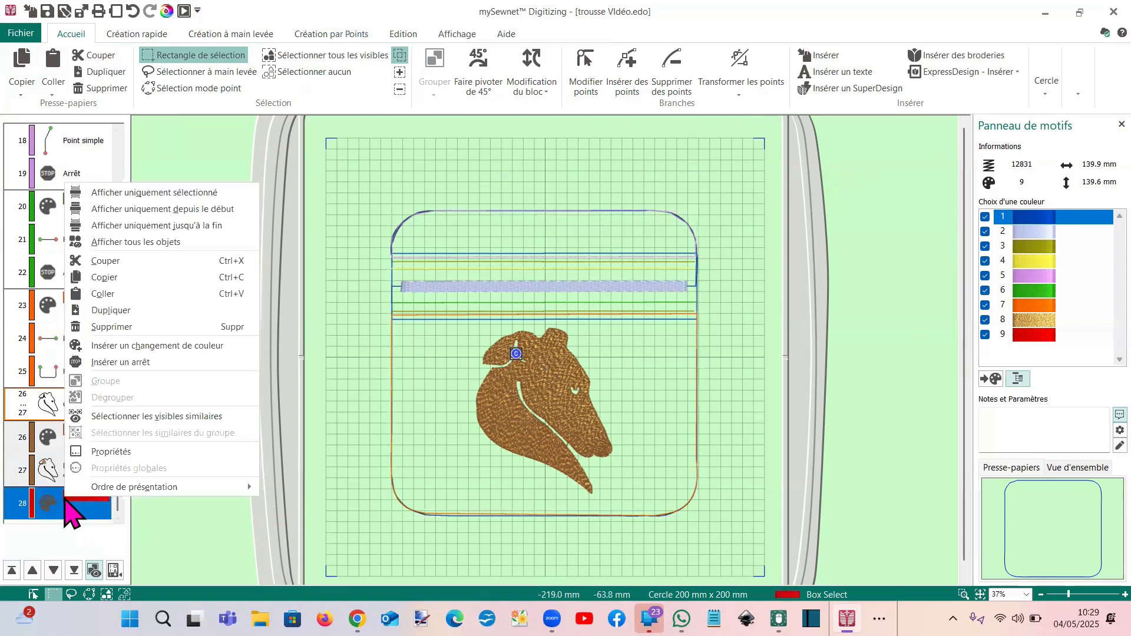
left_click(106, 295)
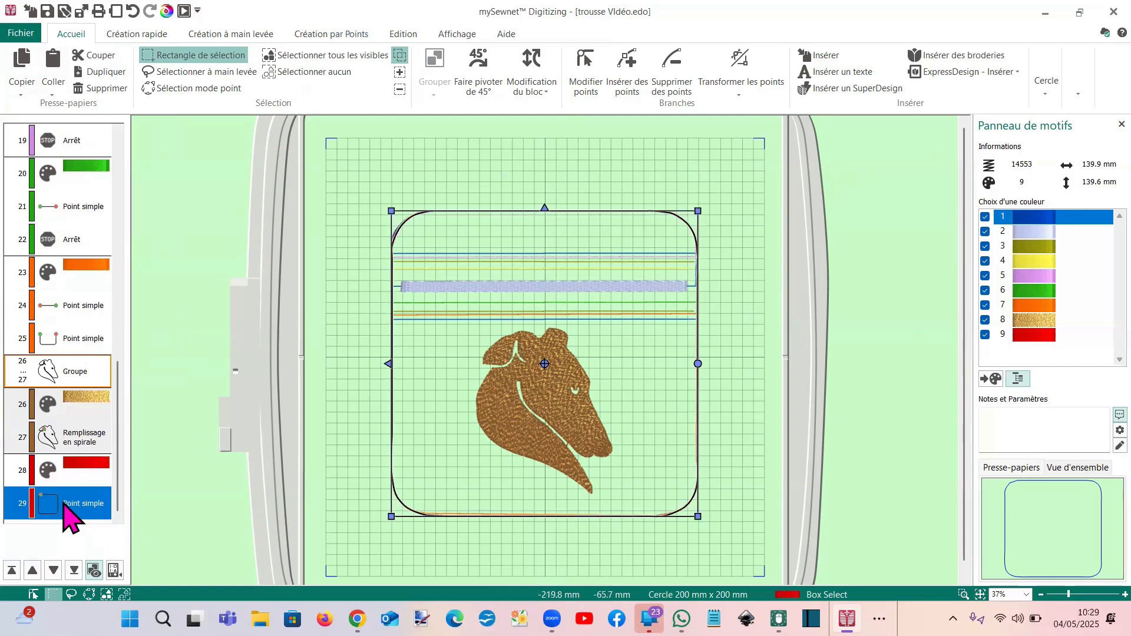
Change the pasted red outline's line type to Point double with a 2.0 mm stitch length
right_click(63, 502)
left_click(237, 454)
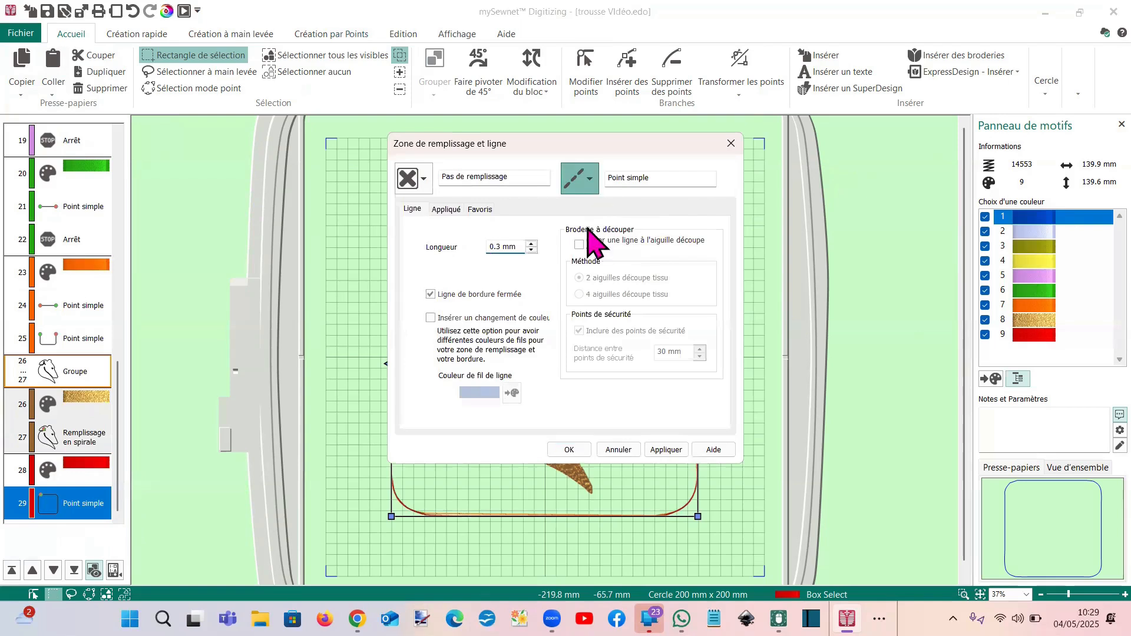
left_click(589, 179)
left_click(591, 288)
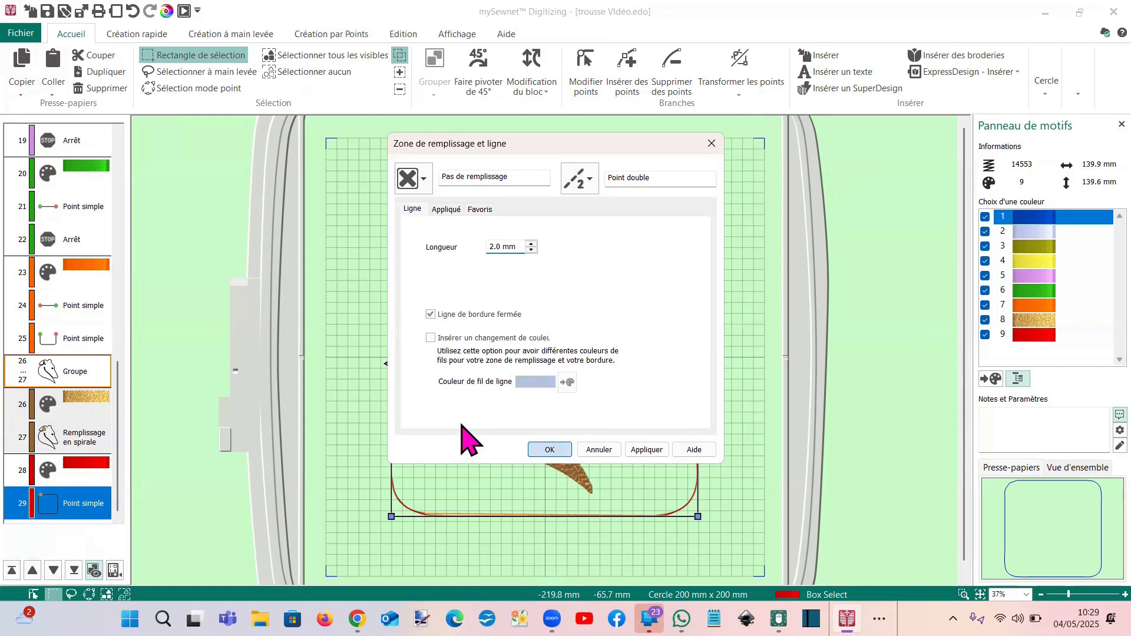
key("Return")
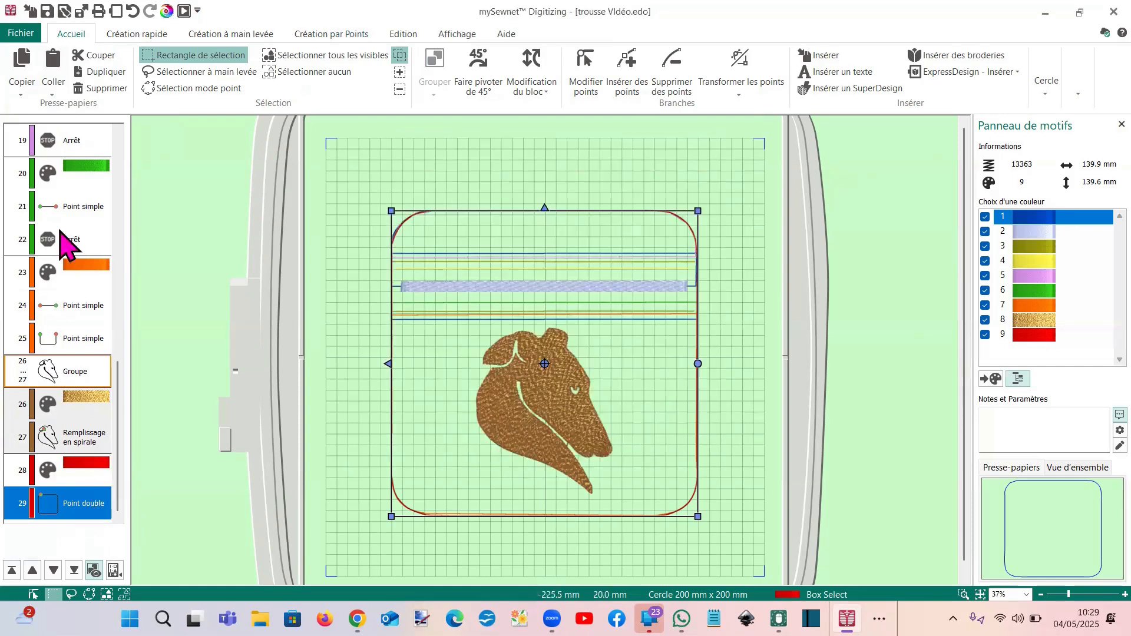
Duplicate the red Point double outline and change the copy to Ligne satin with a 2.3 mm width and density 10
left_click(43, 67)
left_click(52, 88)
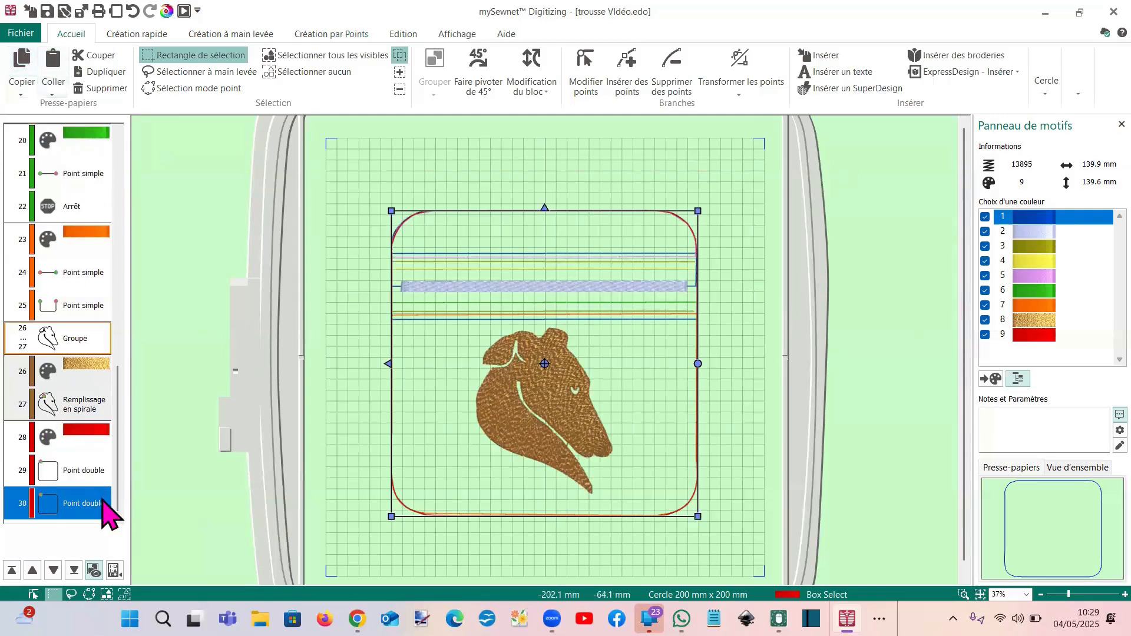
right_click(86, 499)
left_click(120, 453)
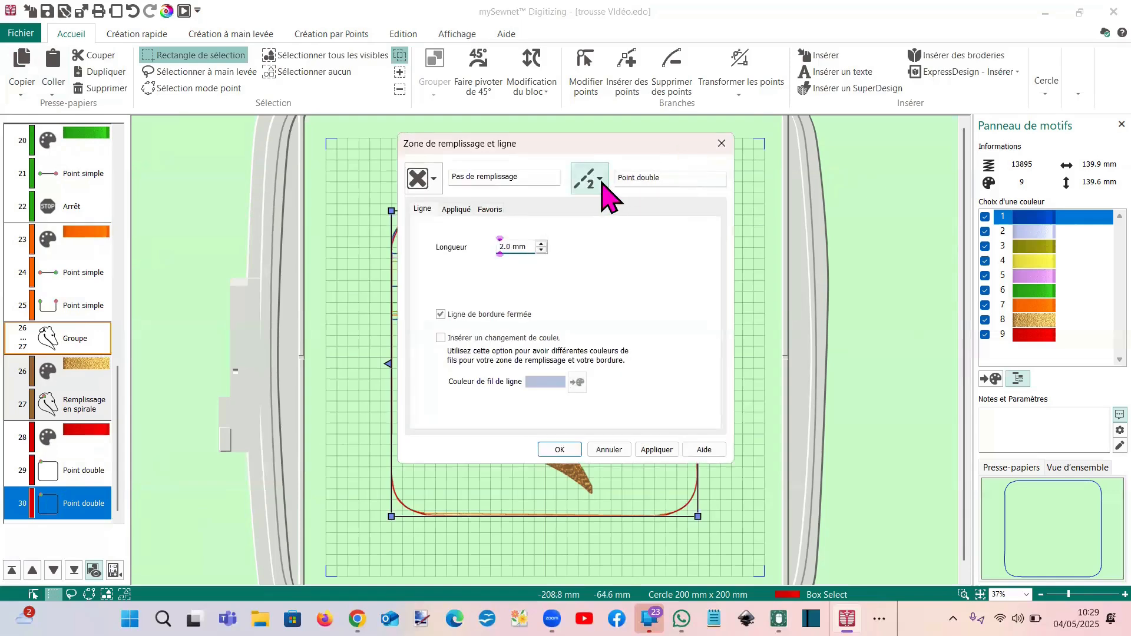
left_click(602, 184)
left_click(616, 288)
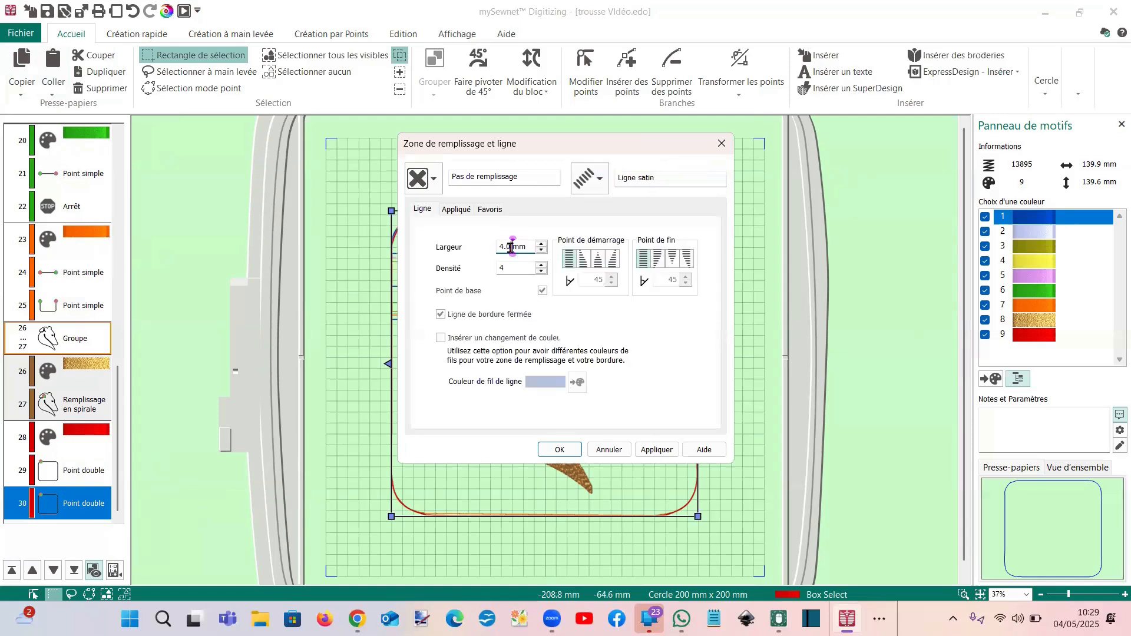
type("2")
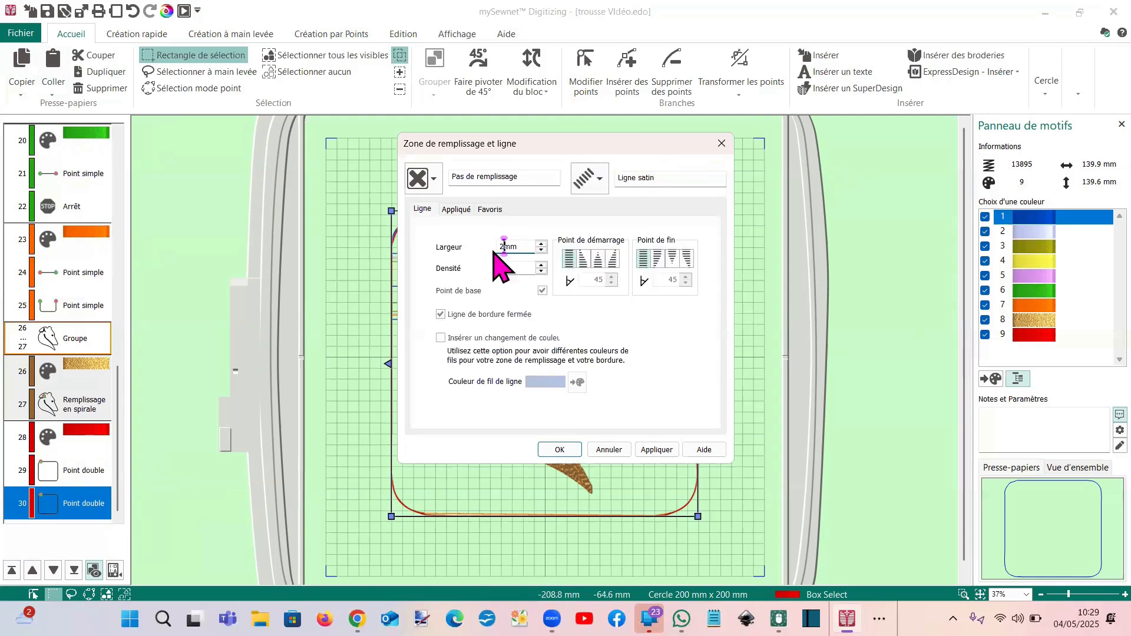
type(".3")
key("Tab")
type("10")
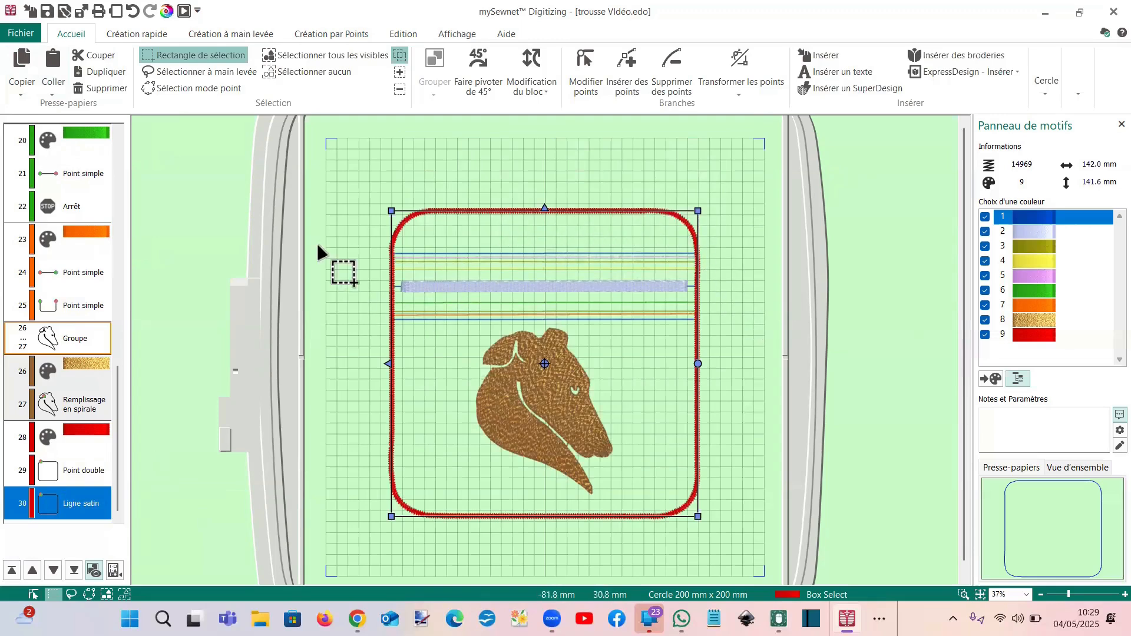
Play the pouch's complete stitch-out simulation in the design player, speeding it up from the dog head onward, and close the player
left_click(184, 11)
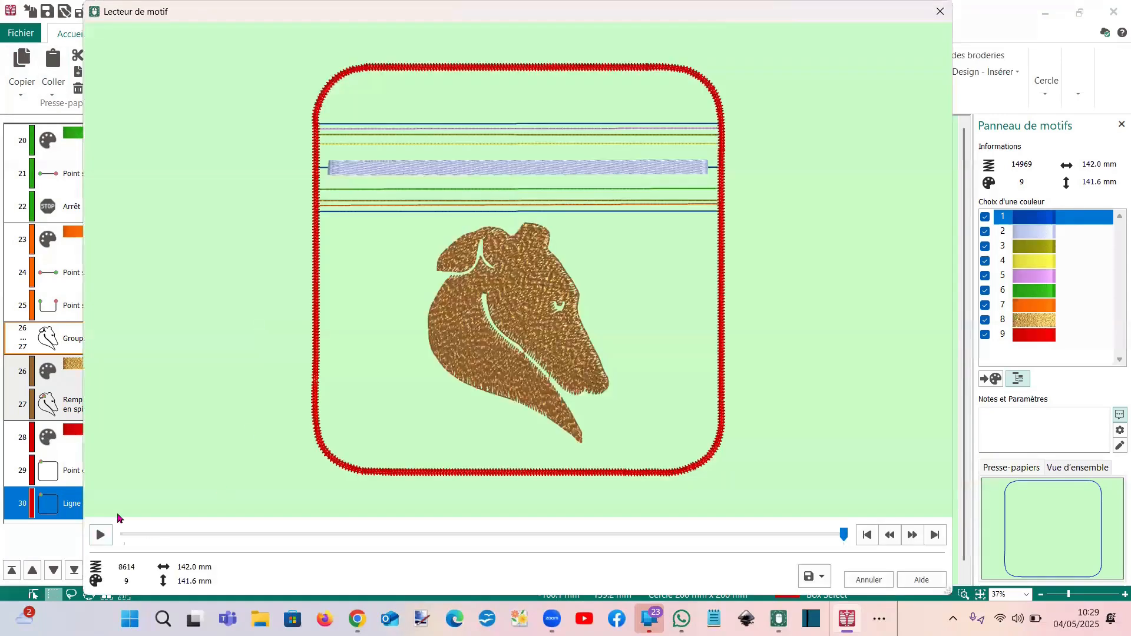
left_click(100, 534)
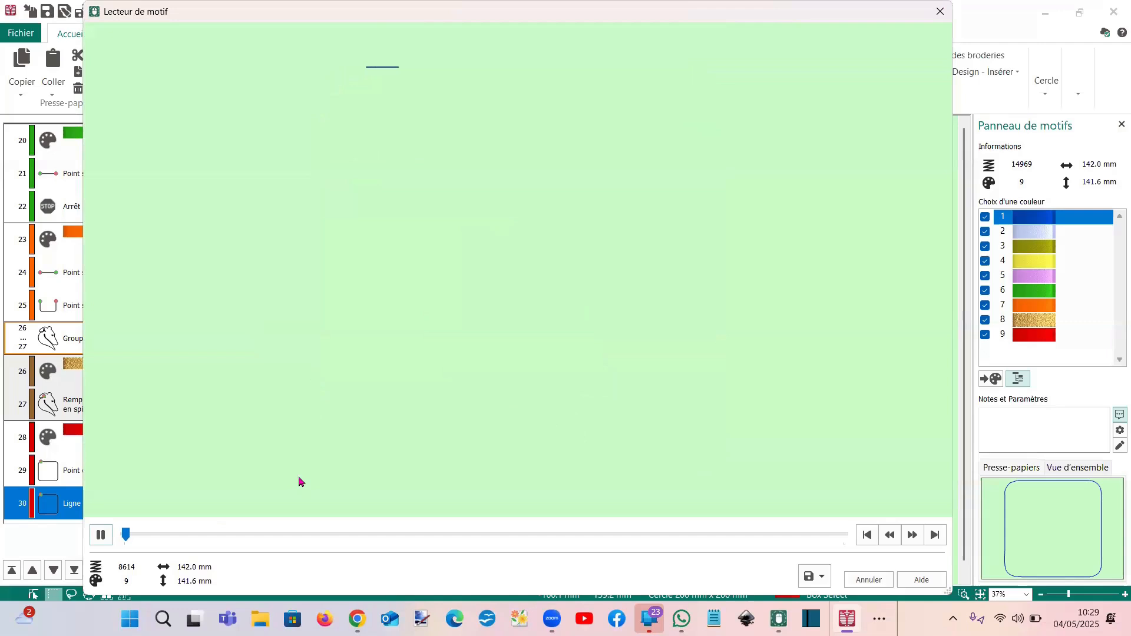
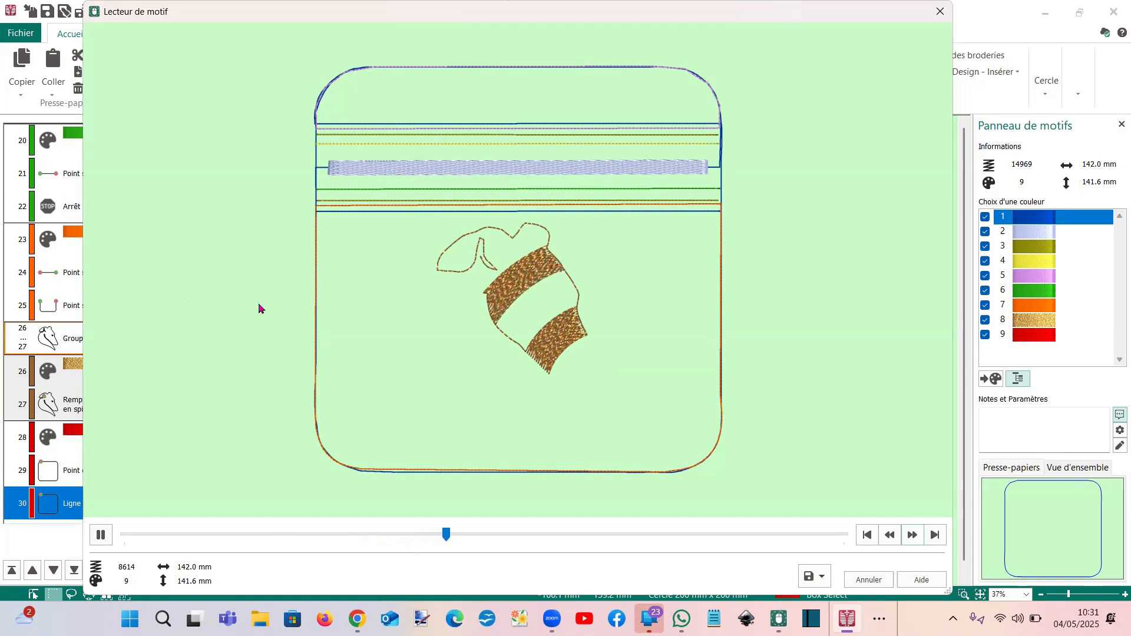
left_click(912, 540)
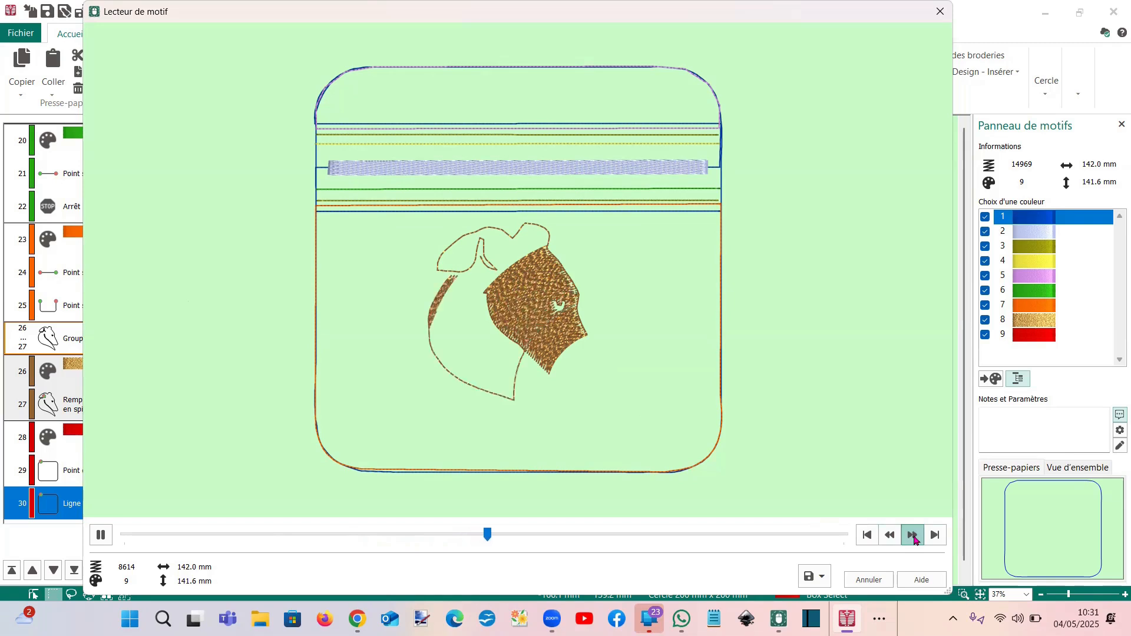
left_click(913, 536)
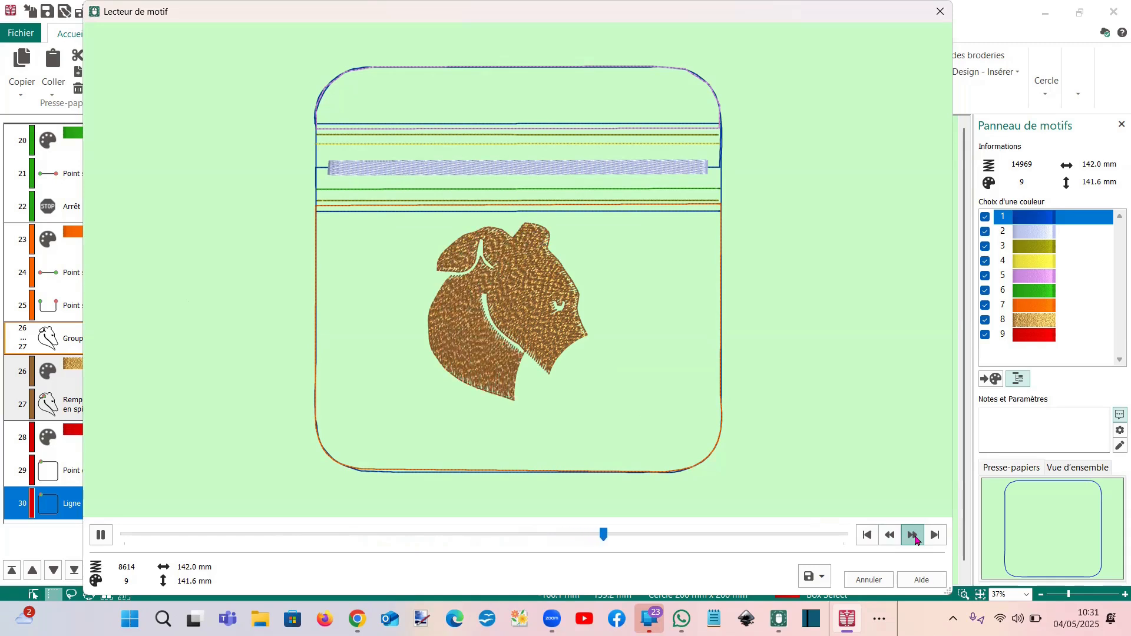
left_click(915, 539)
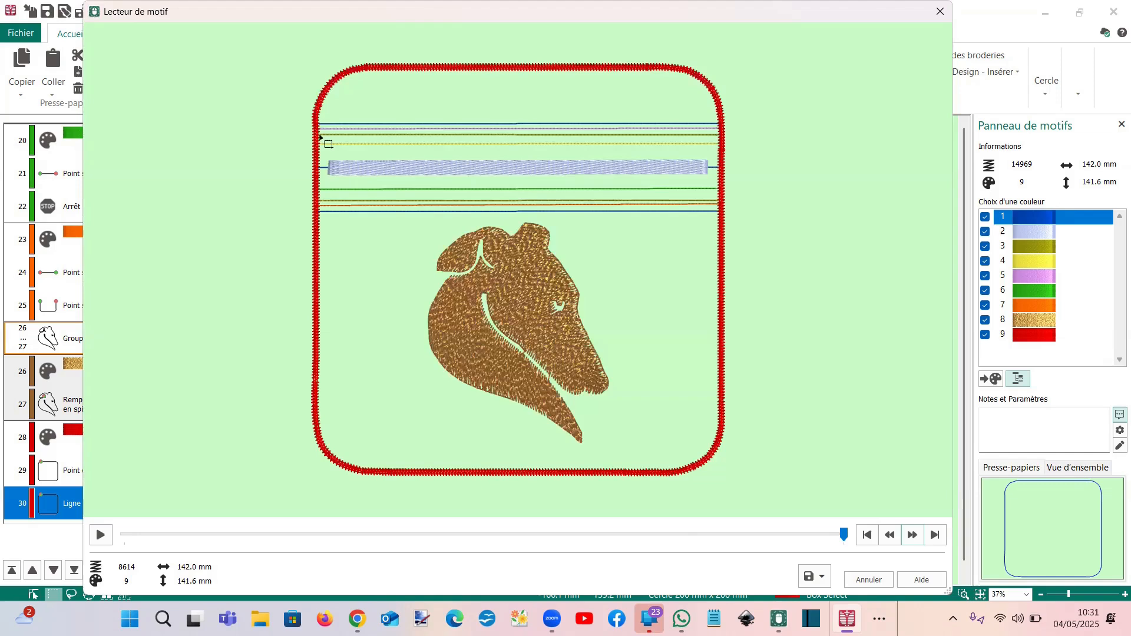
key("Escape")
Rotate the whole pouch design 90° clockwise in two 45° turns and mirror it horizontally
left_click(300, 56)
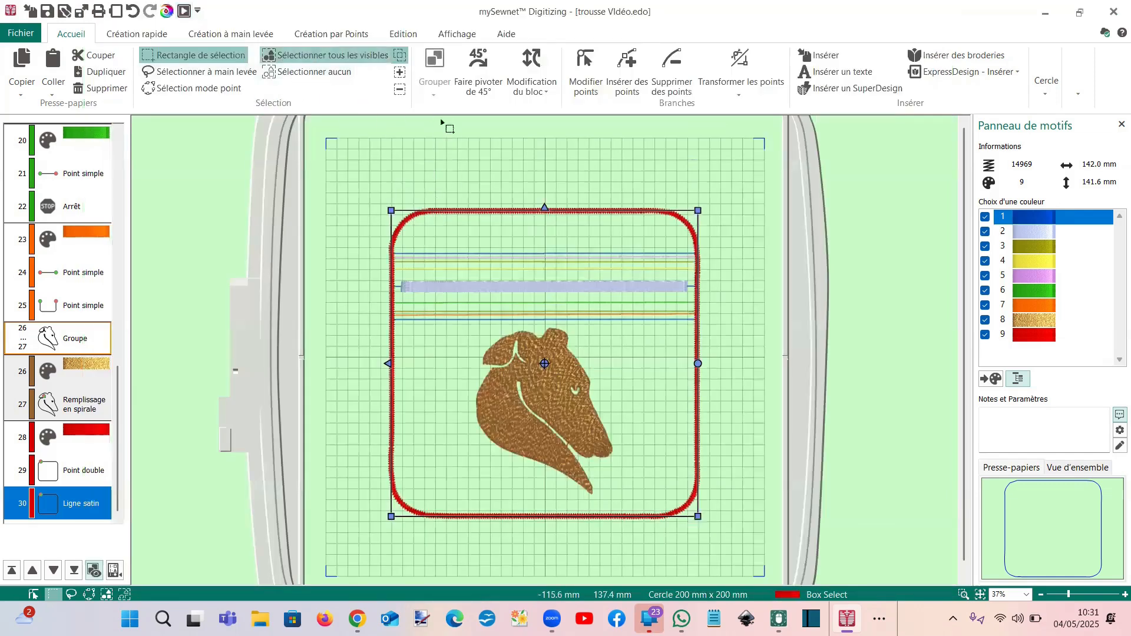
left_click(486, 75)
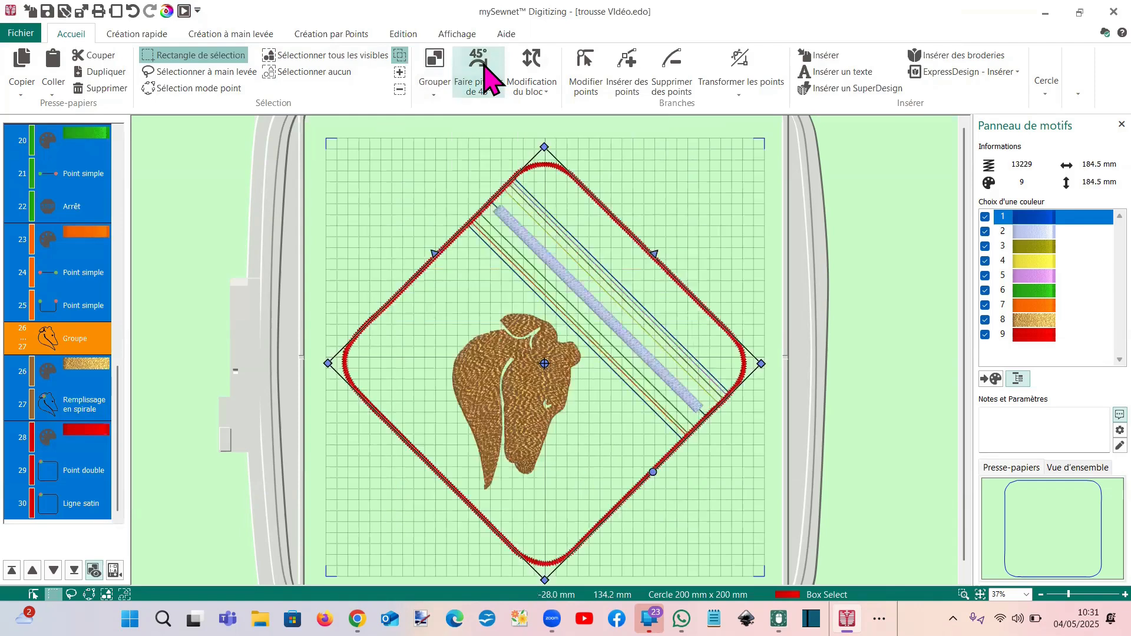
left_click(487, 75)
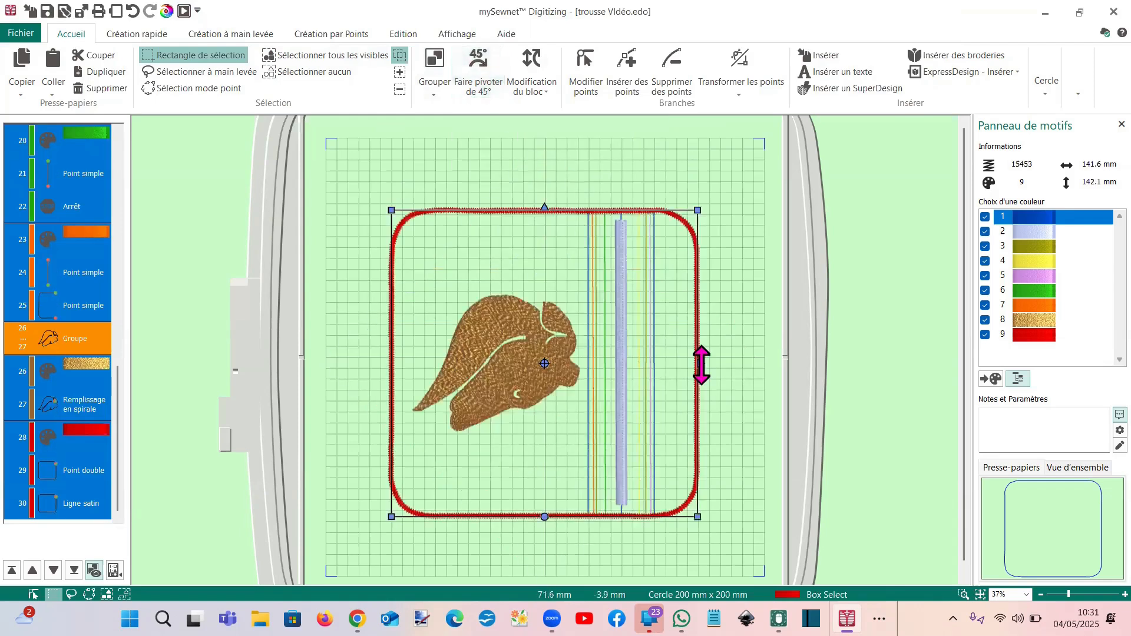
left_click(701, 365)
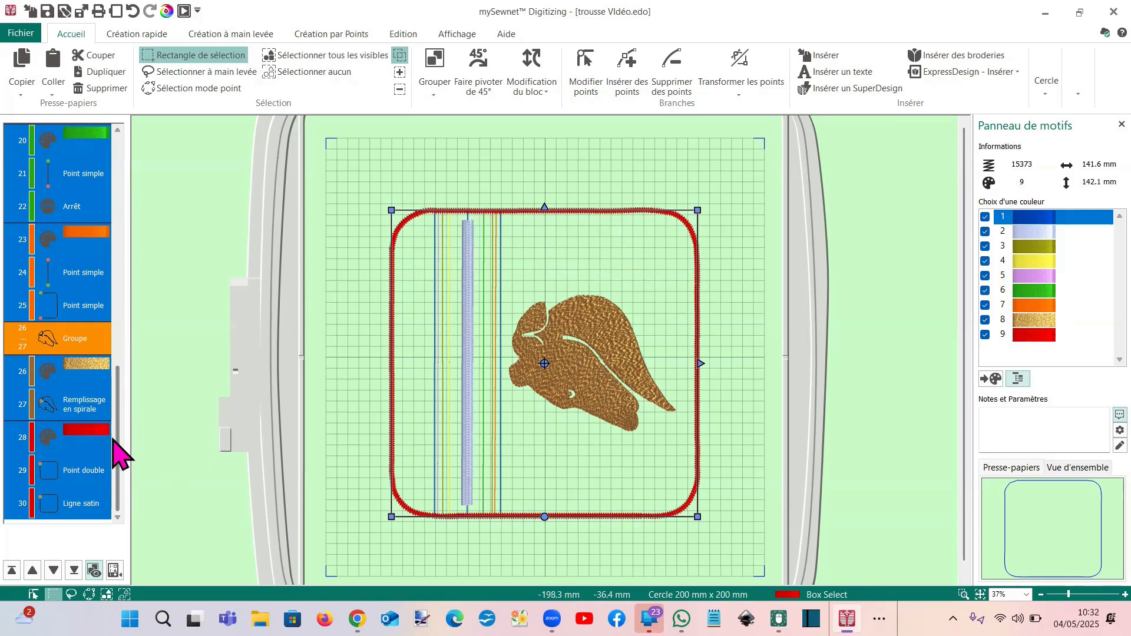
Insert a stop directly after the dog head's spiral fill, before the red colour change
left_click(92, 417)
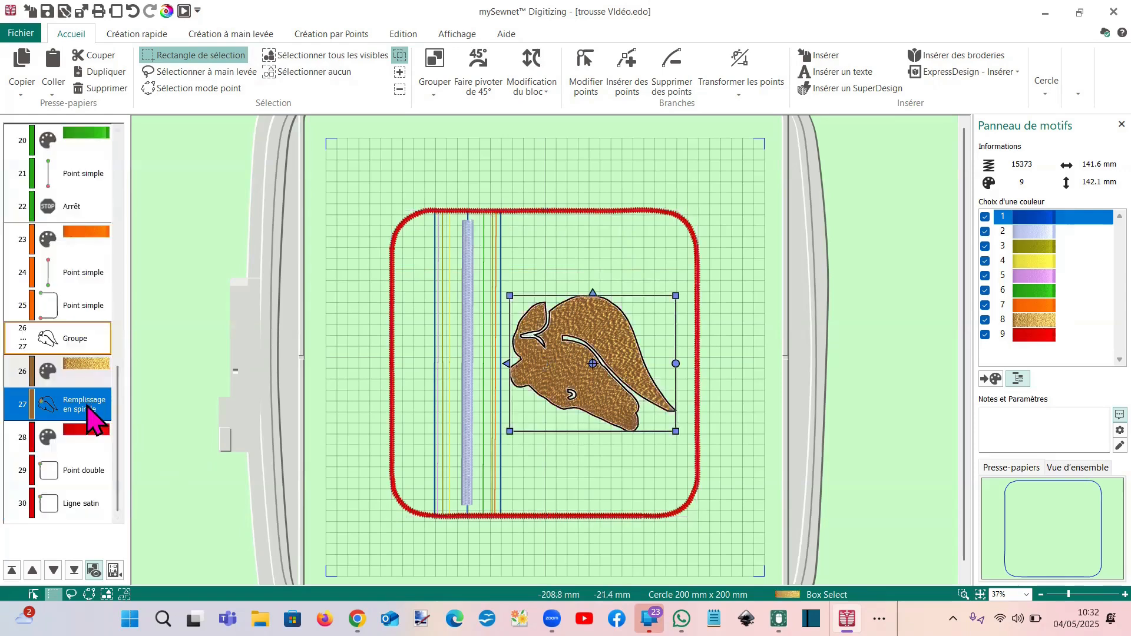
right_click(91, 417)
left_click(119, 269)
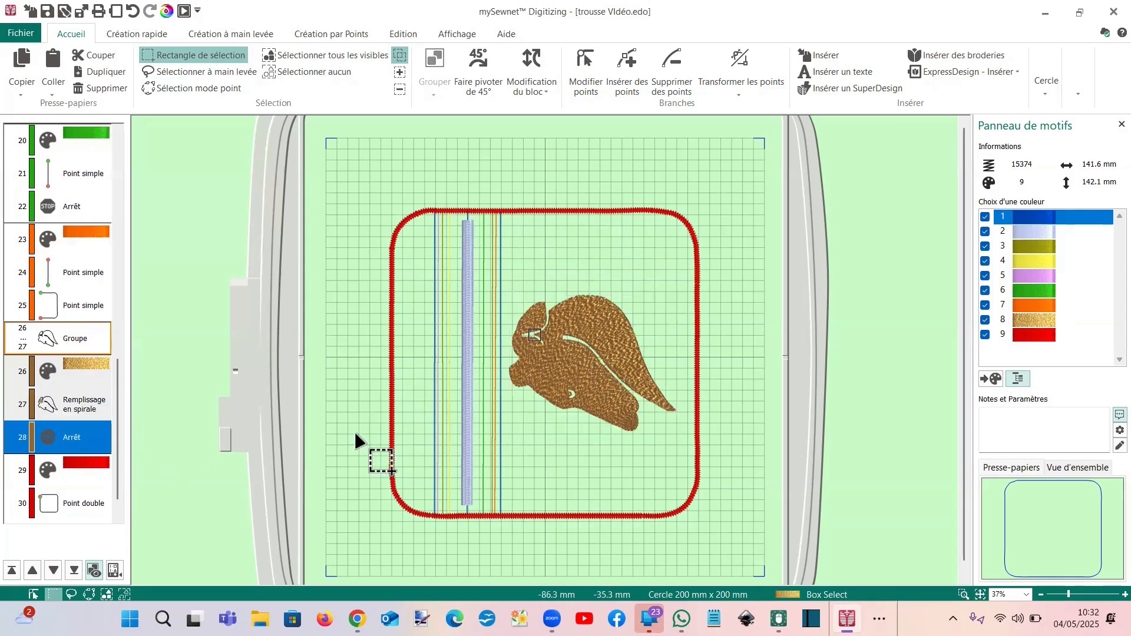
Set the new stop's remark to "ouvrir la fermetur. PLacer le dos sur le cadre envers face à moi"
right_click(85, 438)
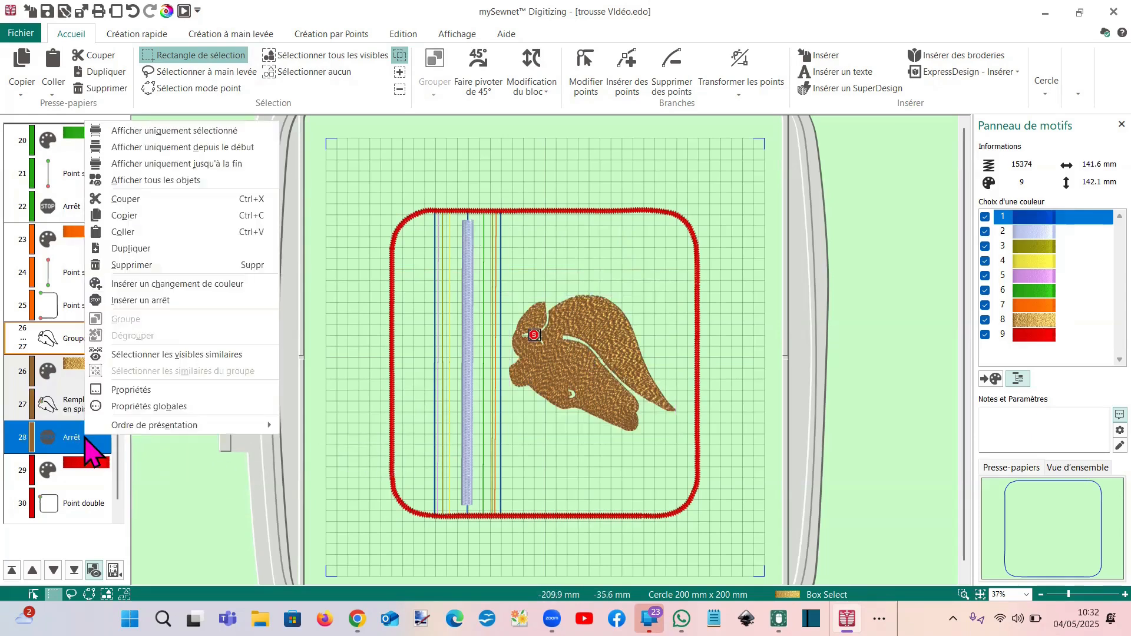
left_click(107, 391)
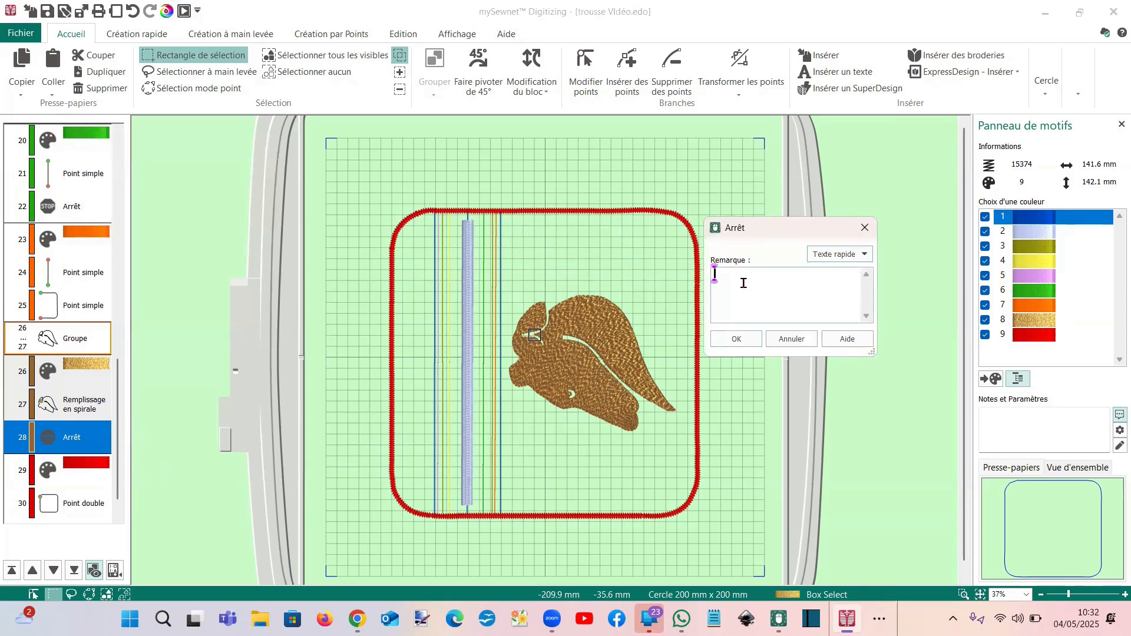
type("ouvrir la fermetur. PLacer le dos sur le")
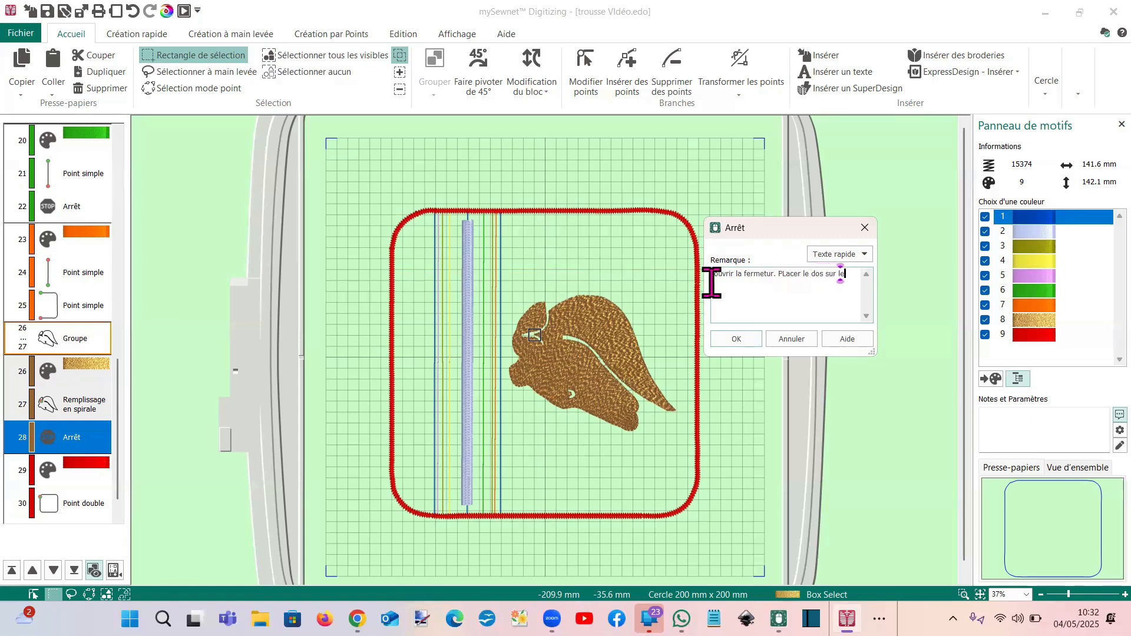
type(" cadr")
type("e envr")
type("s fac")
type("c")
type("e à mo")
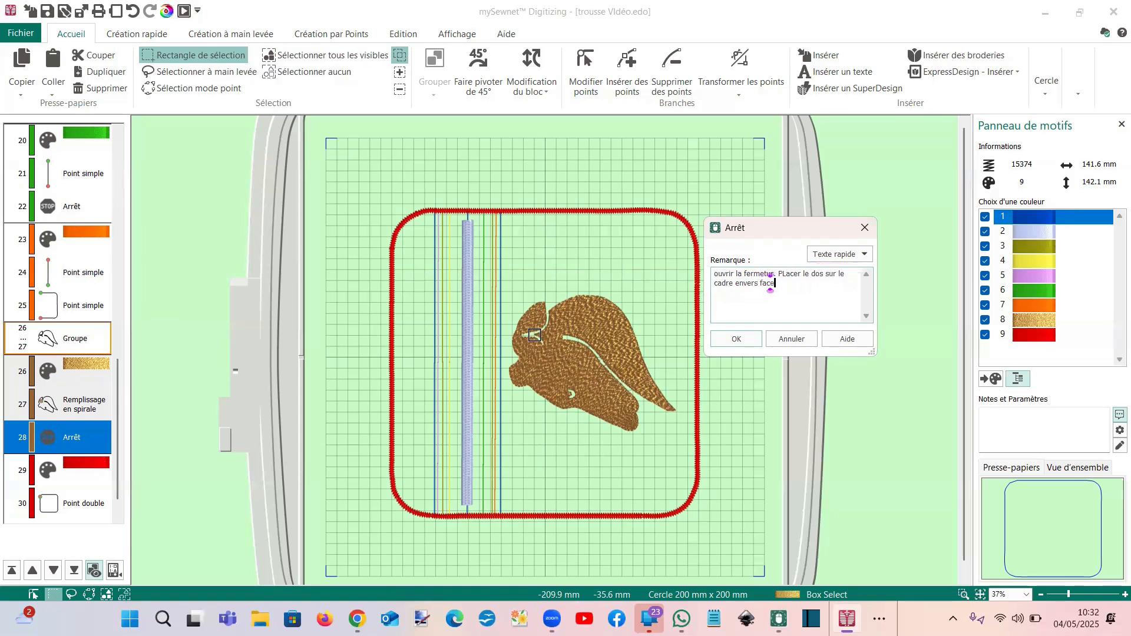
type("i")
left_click(744, 337)
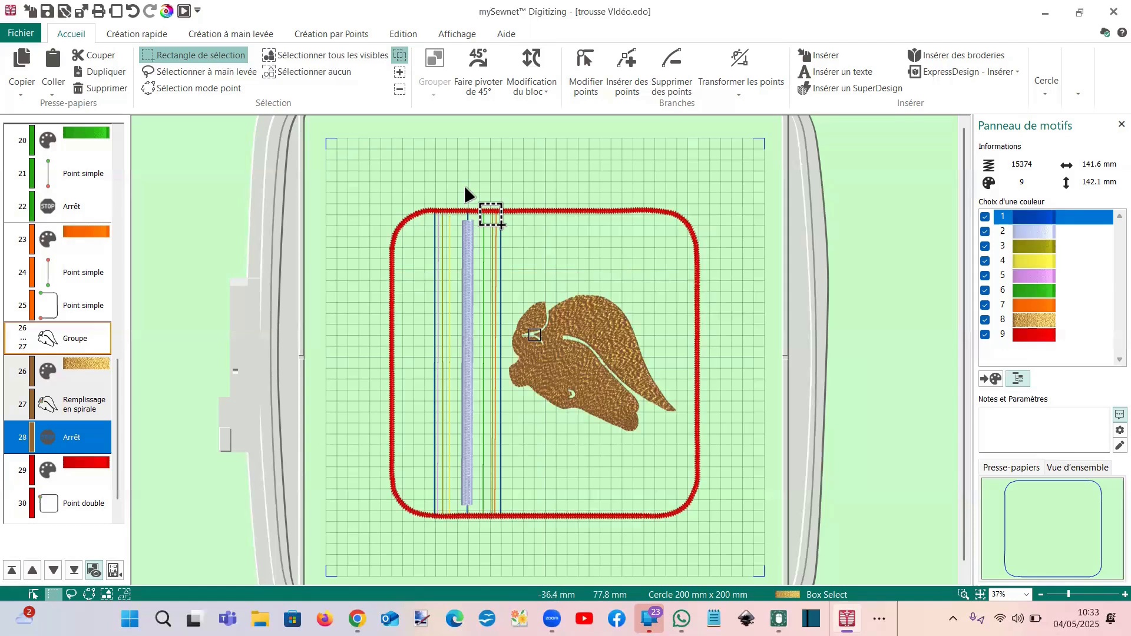
scroll(465, 187, "down", 1)
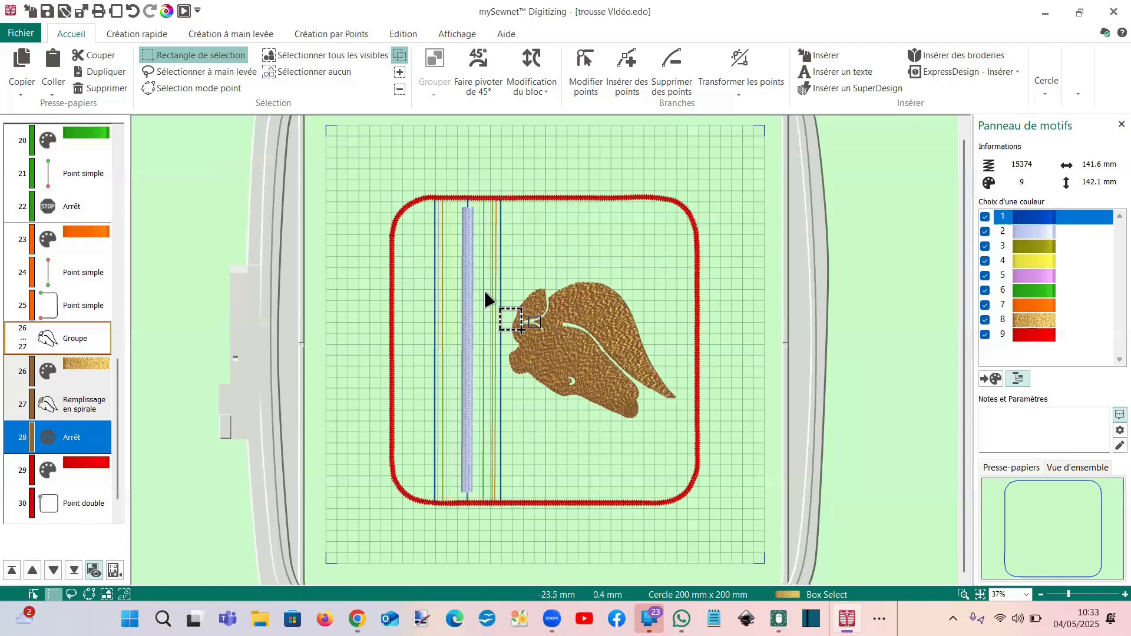
scroll(492, 297, "up", 1)
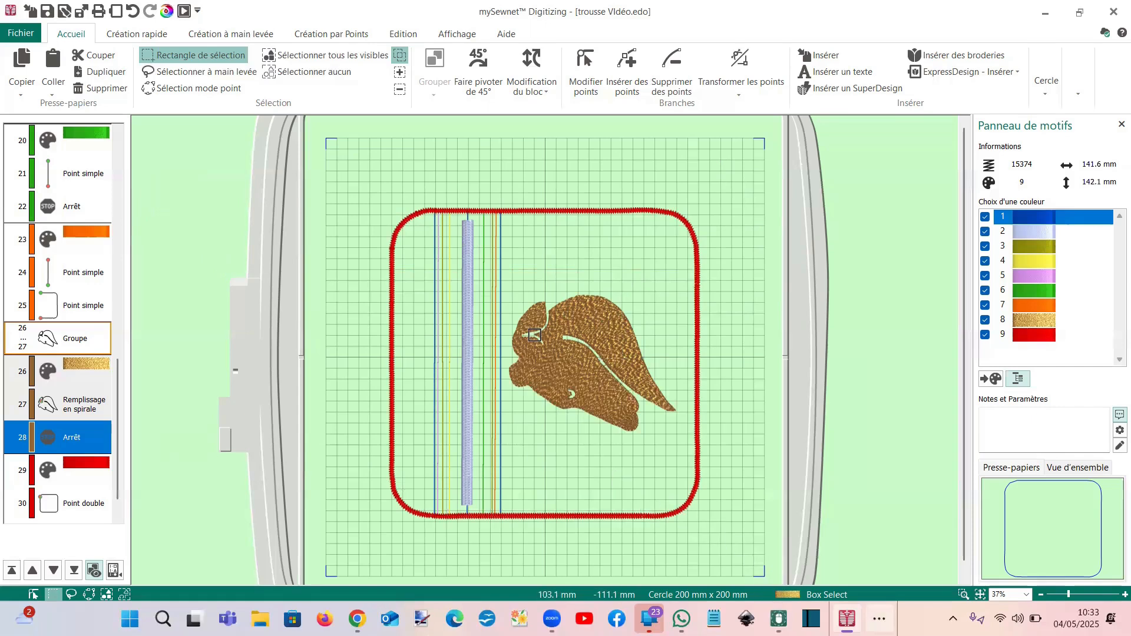
left_click(878, 618)
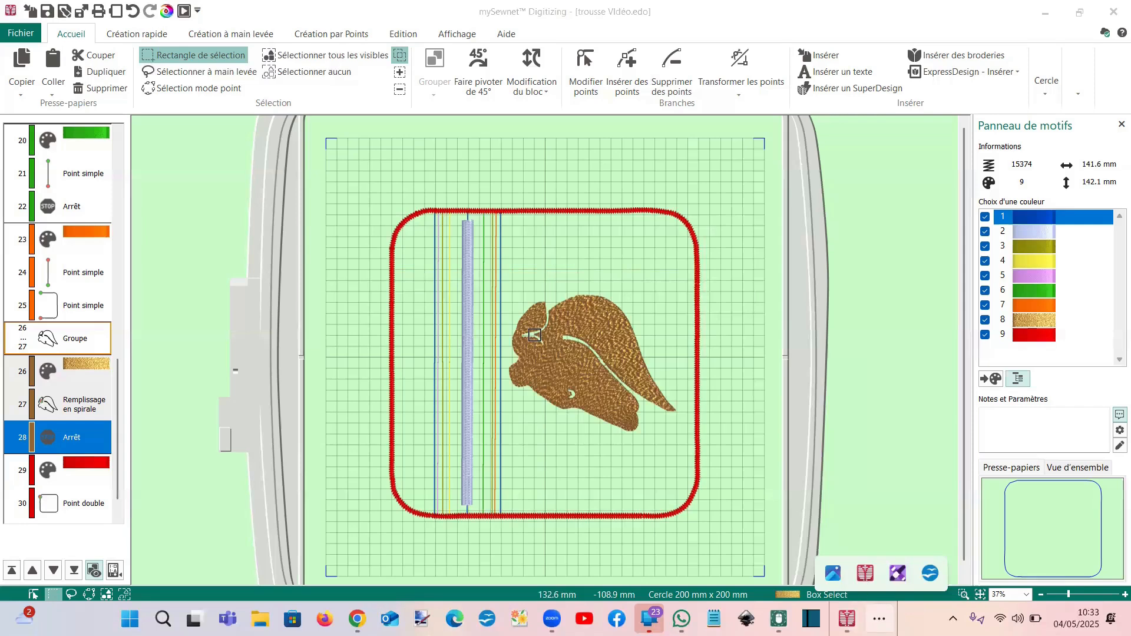
left_click(896, 574)
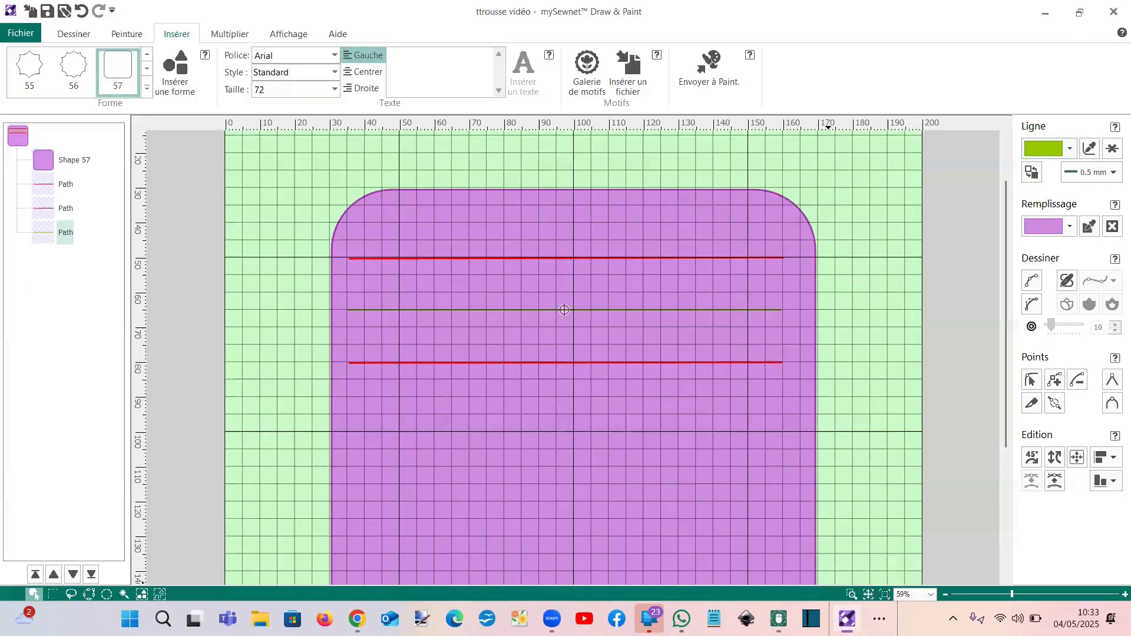
left_click(879, 618)
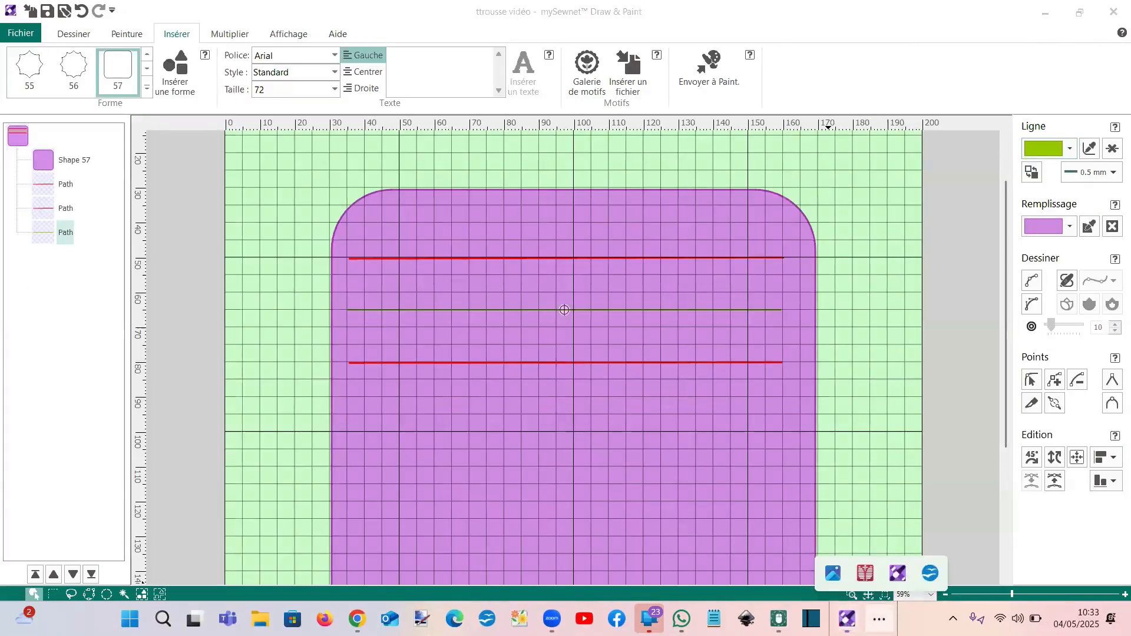
mouse_move(864, 573)
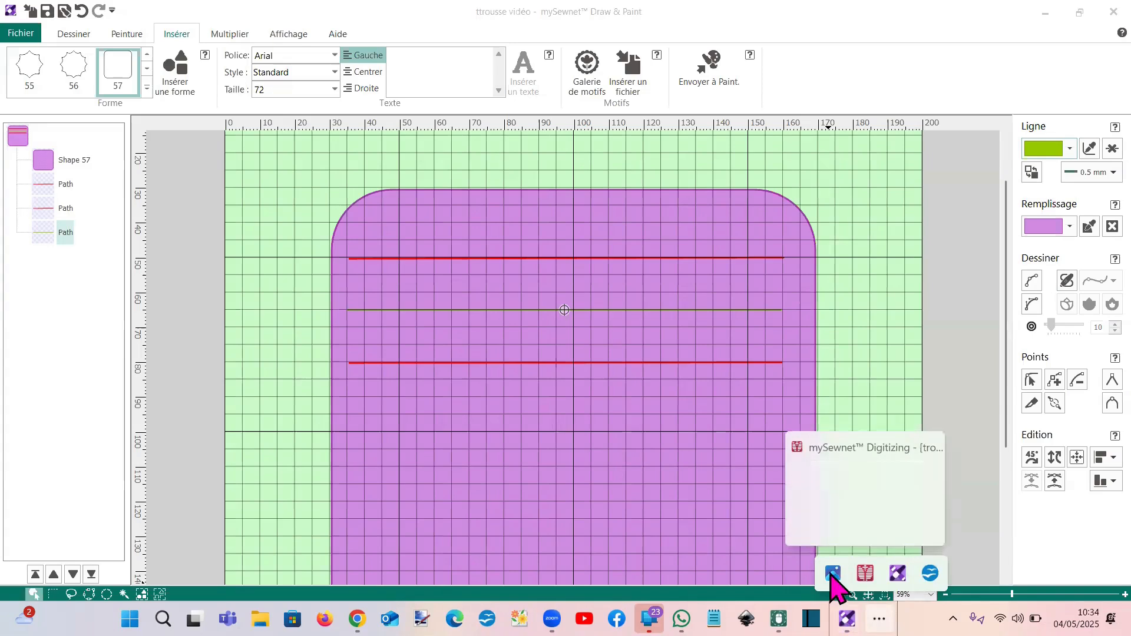
left_click(565, 517)
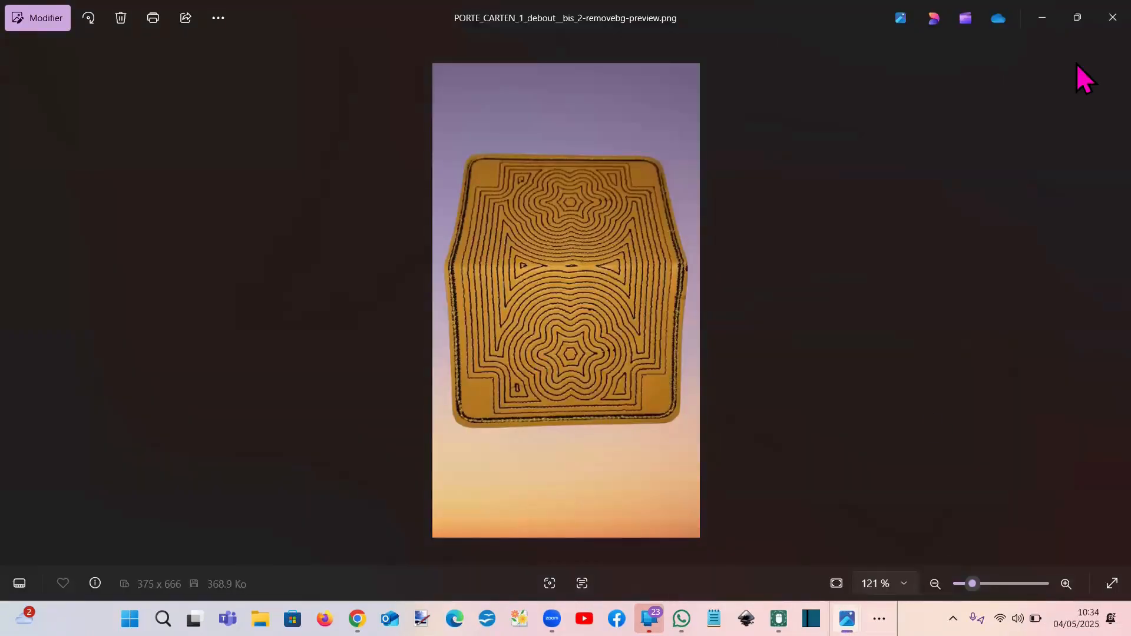
left_click(1112, 17)
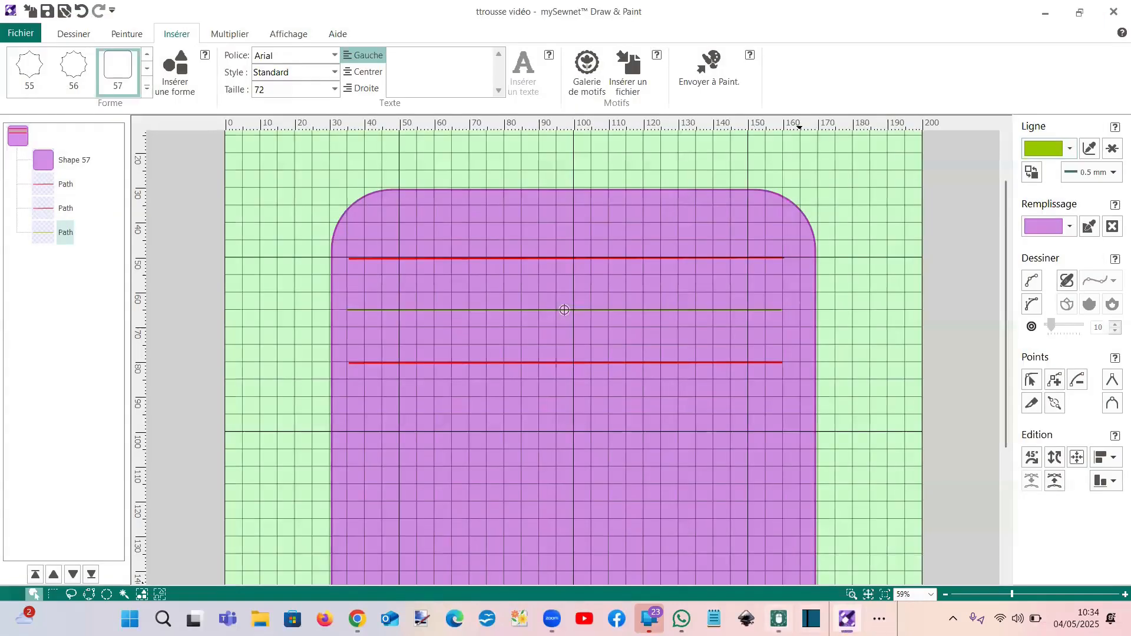
Switch to mySewnet Embroidery, where the pouch design is being edited in Digitizing
left_click(878, 619)
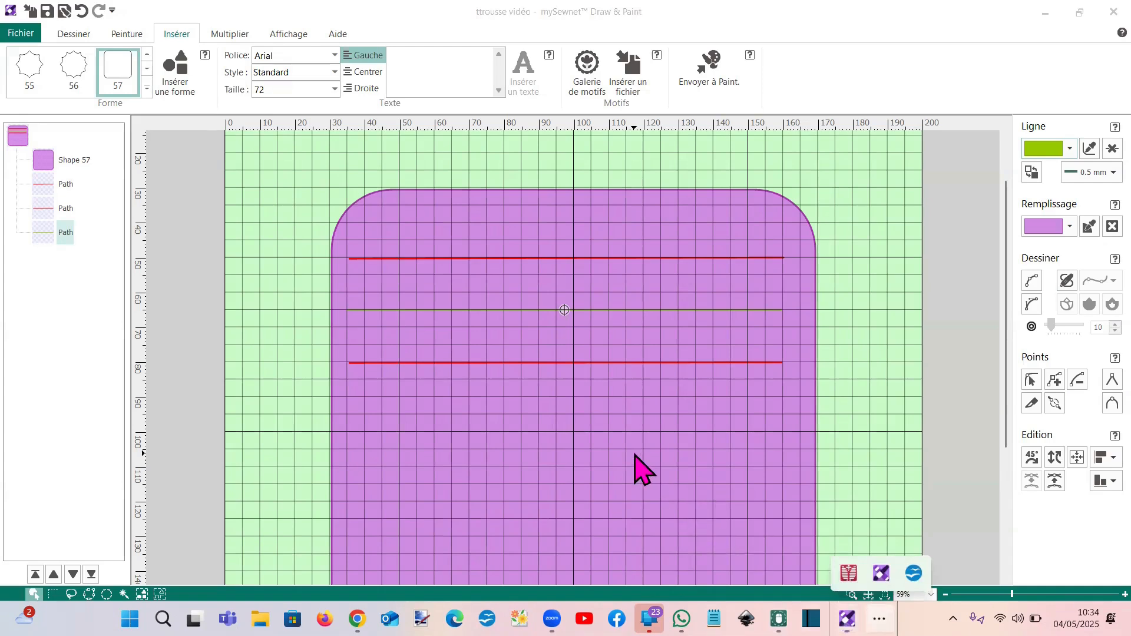
left_click(778, 618)
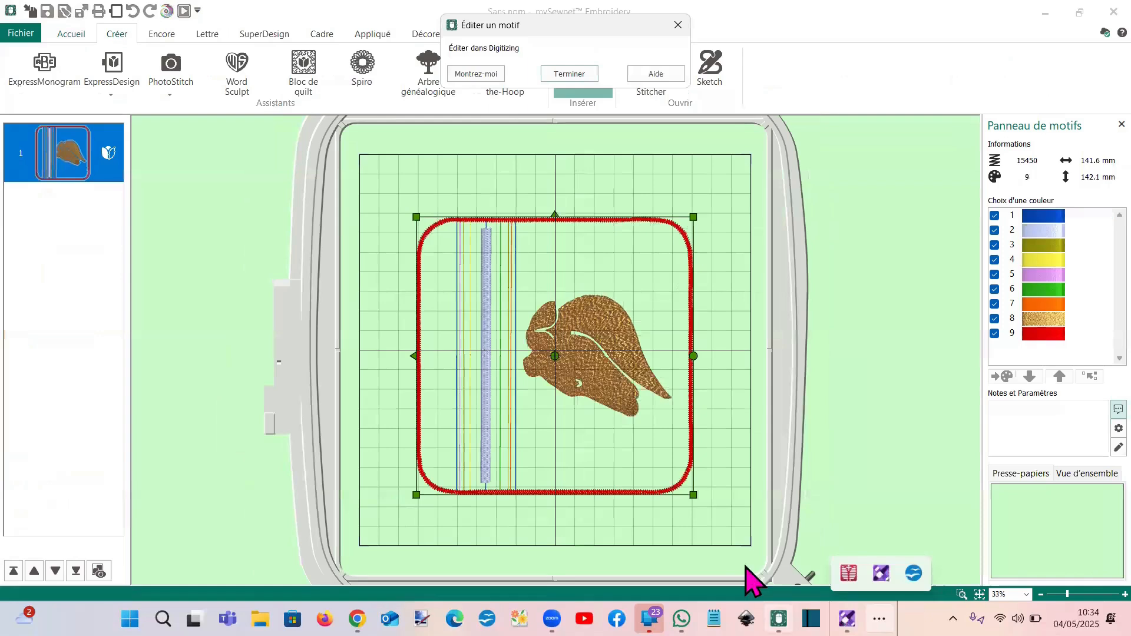